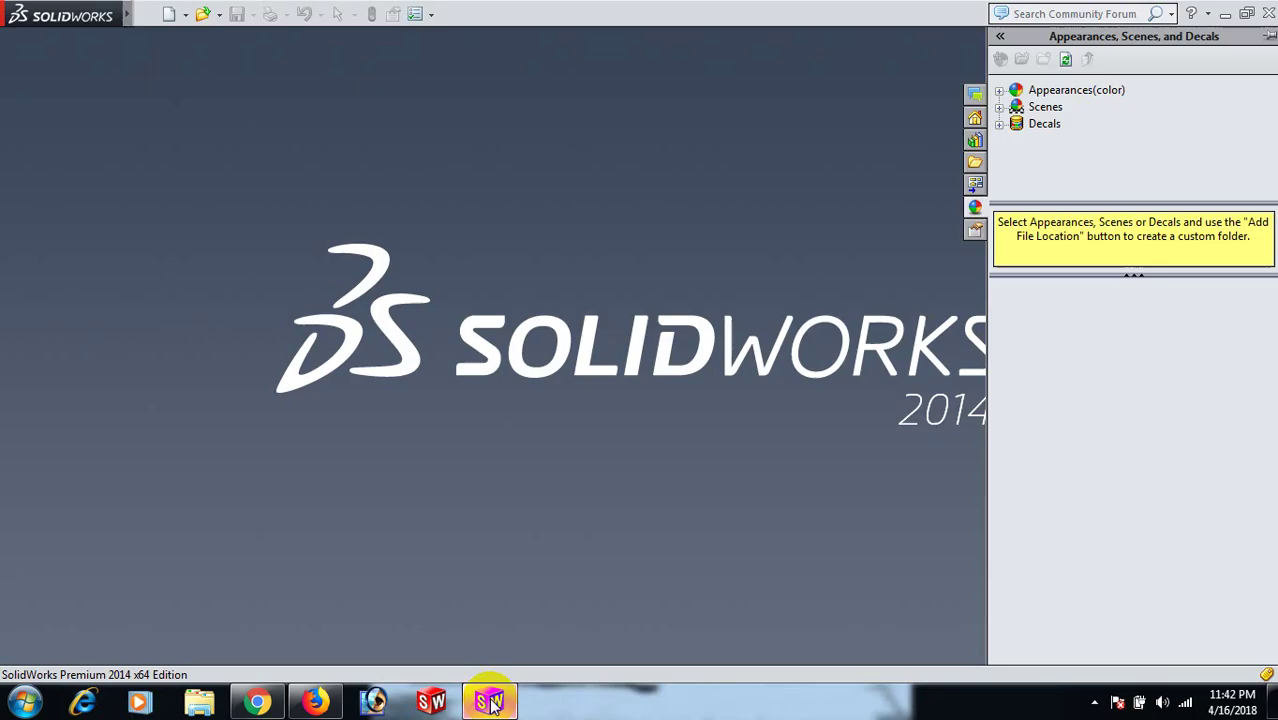
Create a new part document.
{"action": "mouse_move", "coordinate": [35, 10]}
{"action": "left_click", "coordinate": [148, 14]}
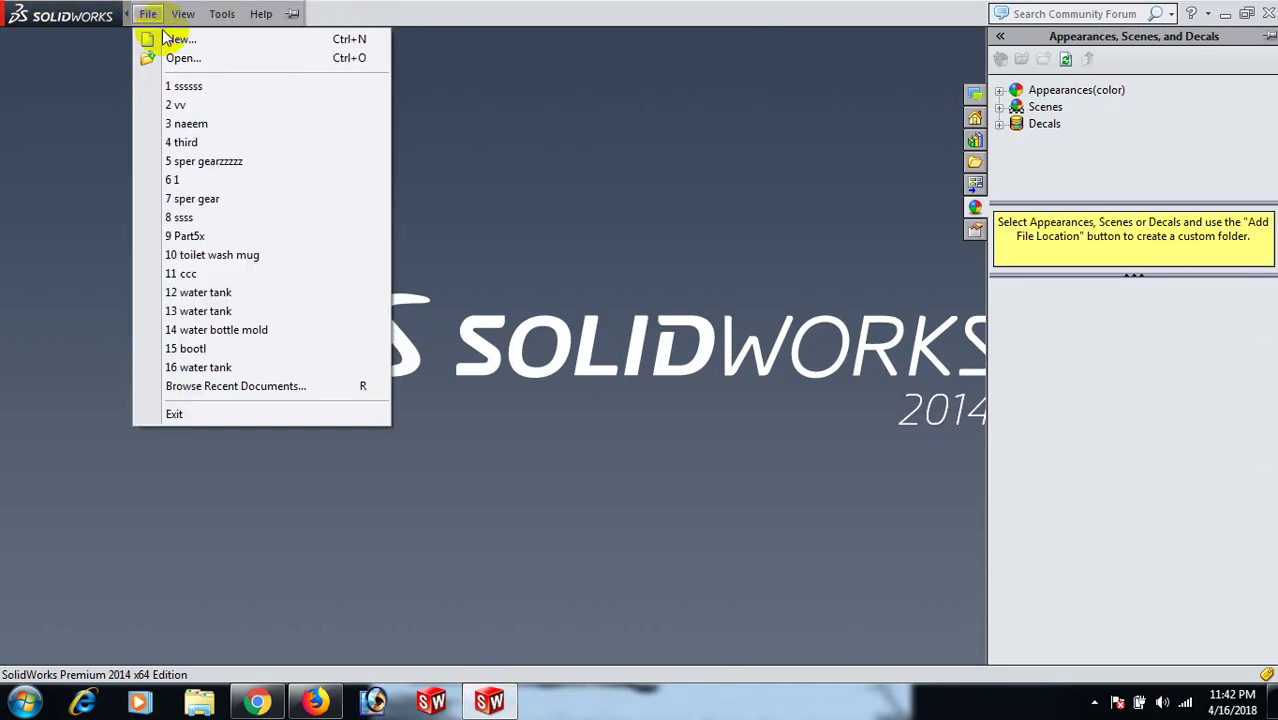
{"action": "left_click", "coordinate": [180, 40]}
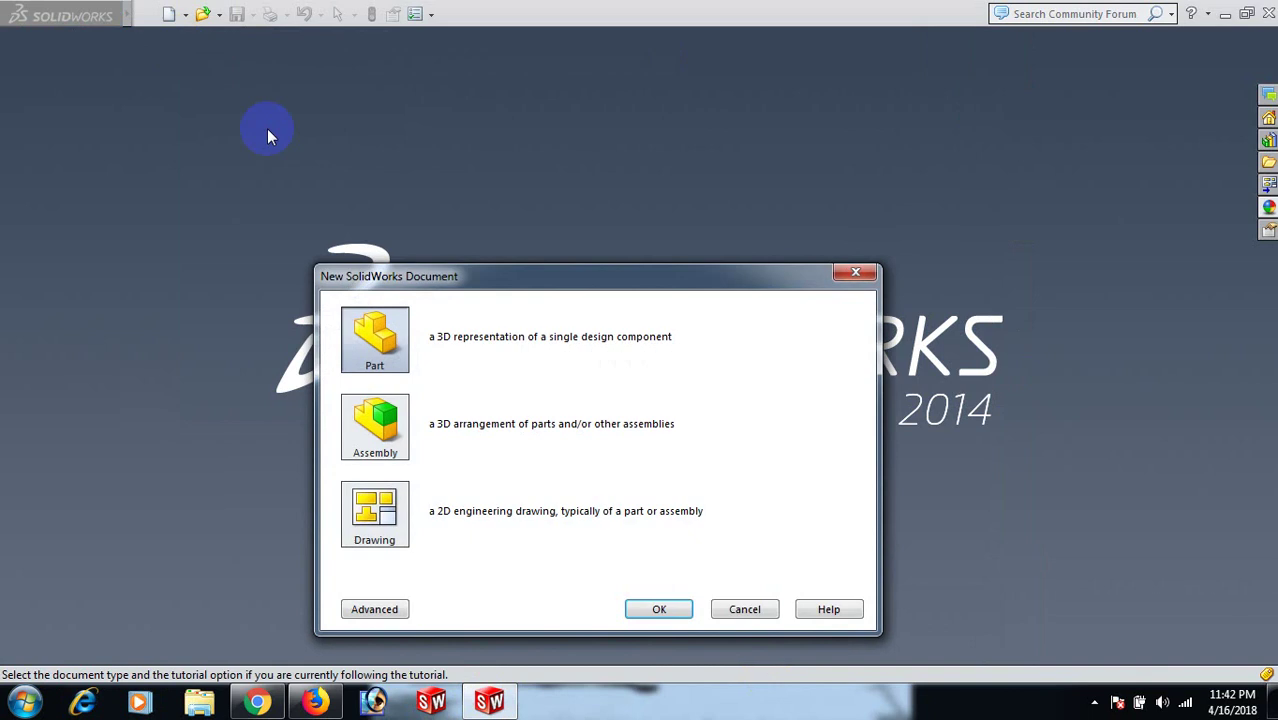
{"action": "left_click", "coordinate": [668, 609]}
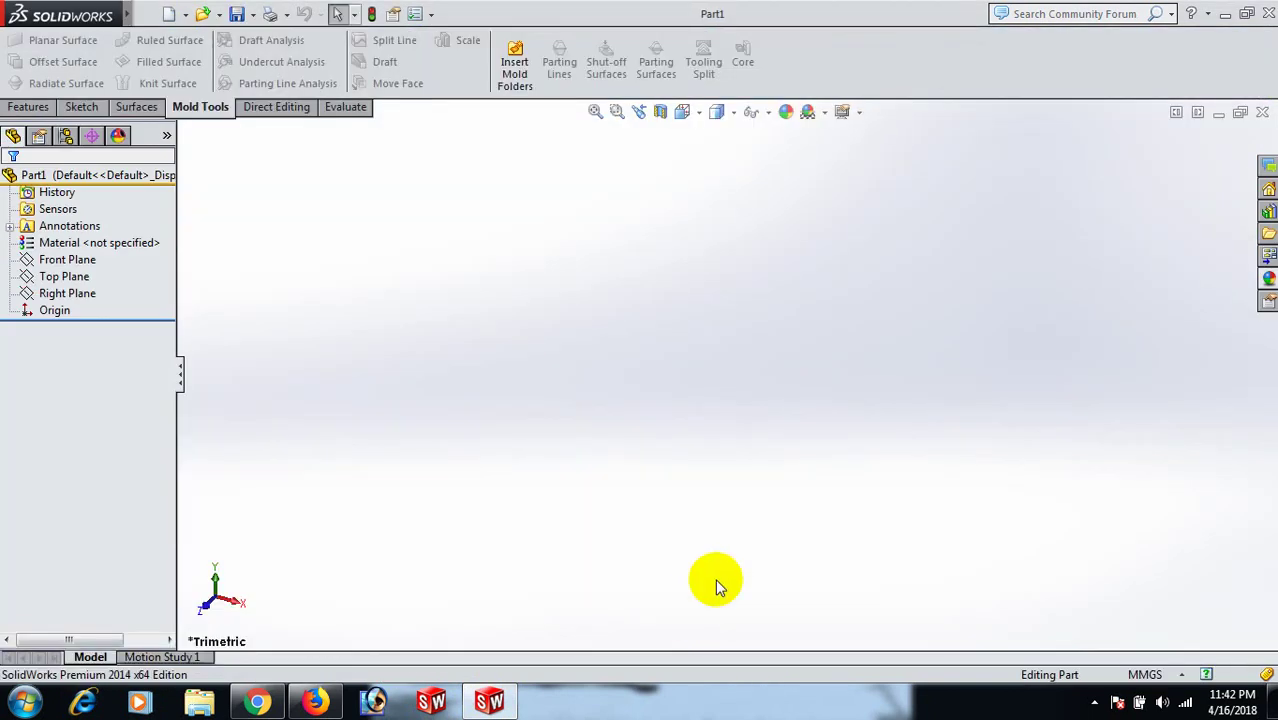
Start a sketch on the Front Plane.
{"action": "left_click", "coordinate": [64, 276]}
{"action": "left_click", "coordinate": [66, 259]}
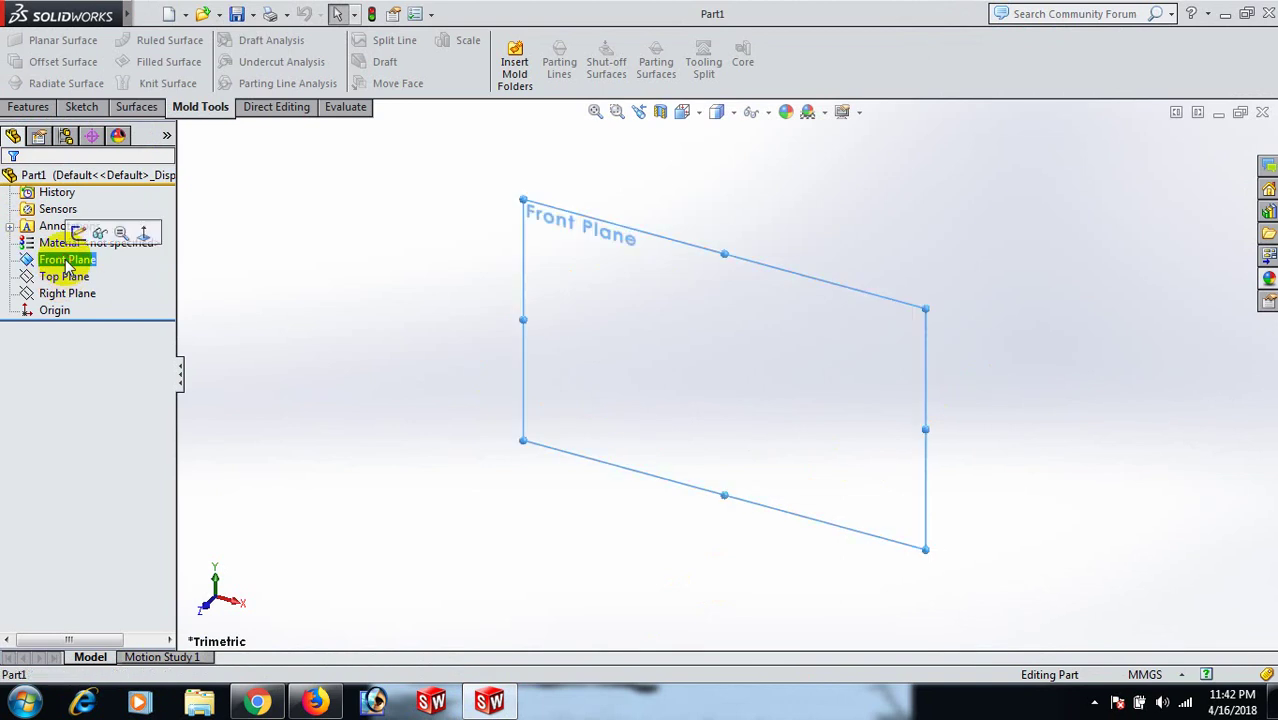
{"action": "left_click", "coordinate": [77, 236]}
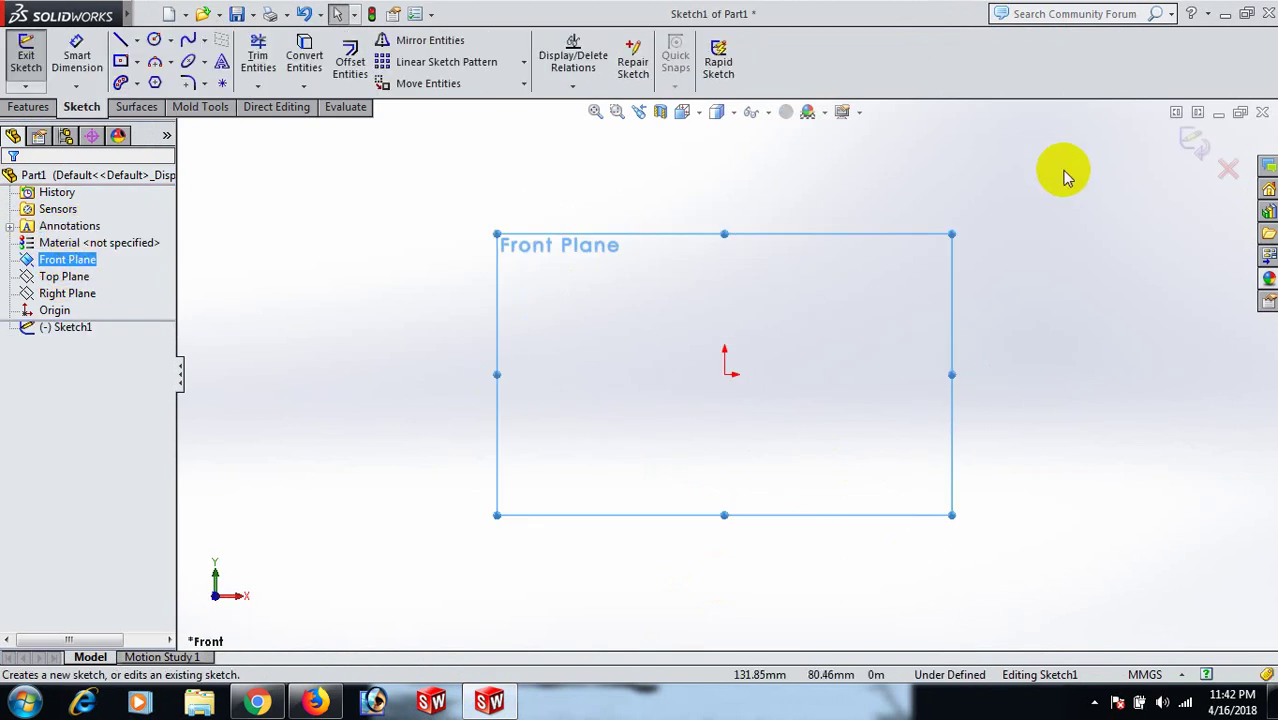
Sketch a horizontal line about 180 mm long that passes through the origin, with an endpoint on each side of it.
{"action": "scroll", "coordinate": [1062, 172], "scroll_direction": "up", "scroll_amount": 2}
{"action": "scroll", "coordinate": [1055, 200], "scroll_direction": "down", "scroll_amount": 2}
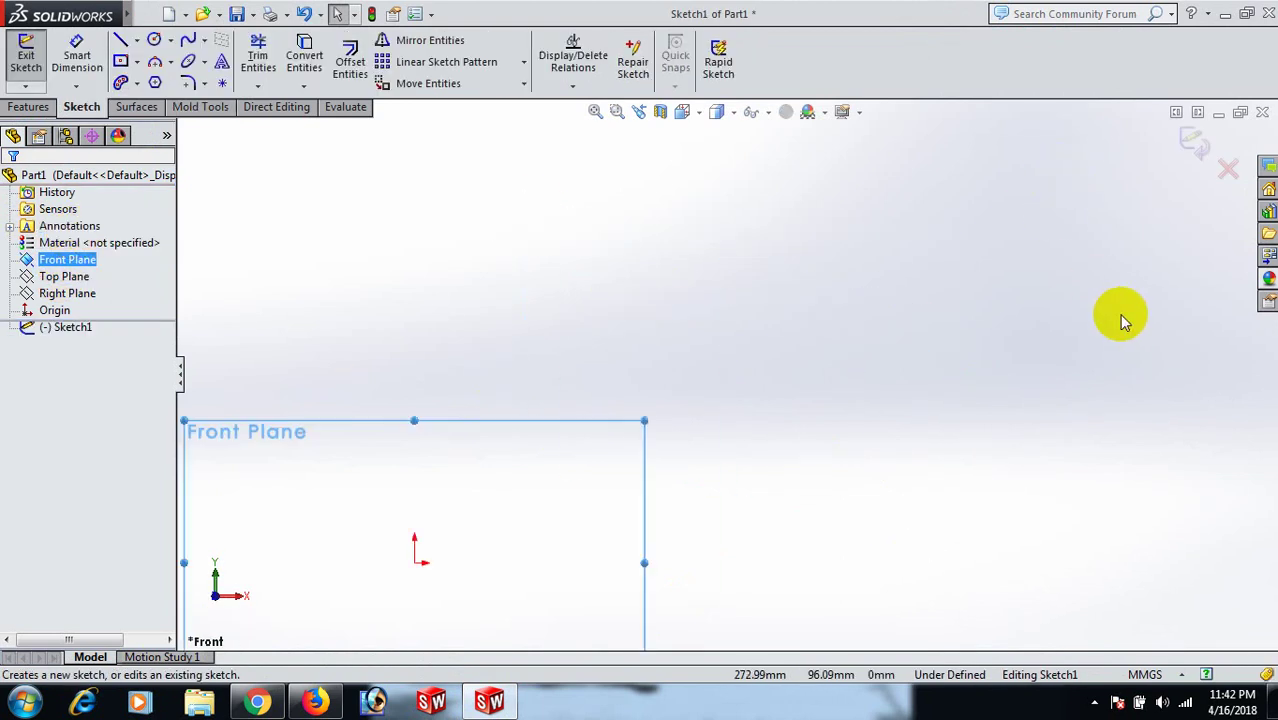
{"action": "scroll", "coordinate": [1119, 316], "scroll_direction": "up", "scroll_amount": 4}
{"action": "scroll", "coordinate": [1107, 331], "scroll_direction": "down", "scroll_amount": 1}
{"action": "scroll", "coordinate": [744, 420], "scroll_direction": "up", "scroll_amount": 2}
{"action": "scroll", "coordinate": [510, 470], "scroll_direction": "down", "scroll_amount": 1}
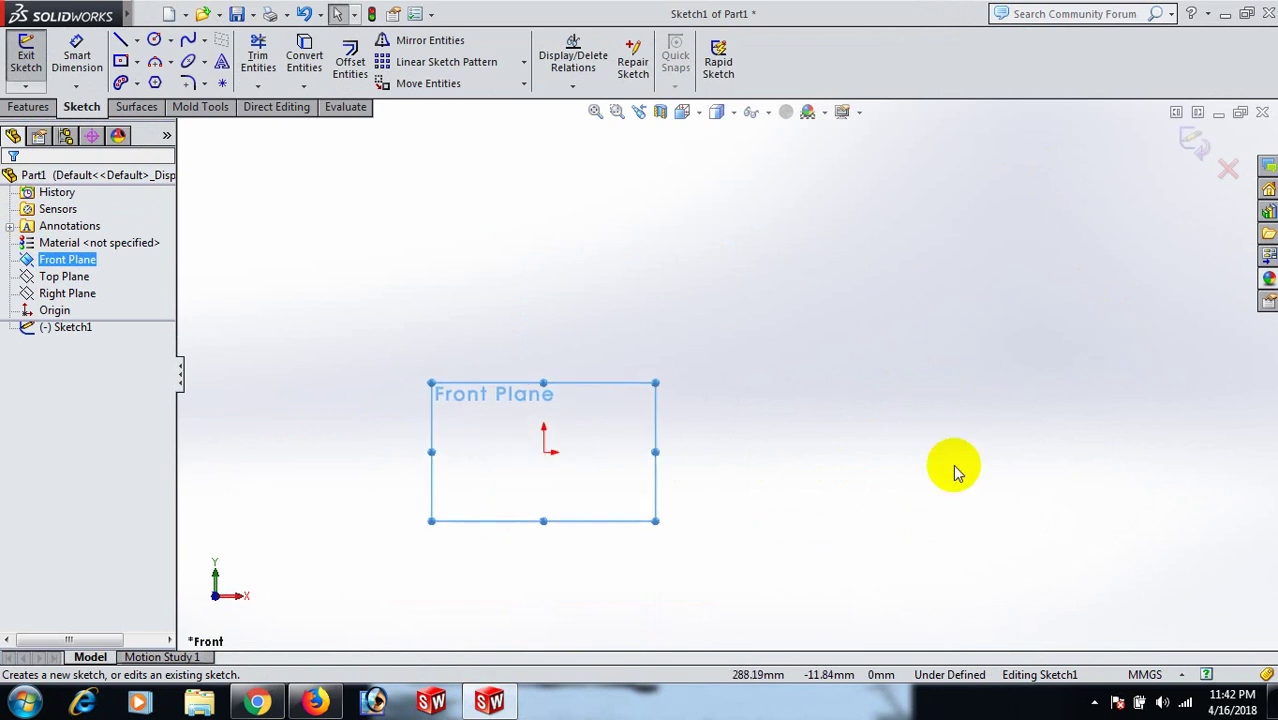
{"action": "key", "text": "l"}
{"action": "scroll", "coordinate": [490, 472], "scroll_direction": "down", "scroll_amount": 1}
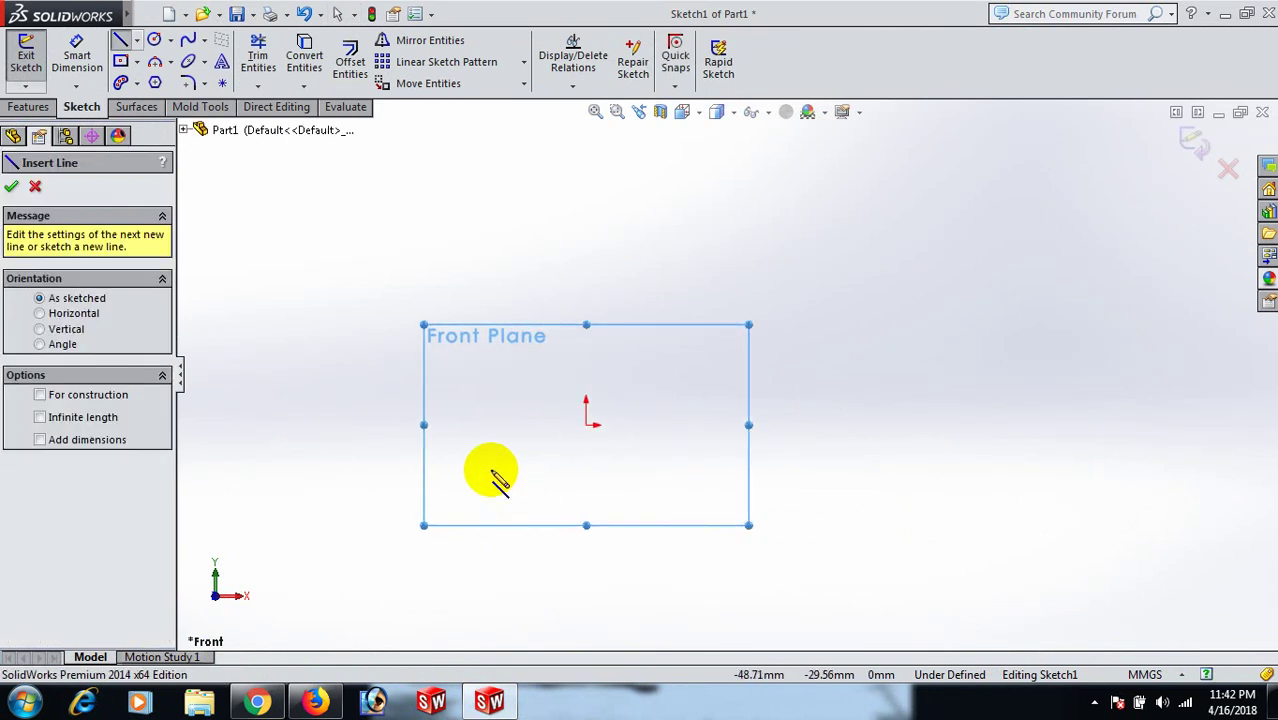
{"action": "left_click", "coordinate": [451, 425]}
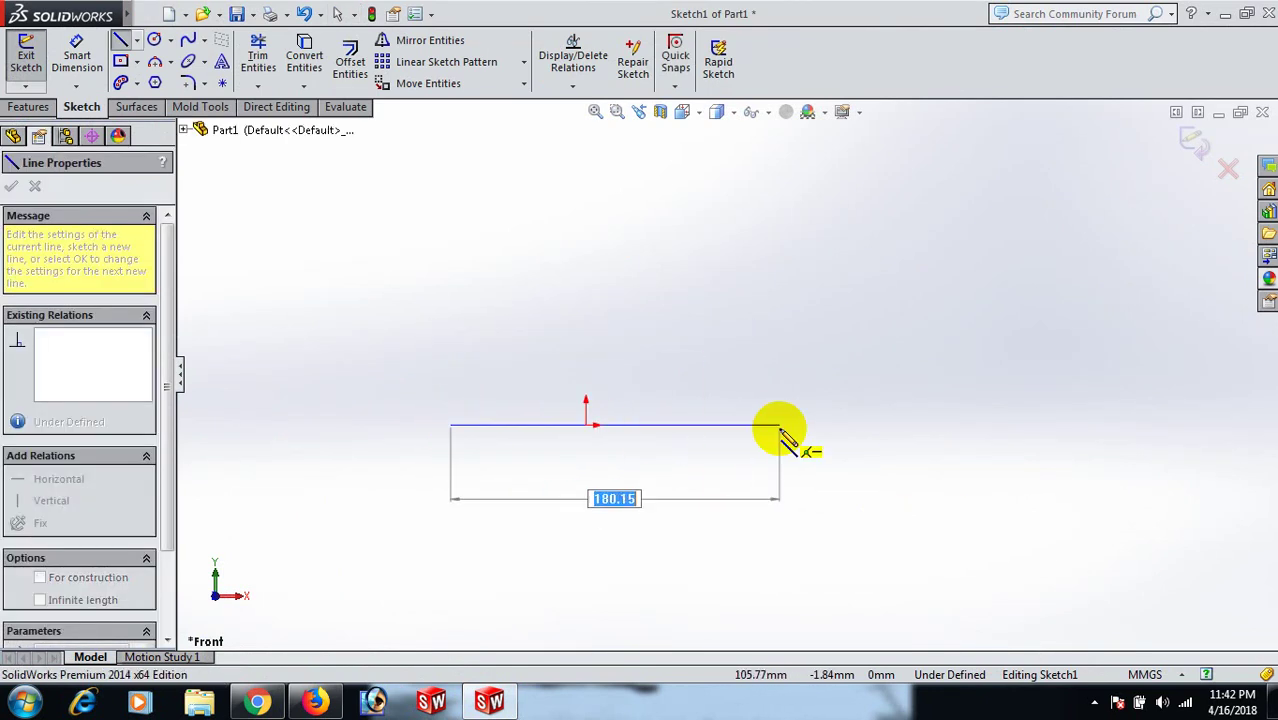
{"action": "left_click", "coordinate": [777, 425]}
{"action": "right_click", "coordinate": [777, 428]}
{"action": "left_click", "coordinate": [860, 154]}
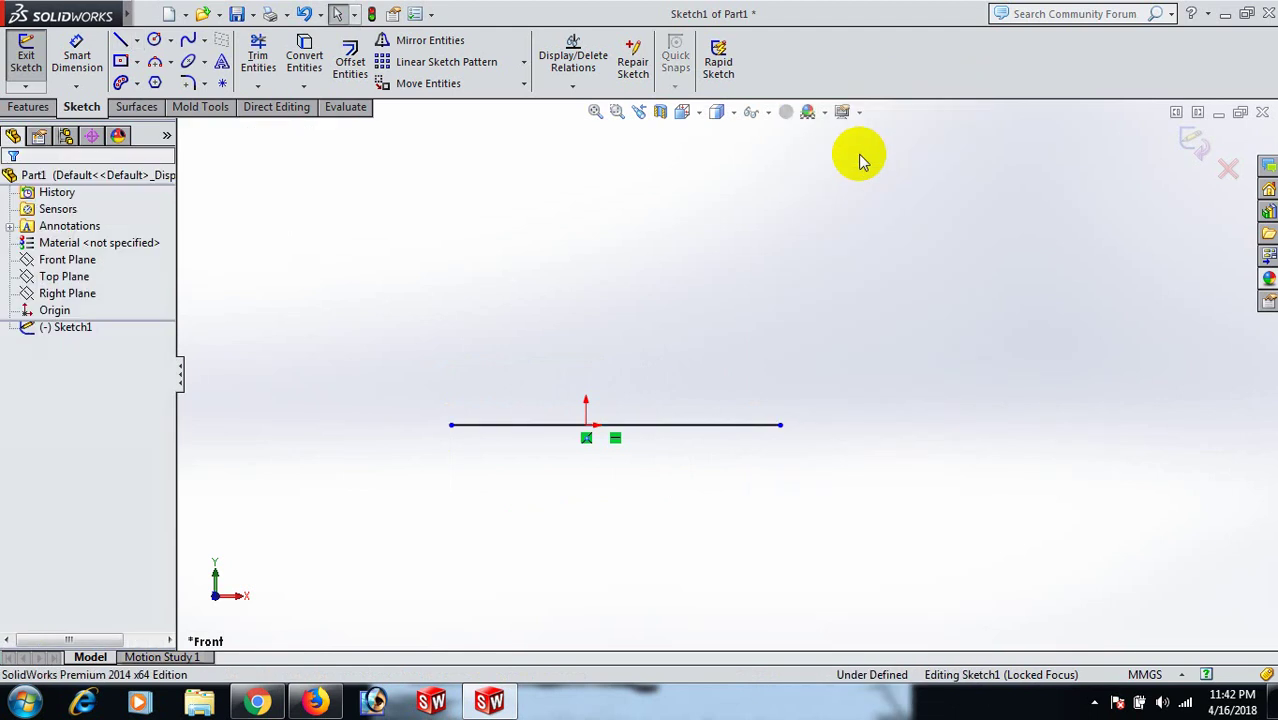
Dimension the horizontal line's length to 400 mm and leave the dimension command.
{"action": "right_click_drag", "start_coordinate": [876, 368], "coordinate": [820, 285]}
{"action": "left_click", "coordinate": [680, 426]}
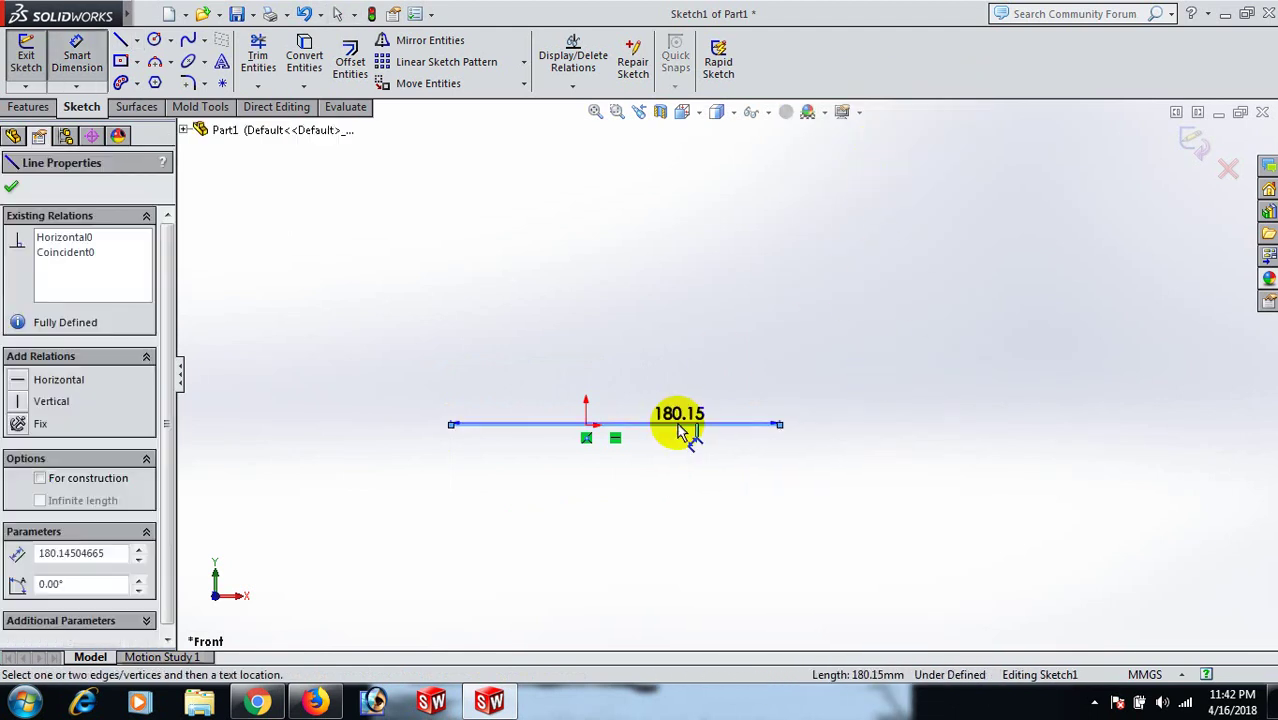
{"action": "left_click", "coordinate": [660, 515]}
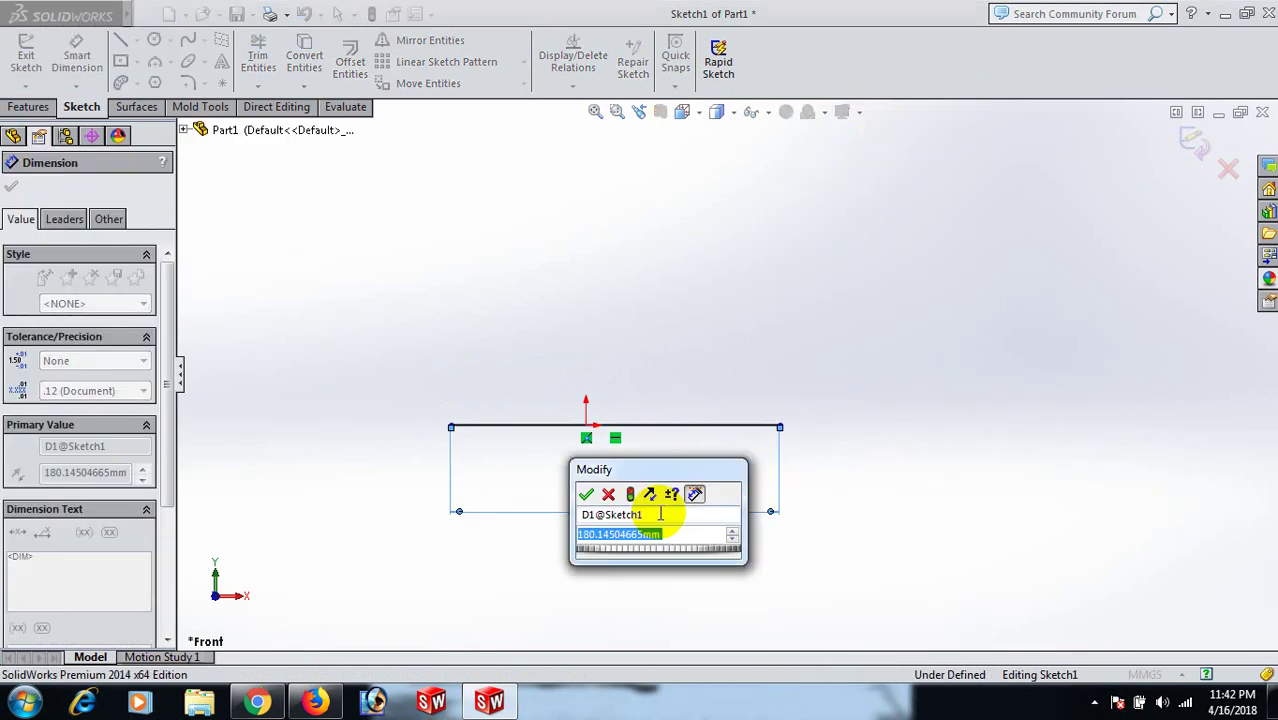
{"action": "type", "text": "400"}
{"action": "key", "text": "Return"}
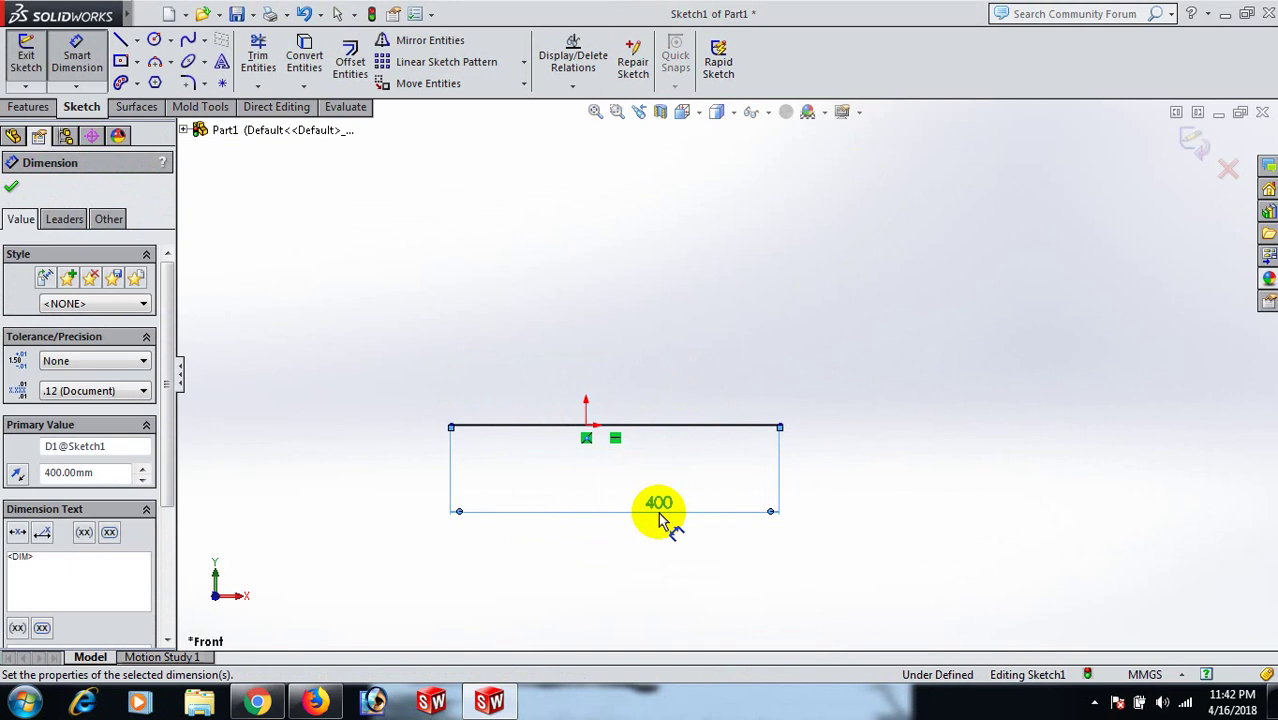
{"action": "left_click", "coordinate": [778, 320]}
{"action": "right_click", "coordinate": [776, 317]}
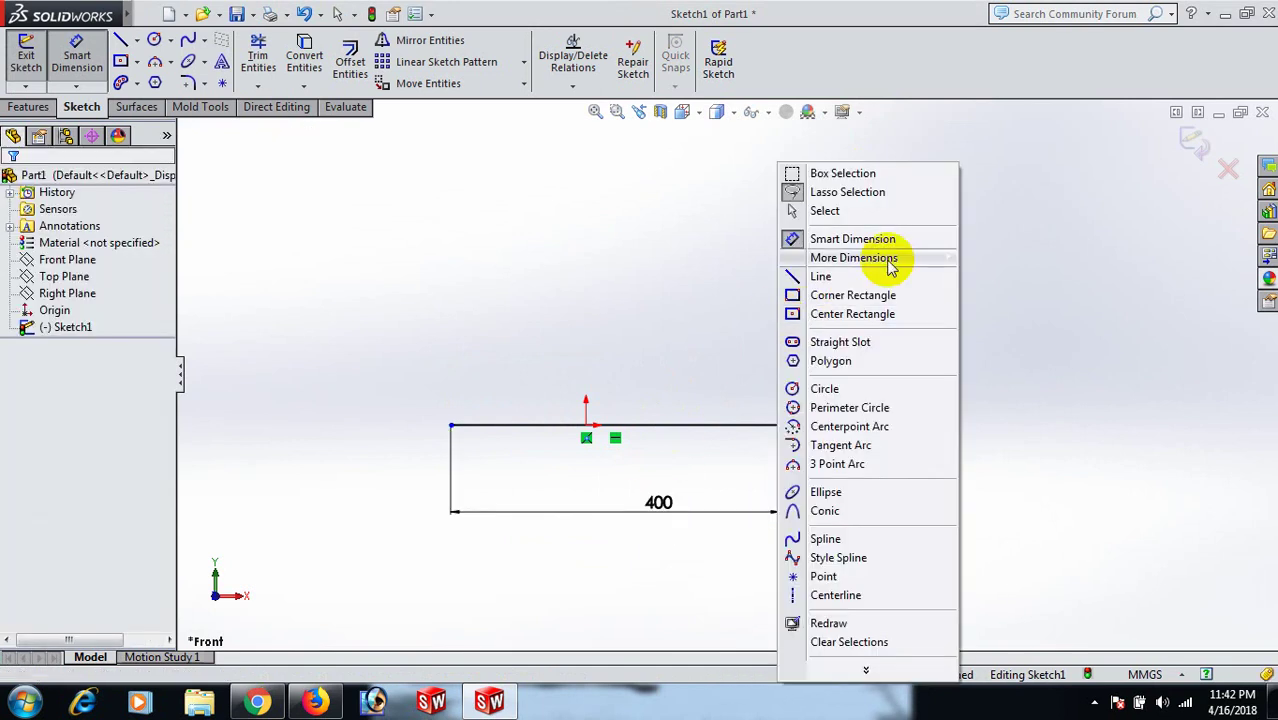
{"action": "left_click", "coordinate": [828, 210]}
Center the 400 mm line by making its midpoint coincident with the origin.
{"action": "left_click", "coordinate": [673, 426]}
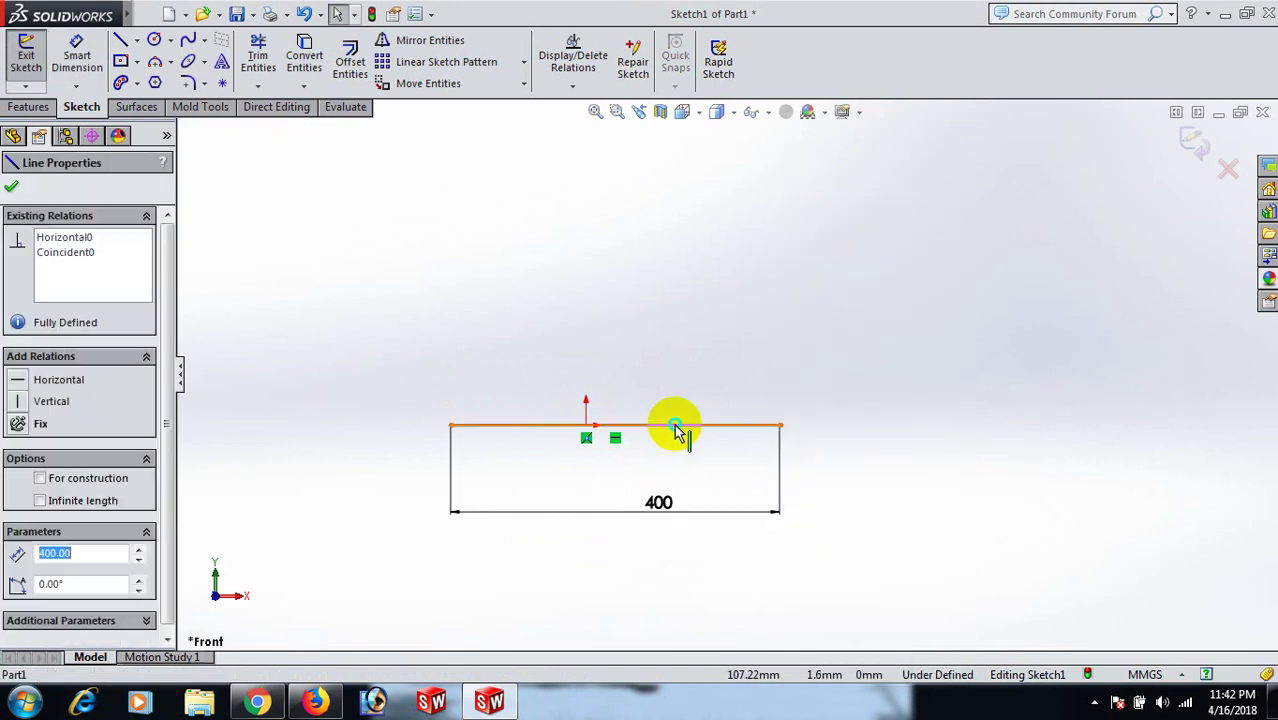
{"action": "right_click", "coordinate": [673, 426]}
{"action": "left_click", "coordinate": [766, 292]}
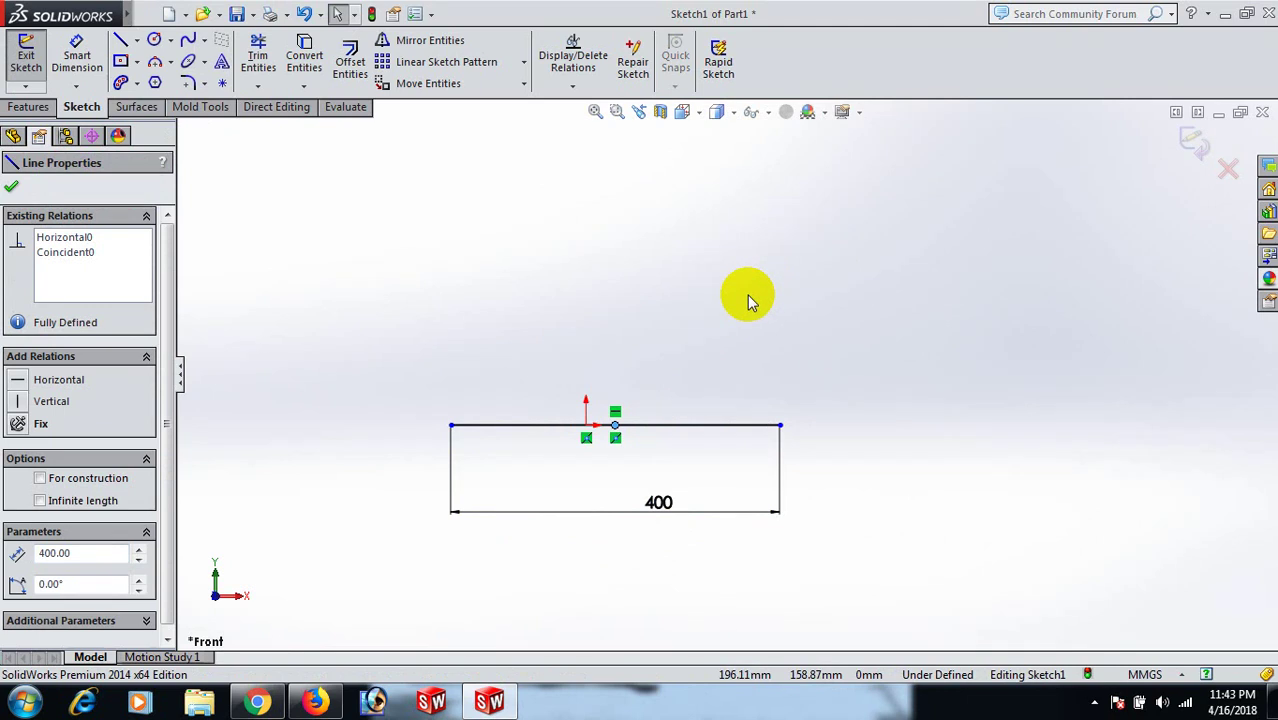
{"action": "left_click", "coordinate": [586, 428]}
{"action": "left_click", "coordinate": [586, 430], "text": "ctrl"}
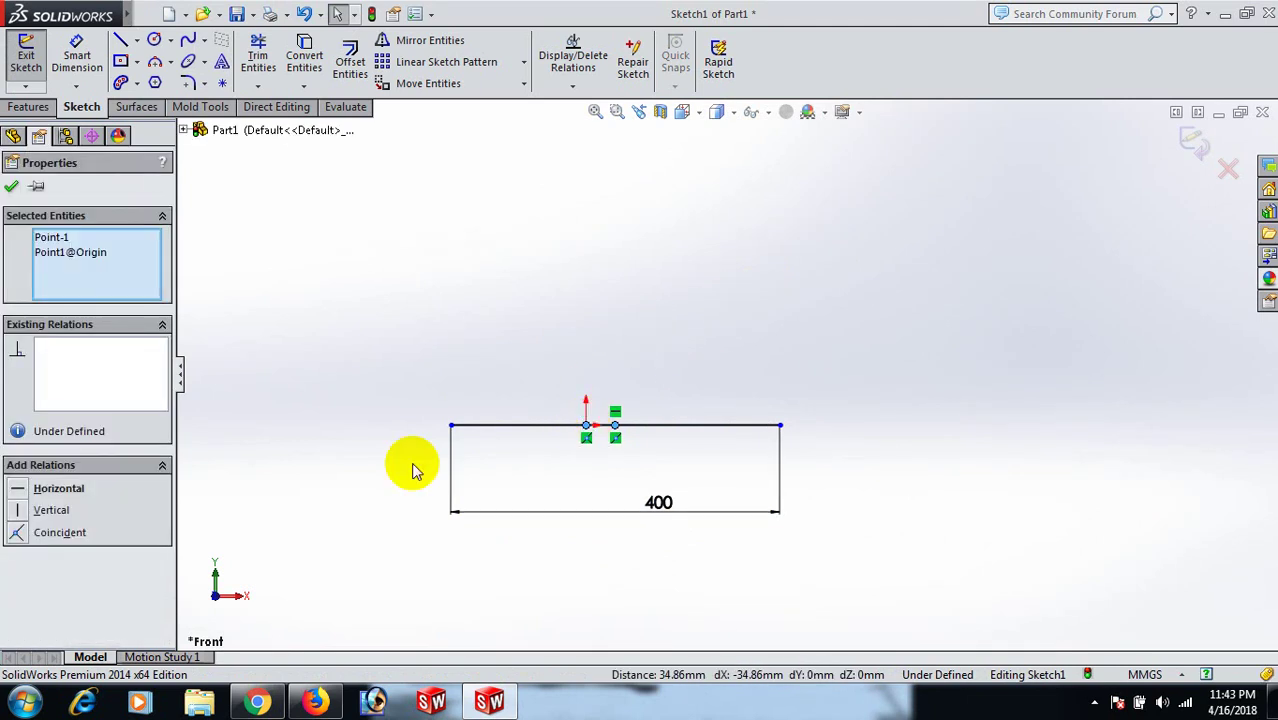
{"action": "left_click", "coordinate": [16, 533]}
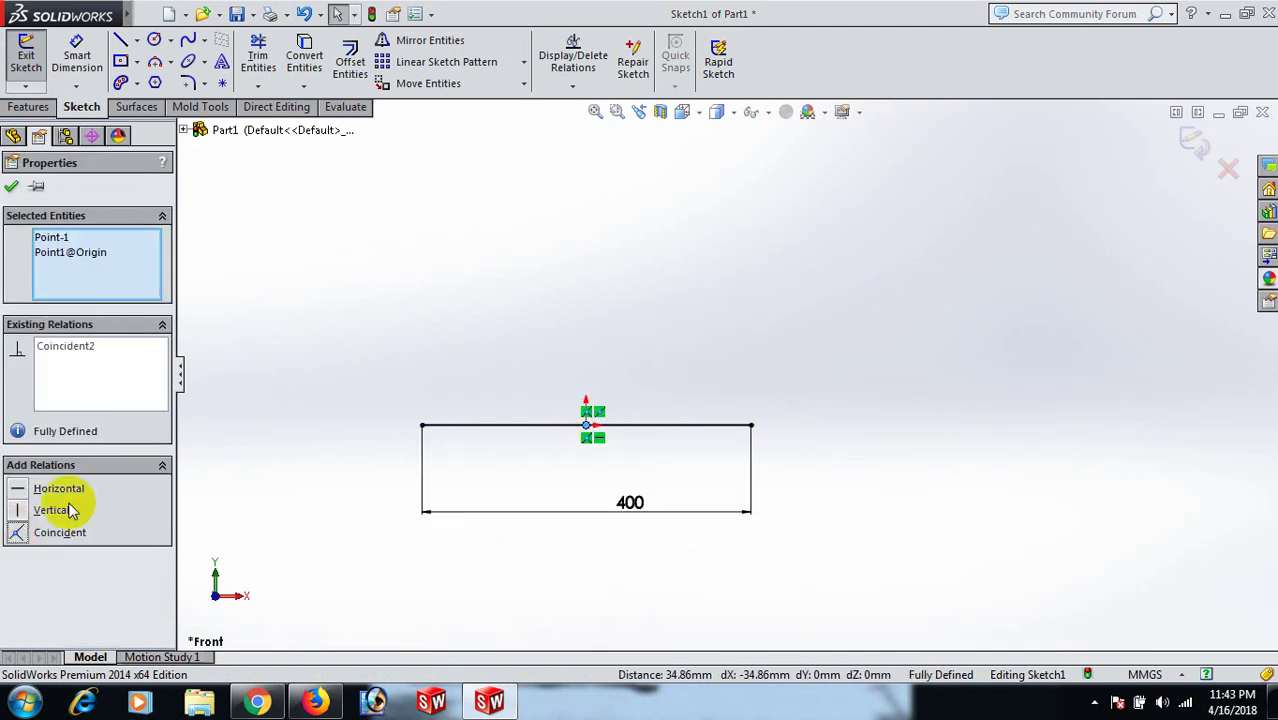
{"action": "left_click", "coordinate": [551, 364]}
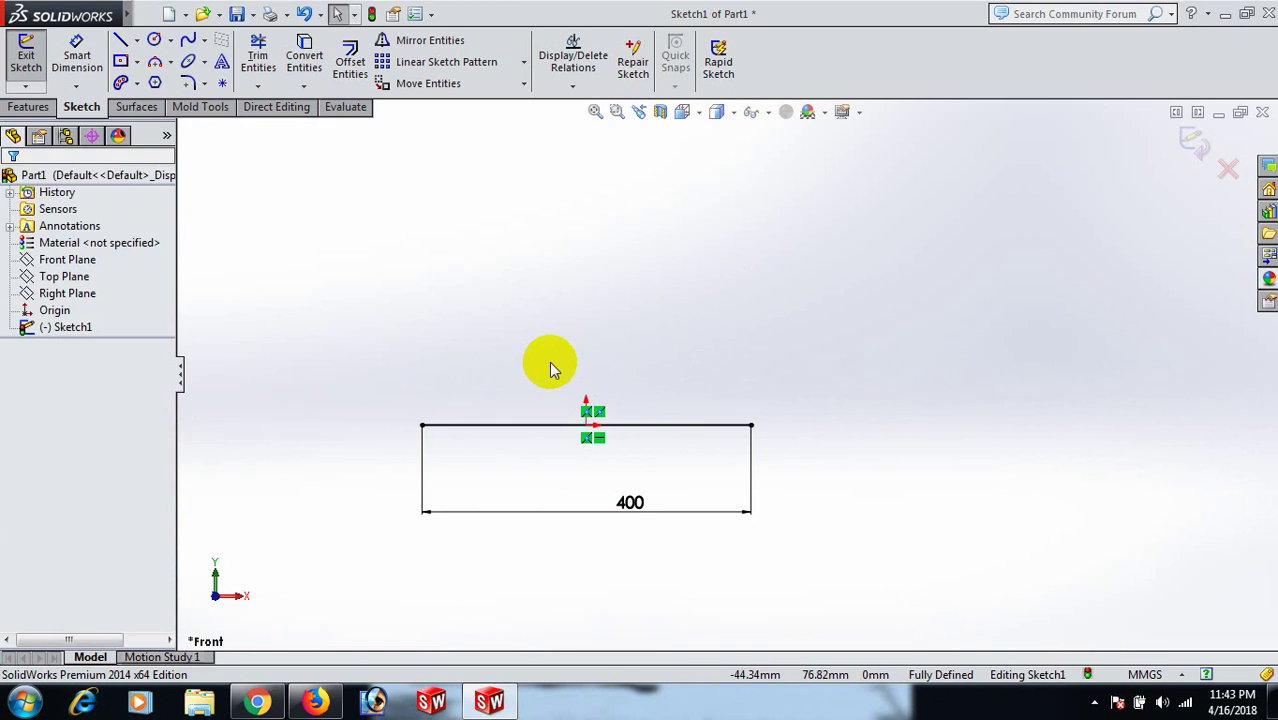
Sketch a line about 506 mm long sloping up and outward from the base line's left endpoint, continued by a tangent arc of about 123 mm radius.
{"action": "key", "text": "l"}
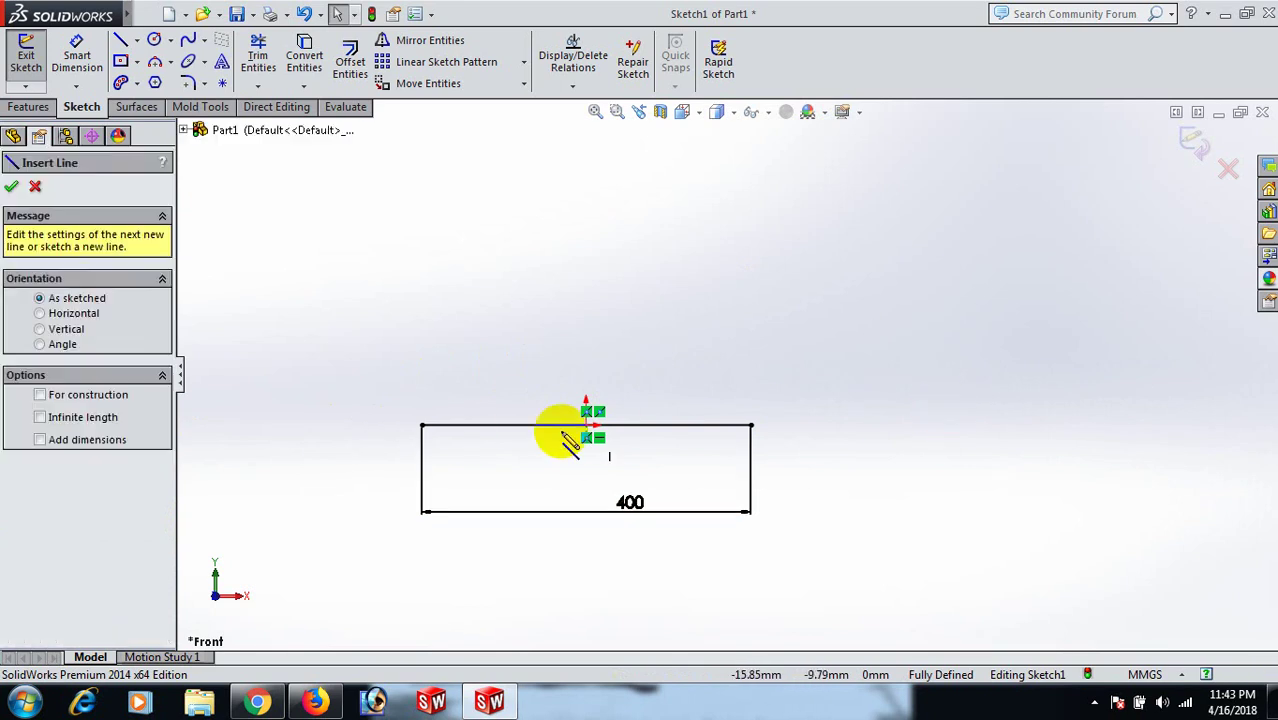
{"action": "key", "text": "z"}
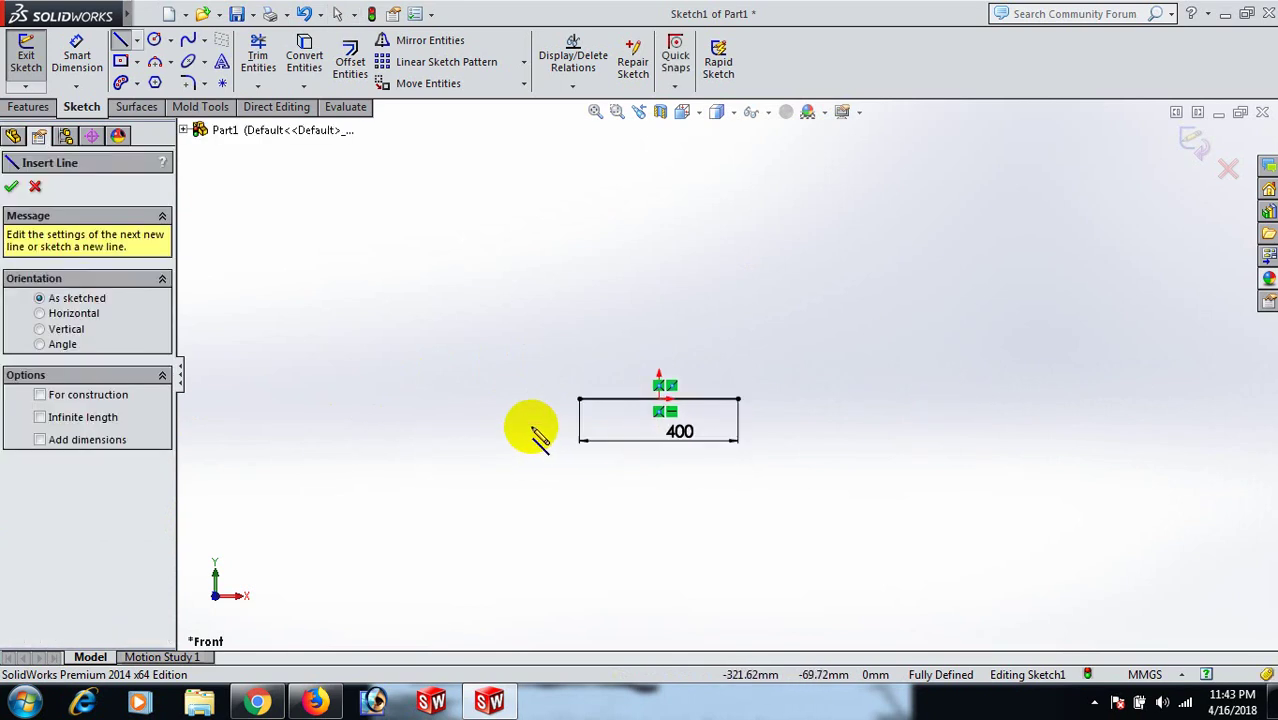
{"action": "left_click", "coordinate": [577, 399]}
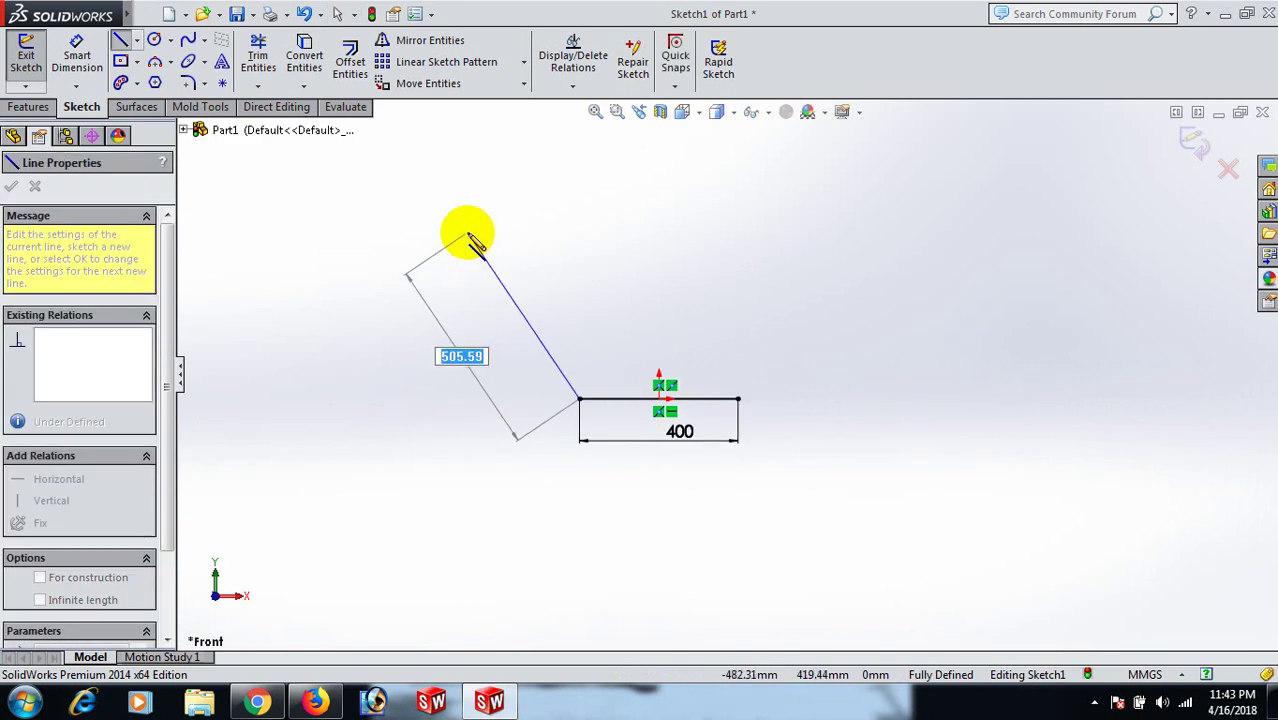
{"action": "left_click", "coordinate": [467, 234]}
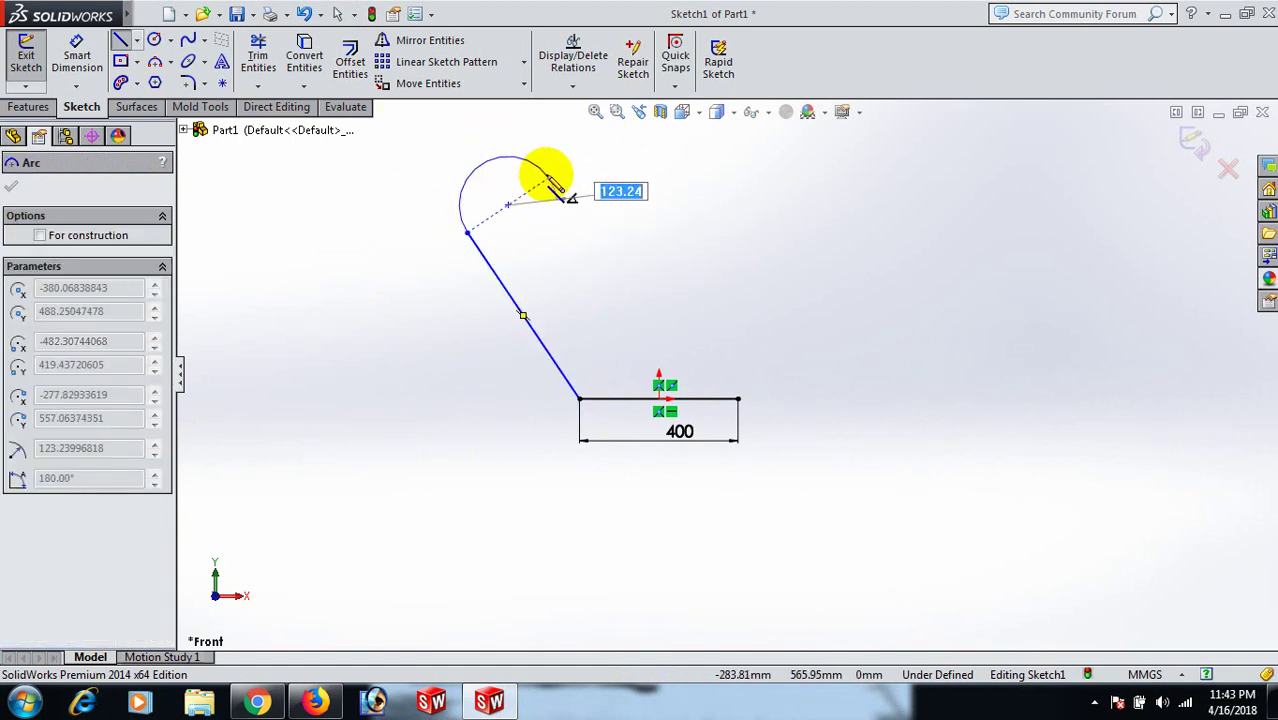
{"action": "left_click", "coordinate": [548, 179]}
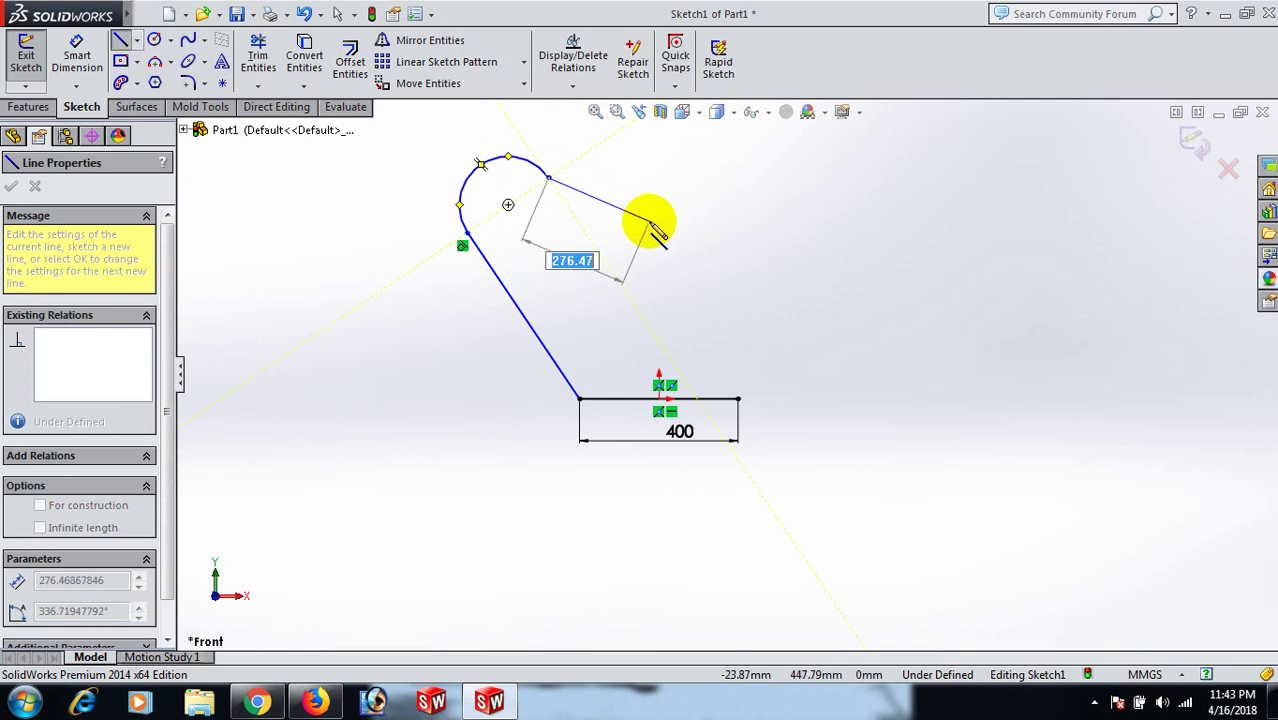
Continue the profile from the arc with a line about 280 mm long sloping down to the right, ending in a horizontal line about 600 mm long.
{"action": "left_click", "coordinate": [647, 232]}
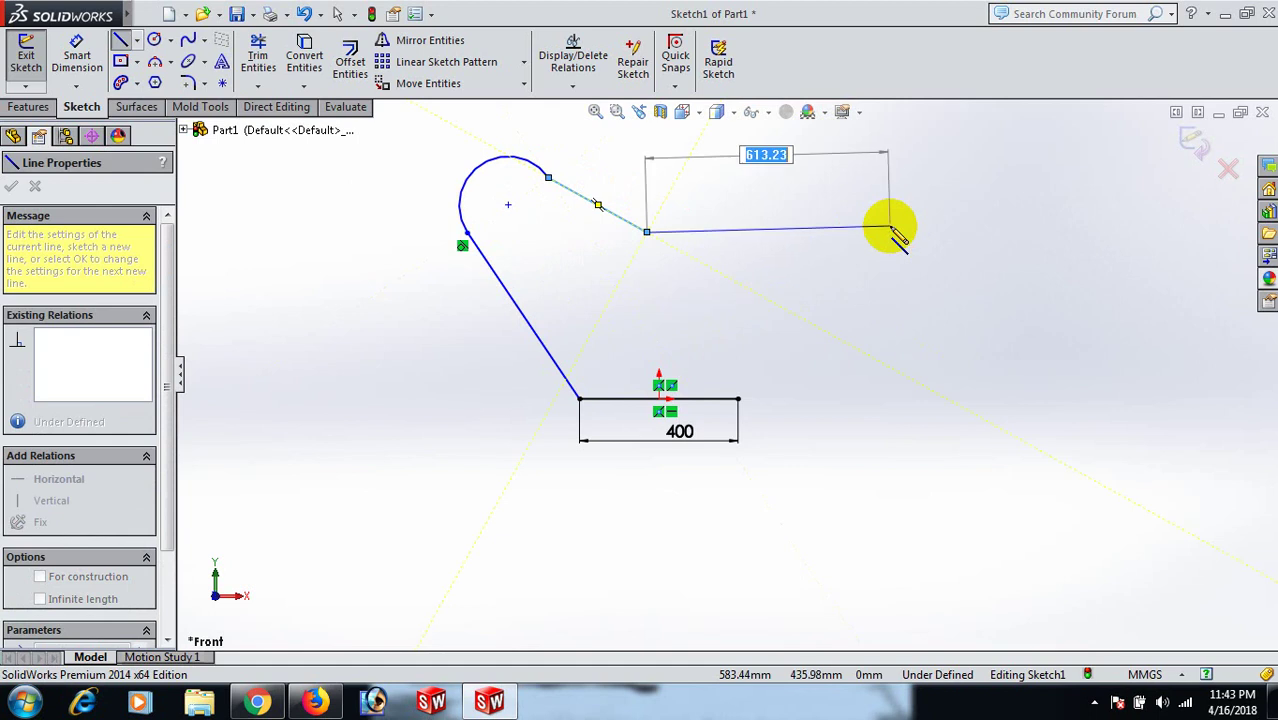
{"action": "left_click", "coordinate": [883, 233]}
{"action": "right_click", "coordinate": [884, 234]}
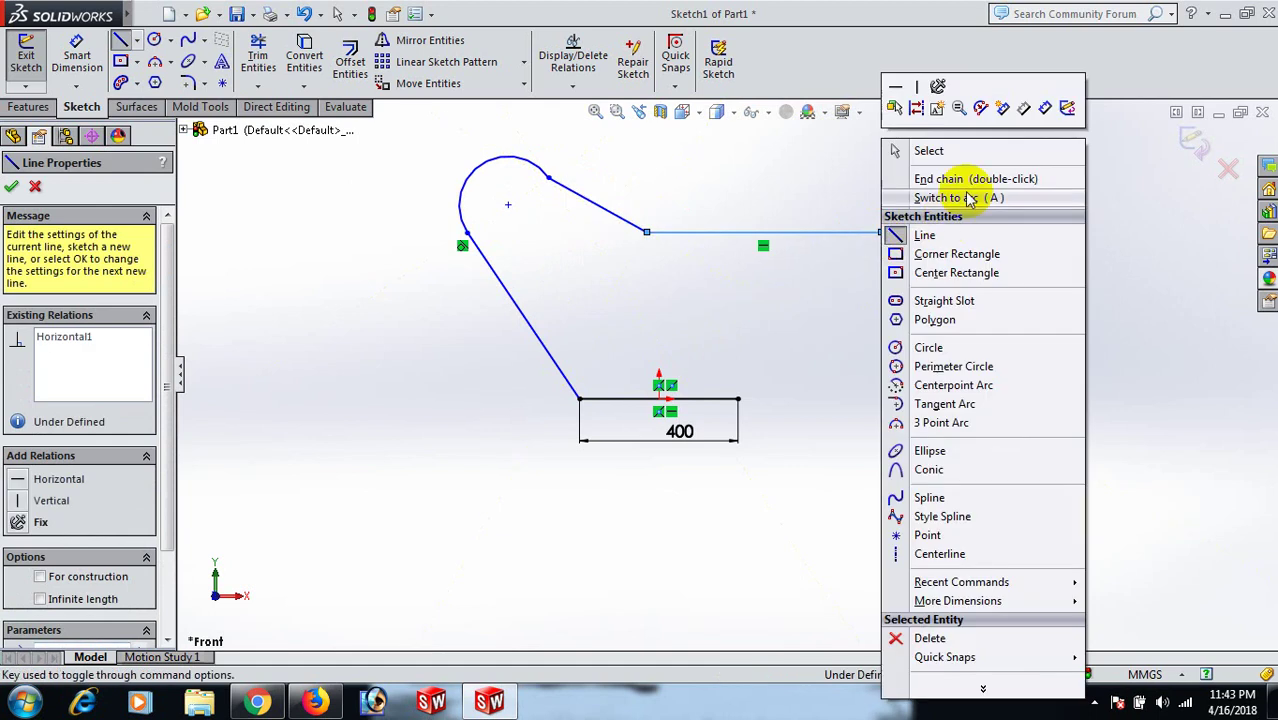
{"action": "left_click", "coordinate": [971, 153]}
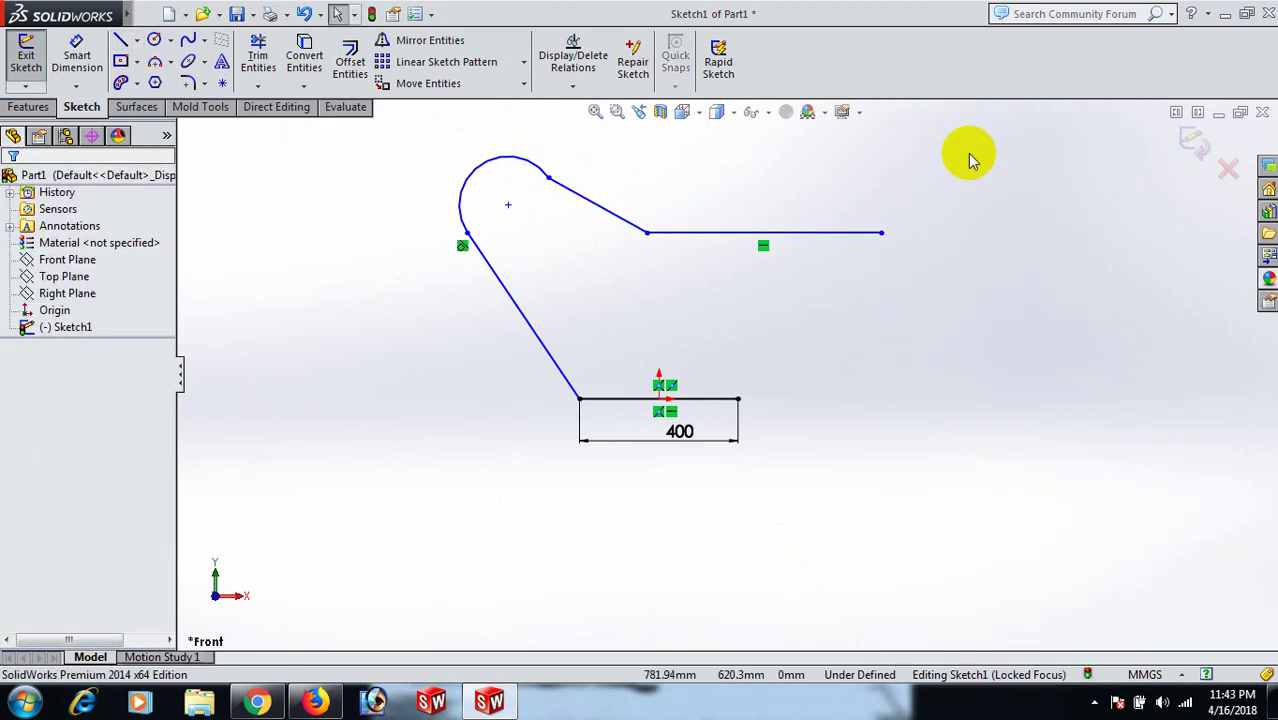
Dimension the sloped line rising from the base line's left endpoint to a length of 300 mm.
{"action": "right_click_drag", "start_coordinate": [824, 408], "coordinate": [856, 194]}
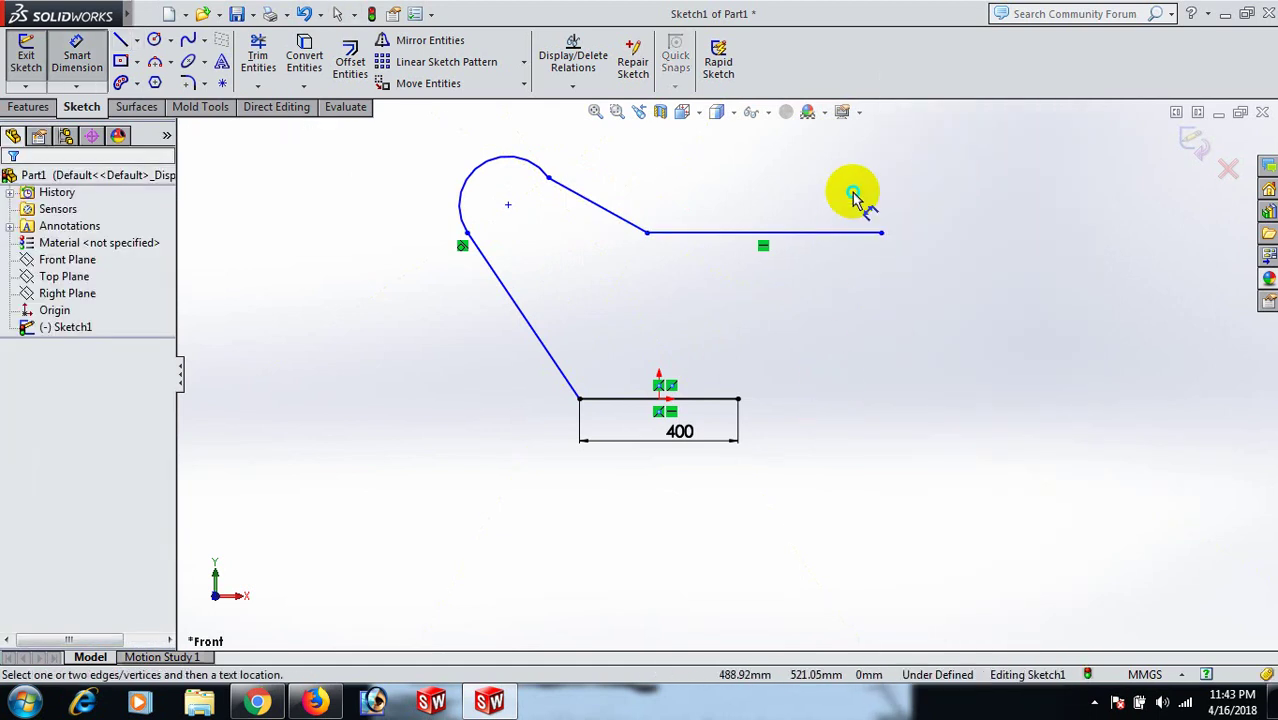
{"action": "left_click", "coordinate": [522, 318]}
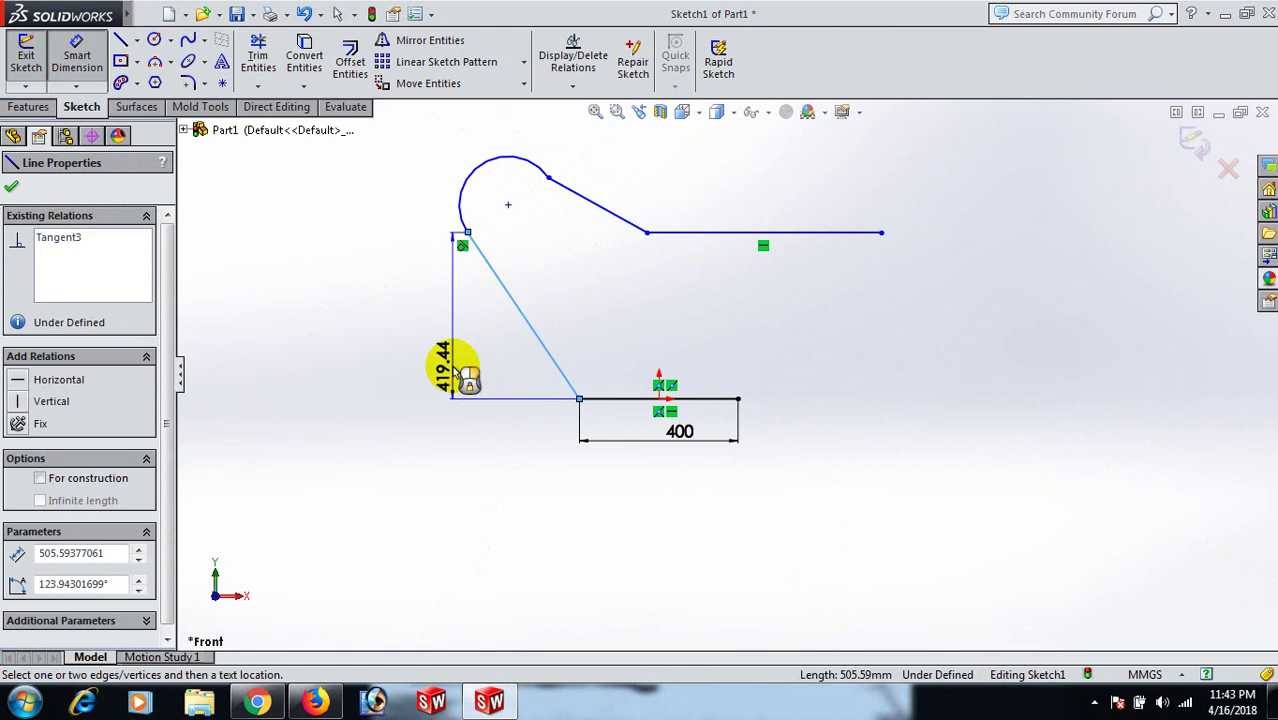
{"action": "left_click", "coordinate": [508, 378]}
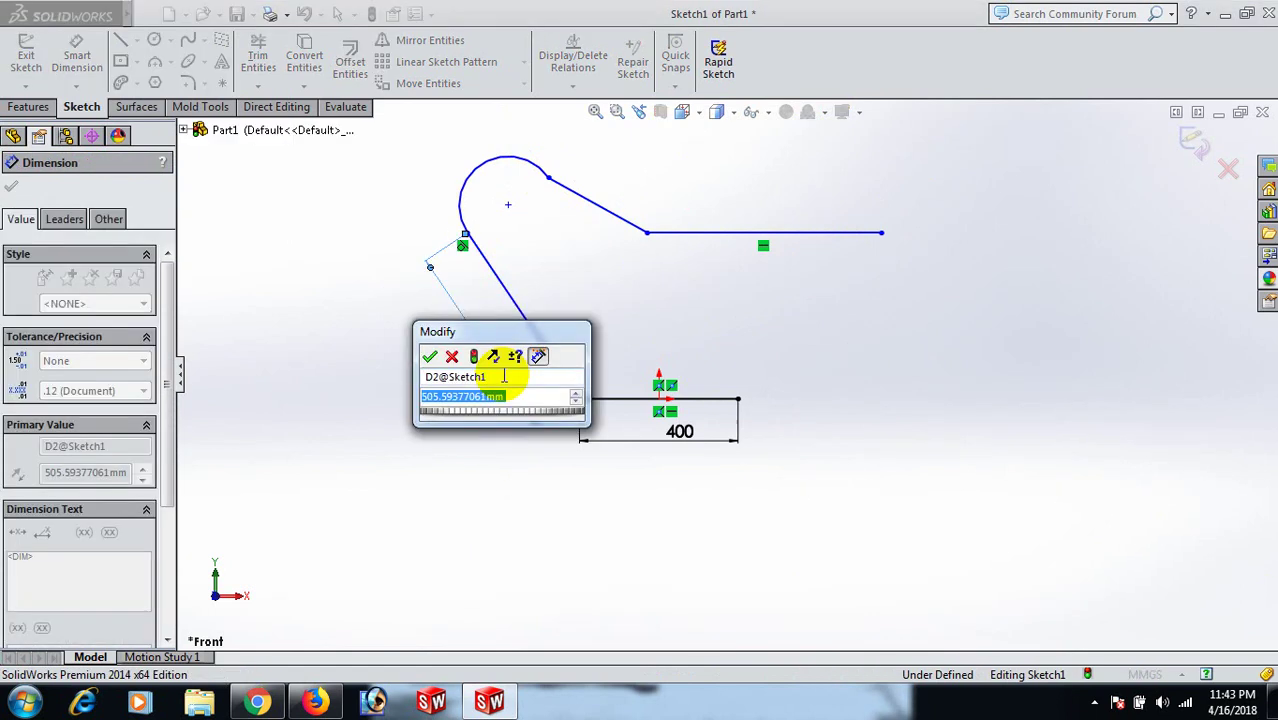
{"action": "type", "text": "300"}
{"action": "key", "text": "Return"}
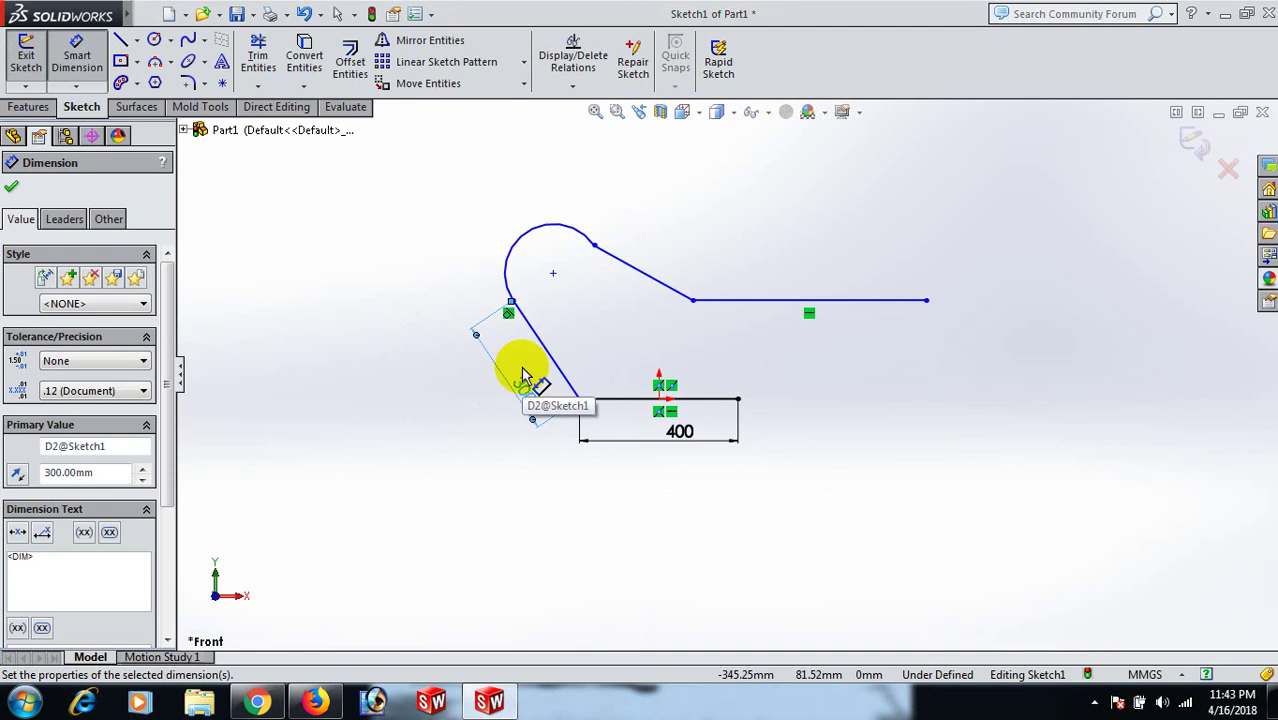
{"action": "scroll", "coordinate": [598, 374], "scroll_direction": "down", "scroll_amount": 3}
{"action": "left_click", "coordinate": [633, 418]}
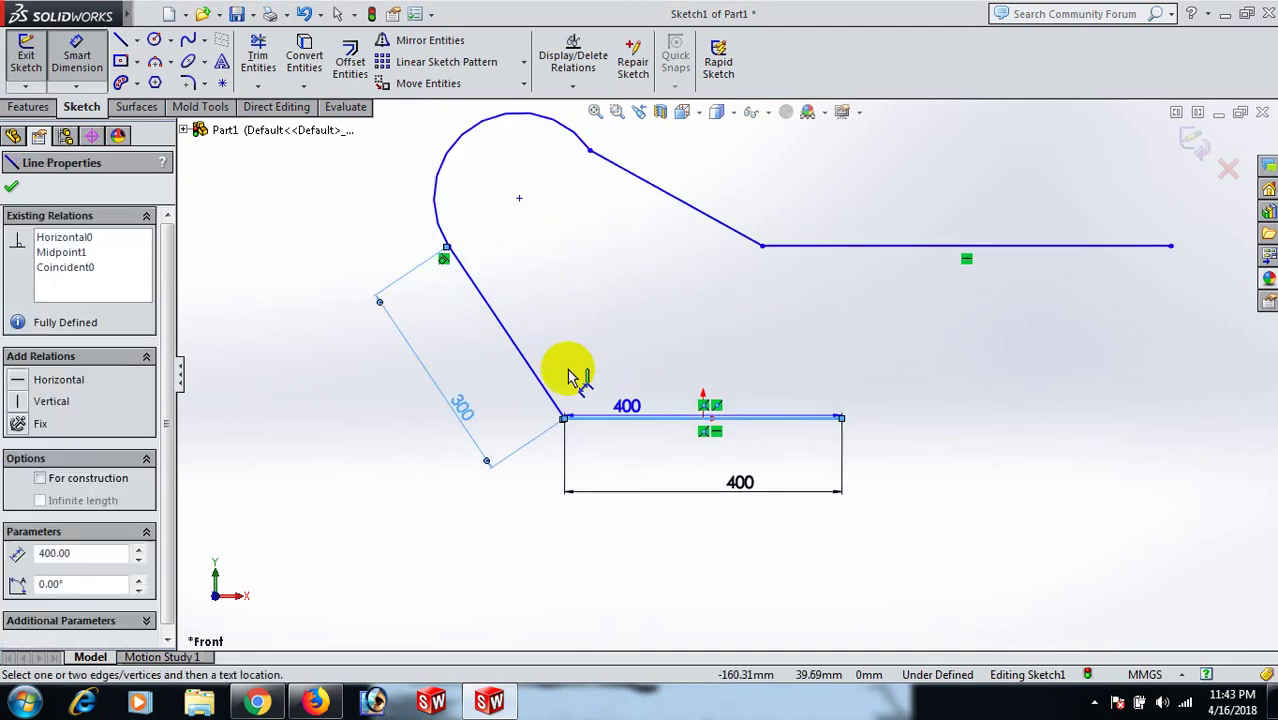
{"action": "left_click", "coordinate": [521, 350]}
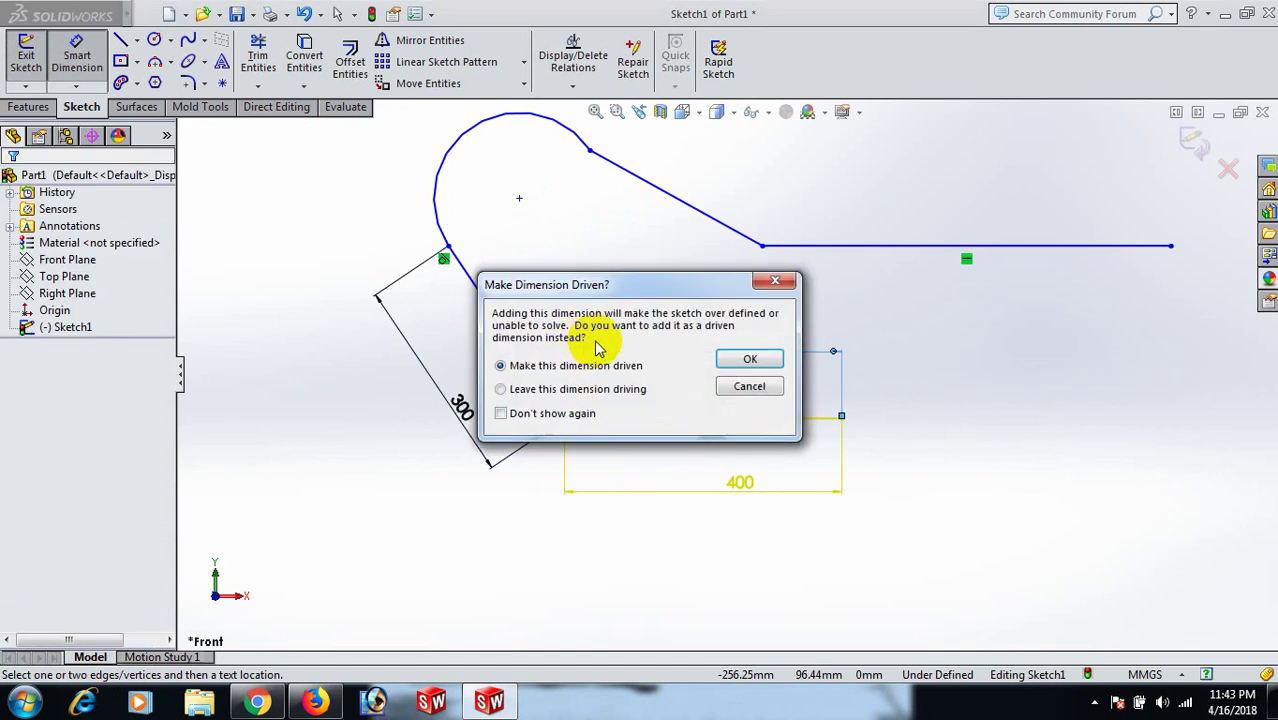
{"action": "left_click", "coordinate": [775, 281]}
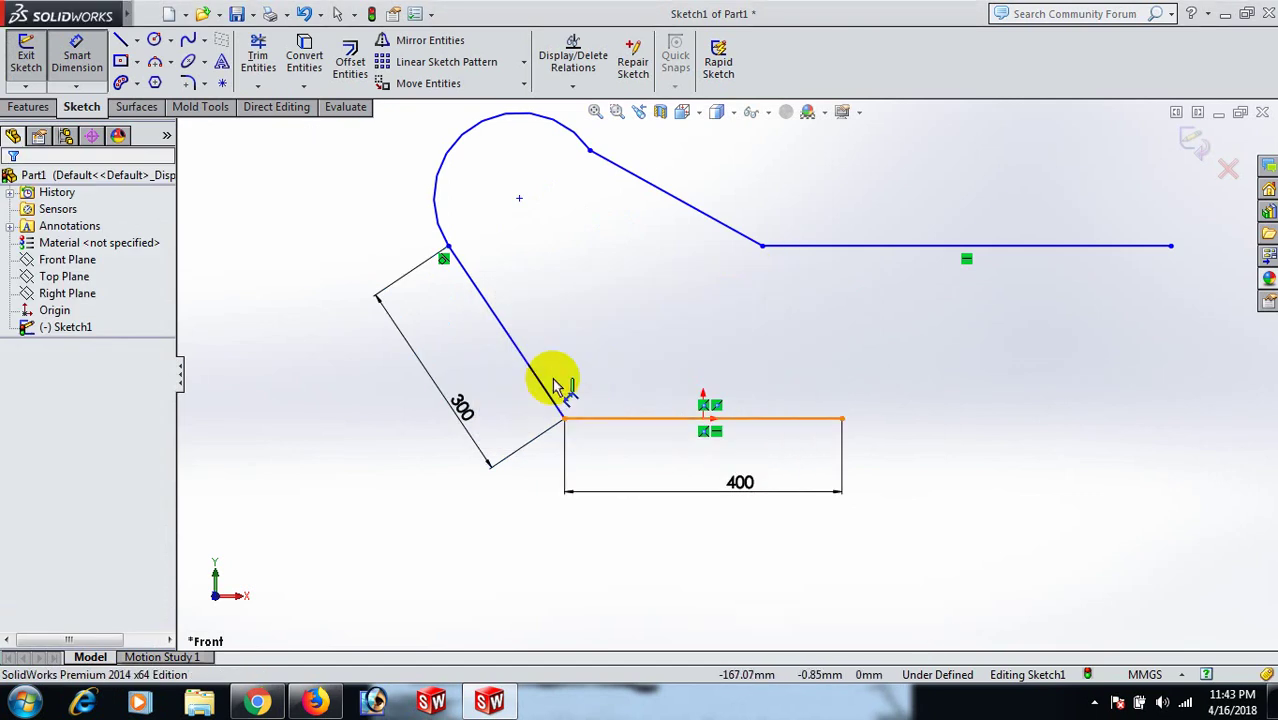
Dimension the angle between the horizontal base line and the 300 mm sloped line as 120 degrees.
{"action": "left_click", "coordinate": [554, 382]}
{"action": "left_click", "coordinate": [530, 365]}
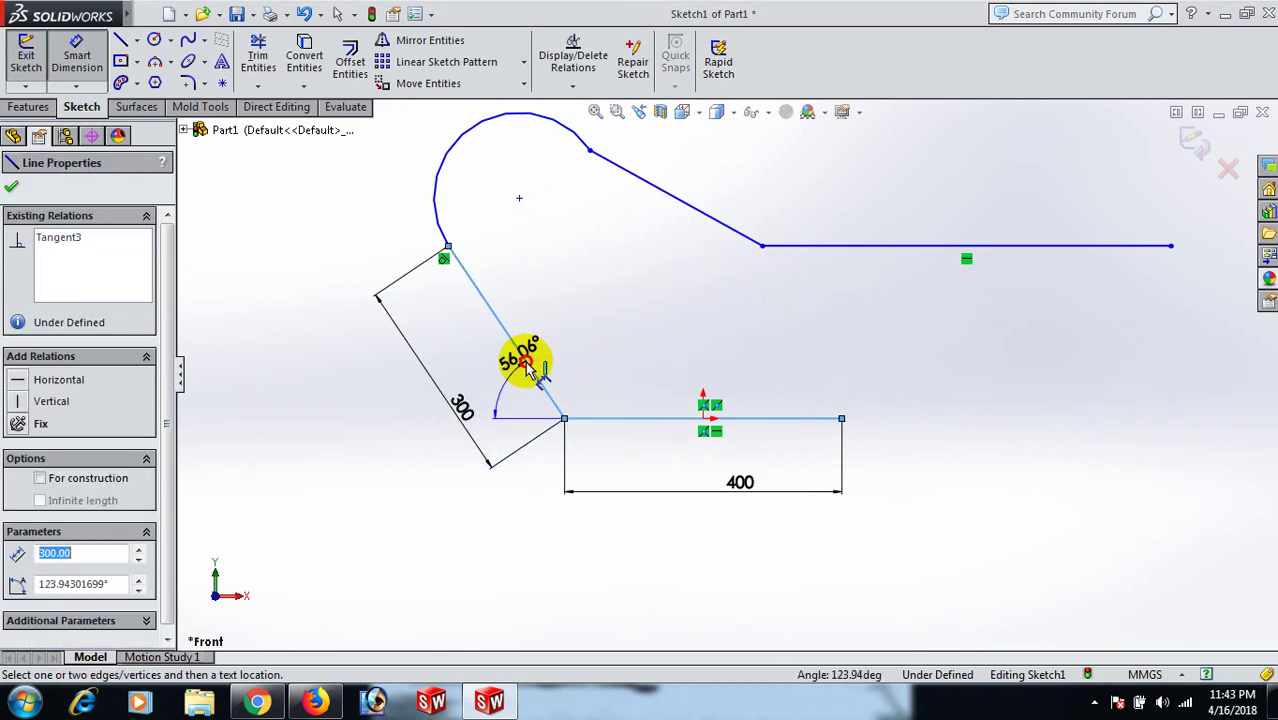
{"action": "left_click", "coordinate": [607, 332]}
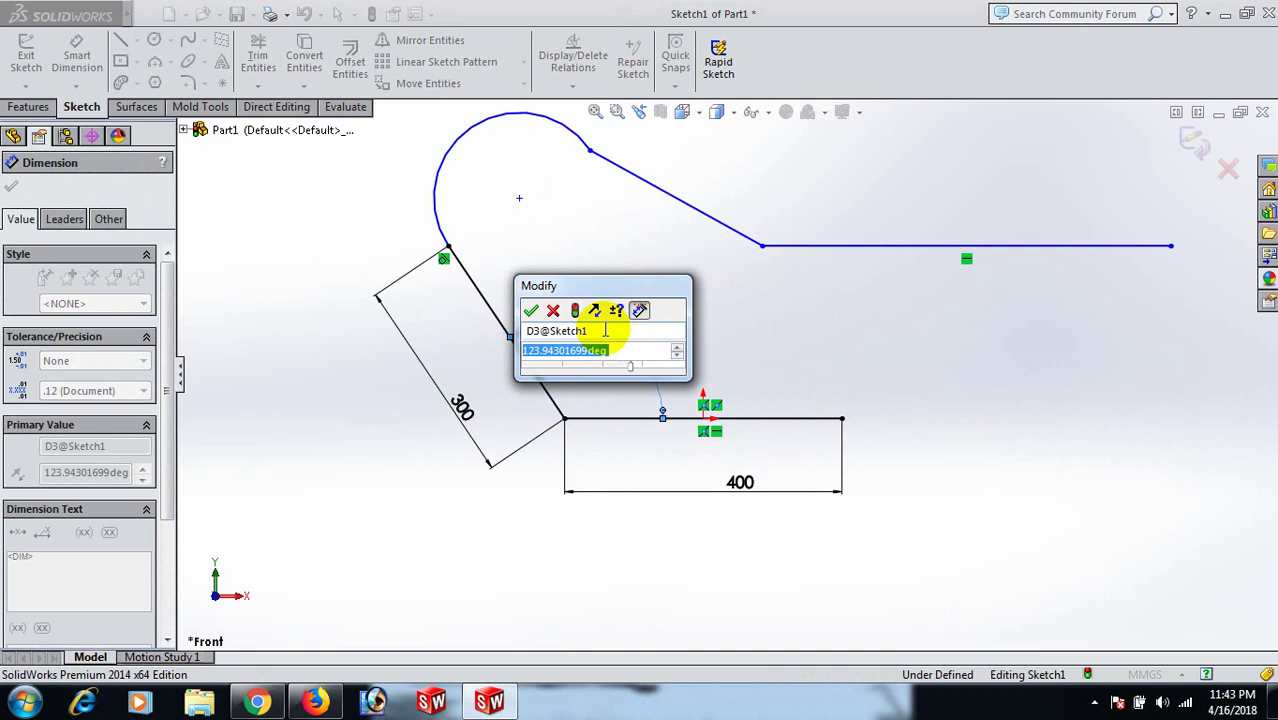
{"action": "type", "text": "120"}
{"action": "key", "text": "Return"}
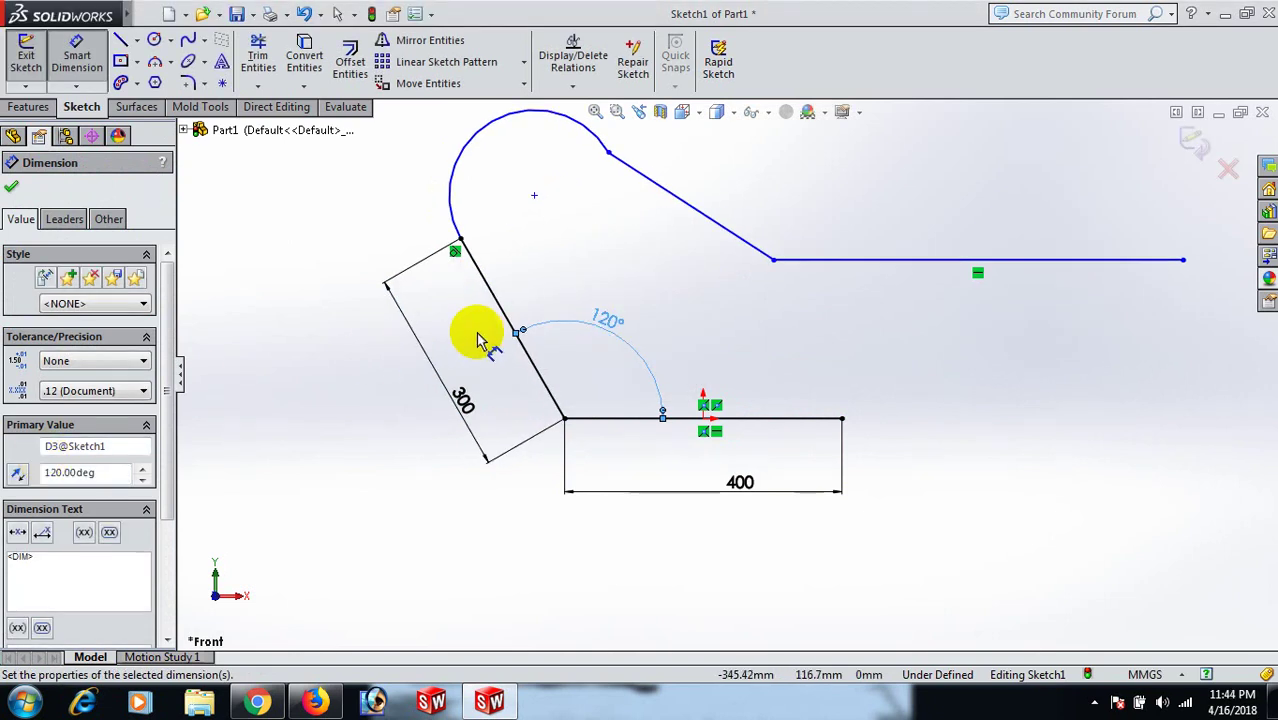
{"action": "right_click", "coordinate": [712, 268]}
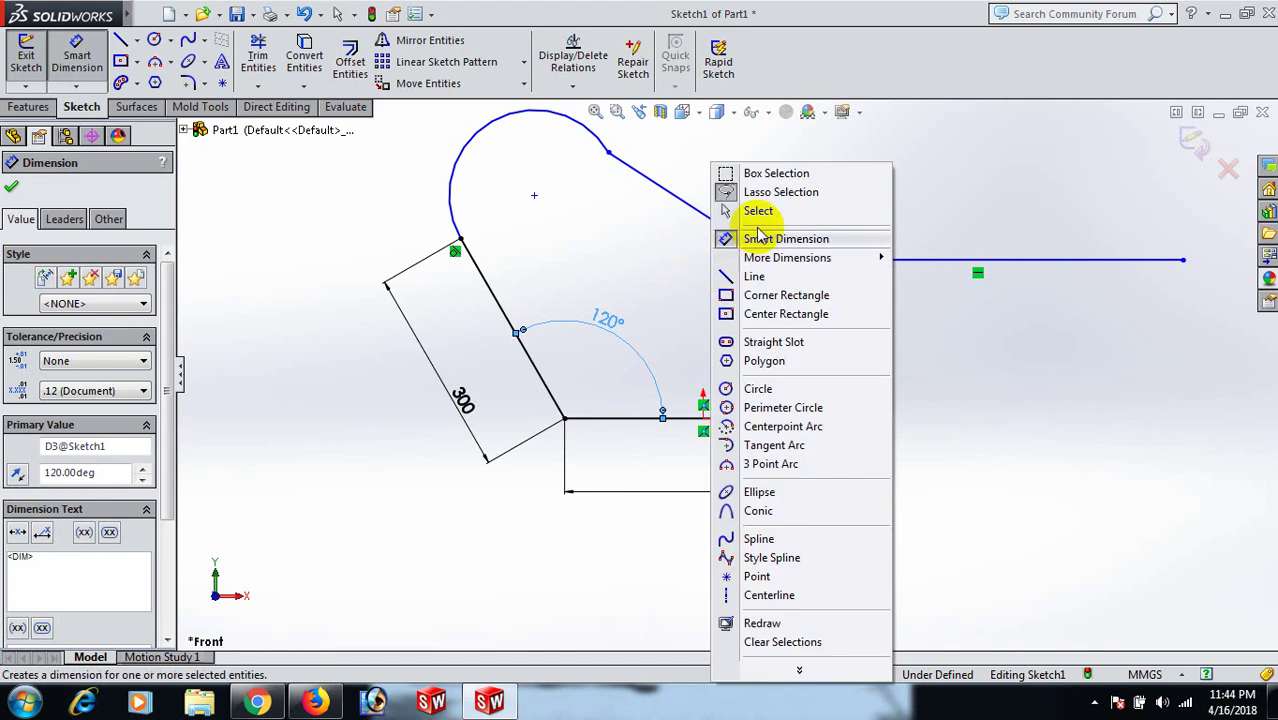
{"action": "left_click", "coordinate": [725, 208]}
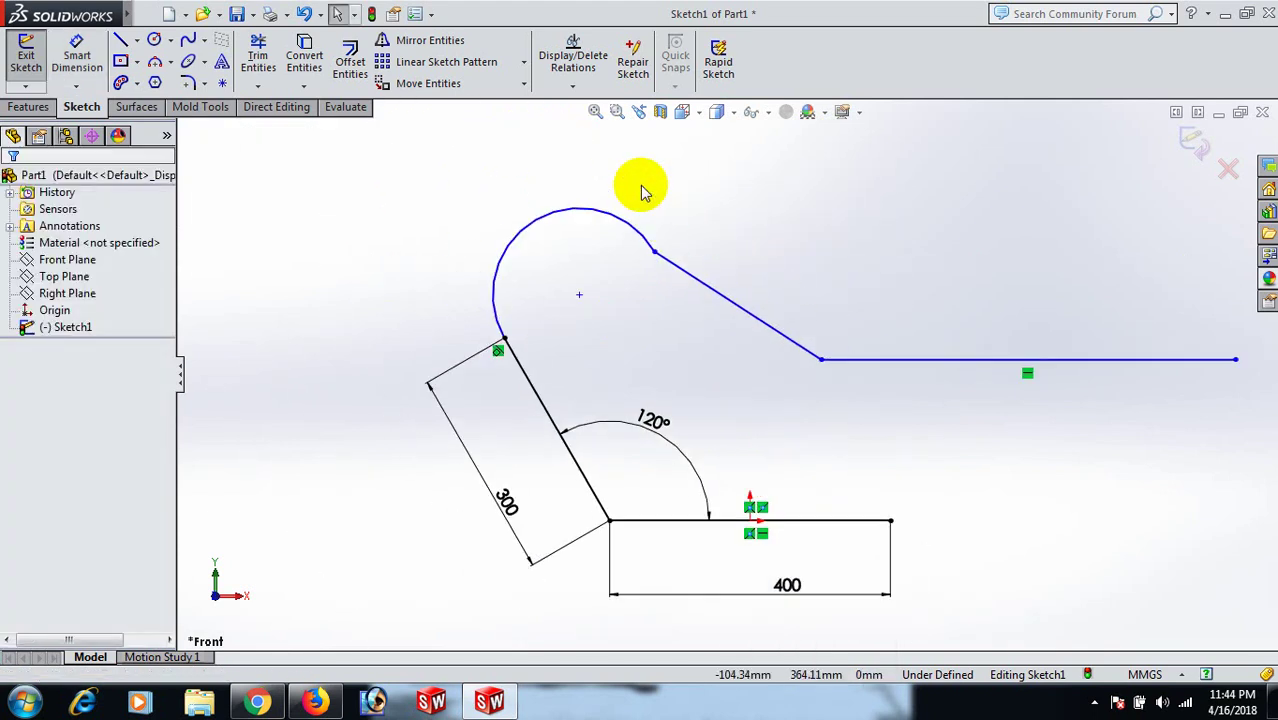
Make the line sloping down from the arc tangent to the arc.
{"action": "left_click", "coordinate": [670, 268]}
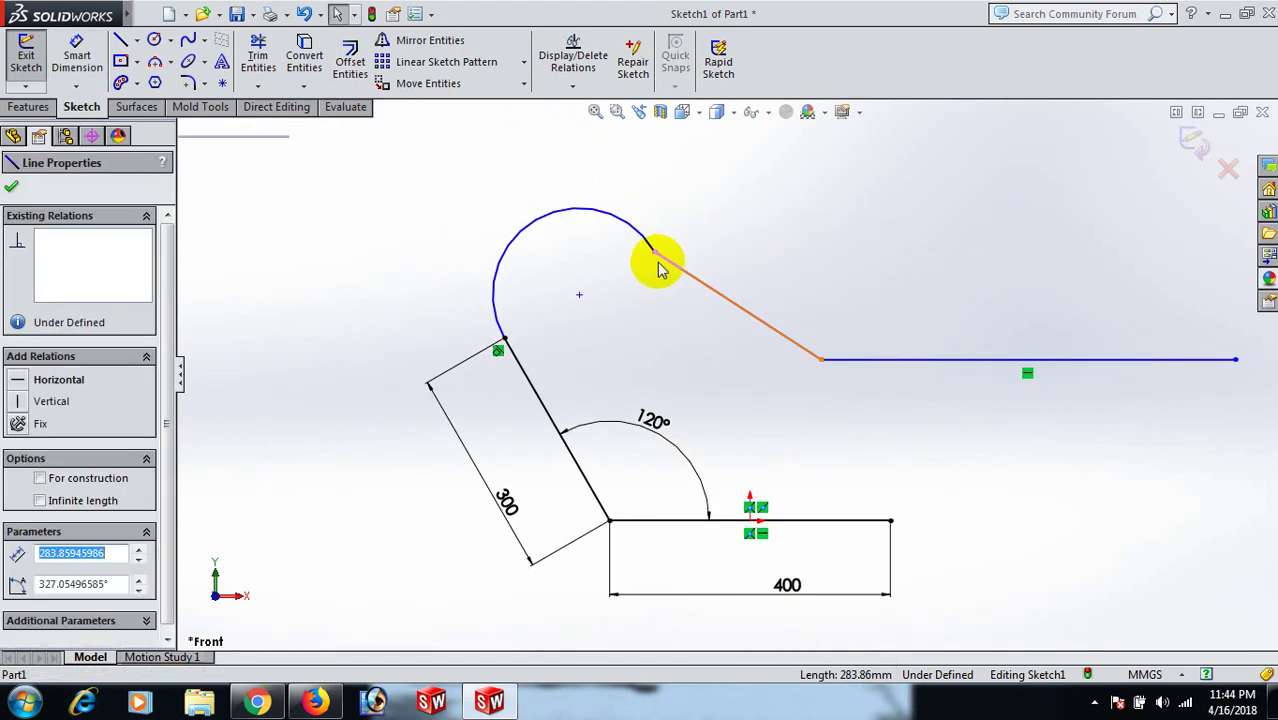
{"action": "left_click", "coordinate": [645, 240], "text": "ctrl"}
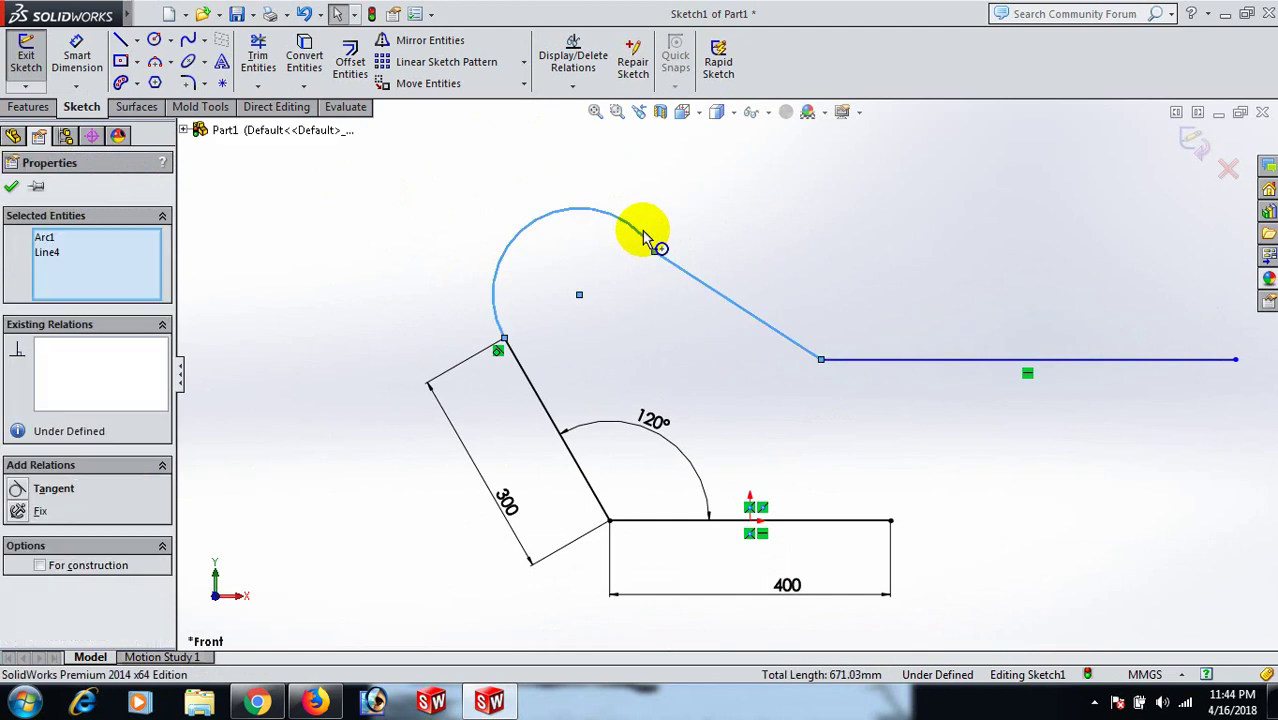
{"action": "left_click", "coordinate": [20, 488]}
{"action": "left_click", "coordinate": [756, 366]}
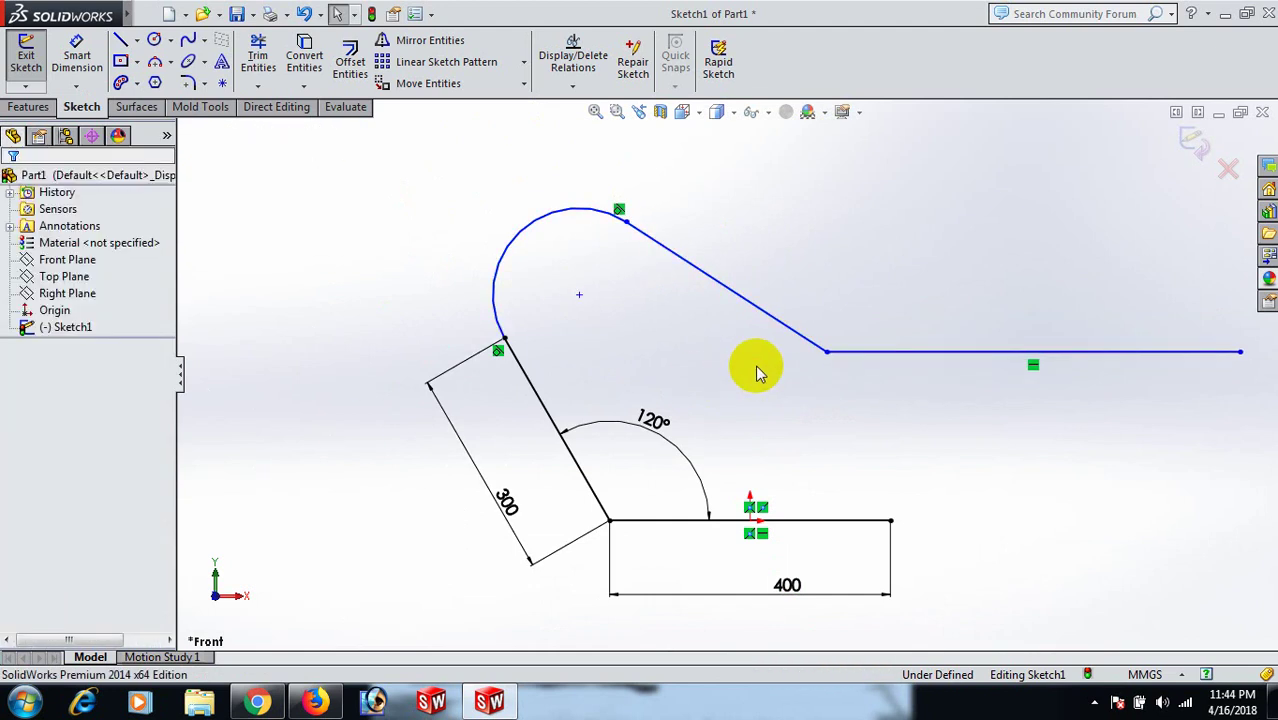
Dimension the angle between the 300 mm line and the line sloping down from the arc as 15 degrees.
{"action": "key", "text": "d"}
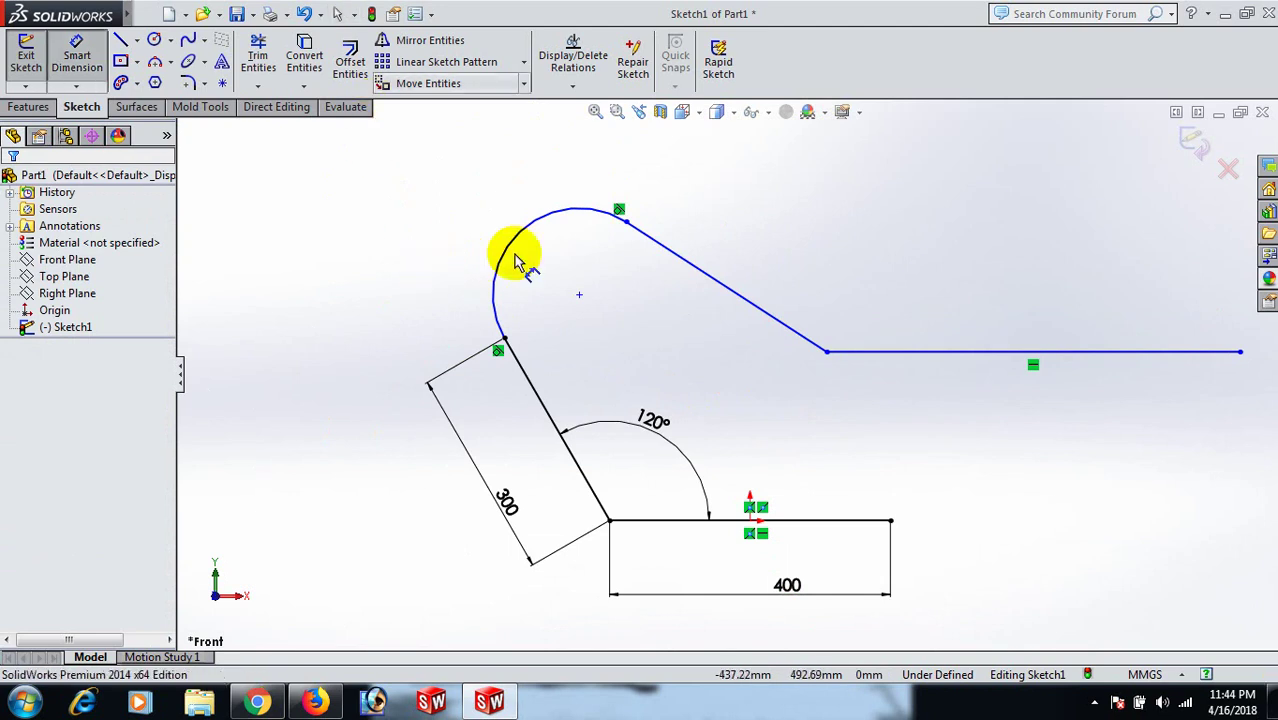
{"action": "left_click", "coordinate": [542, 394]}
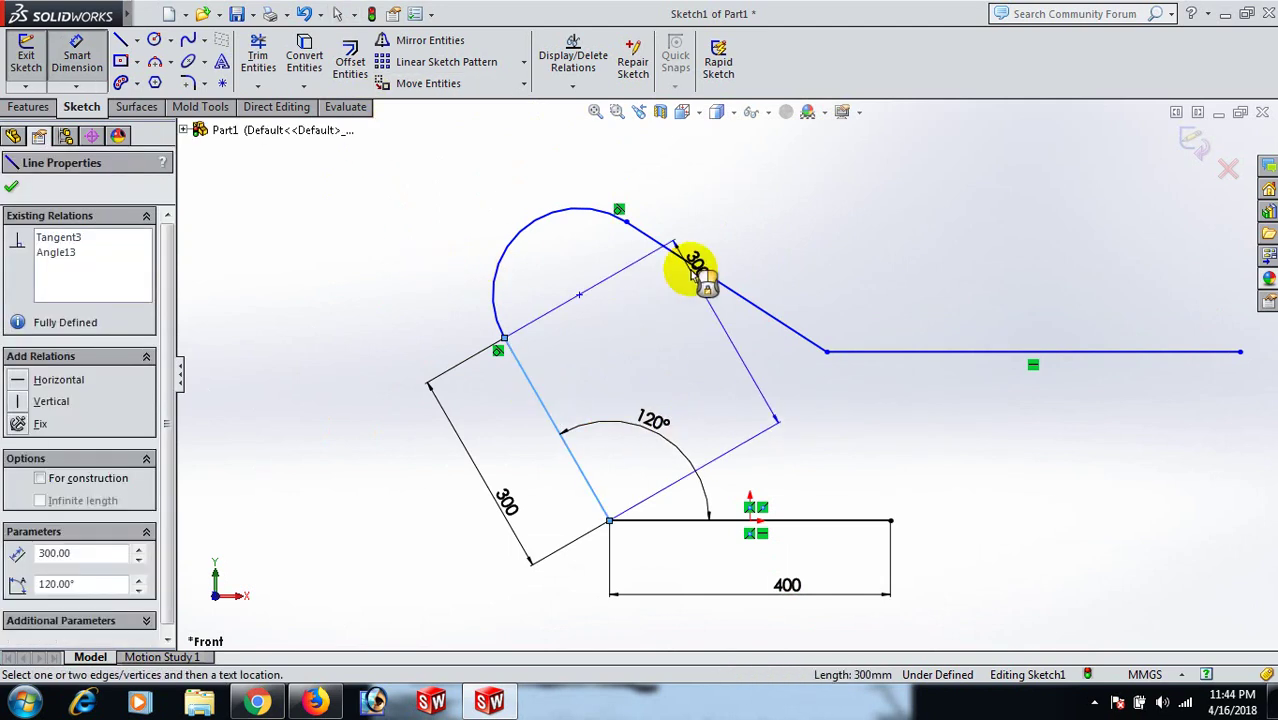
{"action": "left_click", "coordinate": [700, 268]}
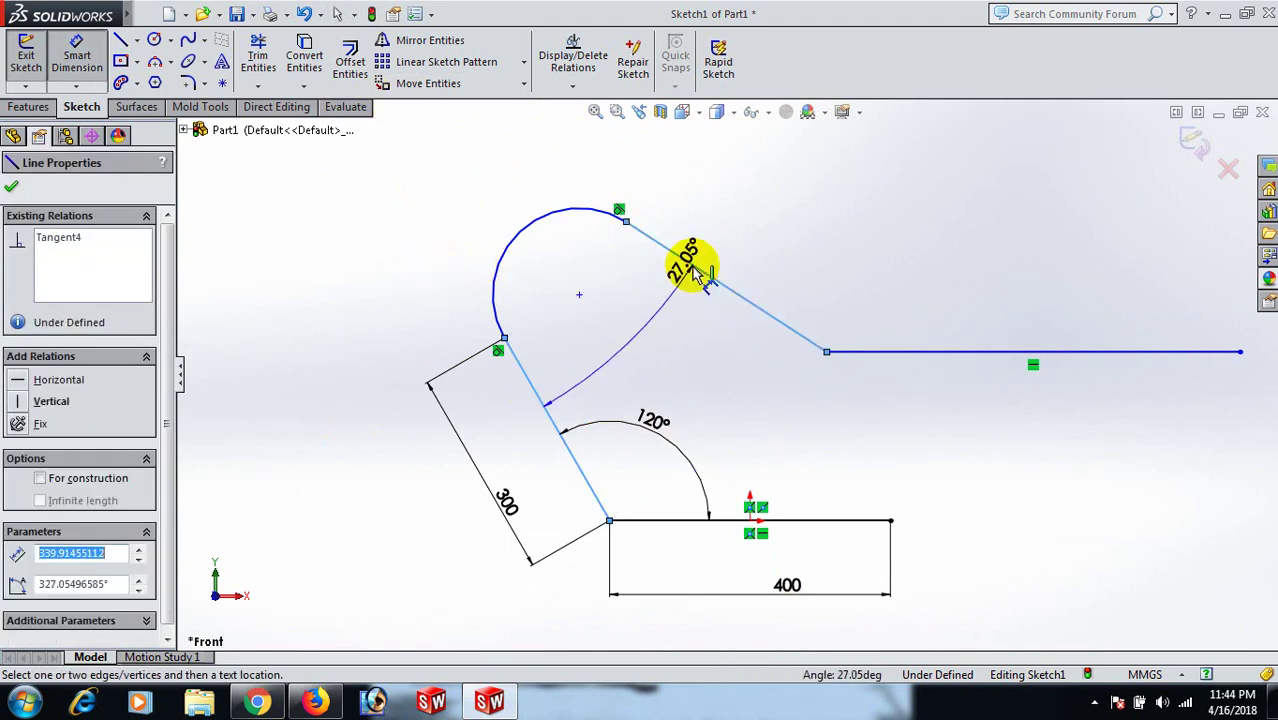
{"action": "left_click", "coordinate": [621, 319]}
{"action": "type", "text": "15"}
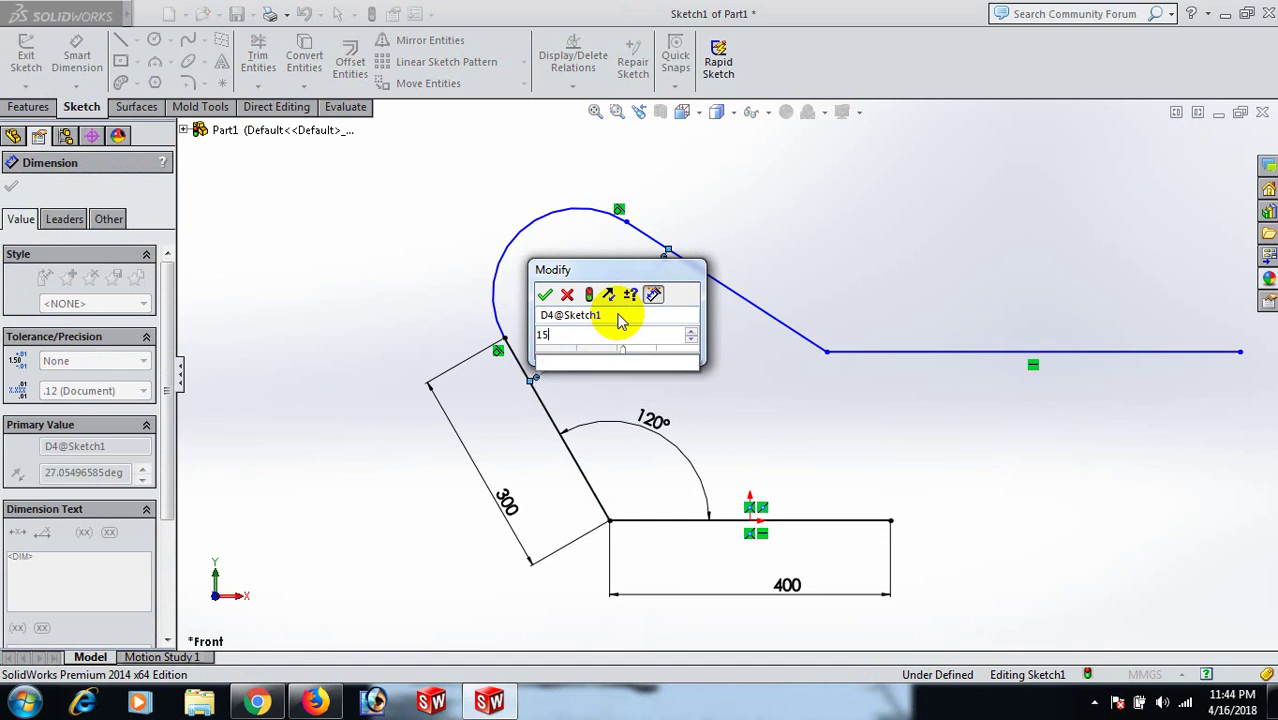
{"action": "key", "text": "Return"}
{"action": "left_click", "coordinate": [823, 287]}
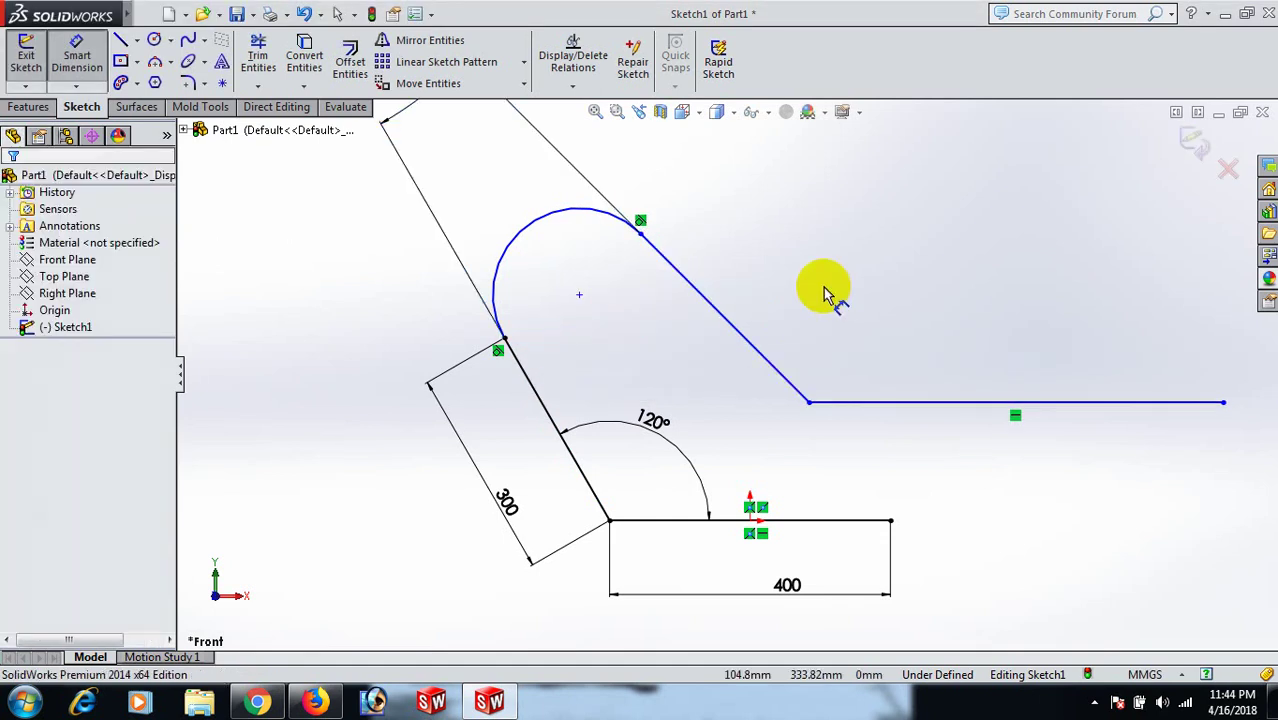
Dimension the line sloping down from the arc to a length of 110 mm.
{"action": "key", "text": "z"}
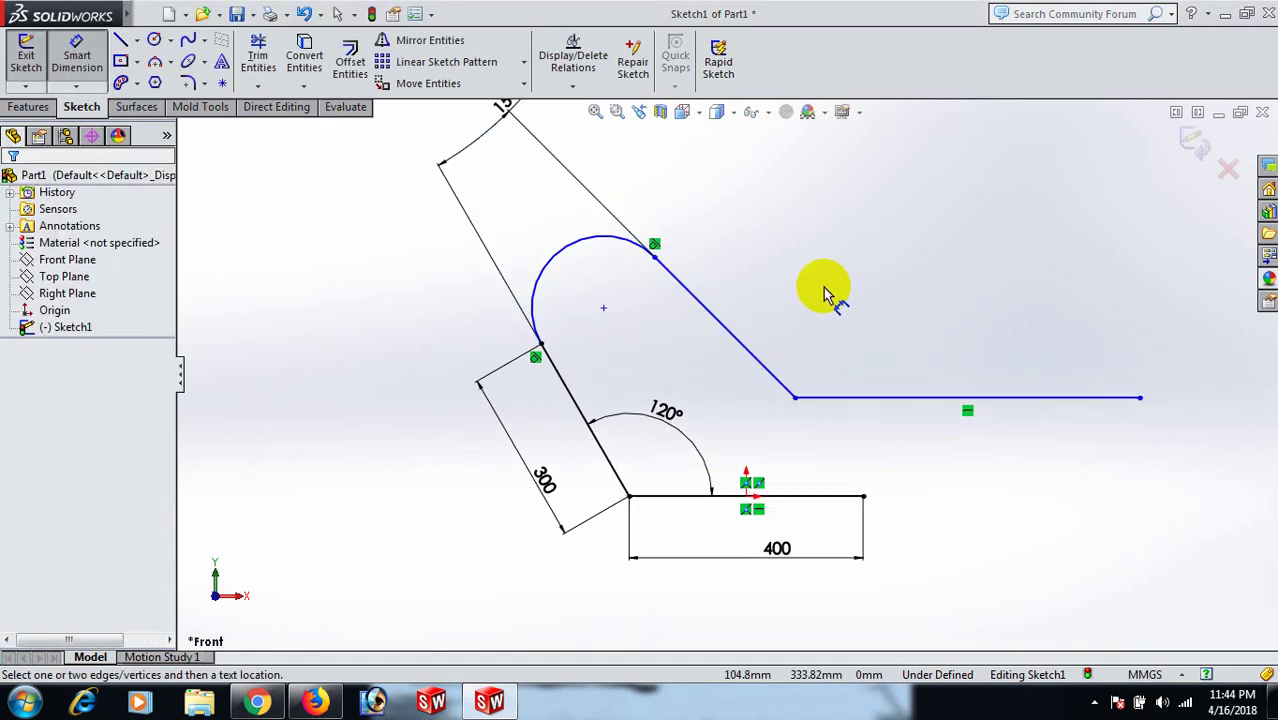
{"action": "key", "text": "z"}
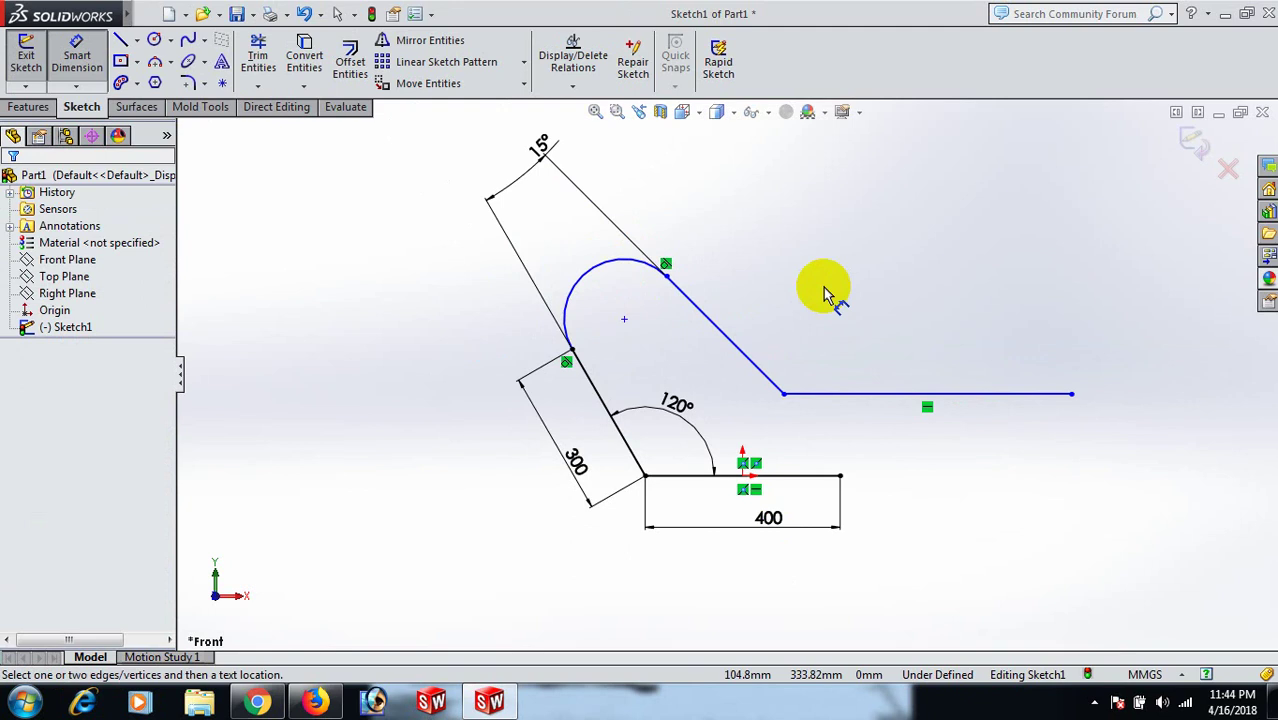
{"action": "left_click", "coordinate": [703, 315]}
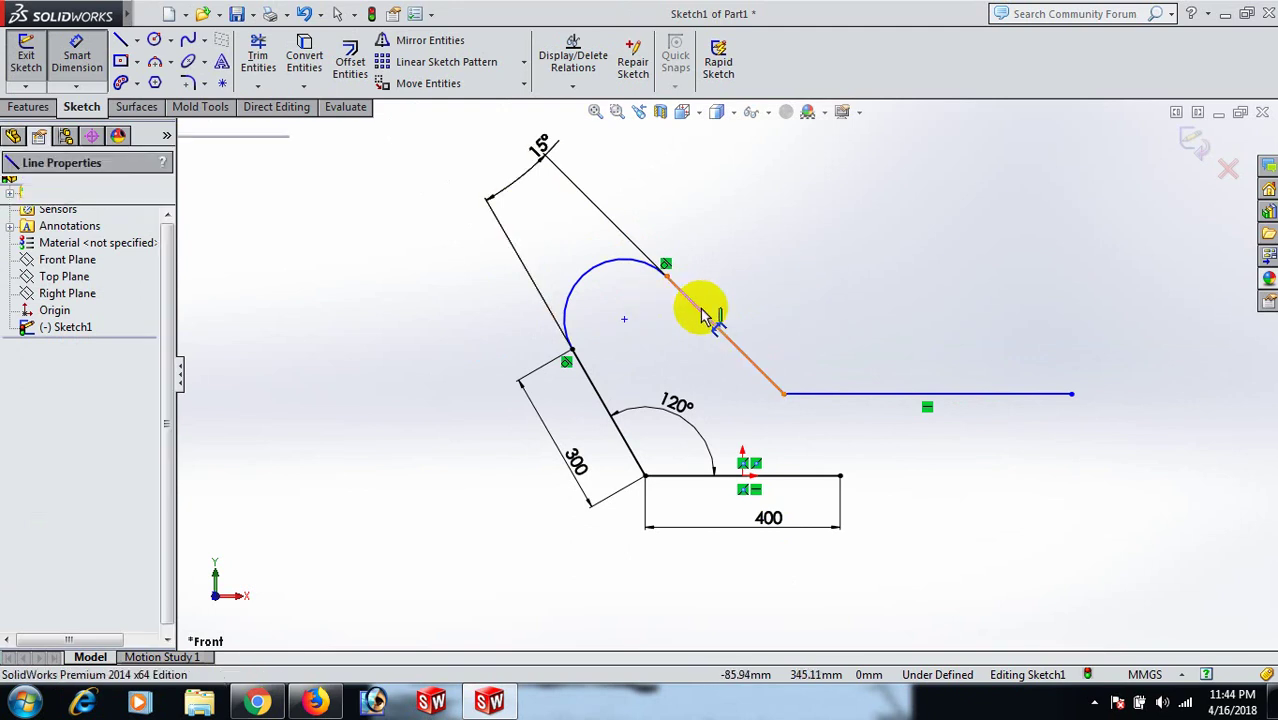
{"action": "left_click", "coordinate": [737, 300]}
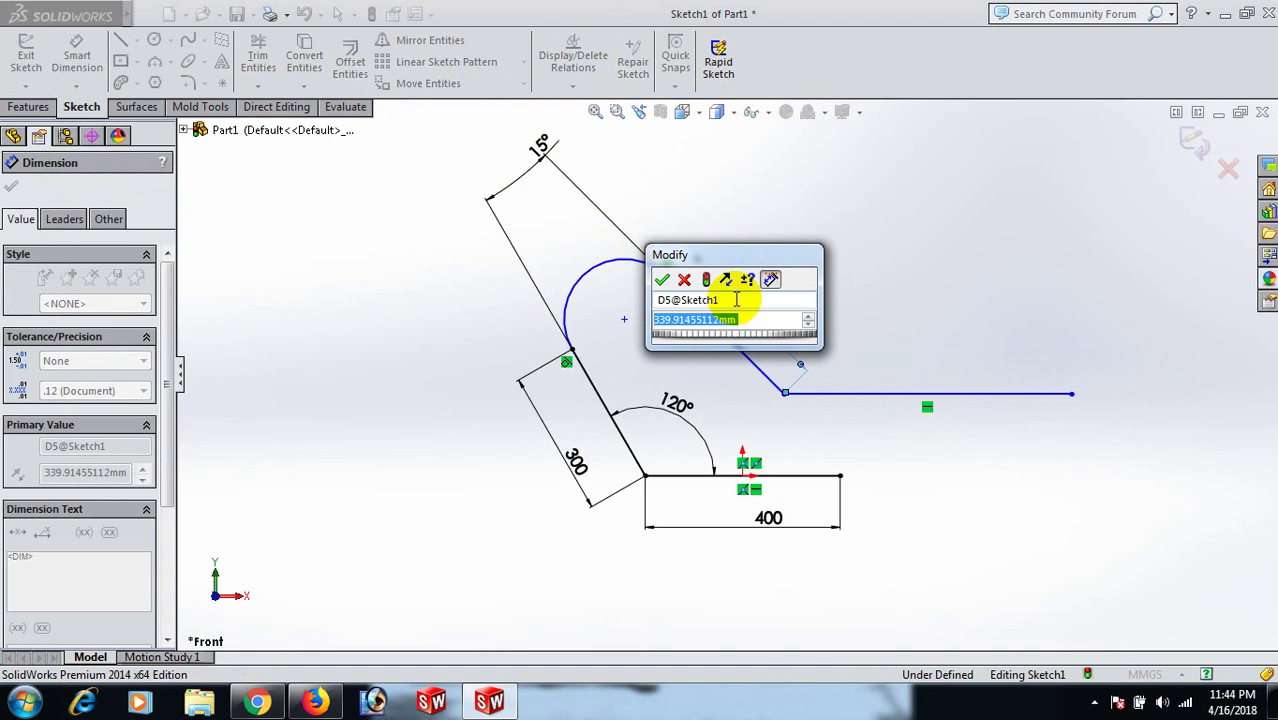
{"action": "type", "text": "11"}
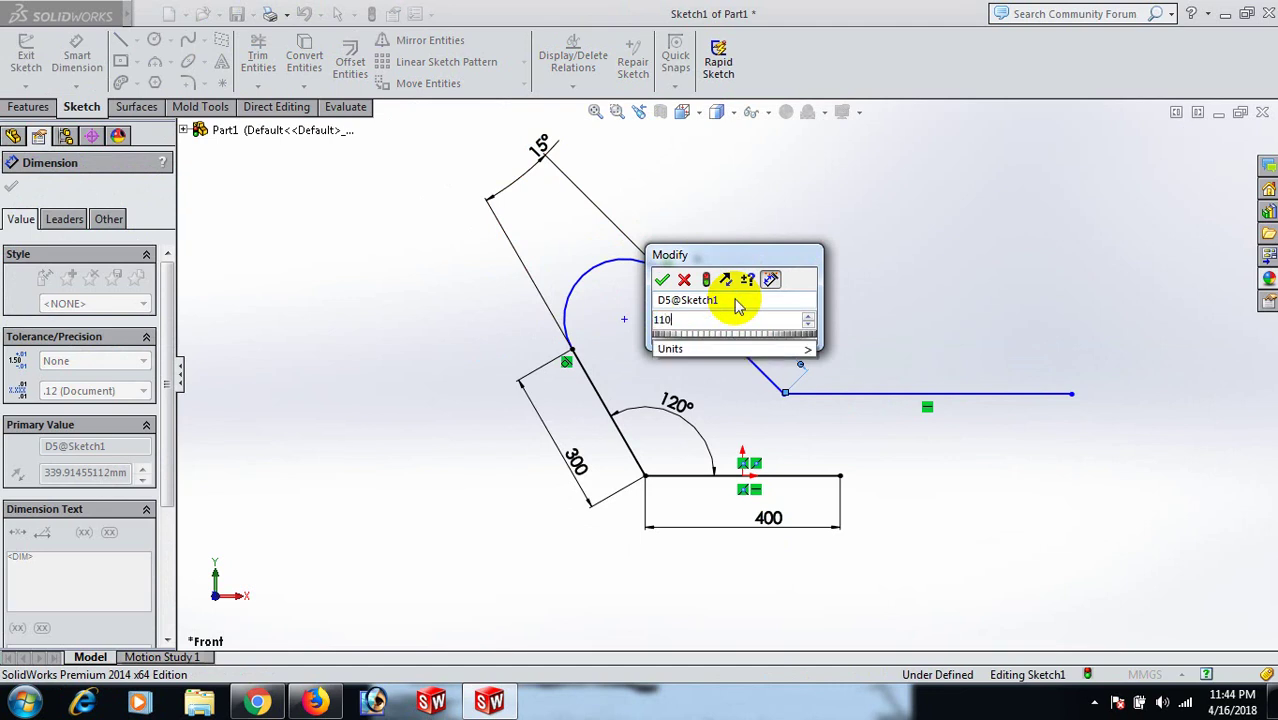
{"action": "type", "text": "0"}
{"action": "key", "text": "Return"}
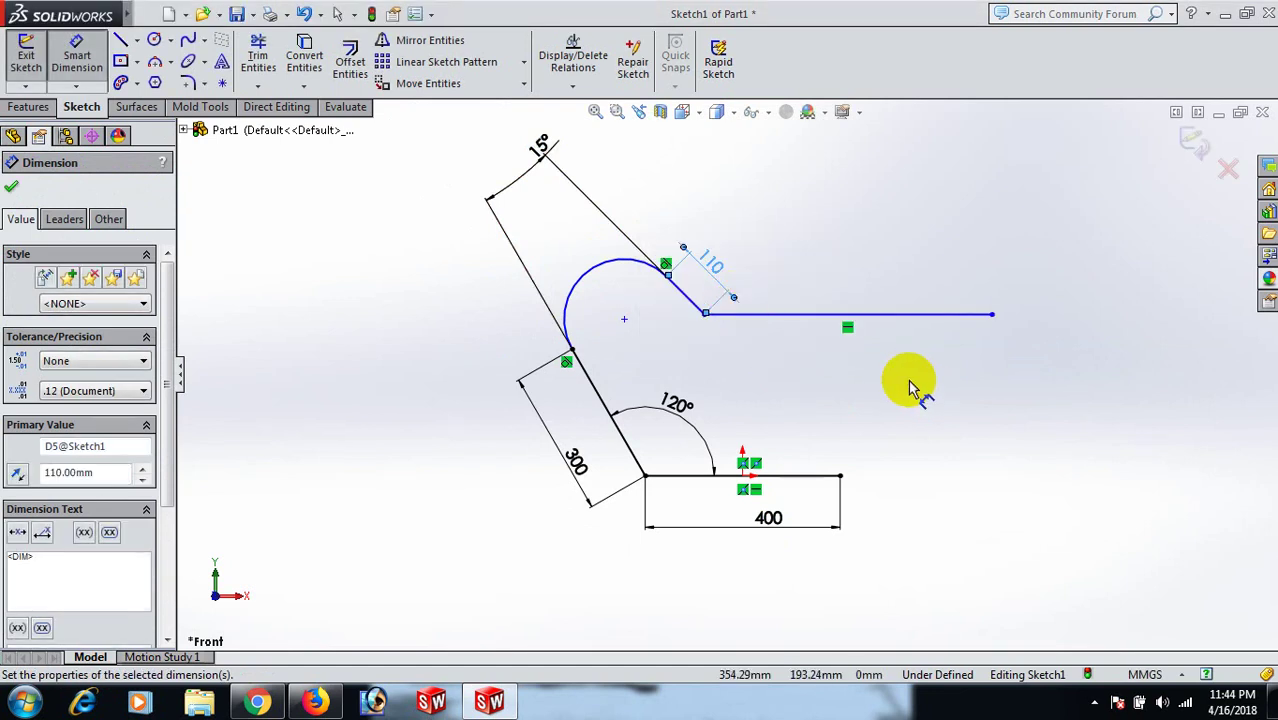
{"action": "left_click", "coordinate": [903, 387]}
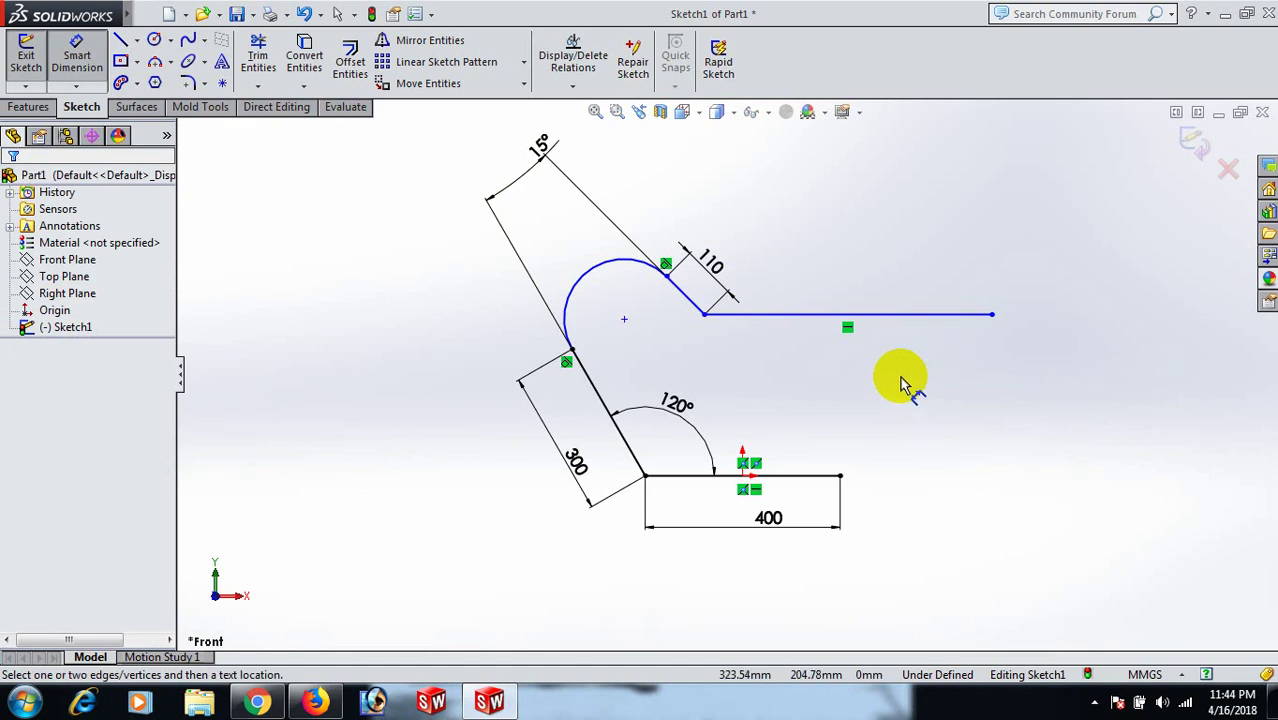
Test the profile's freedom by shifting the corner where the 110 mm line meets the upper horizontal line.
{"action": "right_click", "coordinate": [752, 215]}
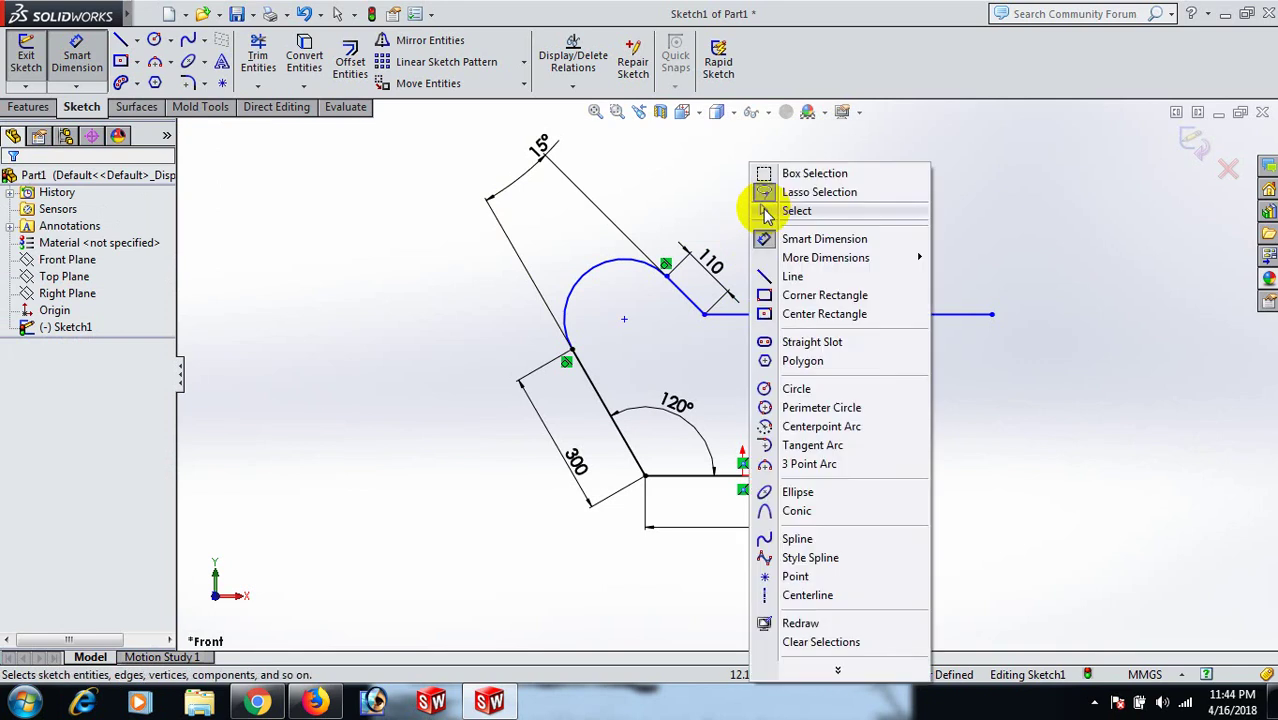
{"action": "left_click", "coordinate": [805, 210]}
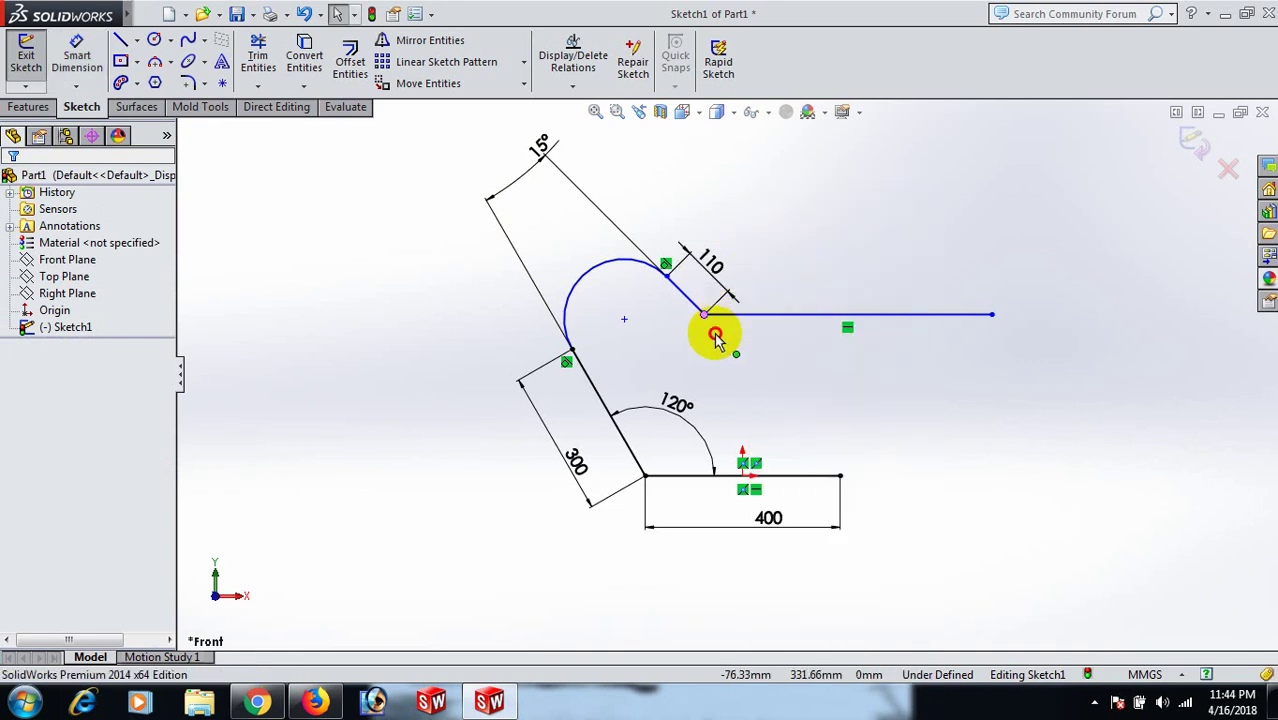
{"action": "mouse_move", "coordinate": [710, 325]}
{"action": "left_mouse_down"}
{"action": "mouse_move", "coordinate": [750, 374]}
{"action": "mouse_move", "coordinate": [747, 342]}
{"action": "mouse_move", "coordinate": [722, 368]}
{"action": "mouse_move", "coordinate": [742, 347]}
{"action": "mouse_move", "coordinate": [728, 347]}
{"action": "mouse_move", "coordinate": [736, 354]}
{"action": "left_mouse_up"}
{"action": "left_click", "coordinate": [956, 388]}
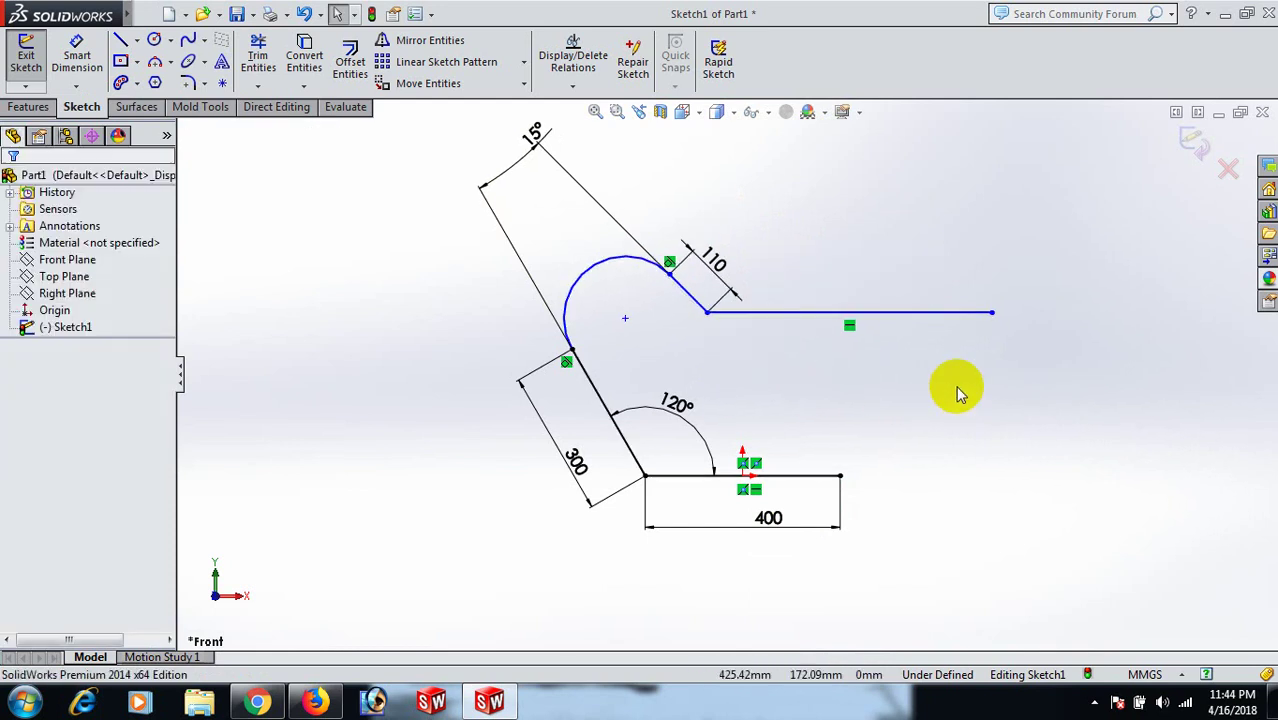
Dimension the upper horizontal line to a length of 360 mm.
{"action": "right_click_drag", "start_coordinate": [950, 428], "coordinate": [978, 258]}
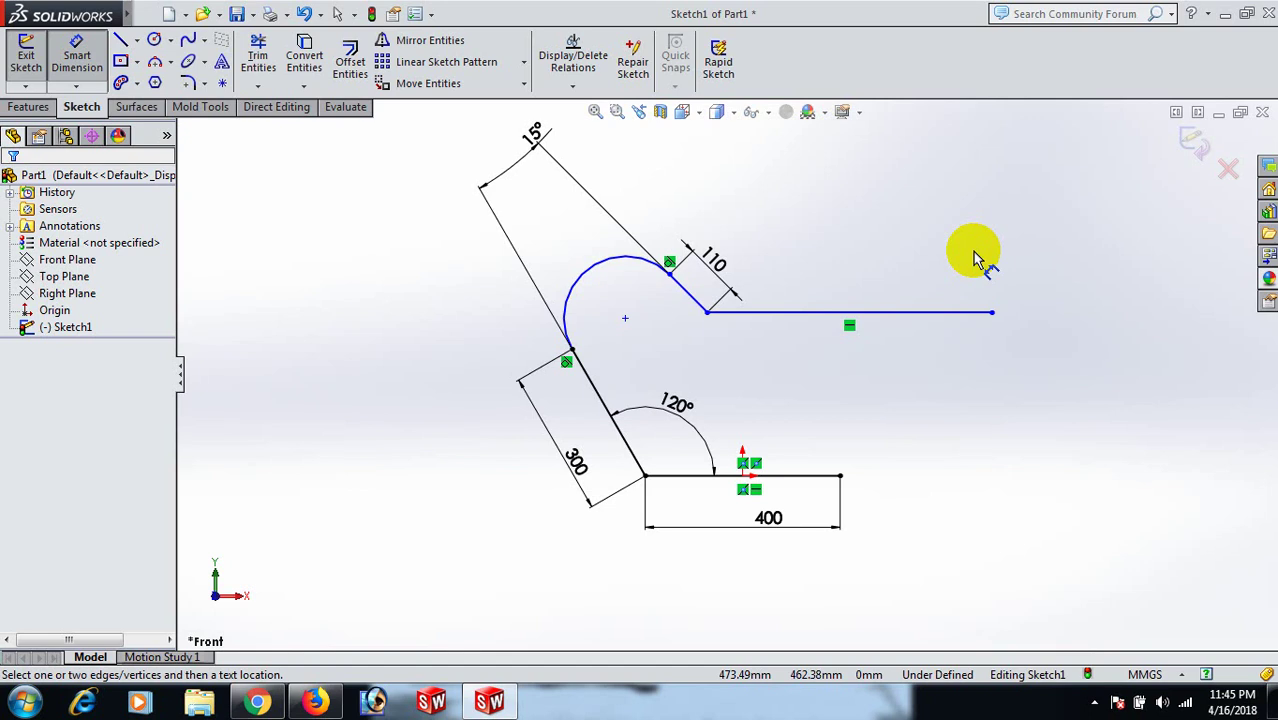
{"action": "left_click", "coordinate": [815, 313]}
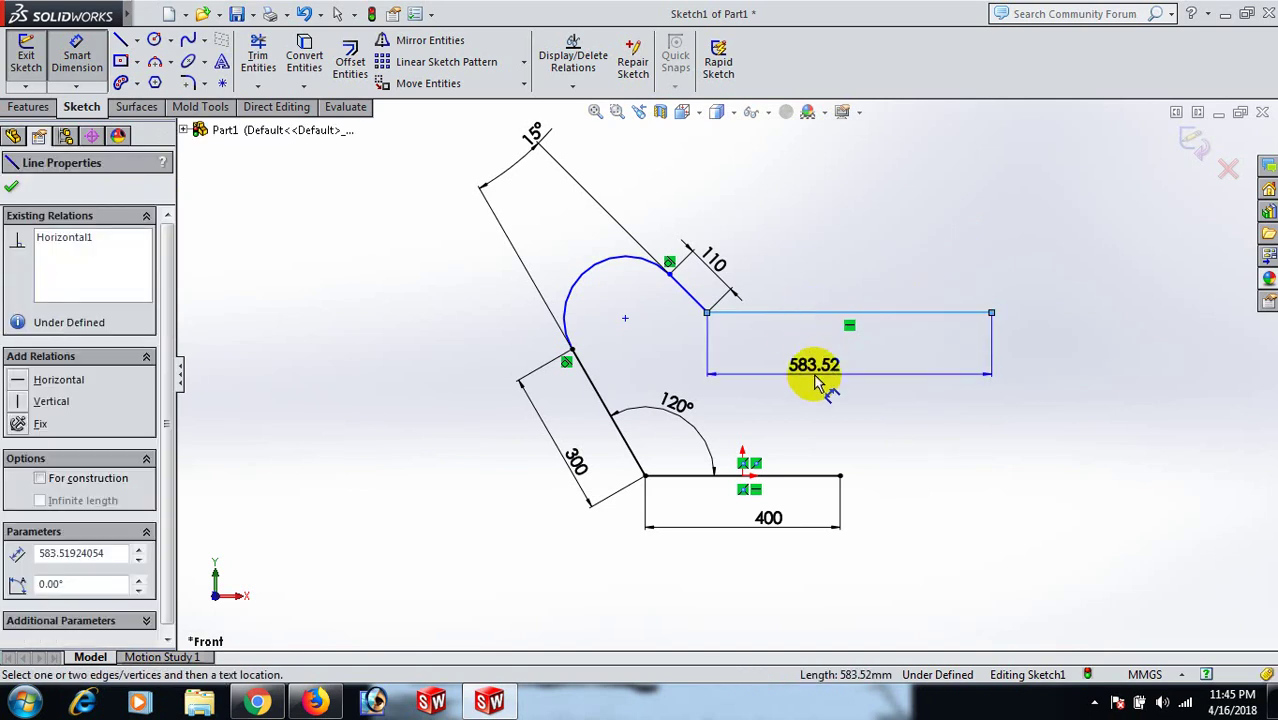
{"action": "left_click", "coordinate": [815, 383]}
{"action": "type", "text": "360"}
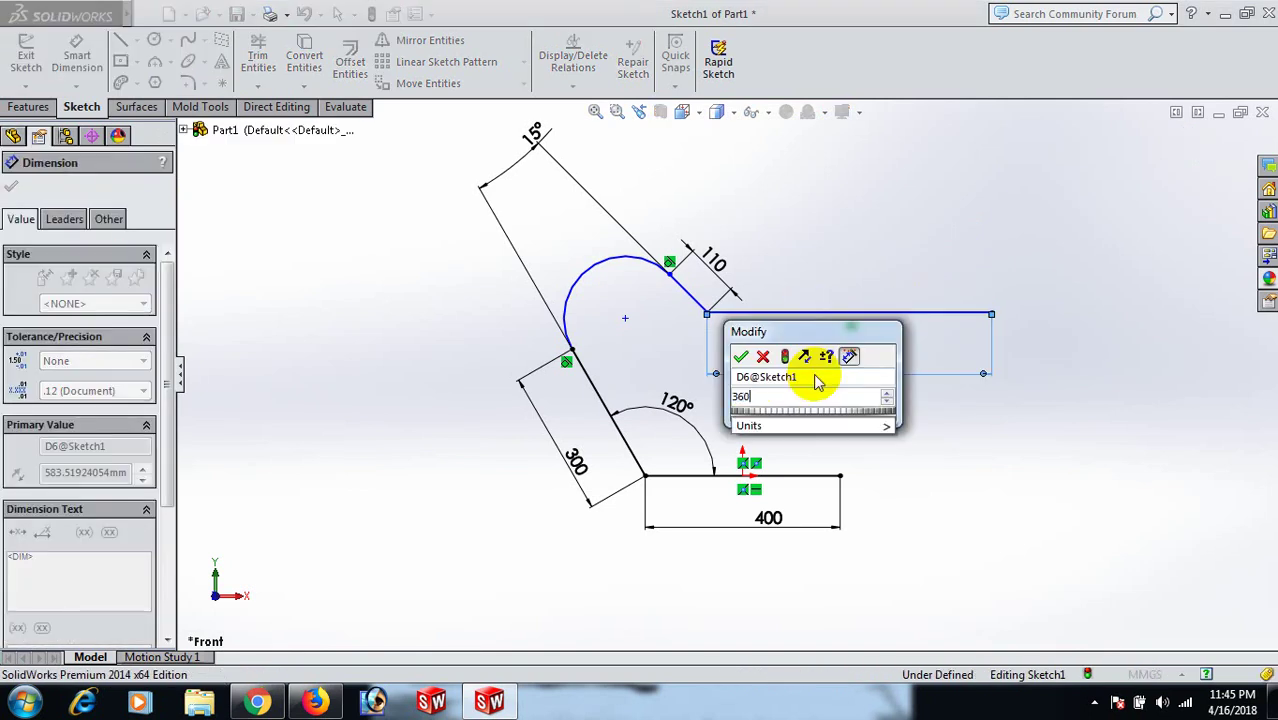
{"action": "key", "text": "Return"}
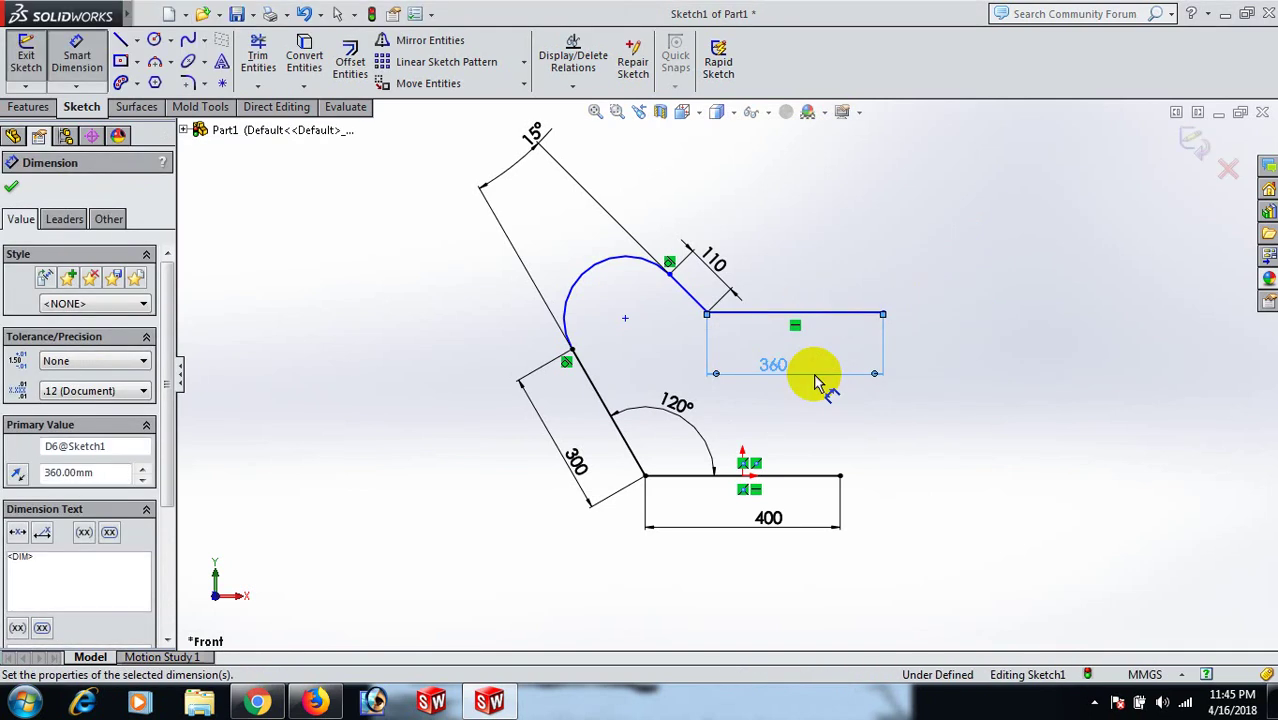
{"action": "left_click", "coordinate": [962, 316]}
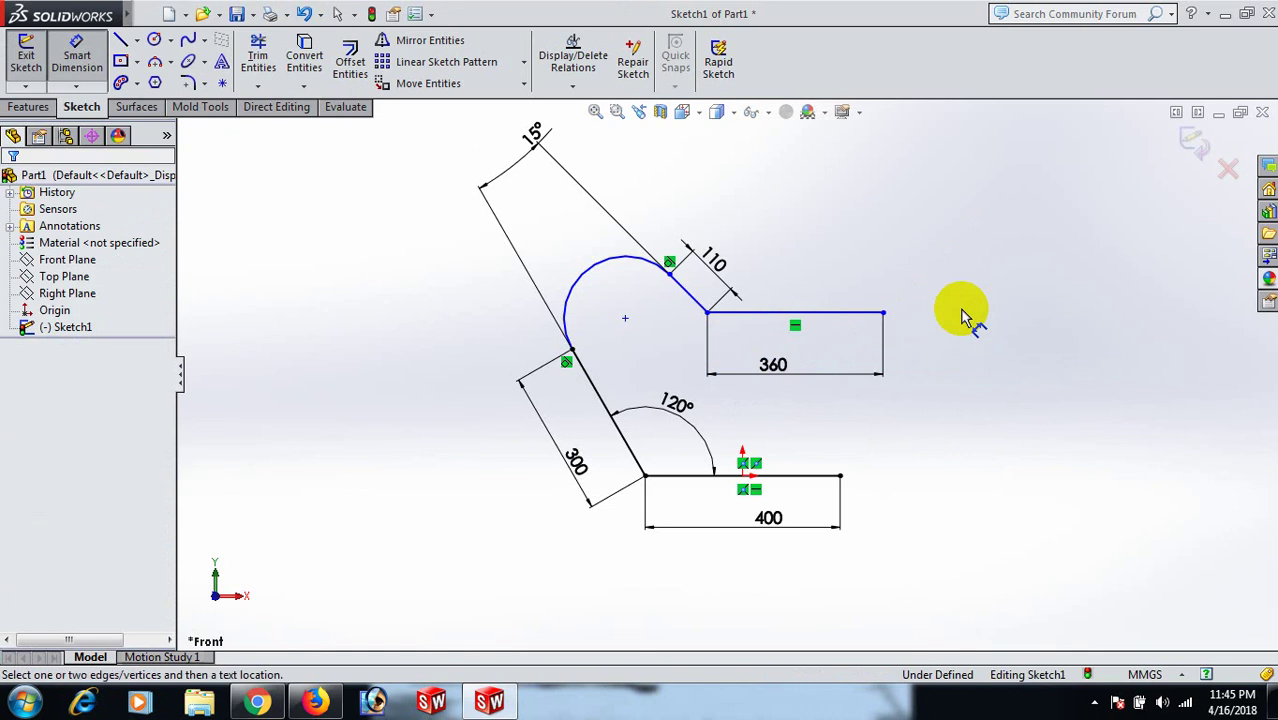
{"action": "right_click", "coordinate": [962, 316]}
{"action": "left_click", "coordinate": [1027, 209]}
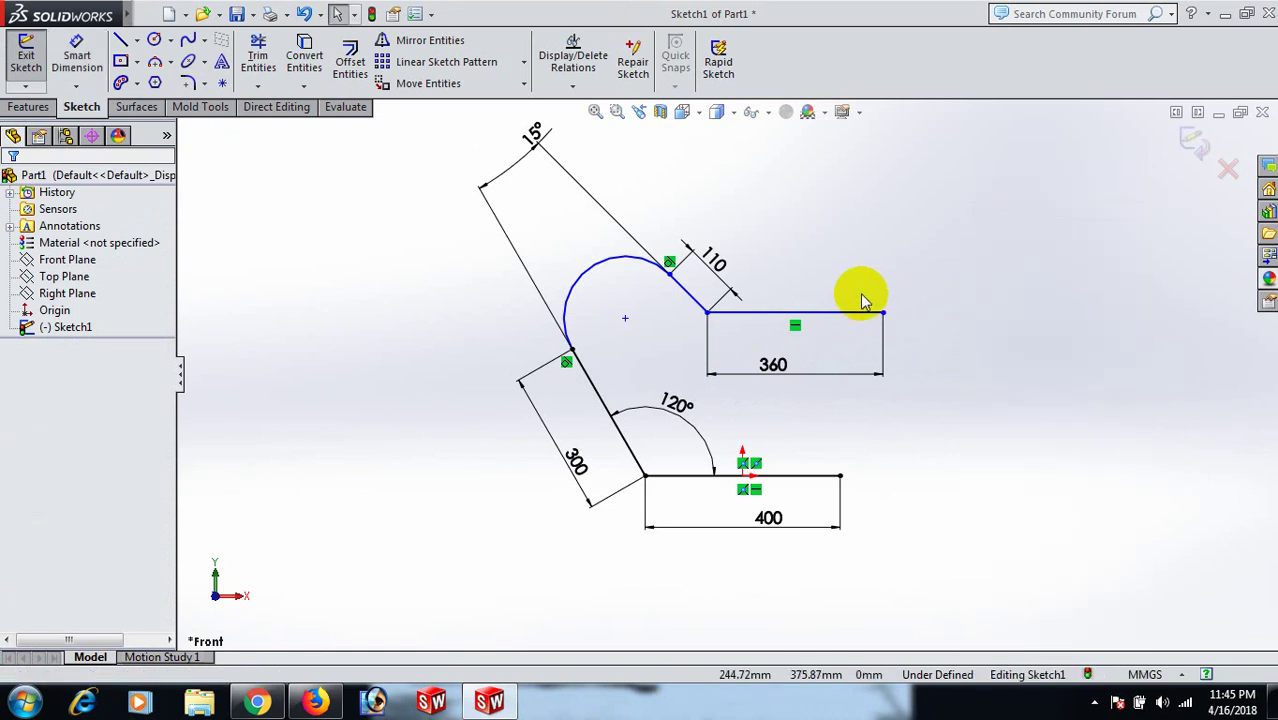
Align the midpoint of the 360 mm line with the origin using a Vertical relation.
{"action": "right_click", "coordinate": [842, 318]}
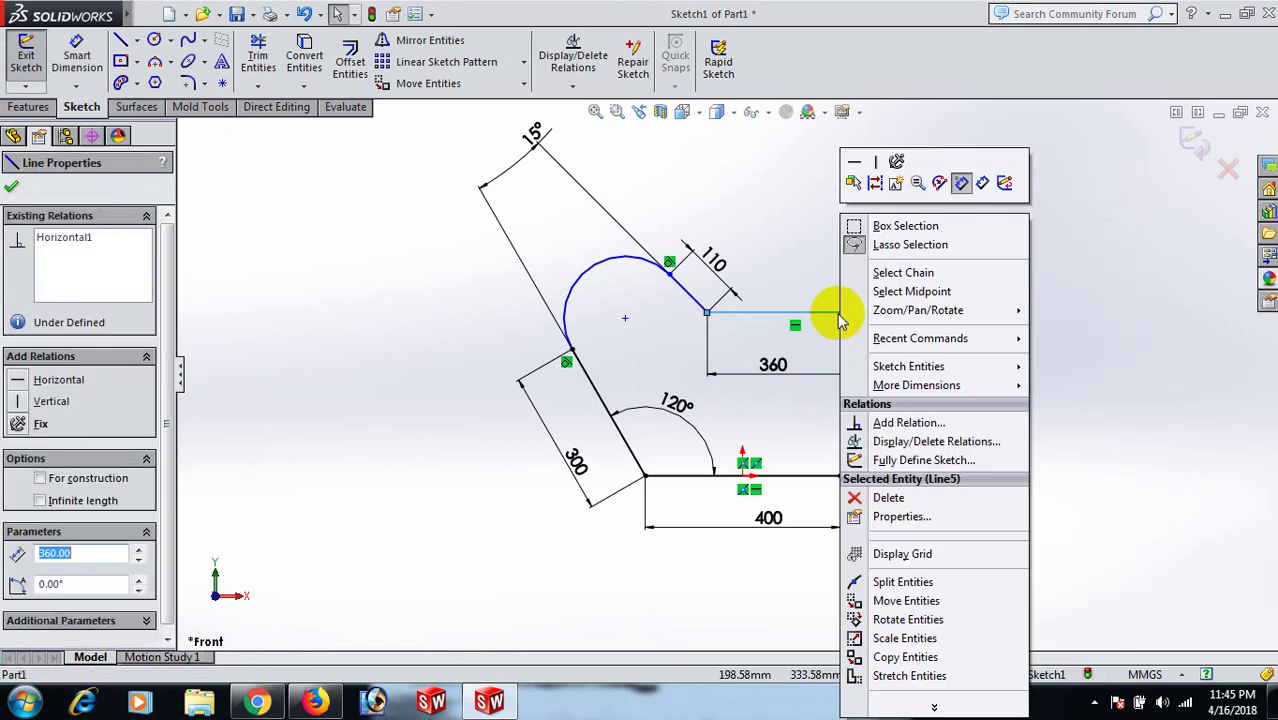
{"action": "left_click", "coordinate": [930, 292]}
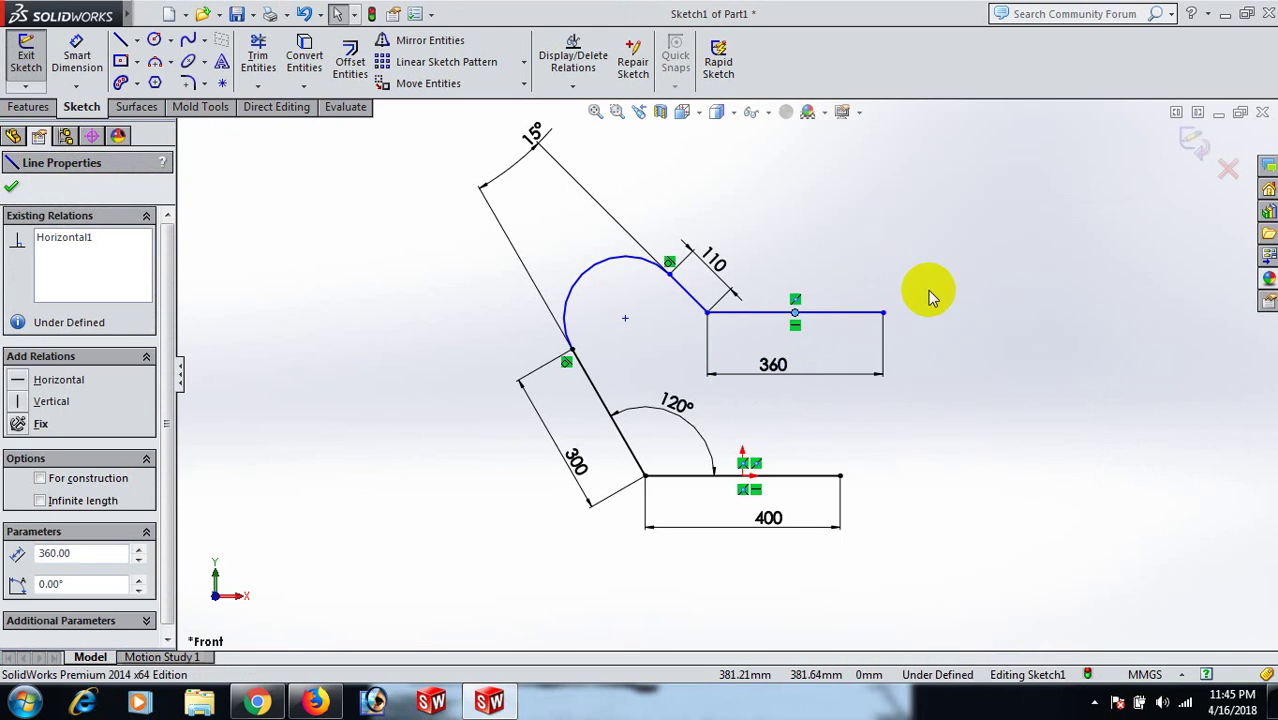
{"action": "left_click", "coordinate": [743, 476], "text": "ctrl"}
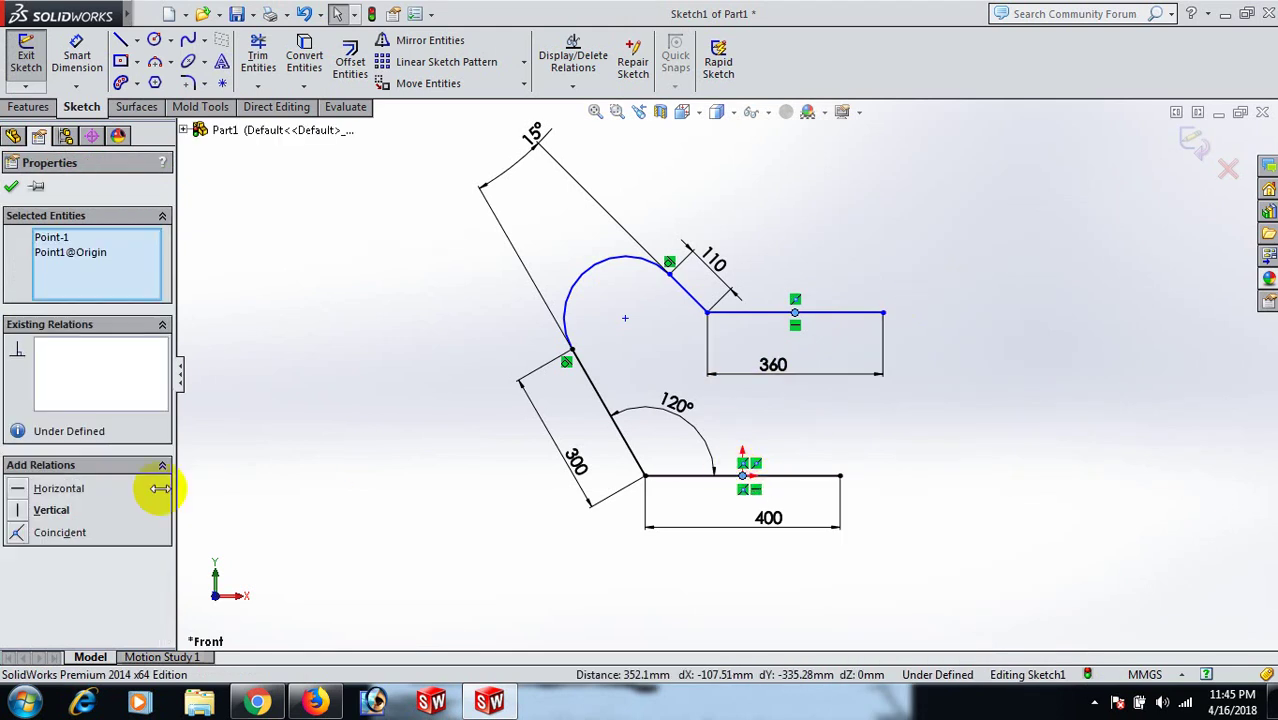
{"action": "left_click", "coordinate": [17, 510]}
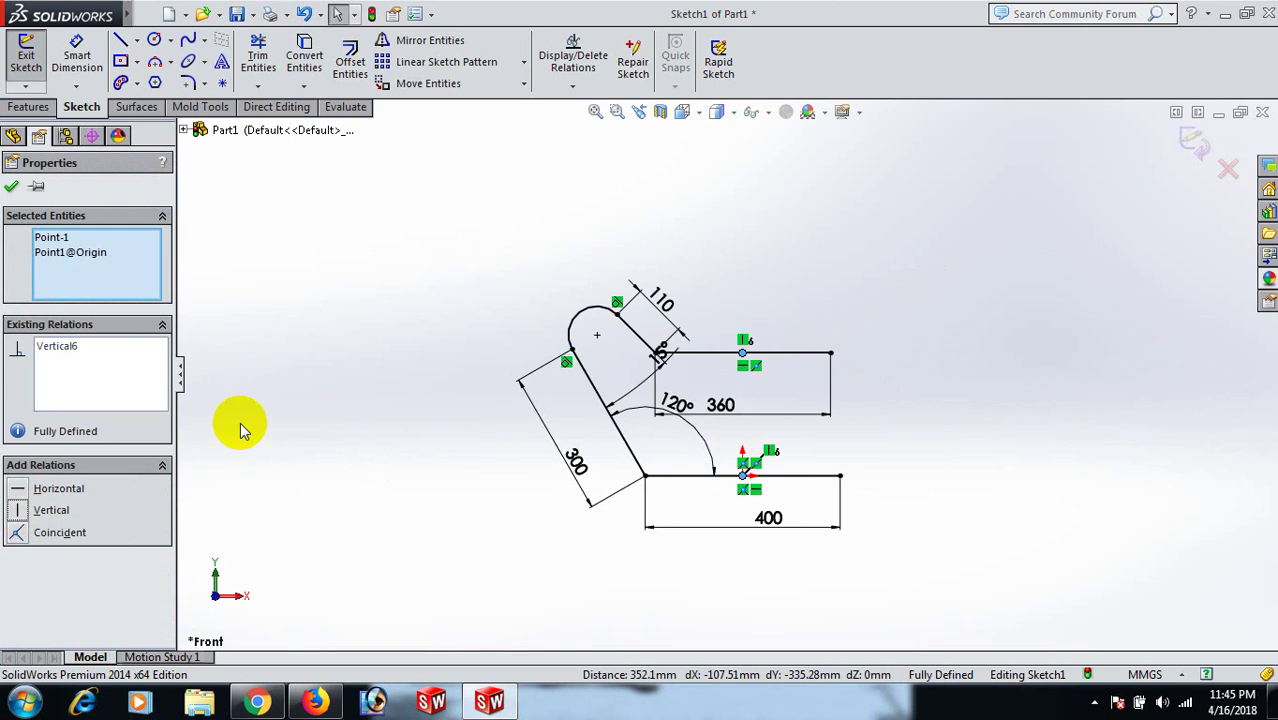
{"action": "left_click", "coordinate": [785, 236]}
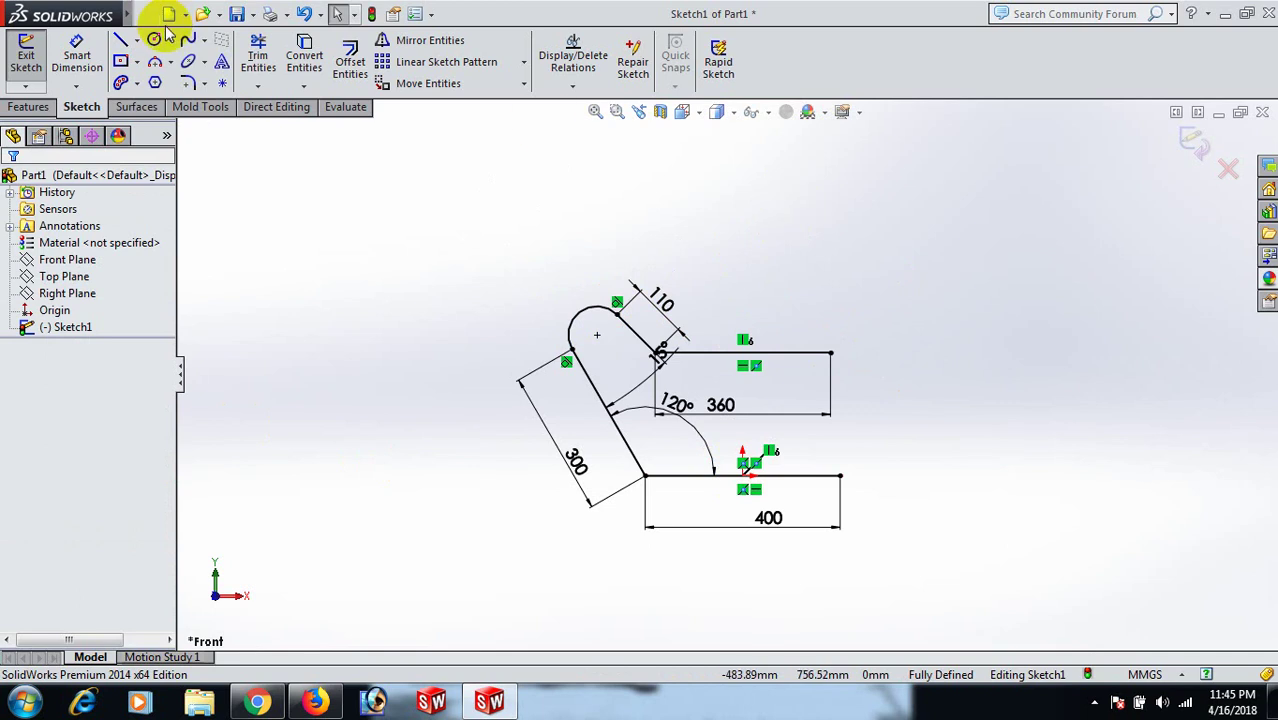
Fillet the corner between the 110 mm and 360 mm lines and the corner between the 300 mm and 400 mm lines with 60 mm radius.
{"action": "left_click", "coordinate": [188, 85]}
{"action": "scroll", "coordinate": [662, 355], "scroll_direction": "down", "scroll_amount": 6}
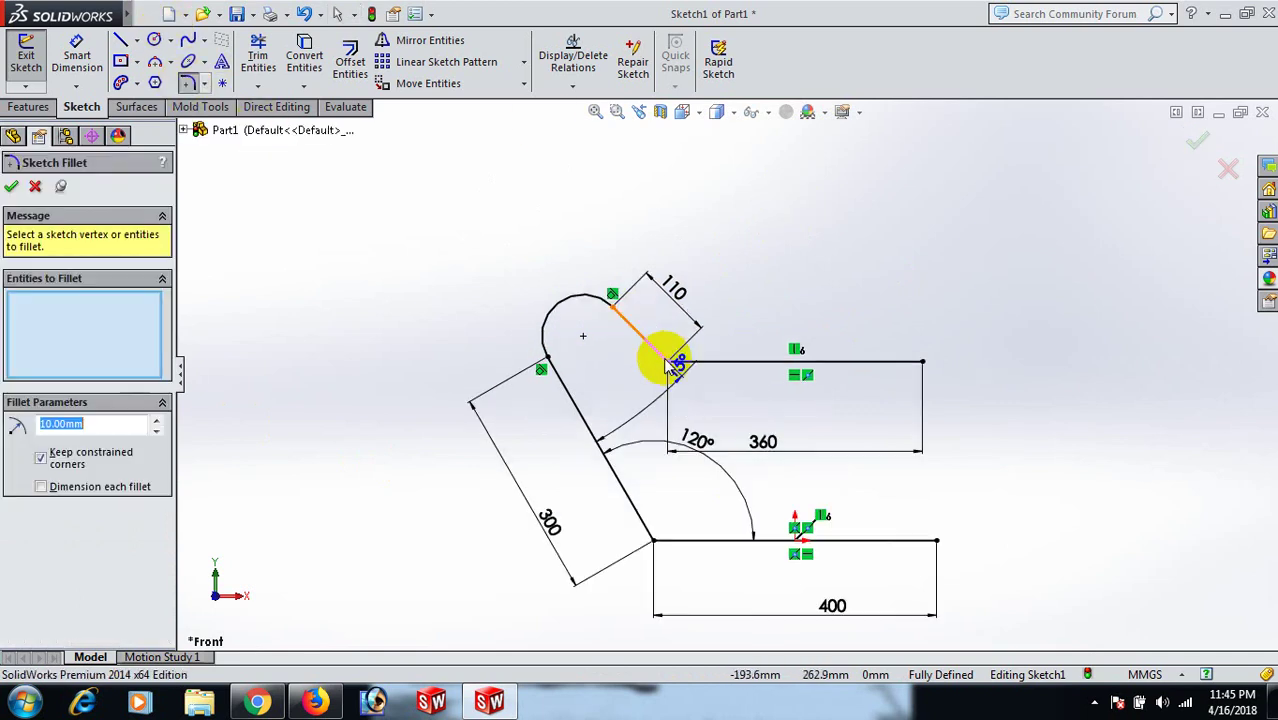
{"action": "left_click", "coordinate": [662, 351]}
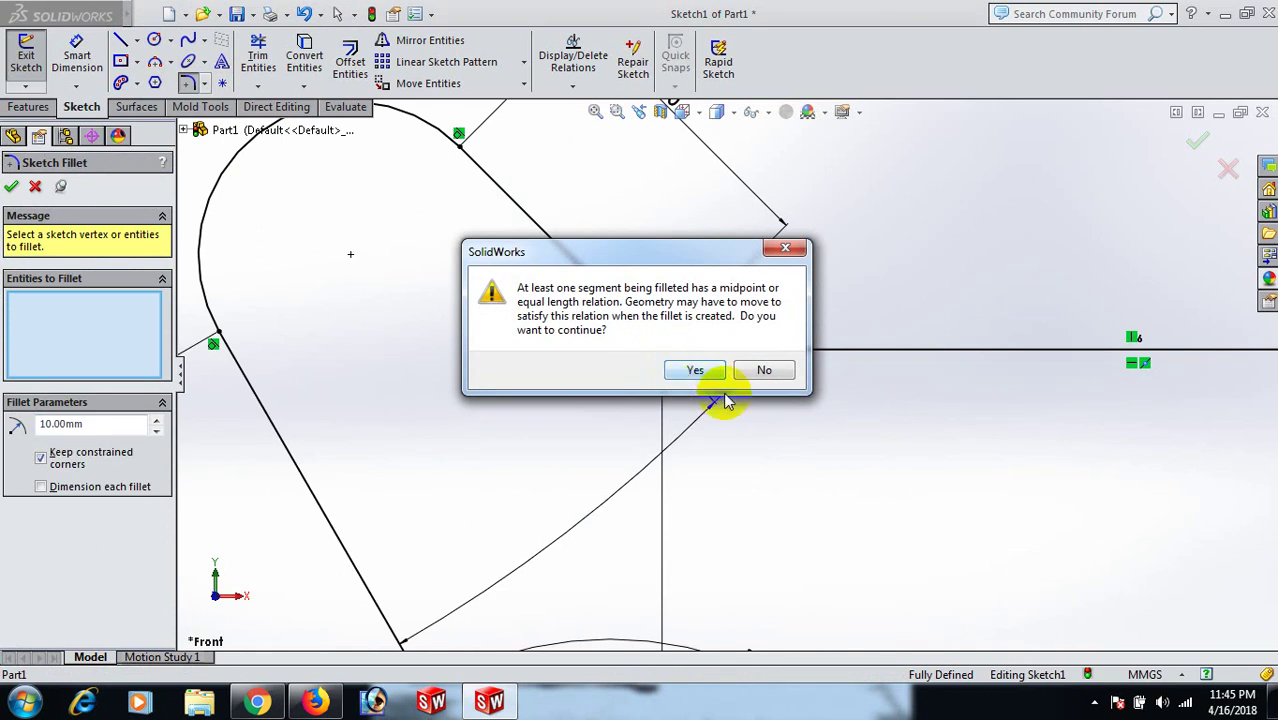
{"action": "left_click", "coordinate": [692, 372]}
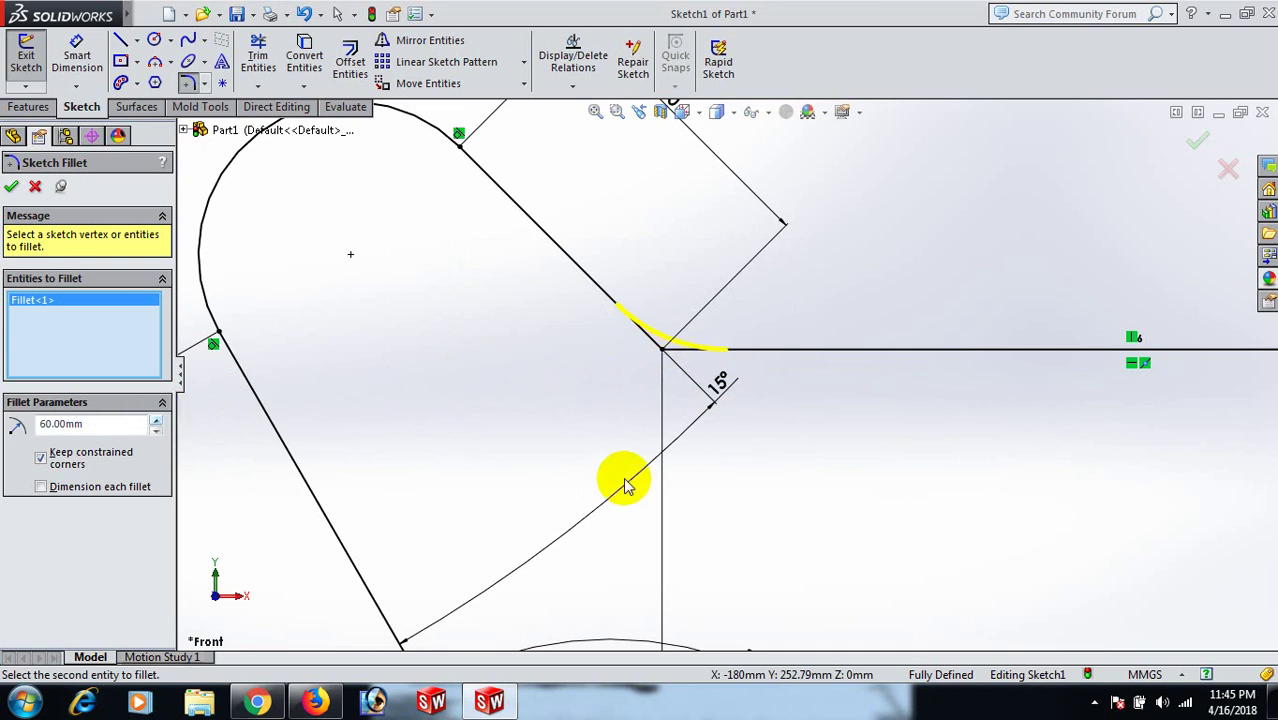
{"action": "scroll", "coordinate": [622, 480], "scroll_direction": "up", "scroll_amount": 4}
{"action": "scroll", "coordinate": [710, 595], "scroll_direction": "down", "scroll_amount": 2}
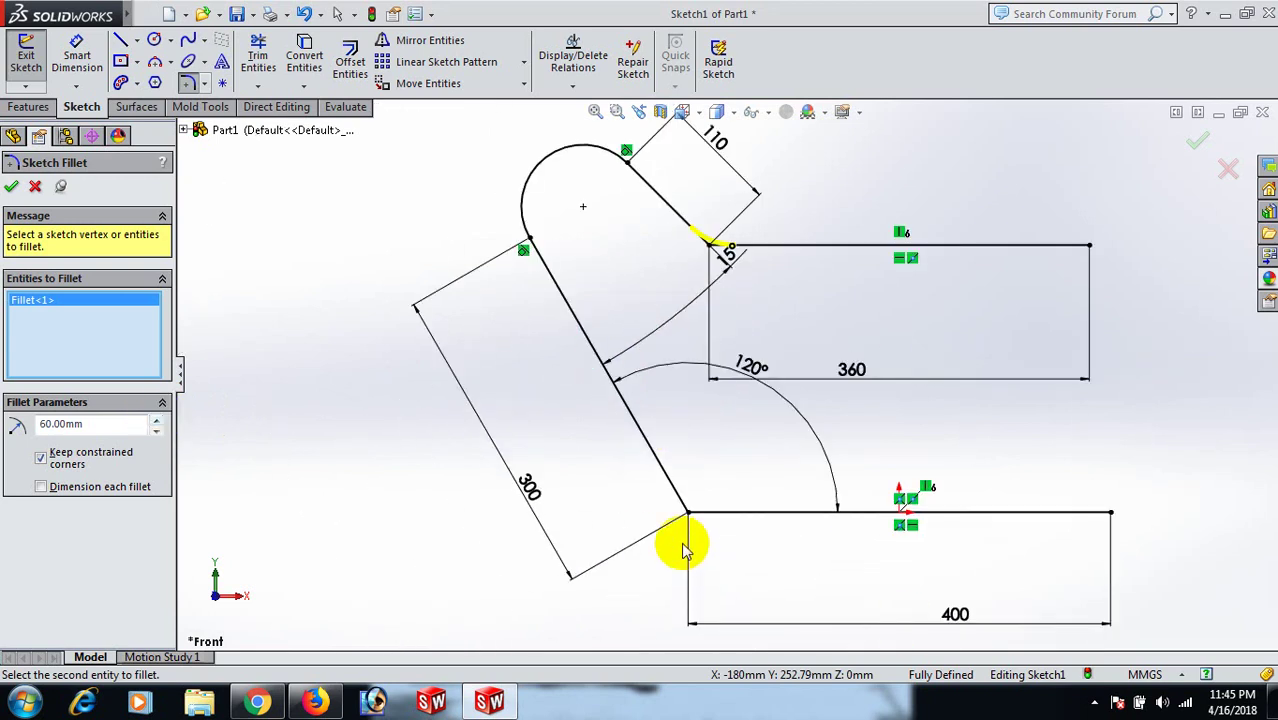
{"action": "left_click", "coordinate": [689, 513]}
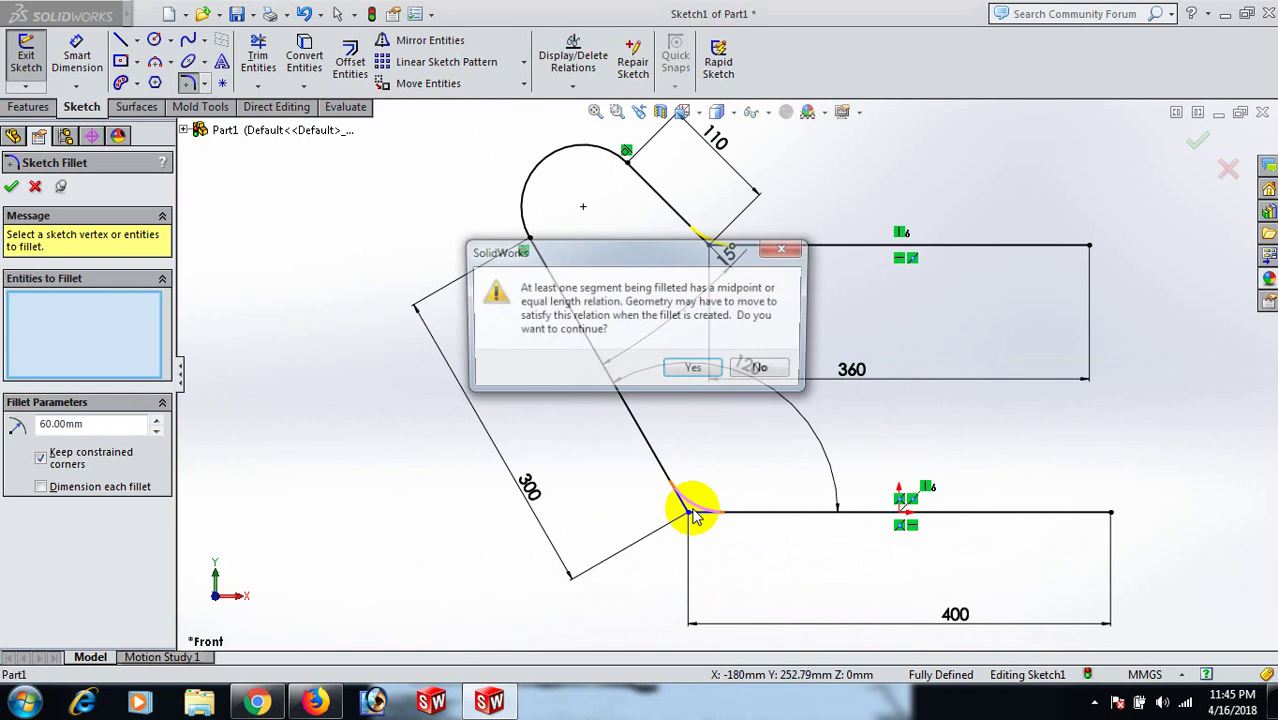
{"action": "left_click", "coordinate": [695, 370]}
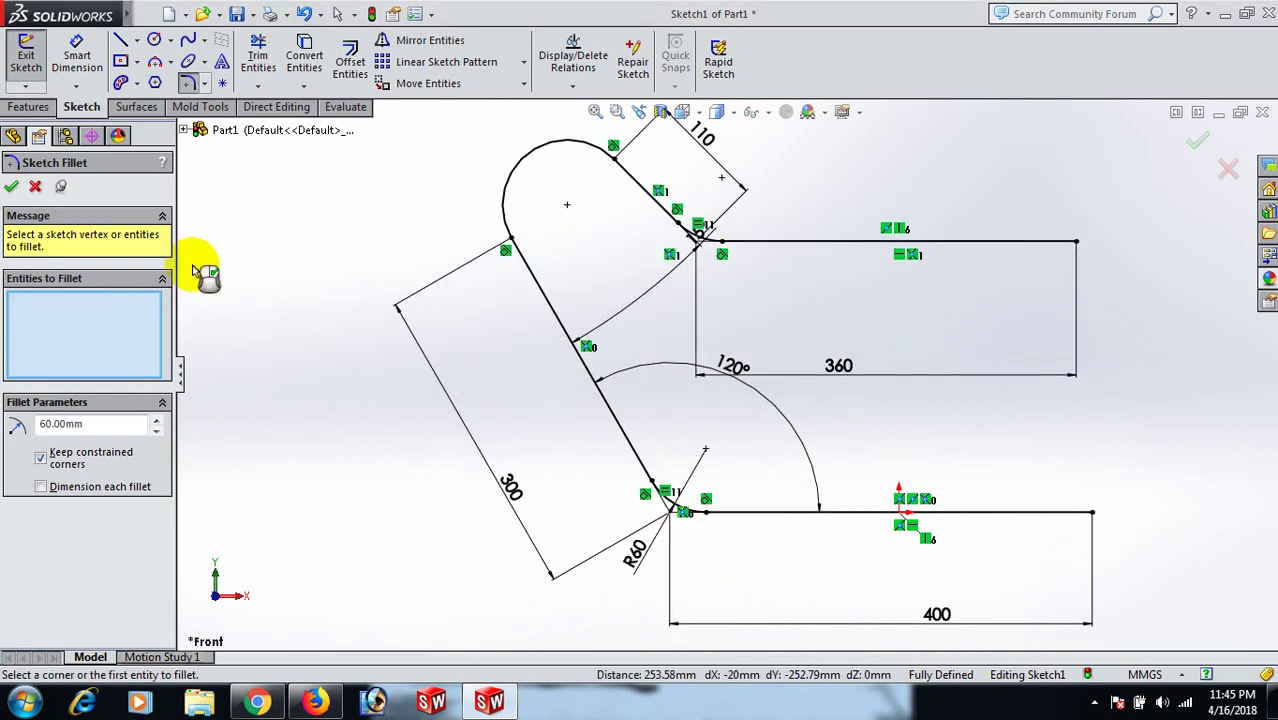
{"action": "left_click", "coordinate": [13, 187]}
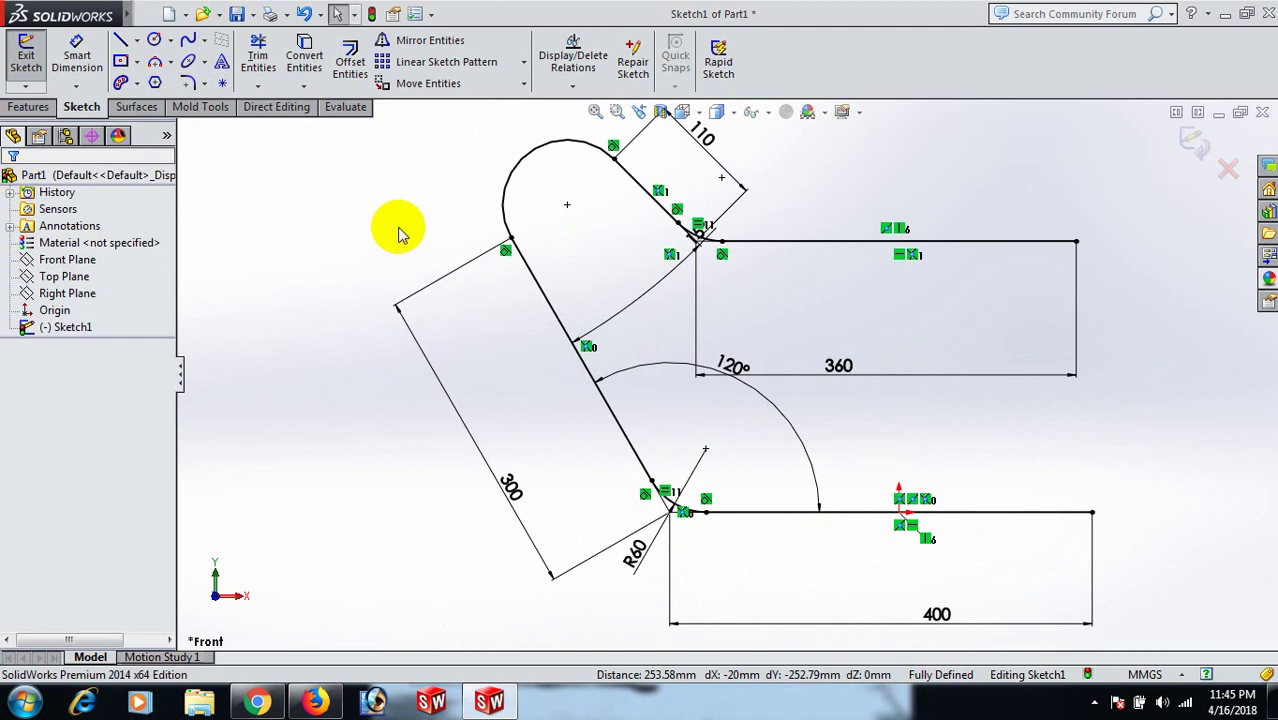
Sketch a vertical line about 183 mm long upward from the origin and convert it to construction geometry.
{"action": "scroll", "coordinate": [799, 295], "scroll_direction": "up", "scroll_amount": 3}
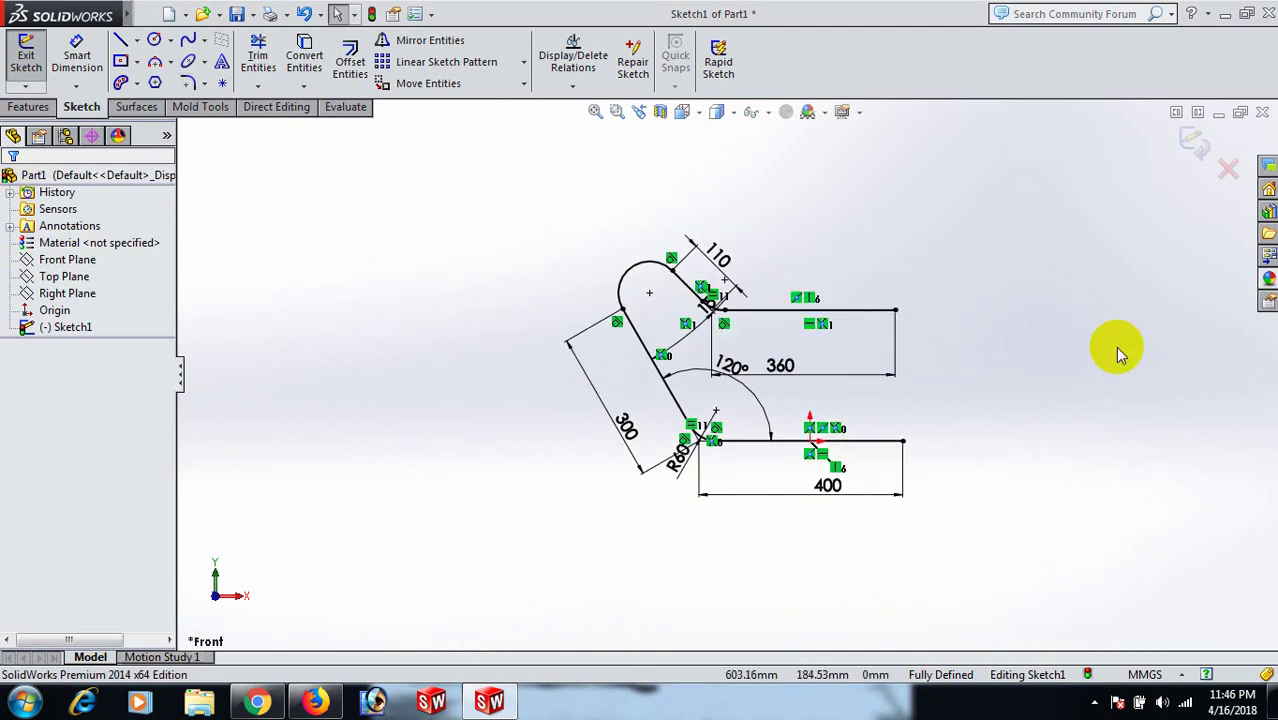
{"action": "key", "text": "l"}
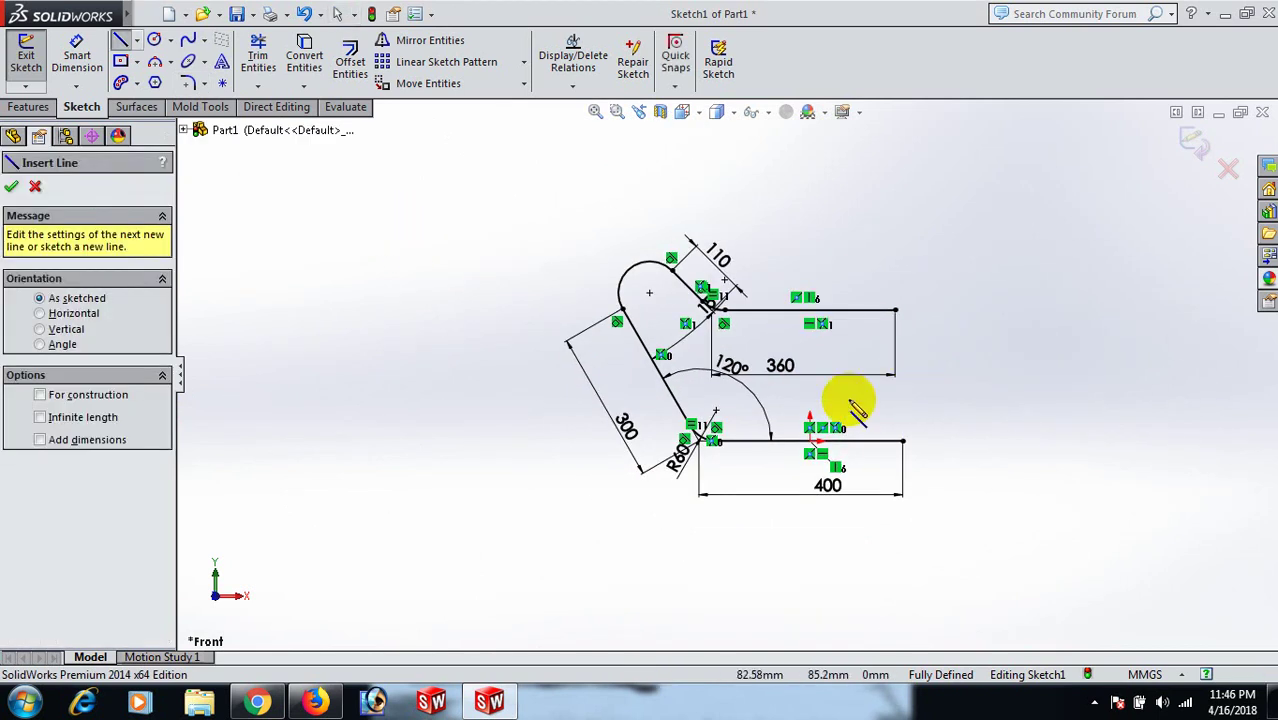
{"action": "left_click", "coordinate": [811, 441]}
{"action": "left_click", "coordinate": [809, 347]}
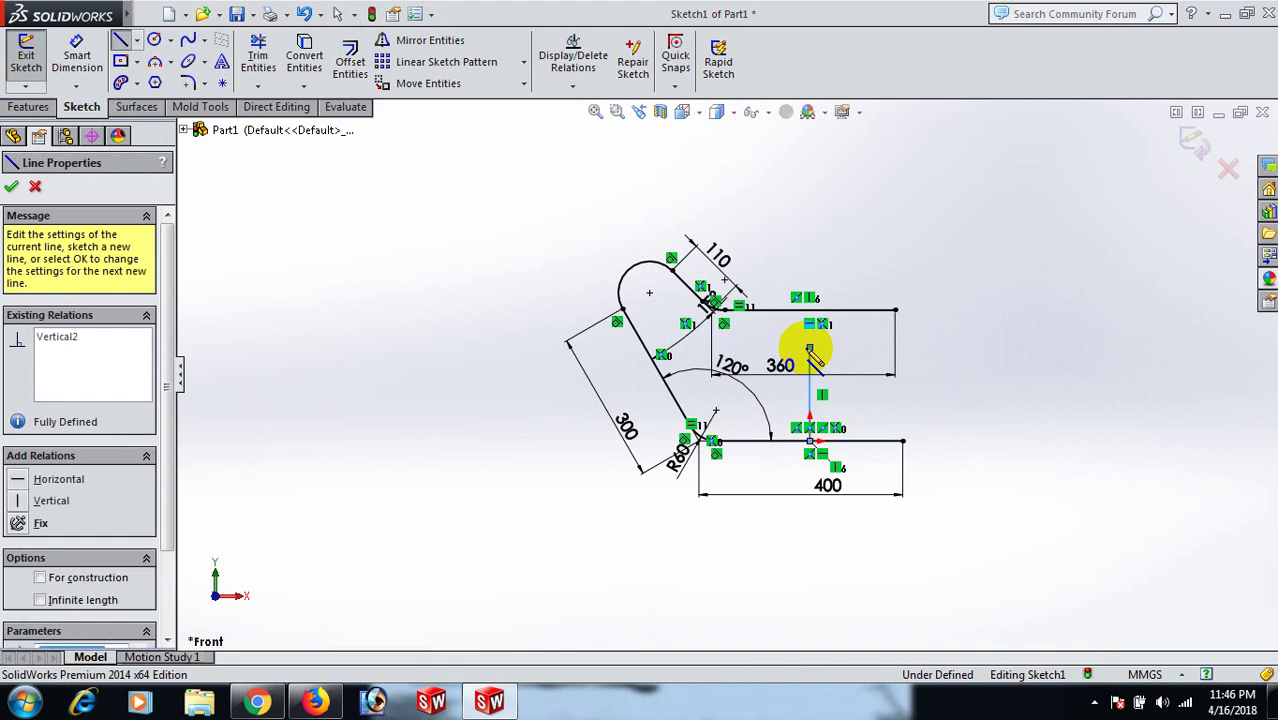
{"action": "right_click", "coordinate": [814, 352]}
{"action": "left_click", "coordinate": [858, 160]}
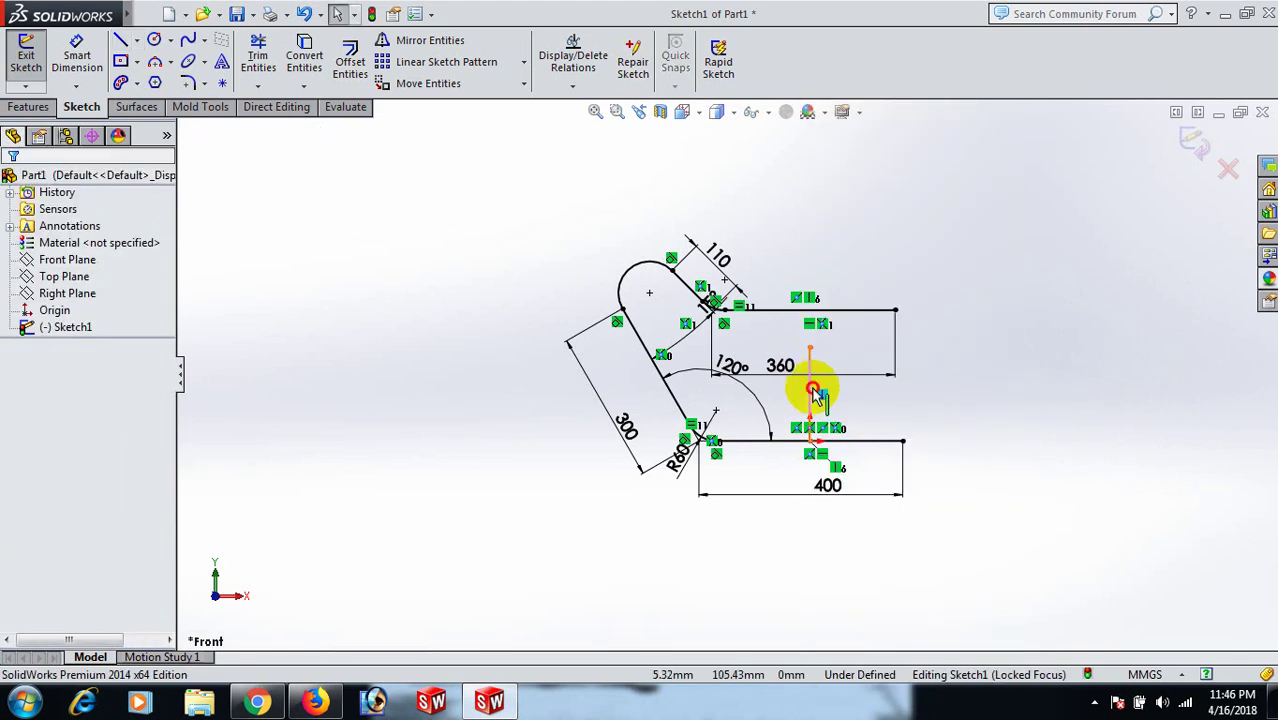
{"action": "left_click", "coordinate": [811, 392]}
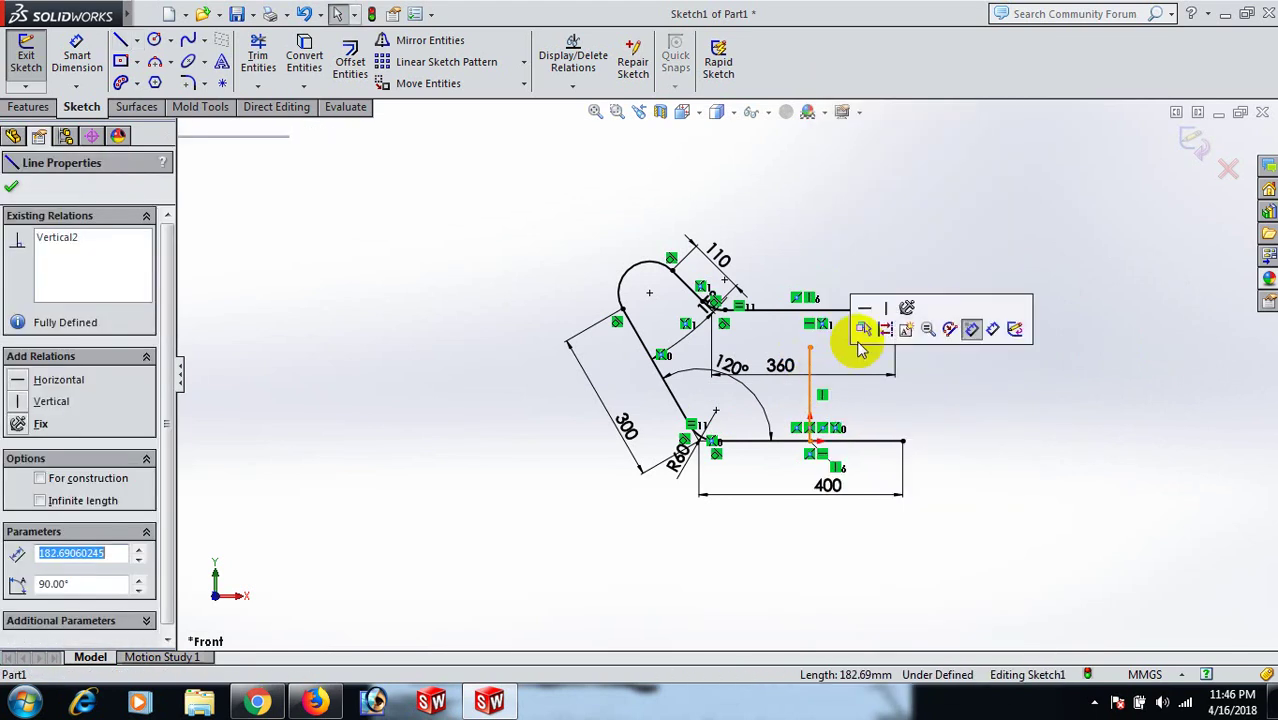
{"action": "left_click", "coordinate": [1020, 361]}
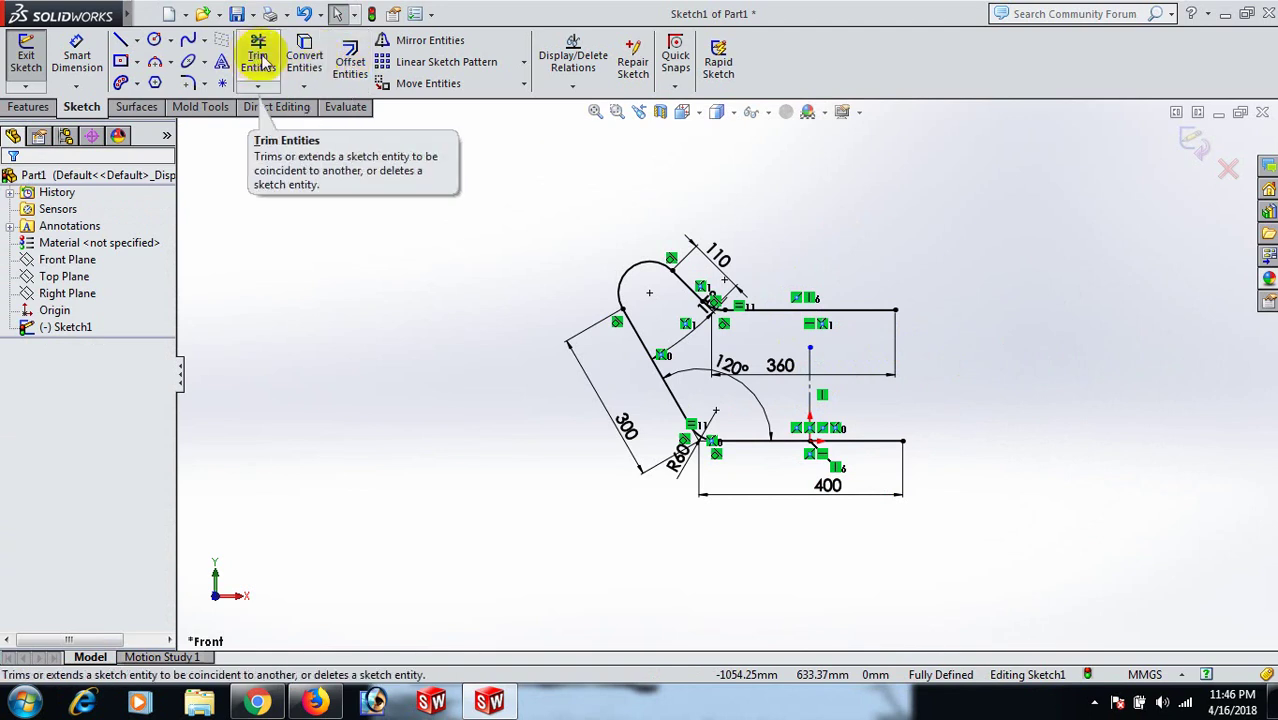
Mirror the 300 mm line, large arc, 110 mm line and both fillets about the vertical construction line, keeping the originals.
{"action": "left_click", "coordinate": [453, 45]}
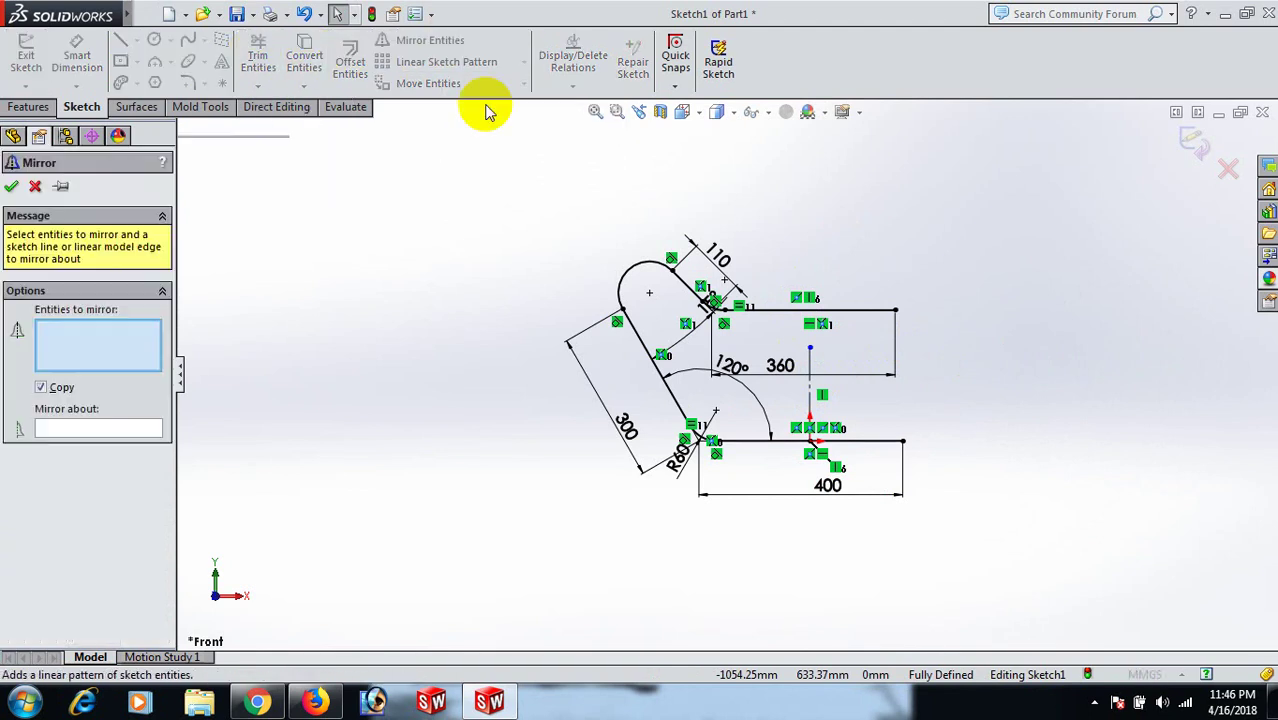
{"action": "left_click", "coordinate": [648, 352]}
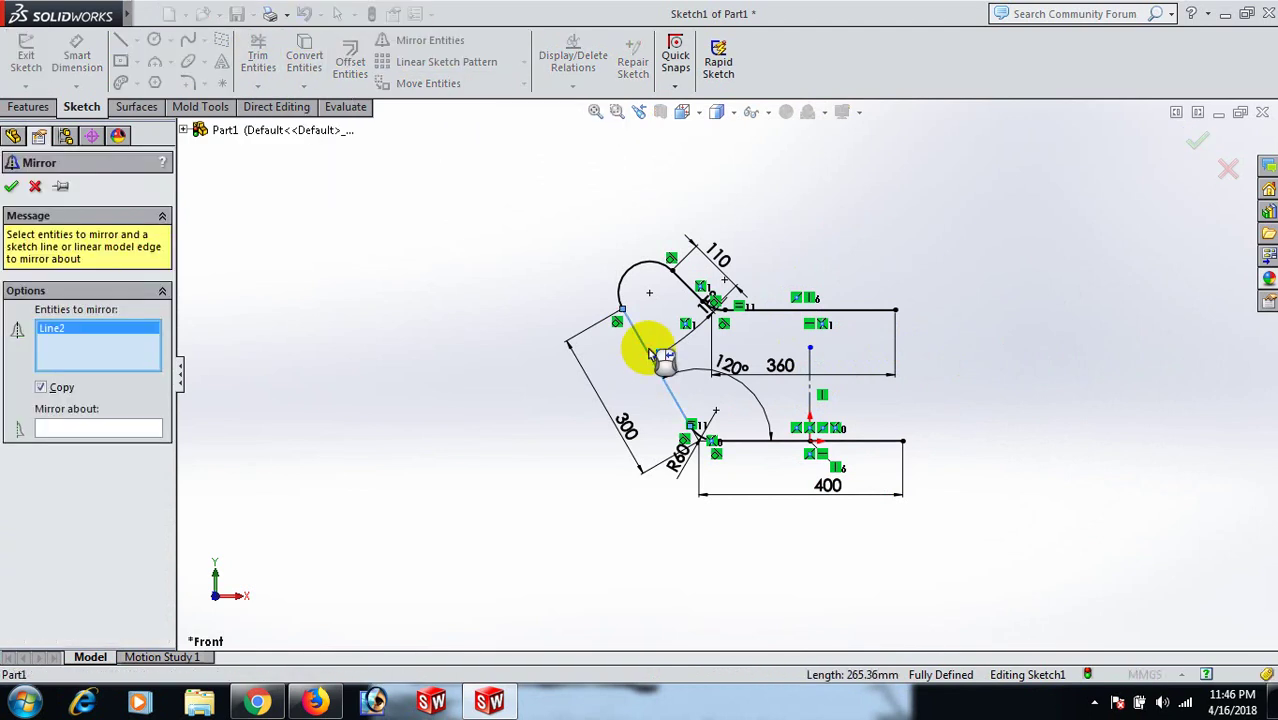
{"action": "left_click", "coordinate": [624, 286]}
{"action": "scroll", "coordinate": [693, 296], "scroll_direction": "down", "scroll_amount": 4}
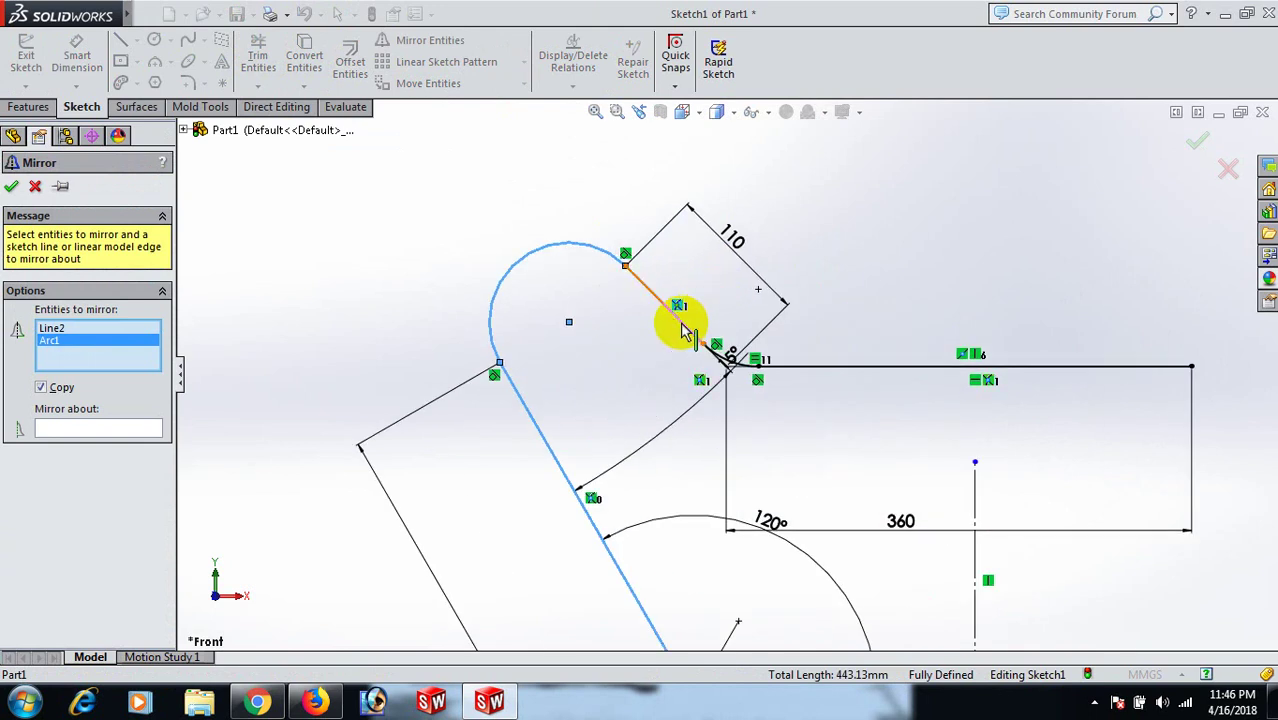
{"action": "left_click", "coordinate": [685, 331]}
{"action": "scroll", "coordinate": [740, 350], "scroll_direction": "down", "scroll_amount": 3}
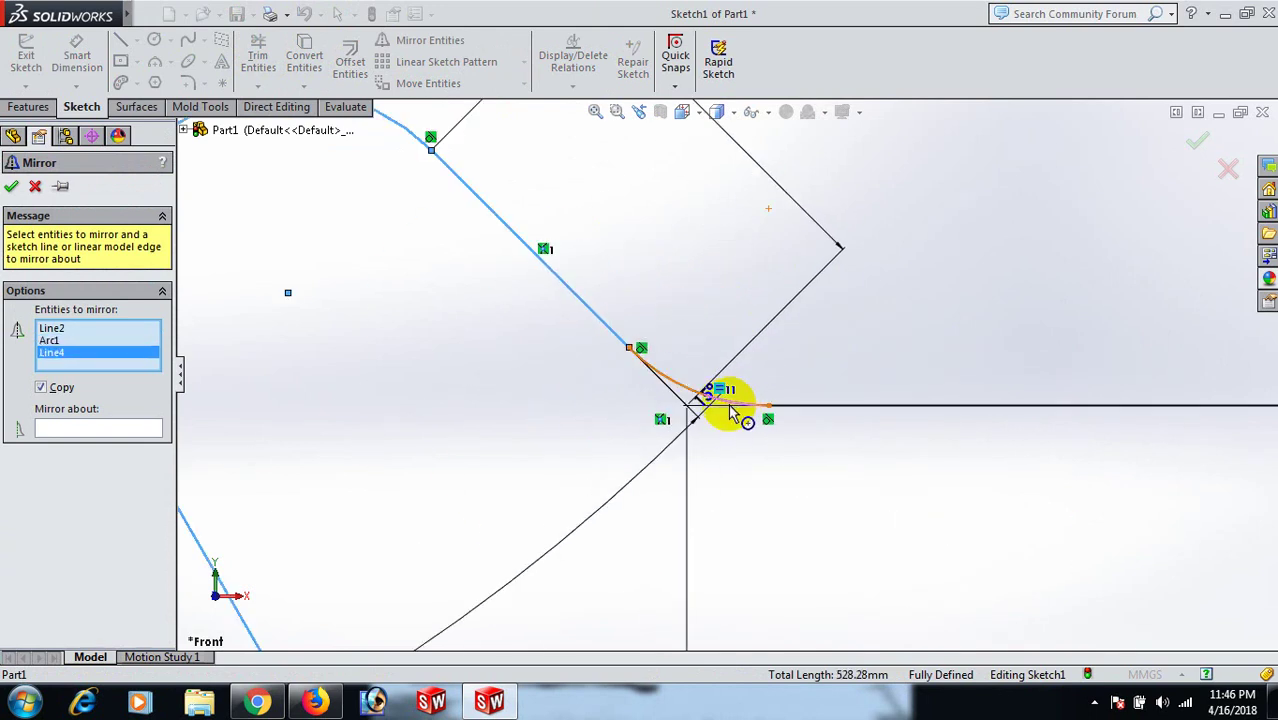
{"action": "left_click", "coordinate": [727, 405]}
{"action": "scroll", "coordinate": [833, 459], "scroll_direction": "up", "scroll_amount": 5}
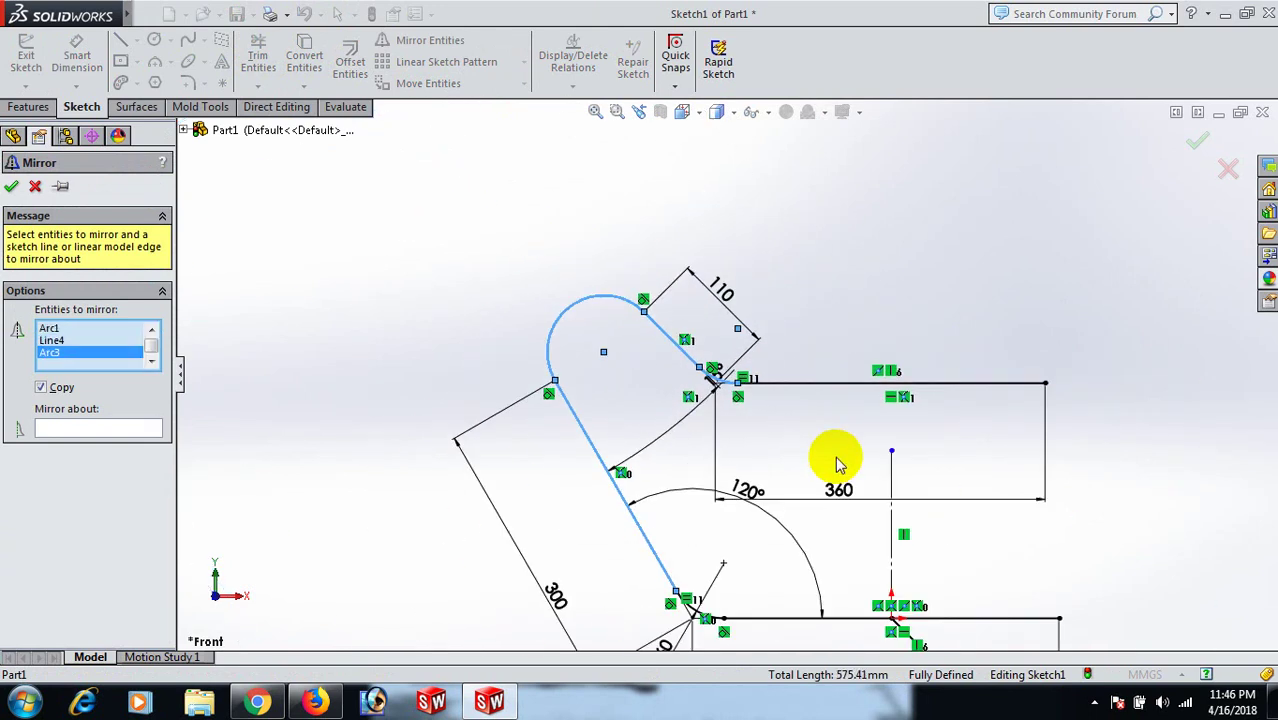
{"action": "scroll", "coordinate": [743, 605], "scroll_direction": "down", "scroll_amount": 3}
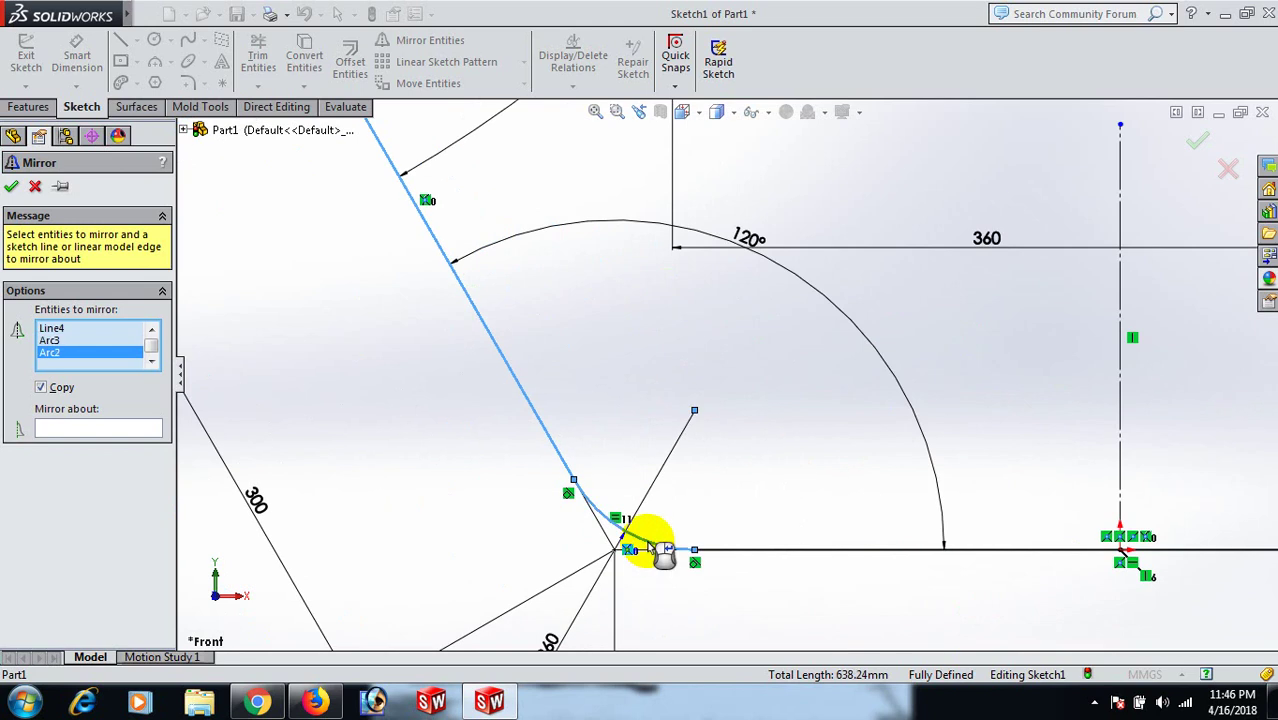
{"action": "left_click", "coordinate": [112, 426]}
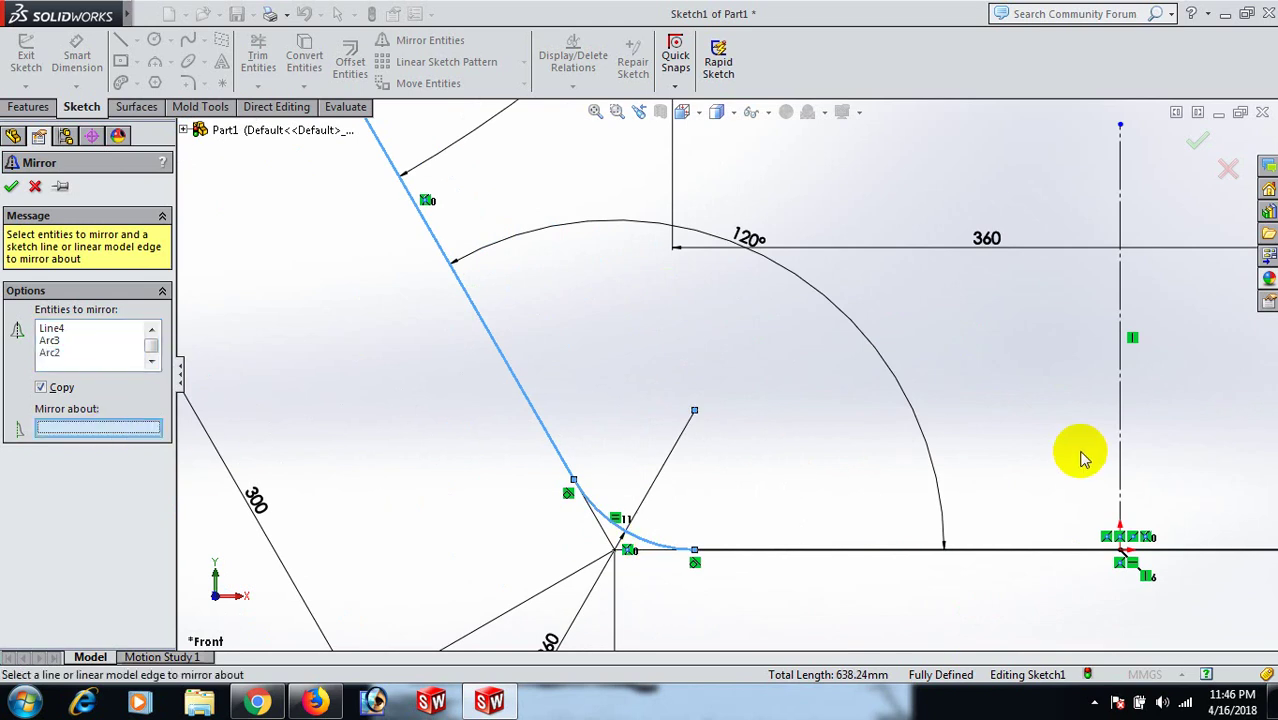
{"action": "left_click", "coordinate": [1120, 420]}
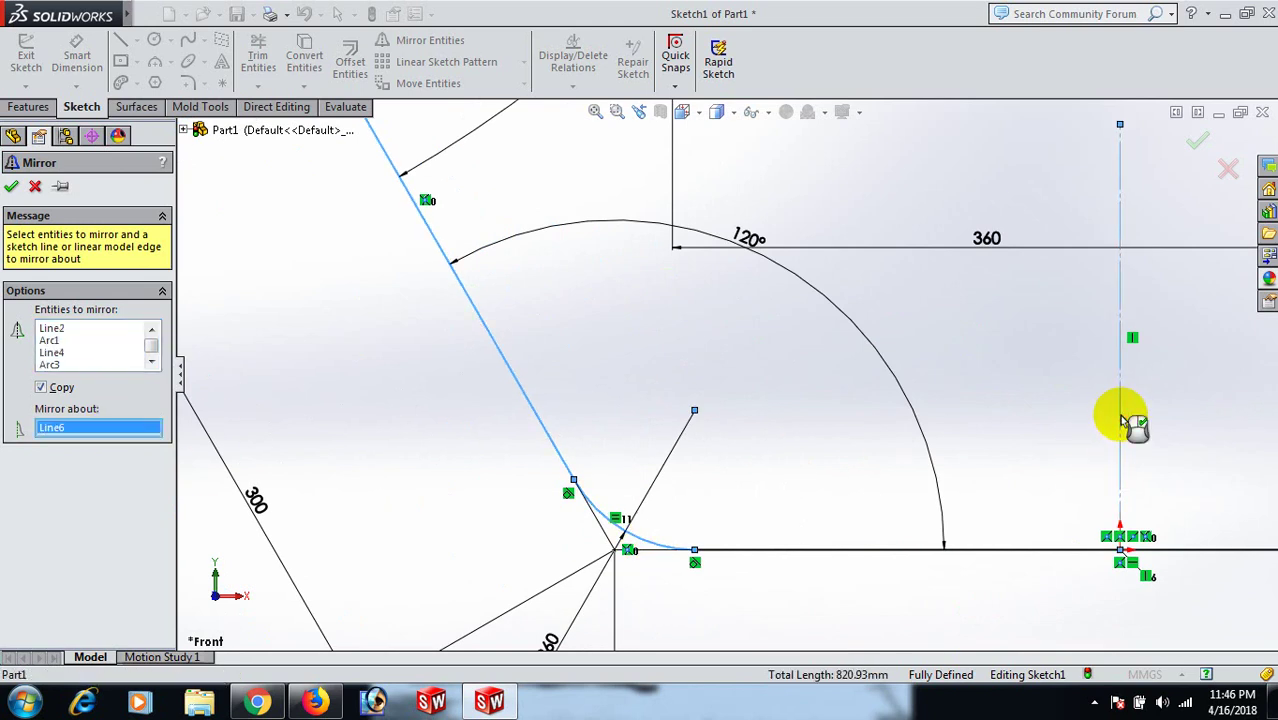
{"action": "key", "text": "f"}
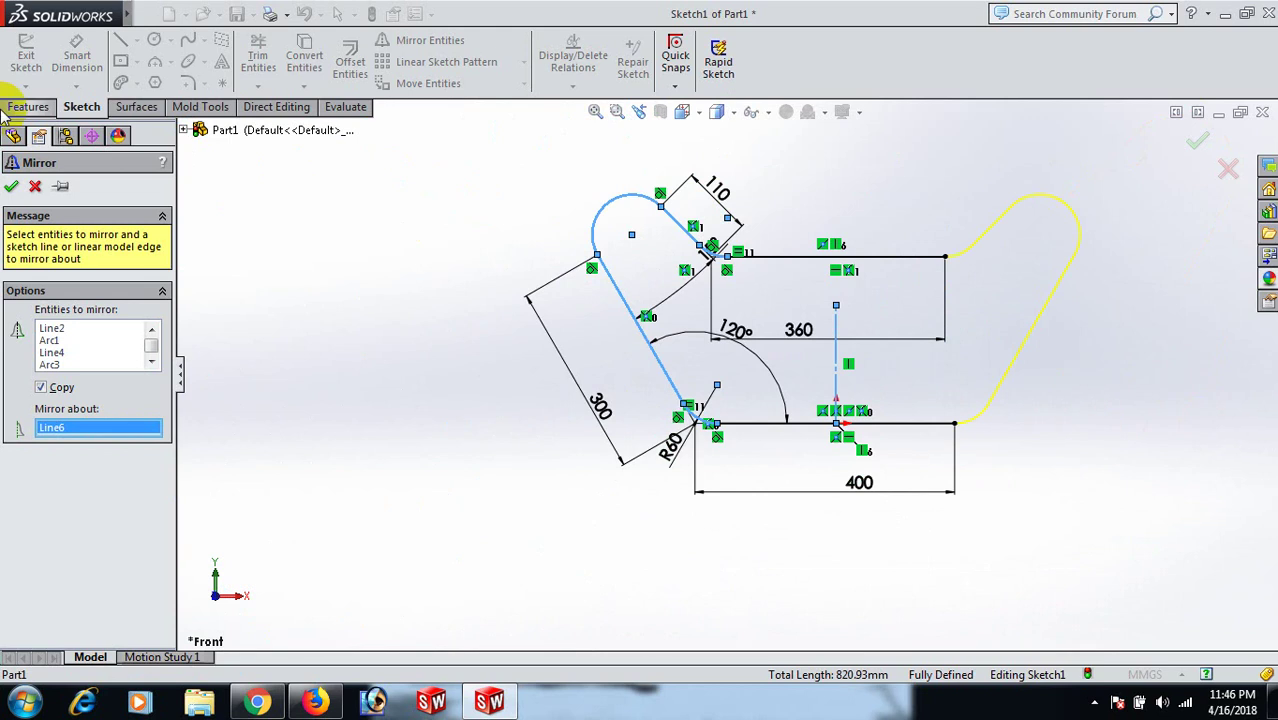
{"action": "left_click", "coordinate": [11, 186]}
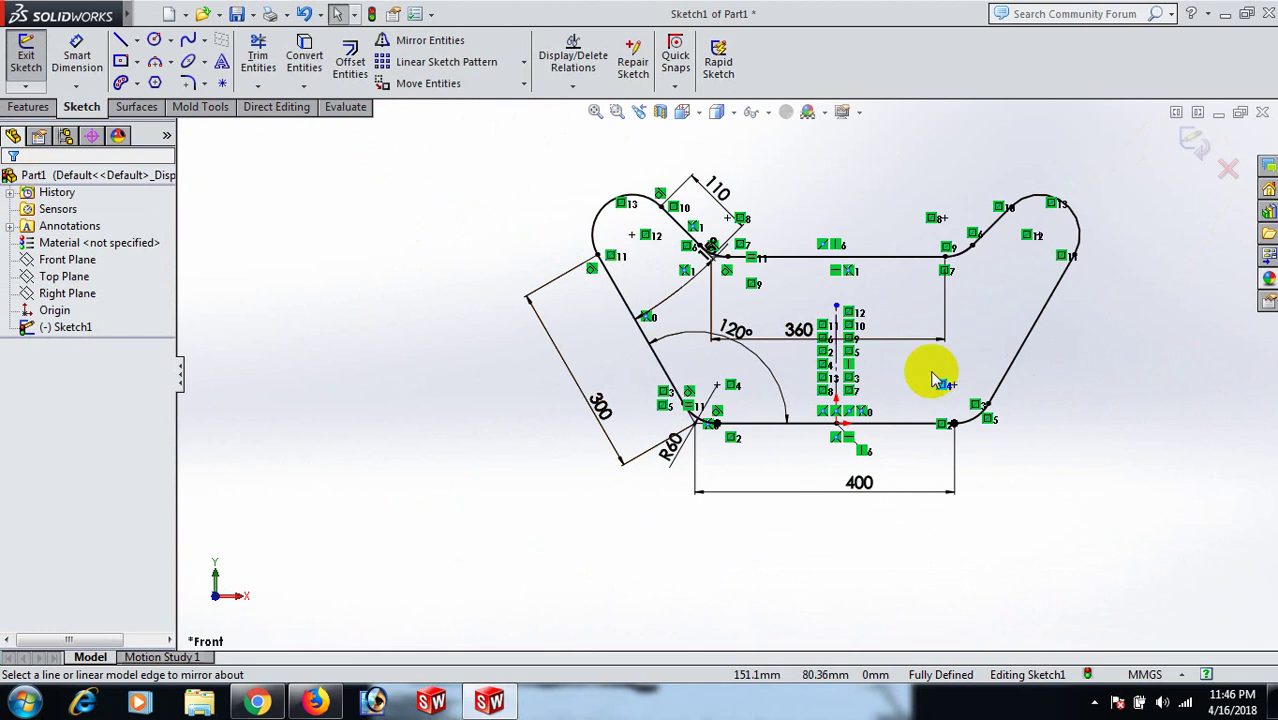
Finish the profile sketch and start a new sketch on the Right Plane, viewed normal to it.
{"action": "left_click", "coordinate": [1196, 140]}
{"action": "left_click", "coordinate": [60, 262]}
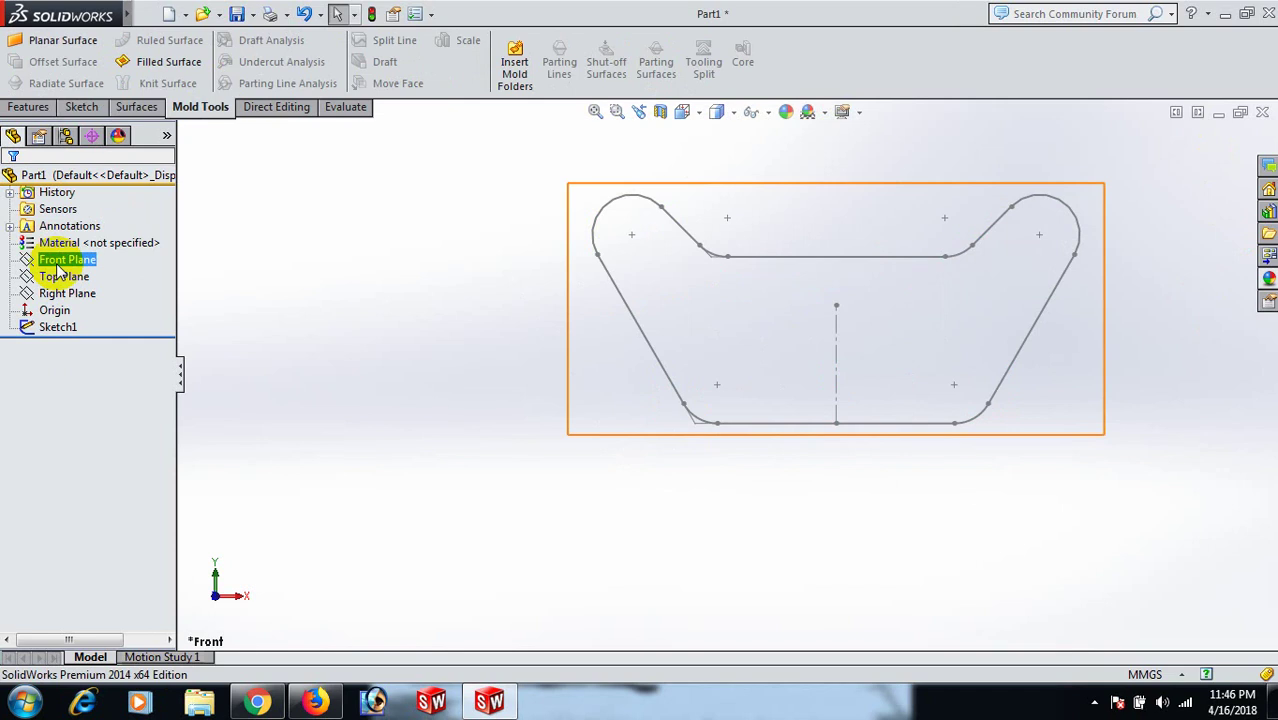
{"action": "left_click", "coordinate": [62, 277]}
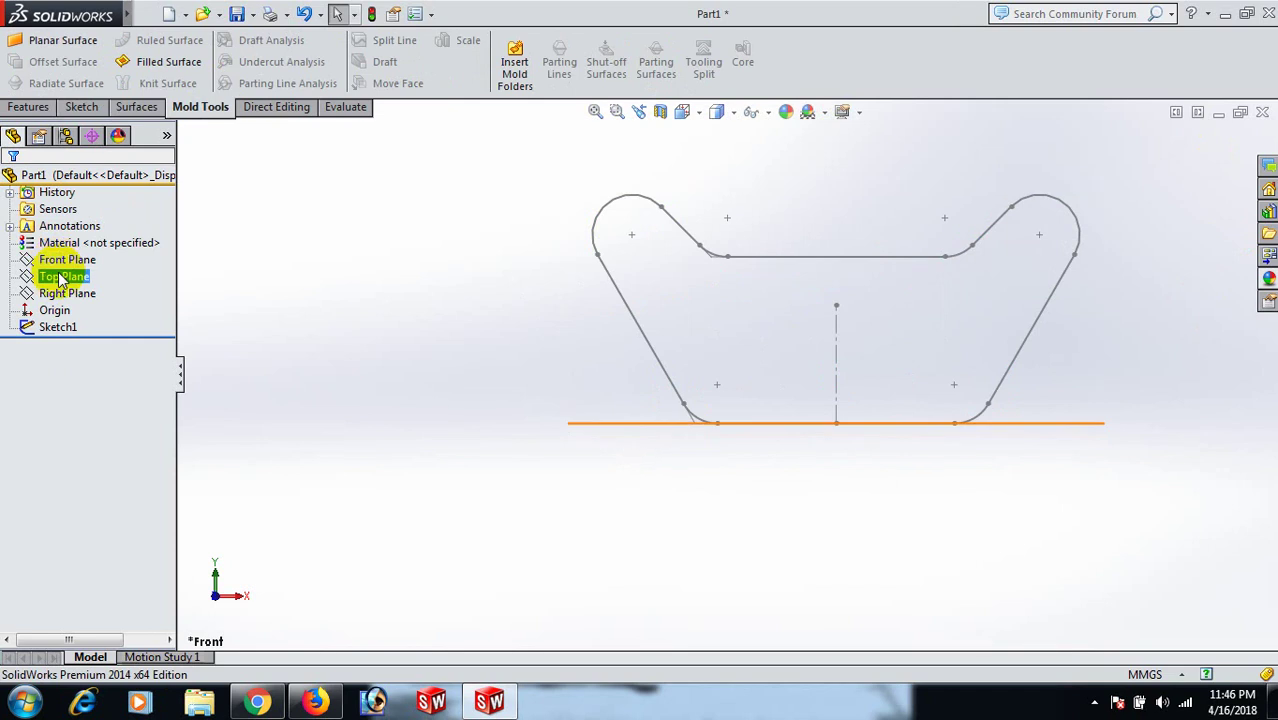
{"action": "left_click", "coordinate": [68, 294]}
{"action": "left_click", "coordinate": [82, 277], "text": "ctrl"}
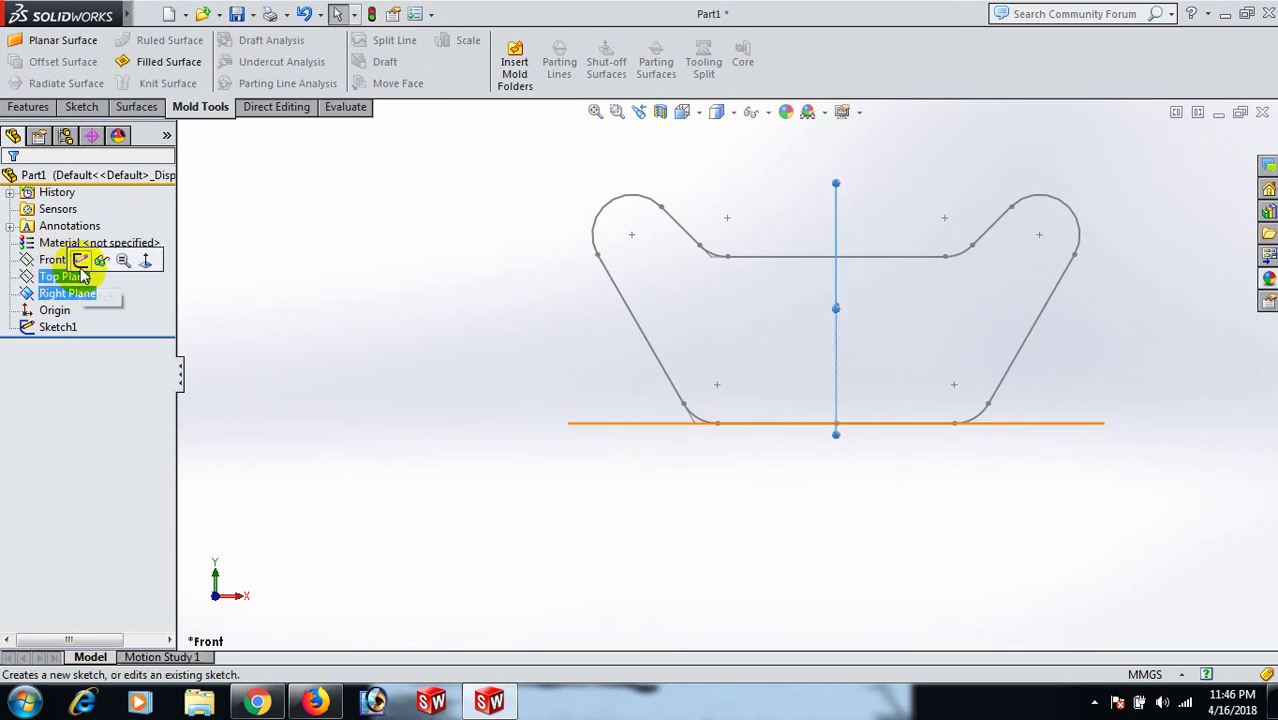
{"action": "left_click", "coordinate": [80, 261]}
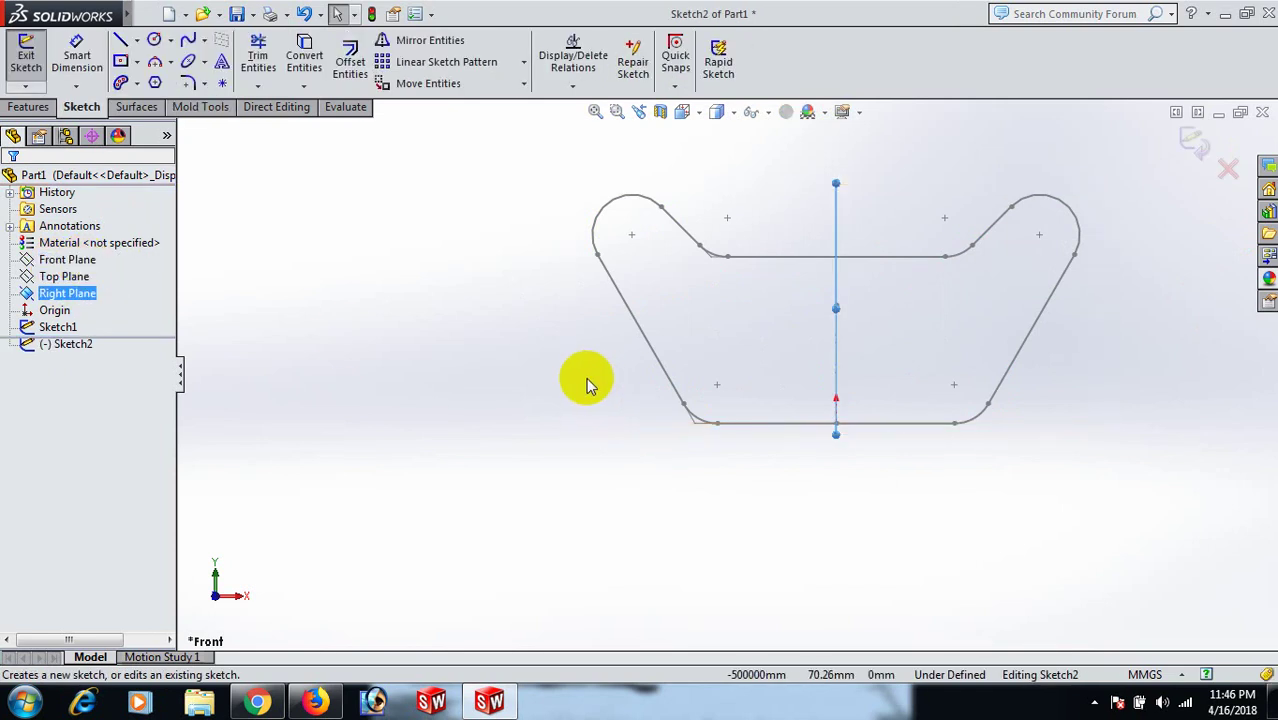
{"action": "key", "text": "space"}
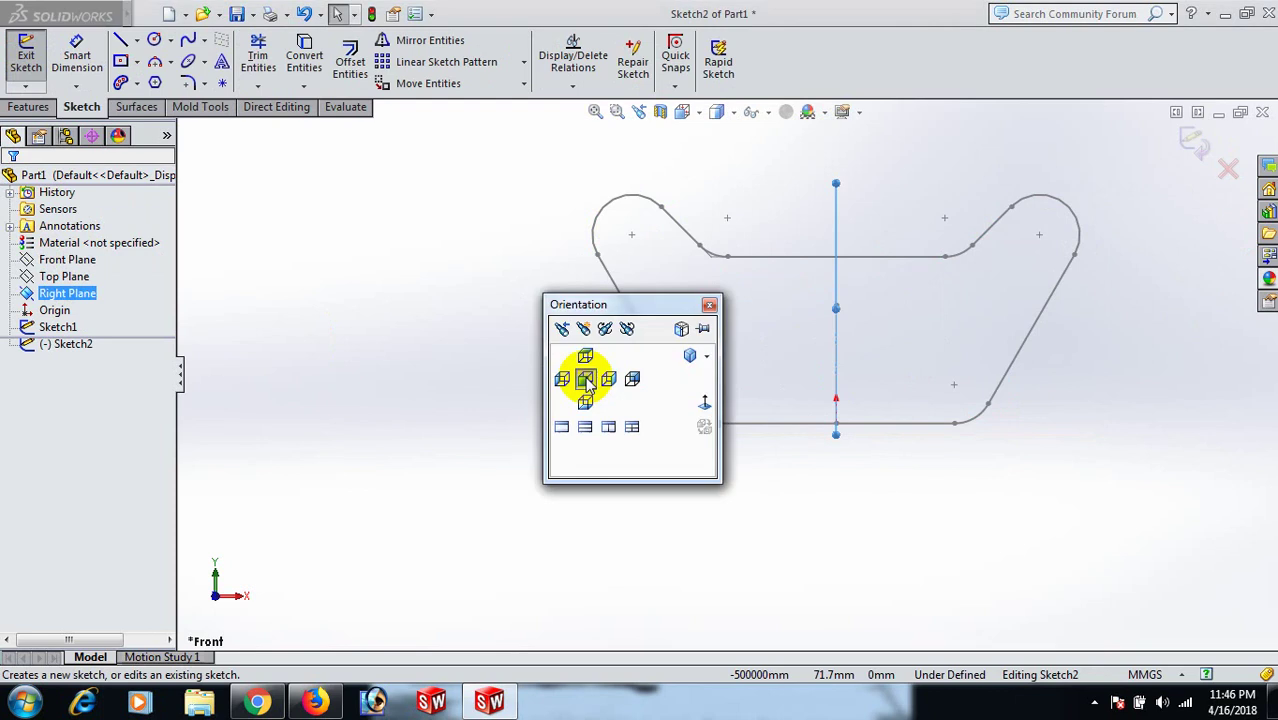
{"action": "left_click", "coordinate": [704, 398]}
Sketch a circle centred on the edge-on profile above the origin and dimension its diameter to 26 mm.
{"action": "key", "text": "c"}
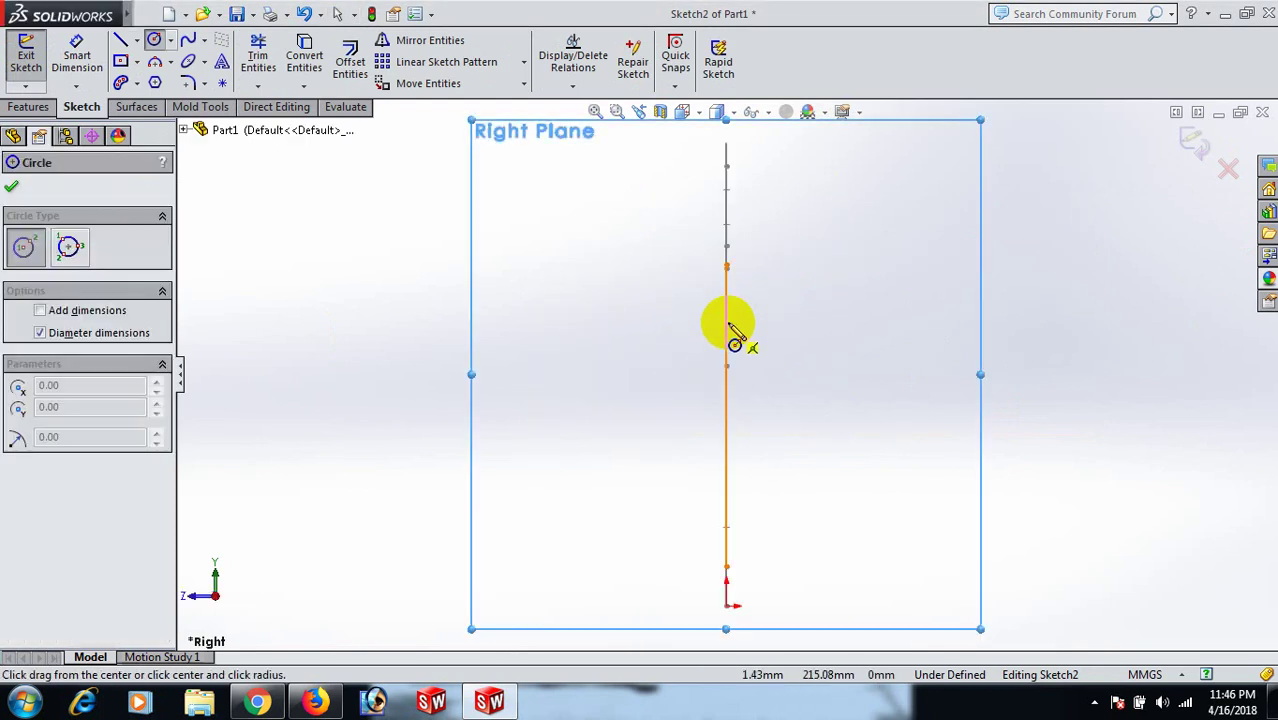
{"action": "left_click_drag", "start_coordinate": [728, 322], "coordinate": [762, 338]}
{"action": "right_click_drag", "start_coordinate": [869, 420], "coordinate": [884, 228]}
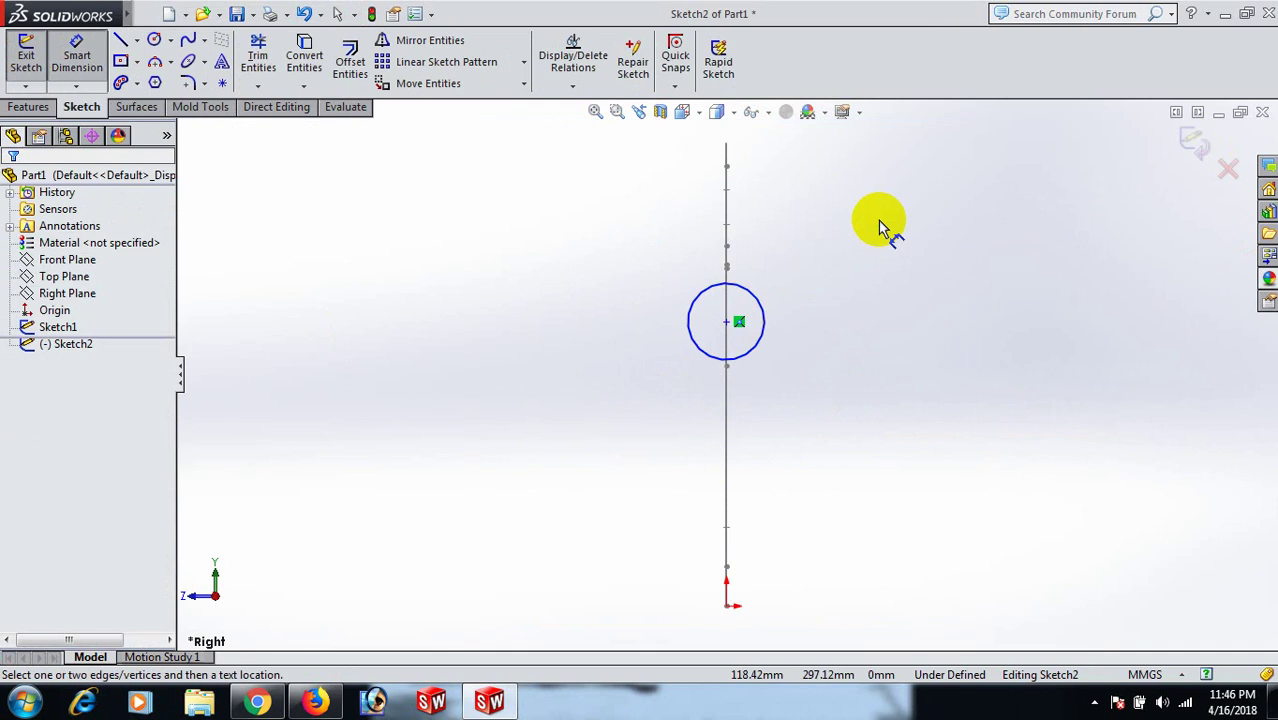
{"action": "left_click", "coordinate": [764, 334]}
{"action": "left_click", "coordinate": [887, 372]}
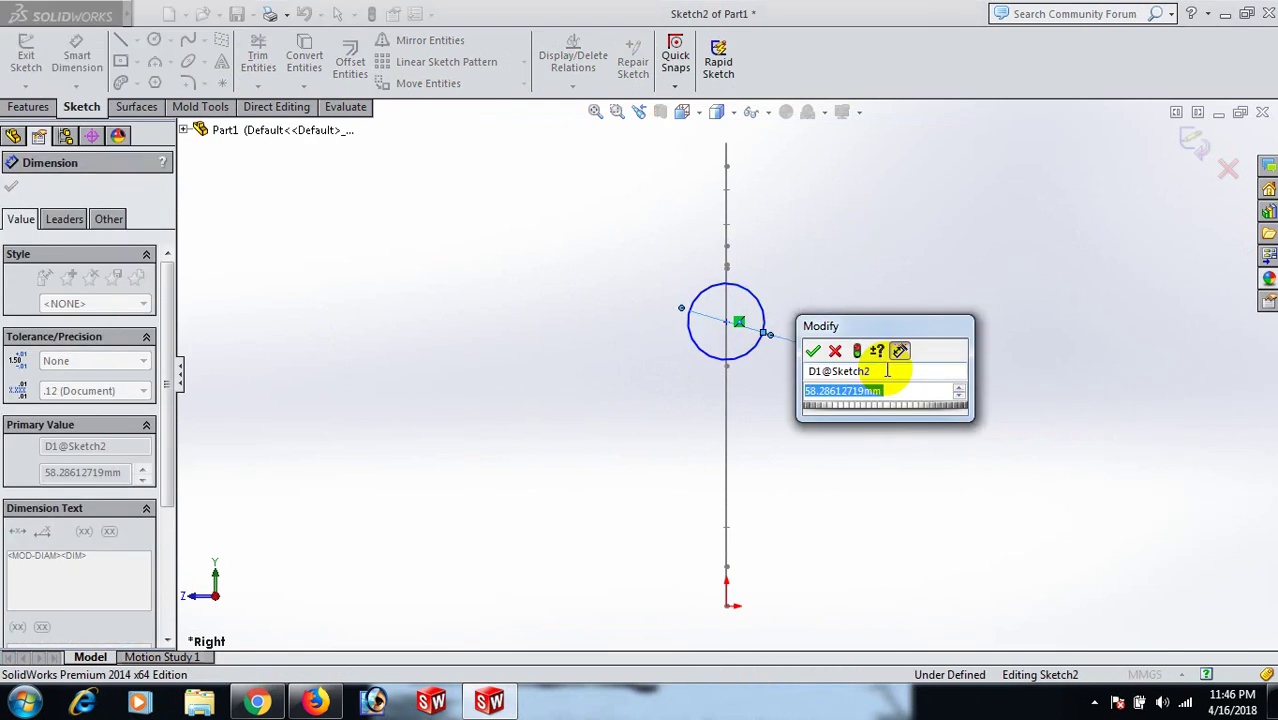
{"action": "type", "text": "26"}
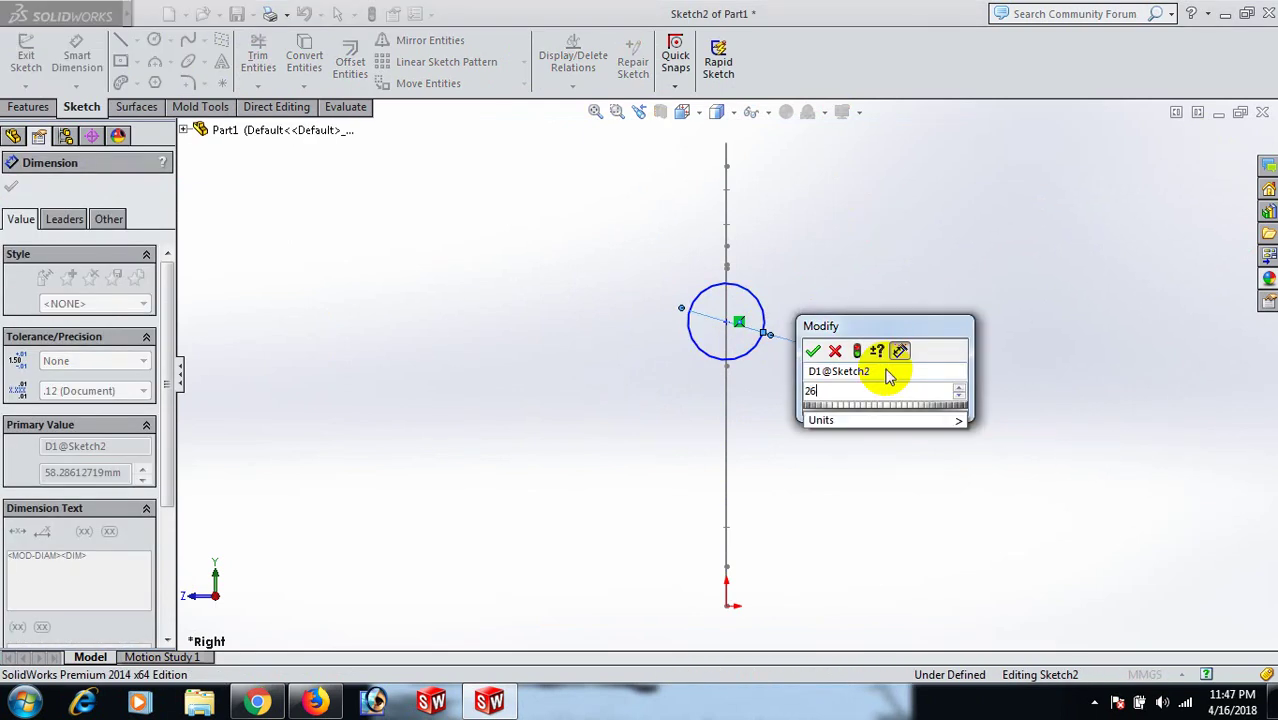
{"action": "key", "text": "Return"}
{"action": "left_click", "coordinate": [970, 306]}
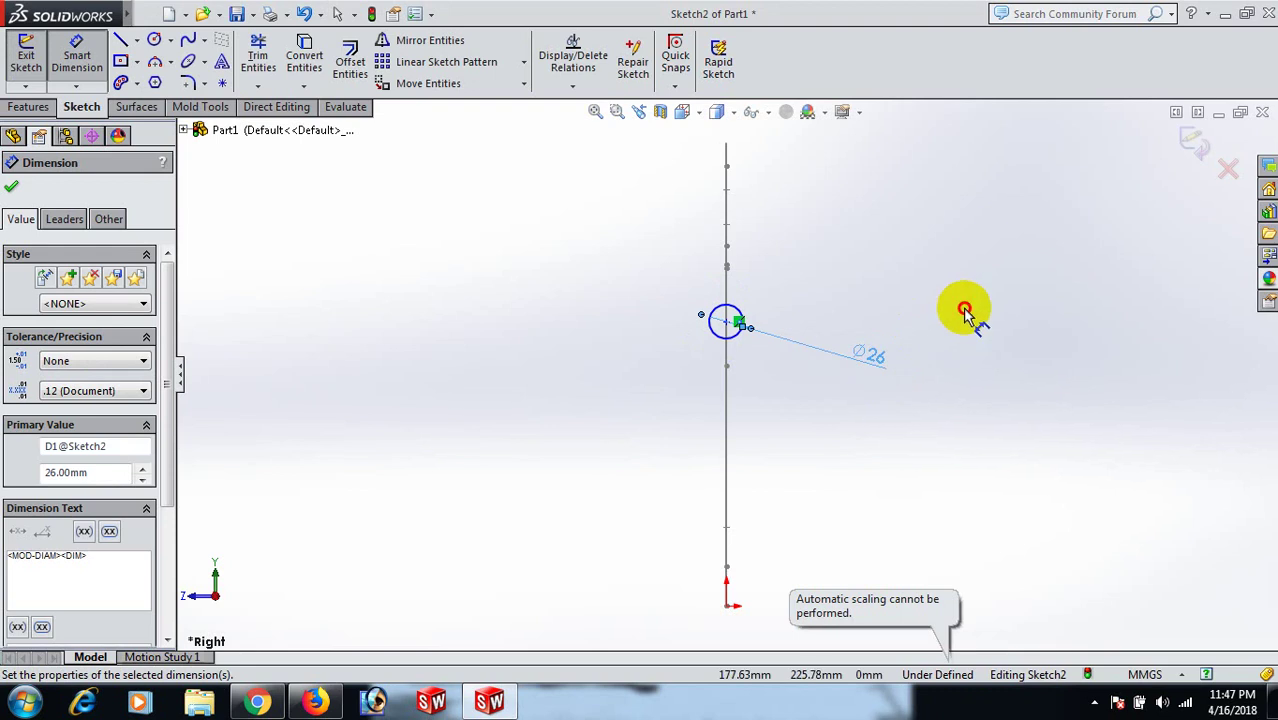
{"action": "mouse_move", "coordinate": [984, 288]}
{"action": "middle_mouse_down"}
{"action": "mouse_move", "coordinate": [893, 397]}
{"action": "mouse_move", "coordinate": [897, 412]}
{"action": "middle_mouse_up"}
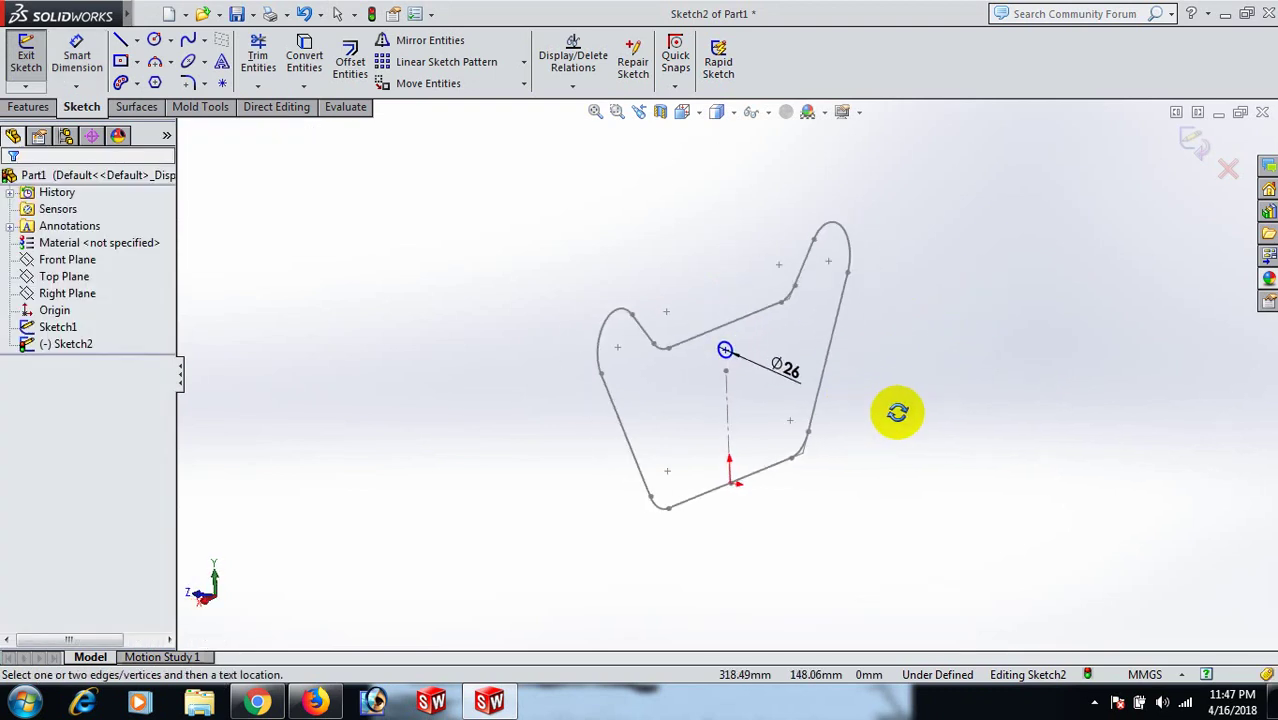
{"action": "right_click", "coordinate": [872, 344]}
{"action": "left_click", "coordinate": [955, 211]}
{"action": "scroll", "coordinate": [724, 344], "scroll_direction": "down", "scroll_amount": 3}
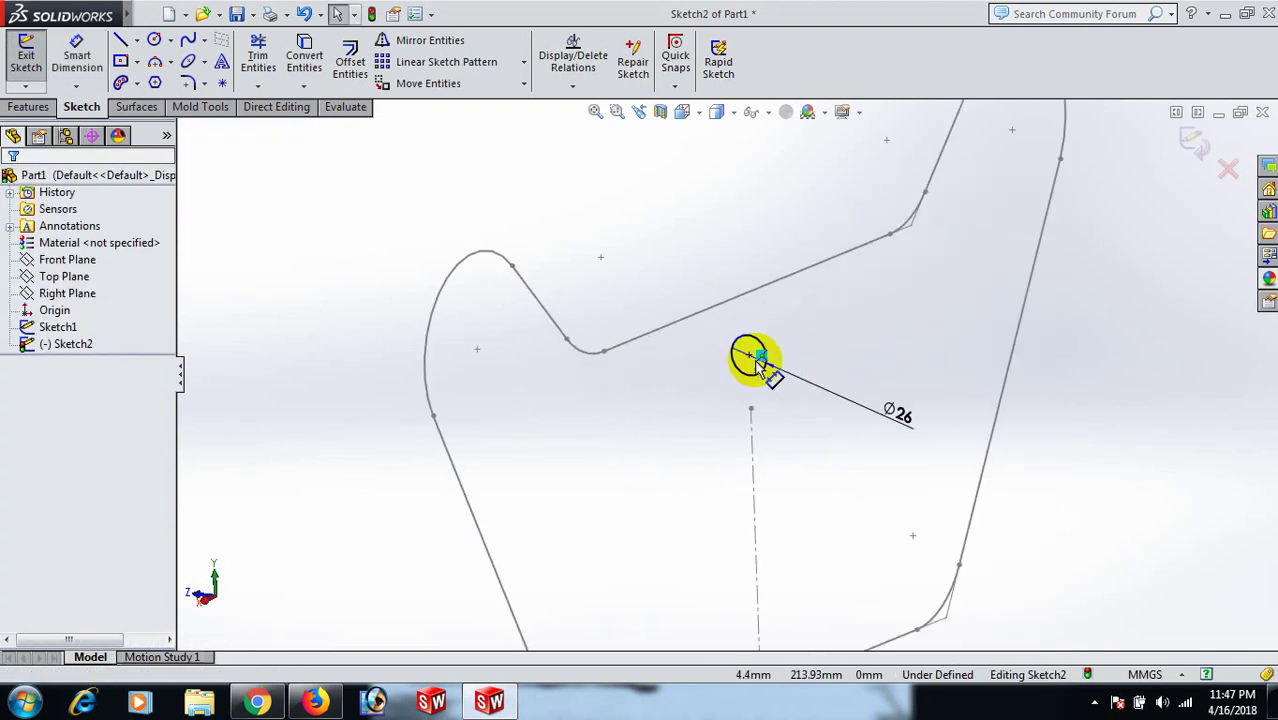
Add a Pierce relation between the circle's centre and the upper horizontal profile line, and finish the sketch.
{"action": "left_click", "coordinate": [749, 357]}
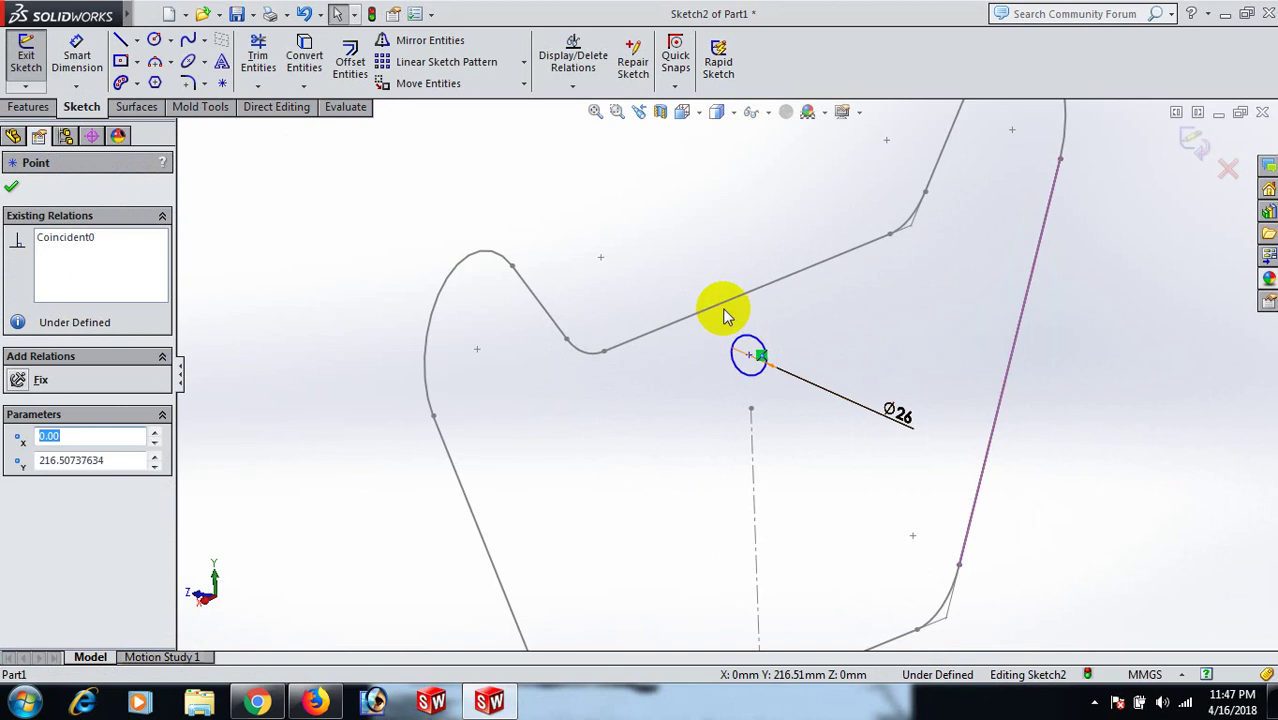
{"action": "left_click", "coordinate": [727, 308], "text": "ctrl"}
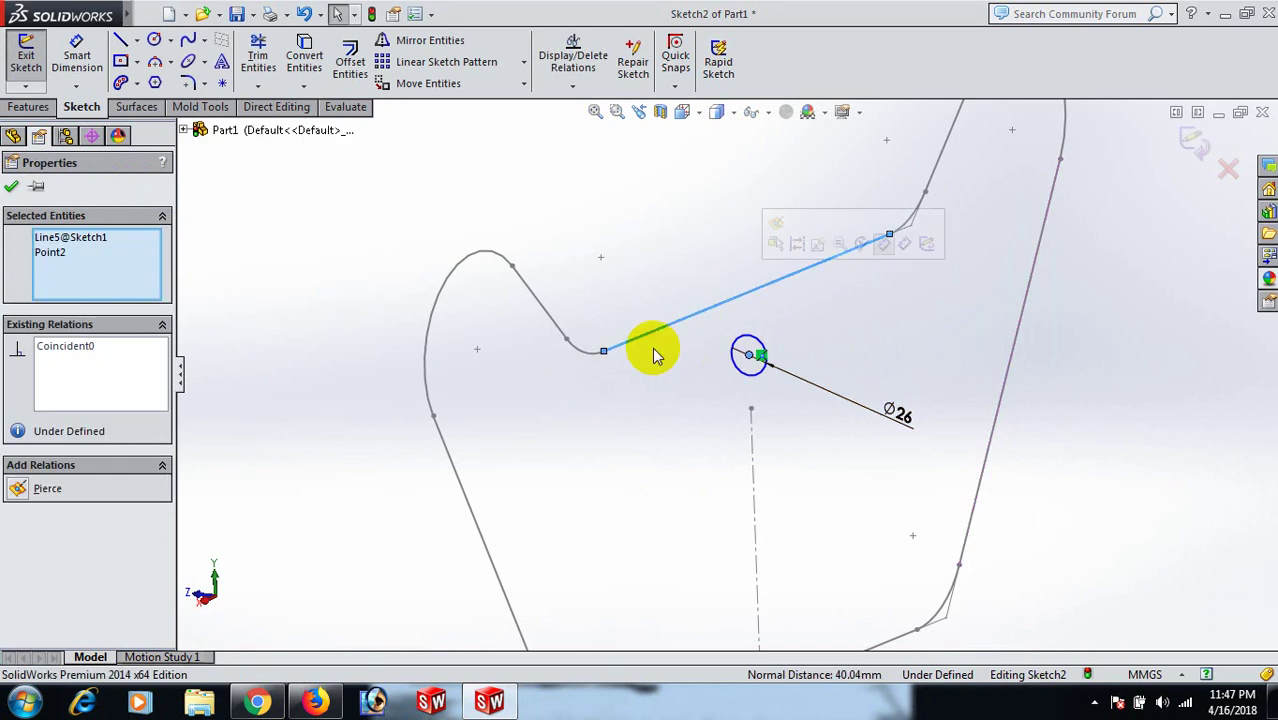
{"action": "left_click", "coordinate": [16, 488]}
{"action": "left_click", "coordinate": [528, 220]}
{"action": "scroll", "coordinate": [725, 330], "scroll_direction": "up", "scroll_amount": 3}
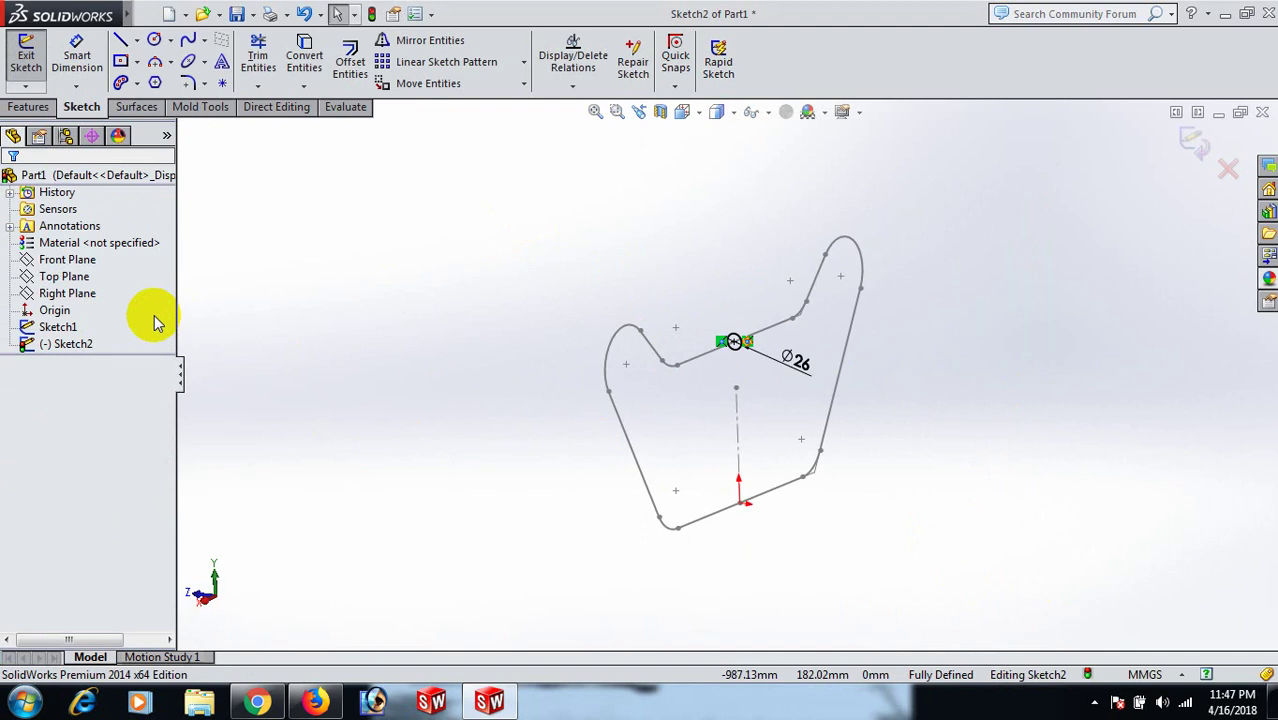
{"action": "left_click", "coordinate": [28, 107]}
{"action": "left_click", "coordinate": [1183, 140]}
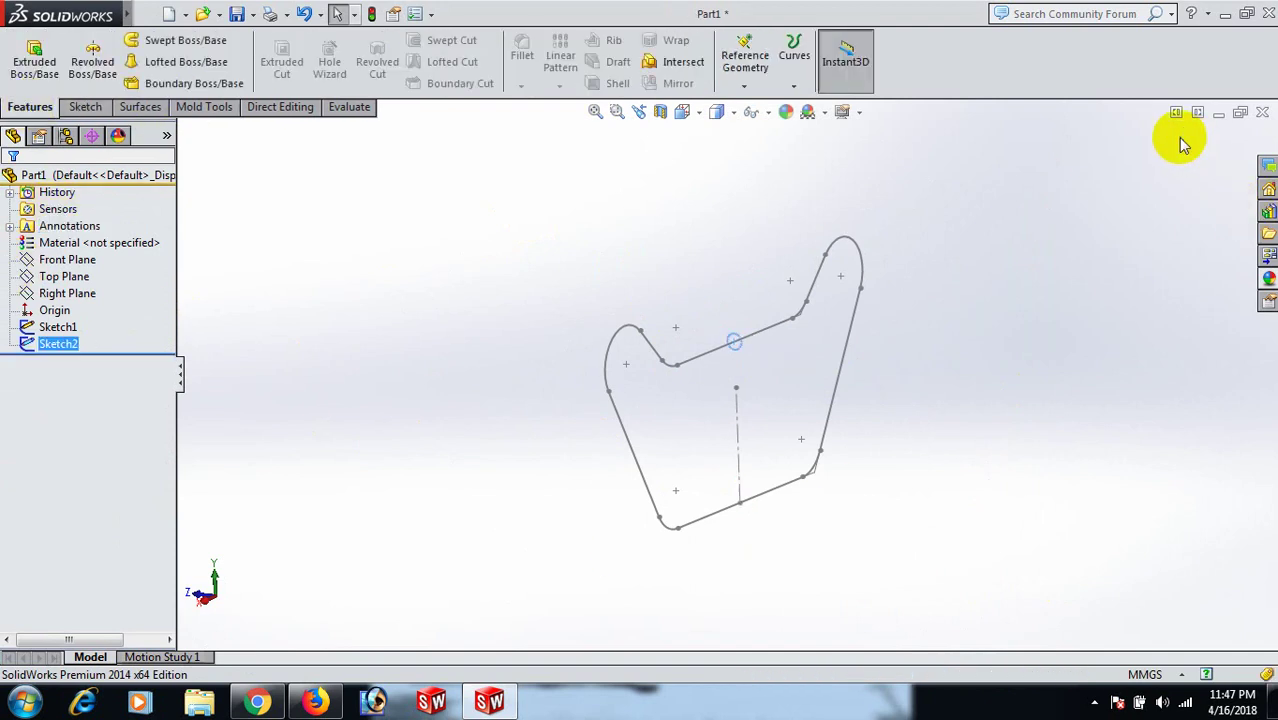
Sweep the 26 mm circle along the closed profile sketch to form a solid tube.
{"action": "left_click", "coordinate": [171, 42]}
{"action": "scroll", "coordinate": [660, 401], "scroll_direction": "down", "scroll_amount": 2}
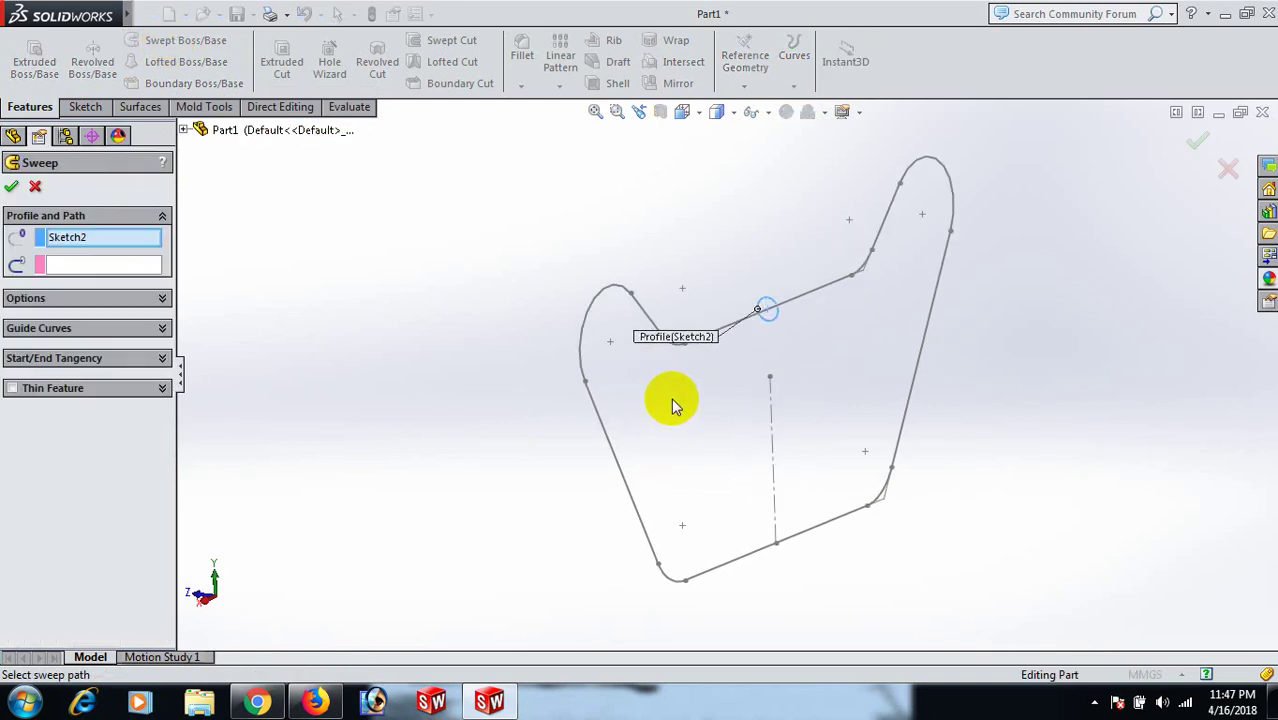
{"action": "scroll", "coordinate": [851, 326], "scroll_direction": "down", "scroll_amount": 2}
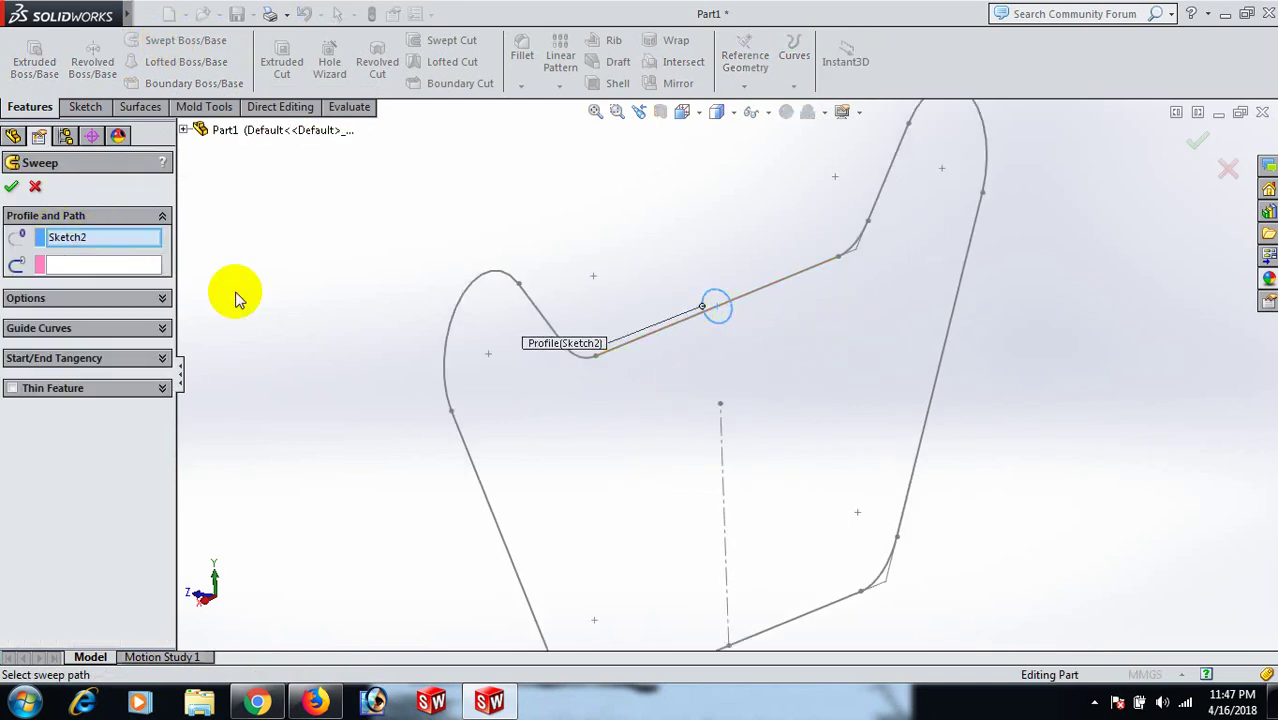
{"action": "left_click", "coordinate": [137, 266]}
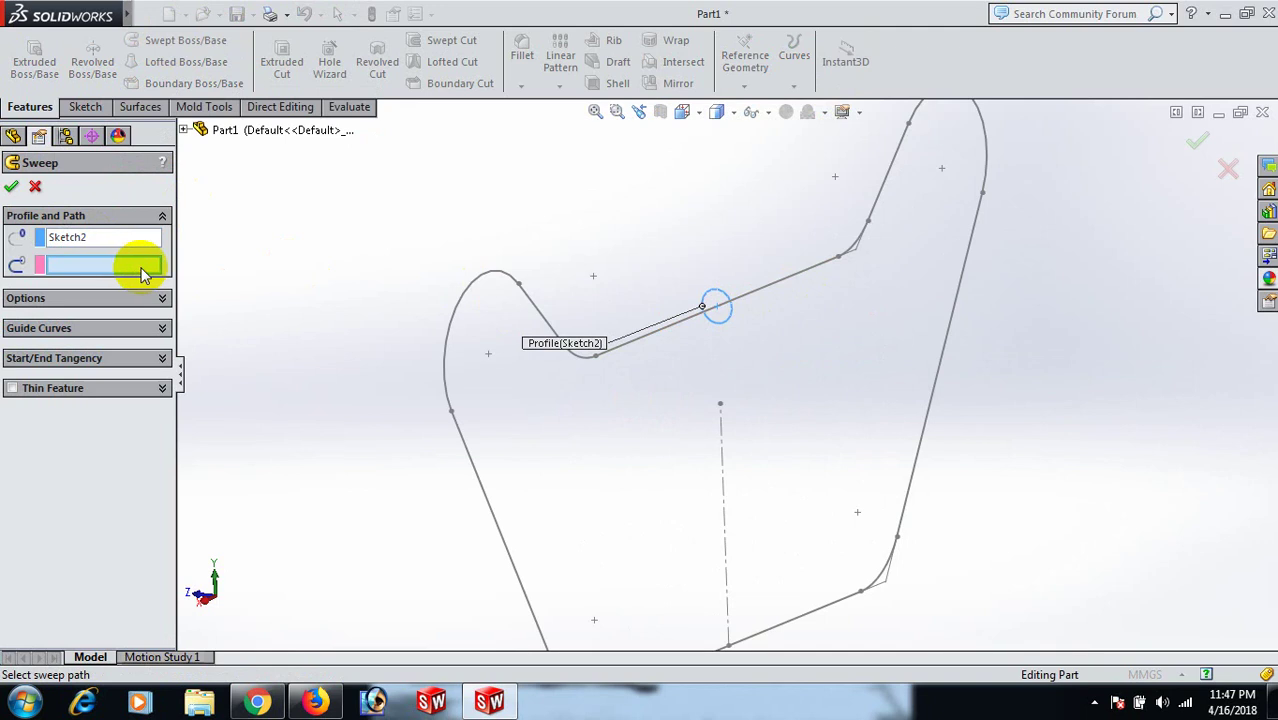
{"action": "left_click", "coordinate": [663, 338]}
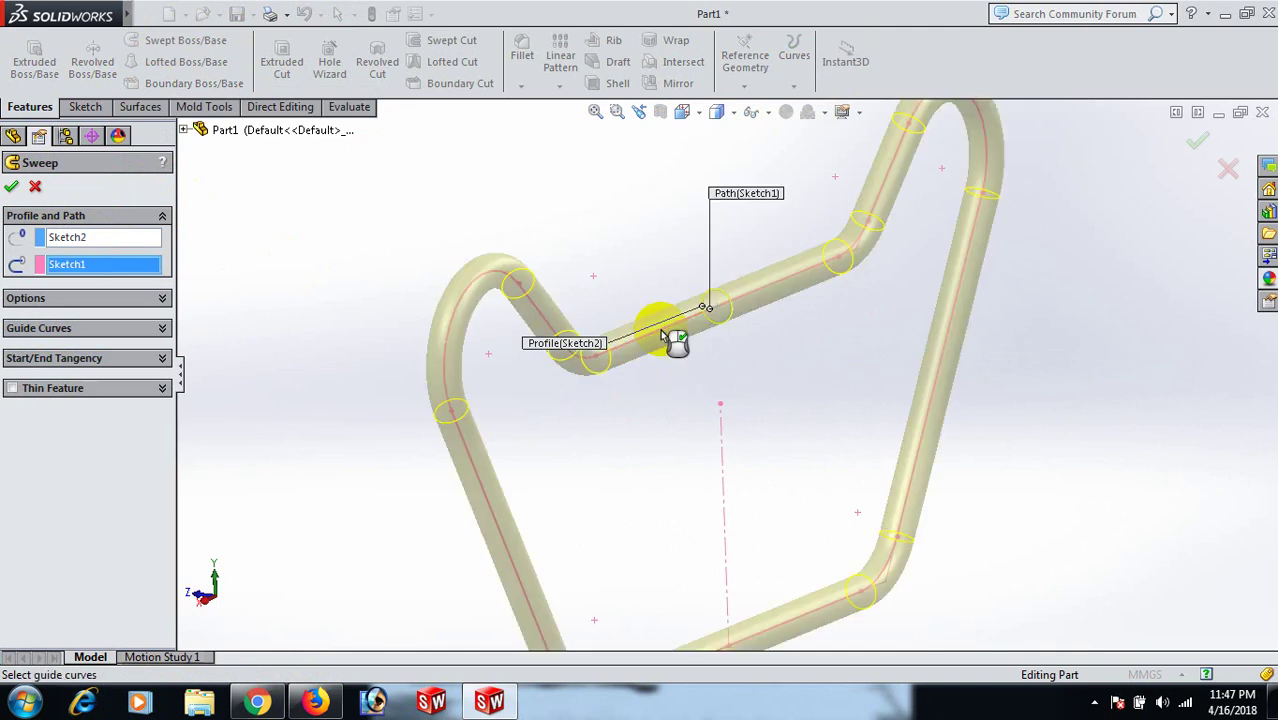
{"action": "left_click", "coordinate": [11, 189]}
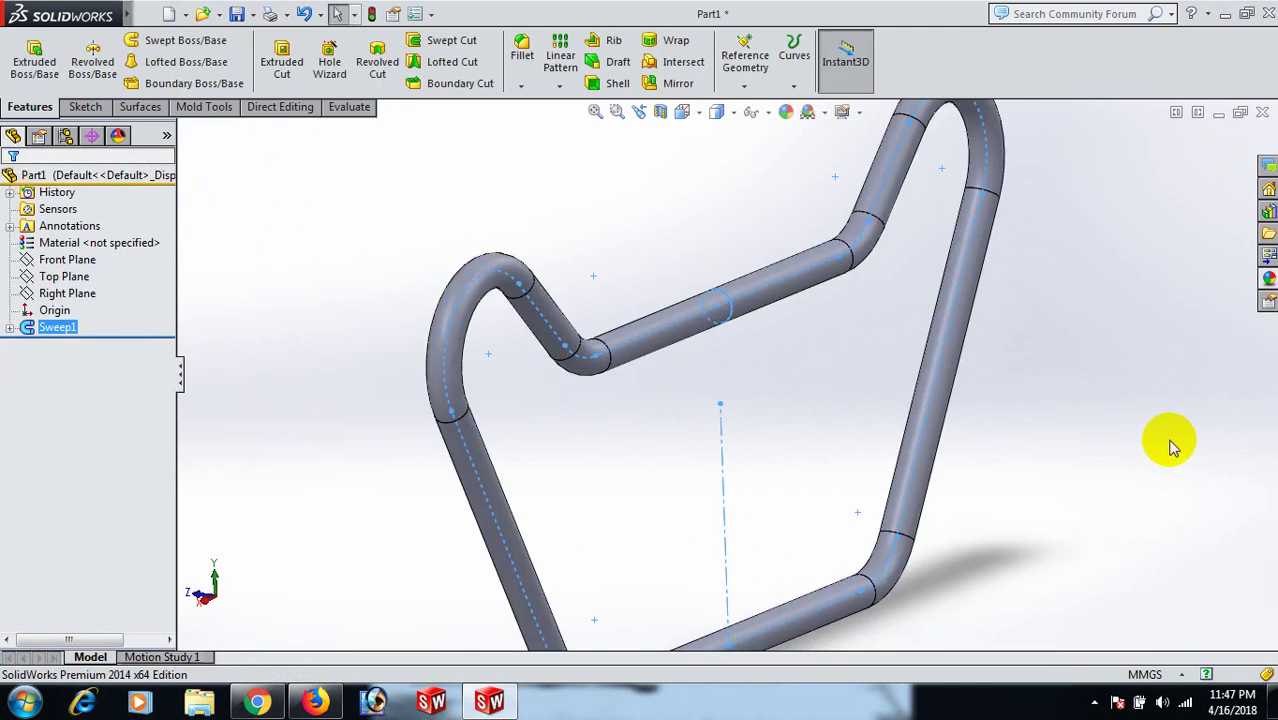
Start a new sketch on the Front Plane, viewed normal to it.
{"action": "key", "text": "space"}
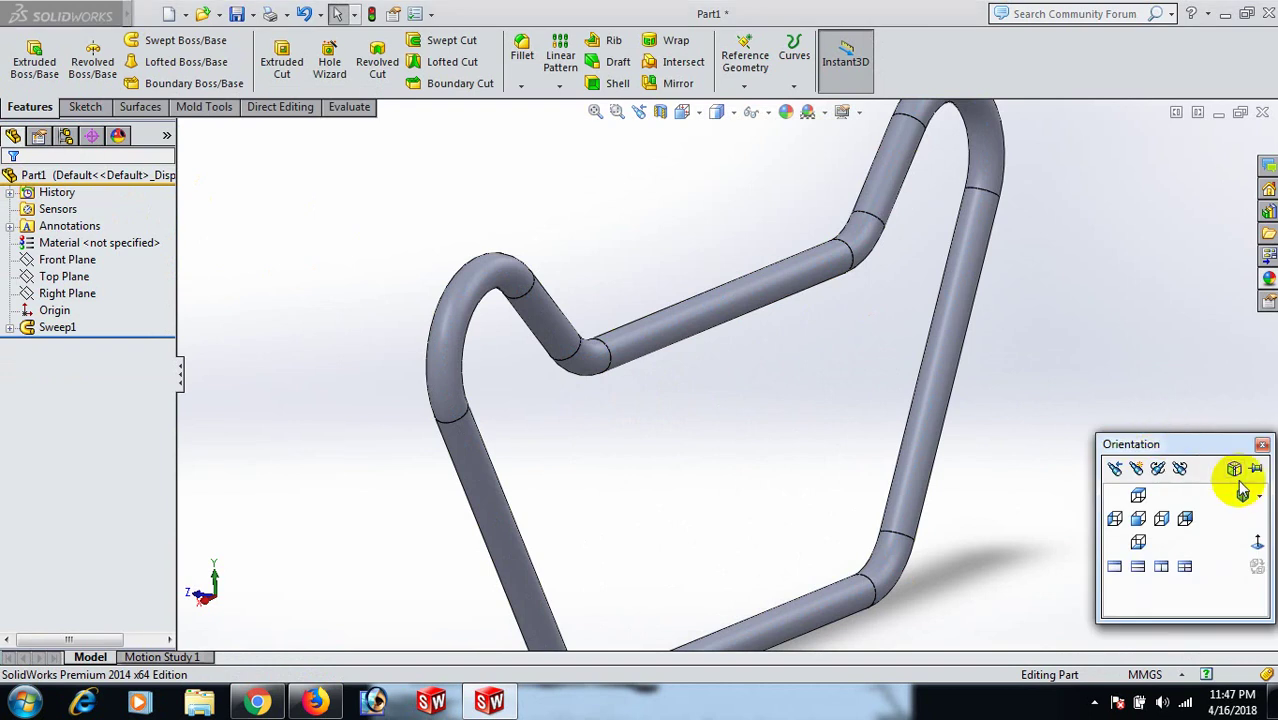
{"action": "left_click", "coordinate": [1244, 496]}
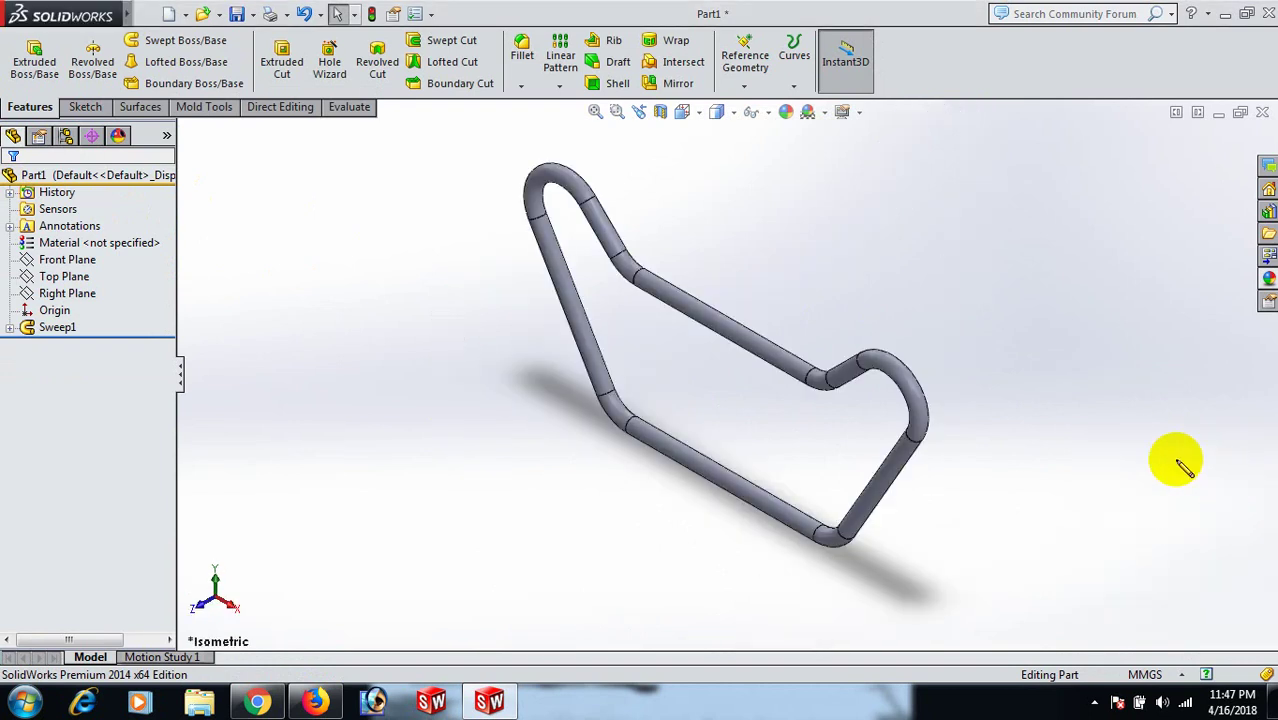
{"action": "left_click", "coordinate": [36, 262]}
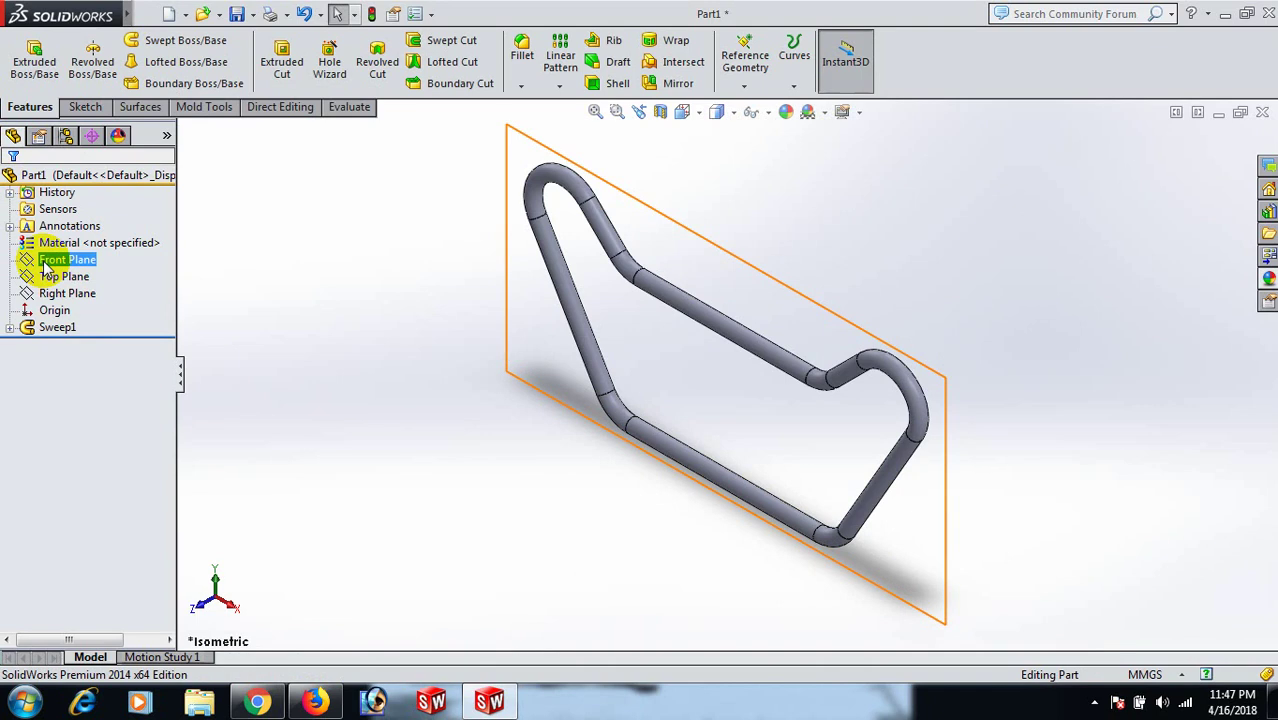
{"action": "left_click", "coordinate": [44, 266]}
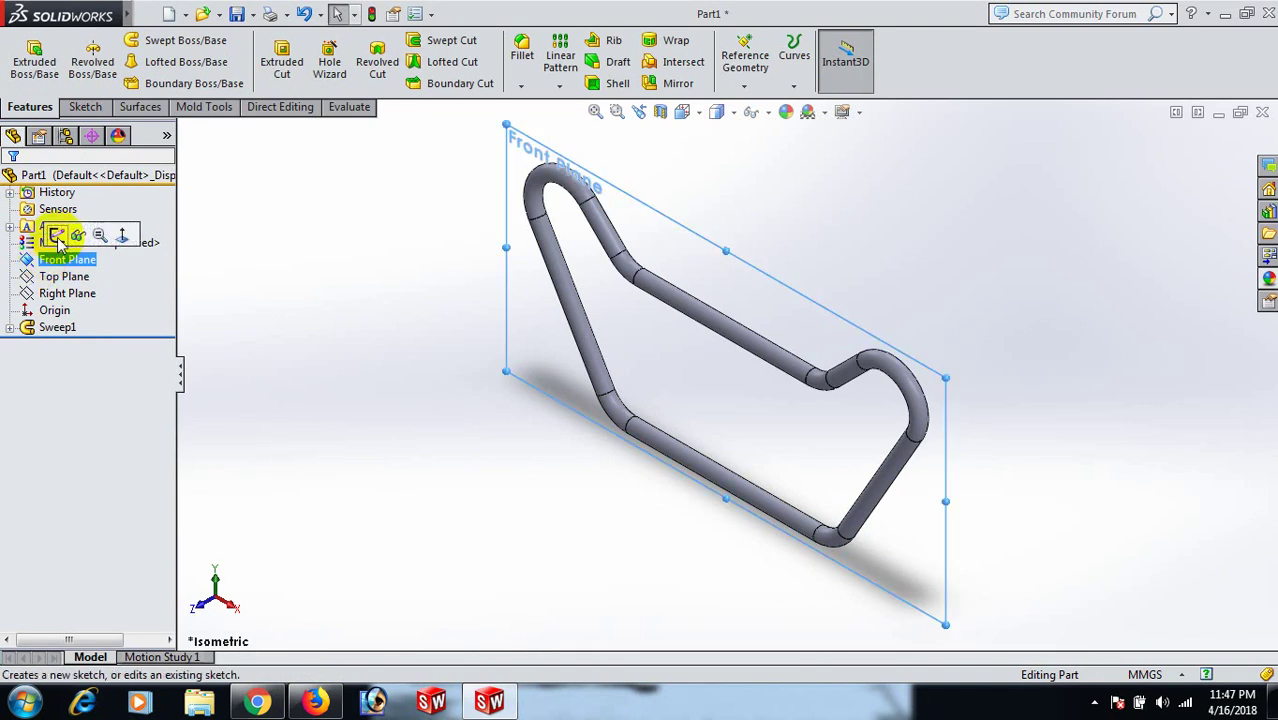
{"action": "left_click", "coordinate": [40, 233]}
{"action": "key", "text": "space"}
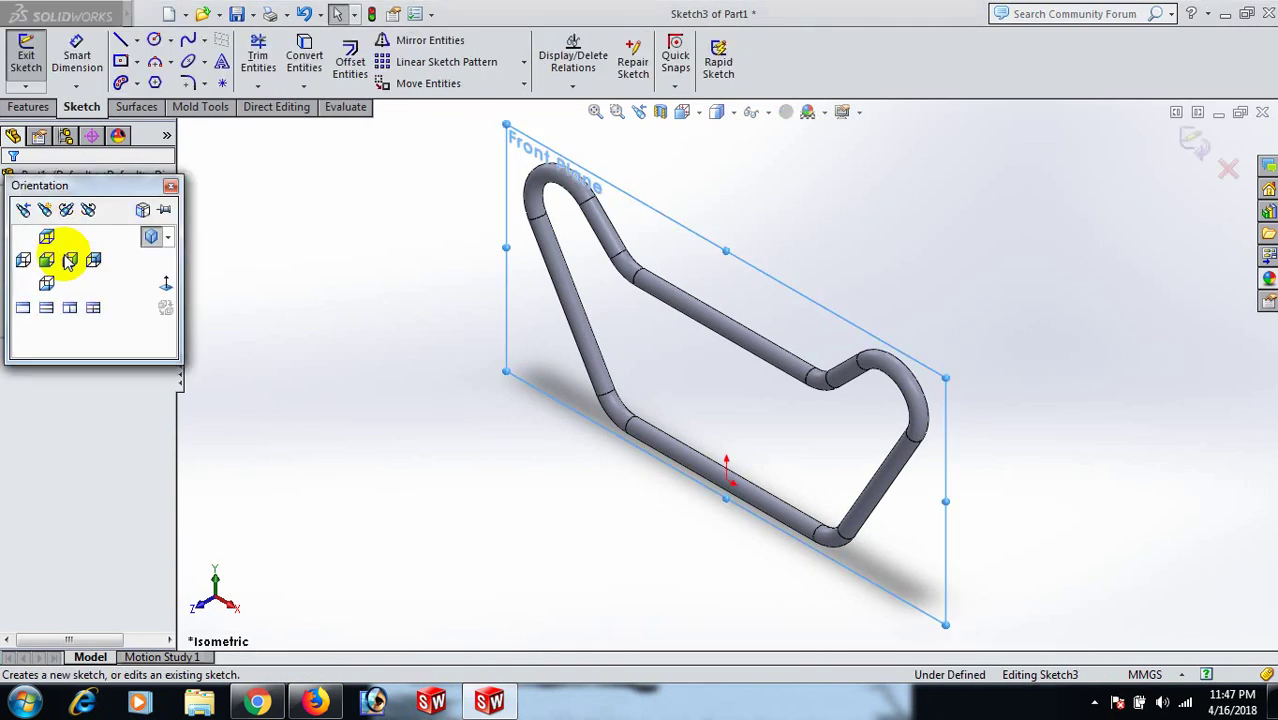
{"action": "left_click", "coordinate": [171, 288]}
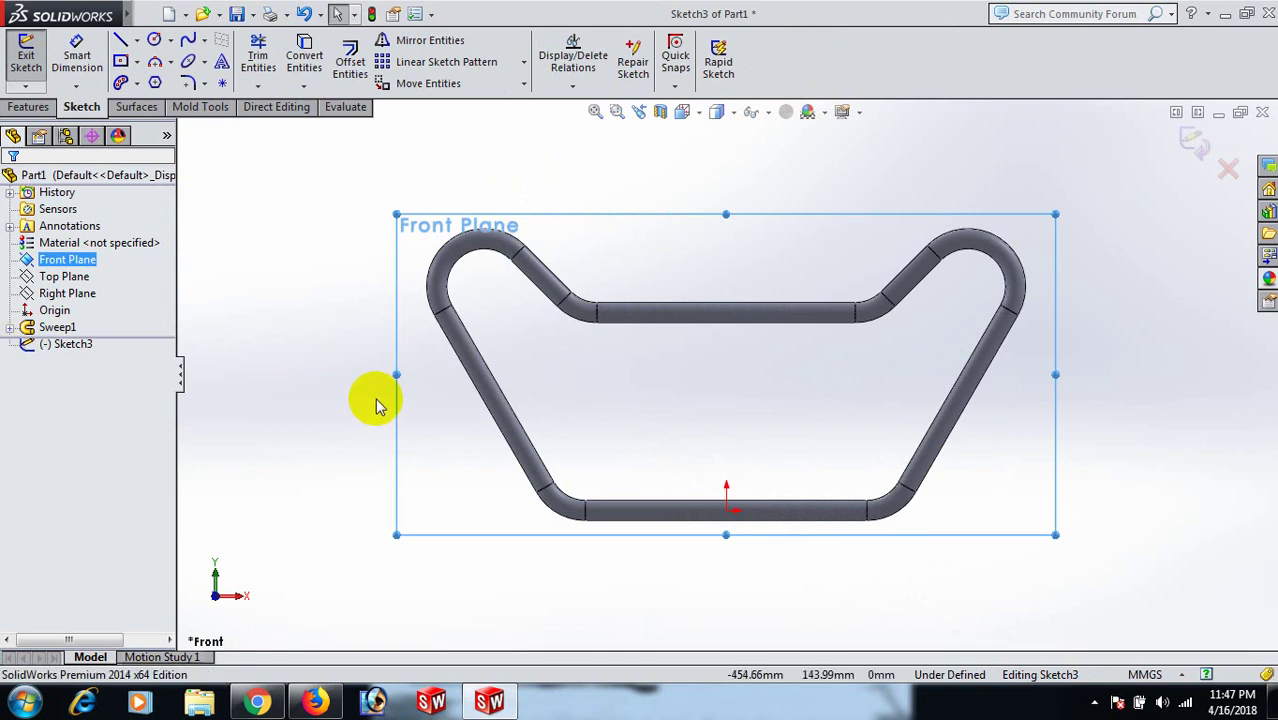
Sketch a circle about 26 mm in diameter, centred on the lower horizontal tube about 49 mm left of the origin.
{"action": "right_click_drag", "start_coordinate": [588, 388], "coordinate": [650, 450]}
{"action": "scroll", "coordinate": [725, 505], "scroll_direction": "down", "scroll_amount": 4}
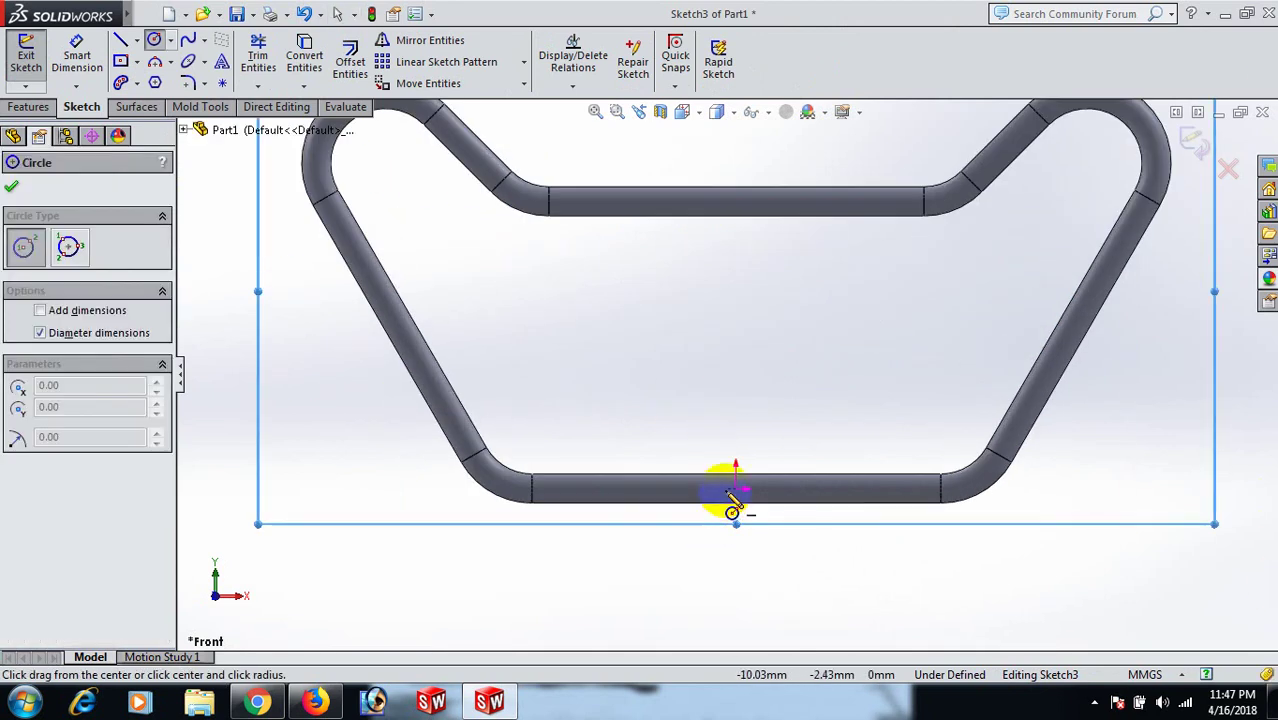
{"action": "left_click", "coordinate": [681, 489]}
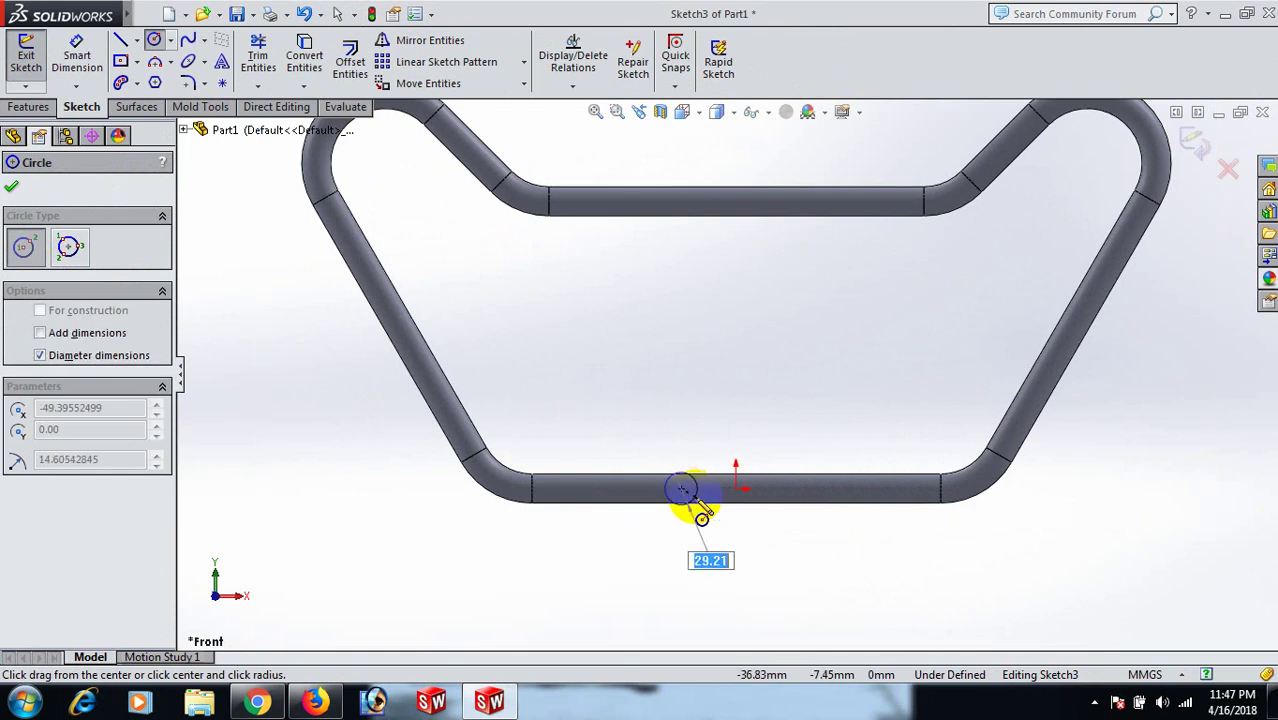
{"action": "left_click", "coordinate": [692, 523]}
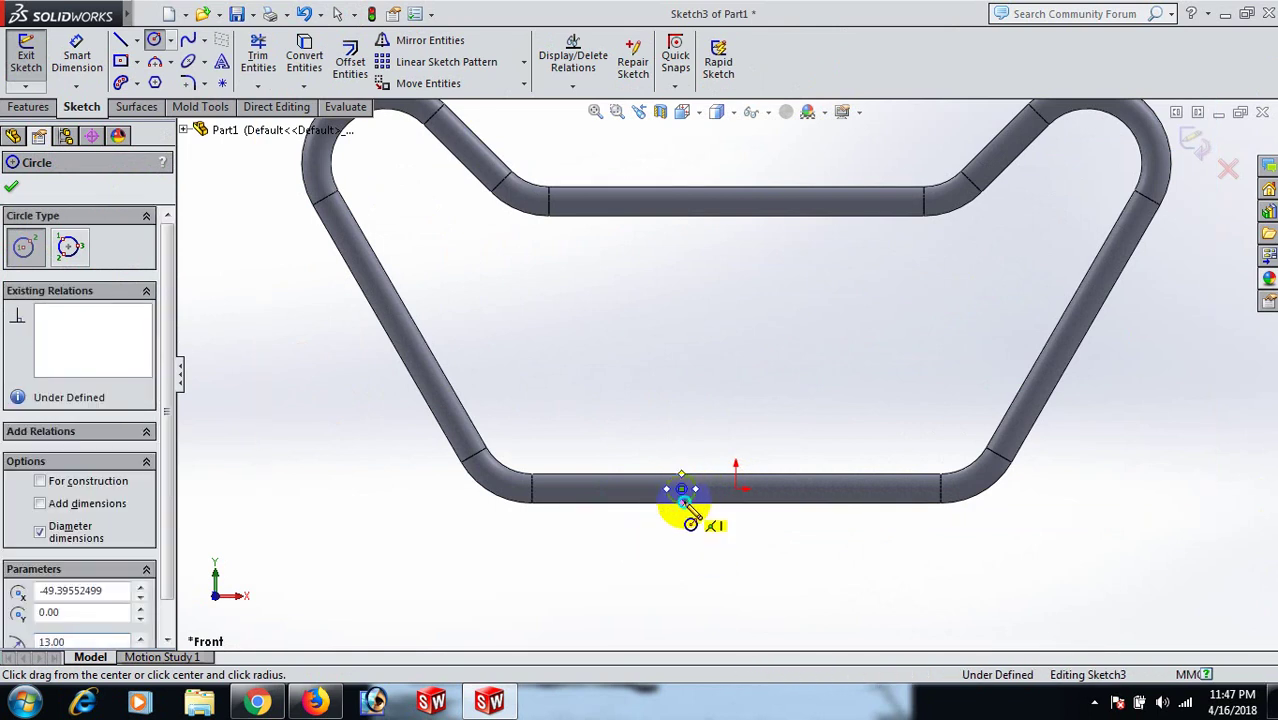
{"action": "right_click", "coordinate": [685, 519]}
{"action": "left_click", "coordinate": [770, 194]}
Dimension the diameter of the circle on the lower tube to 26 mm.
{"action": "right_click_drag", "start_coordinate": [778, 425], "coordinate": [765, 285]}
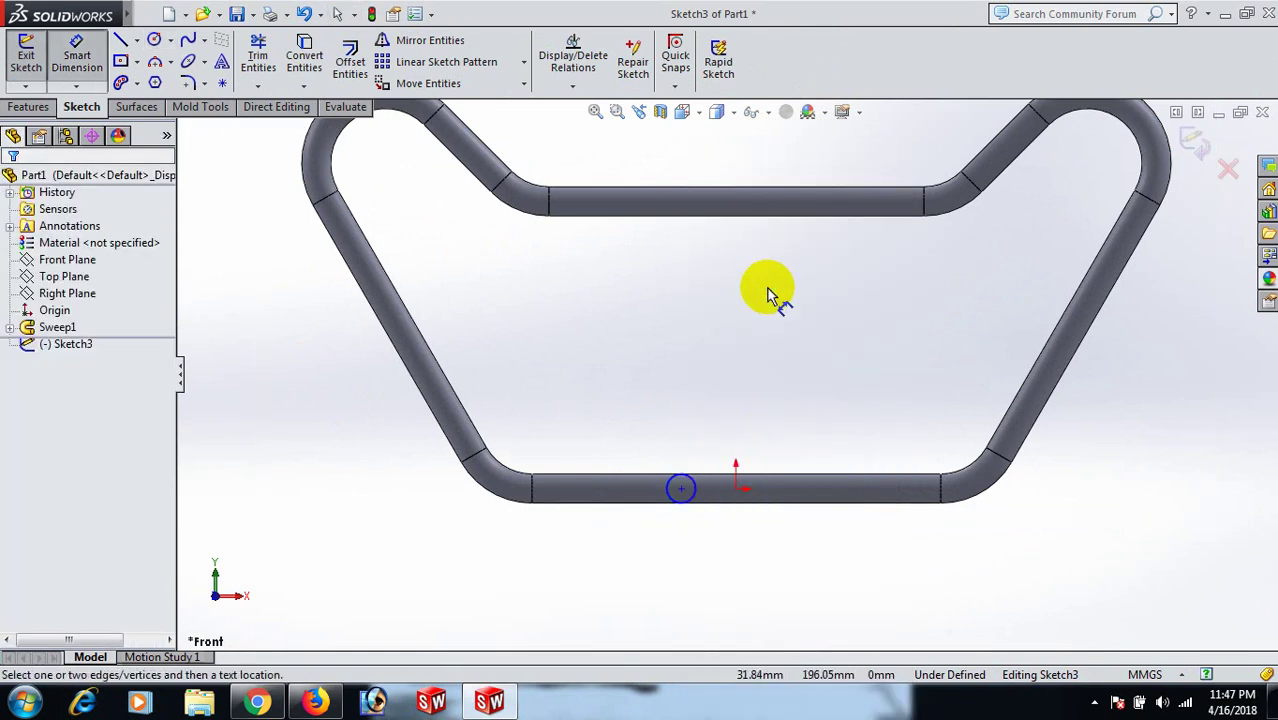
{"action": "scroll", "coordinate": [707, 500], "scroll_direction": "down", "scroll_amount": 3}
{"action": "left_click", "coordinate": [685, 456]}
{"action": "left_click", "coordinate": [719, 284]}
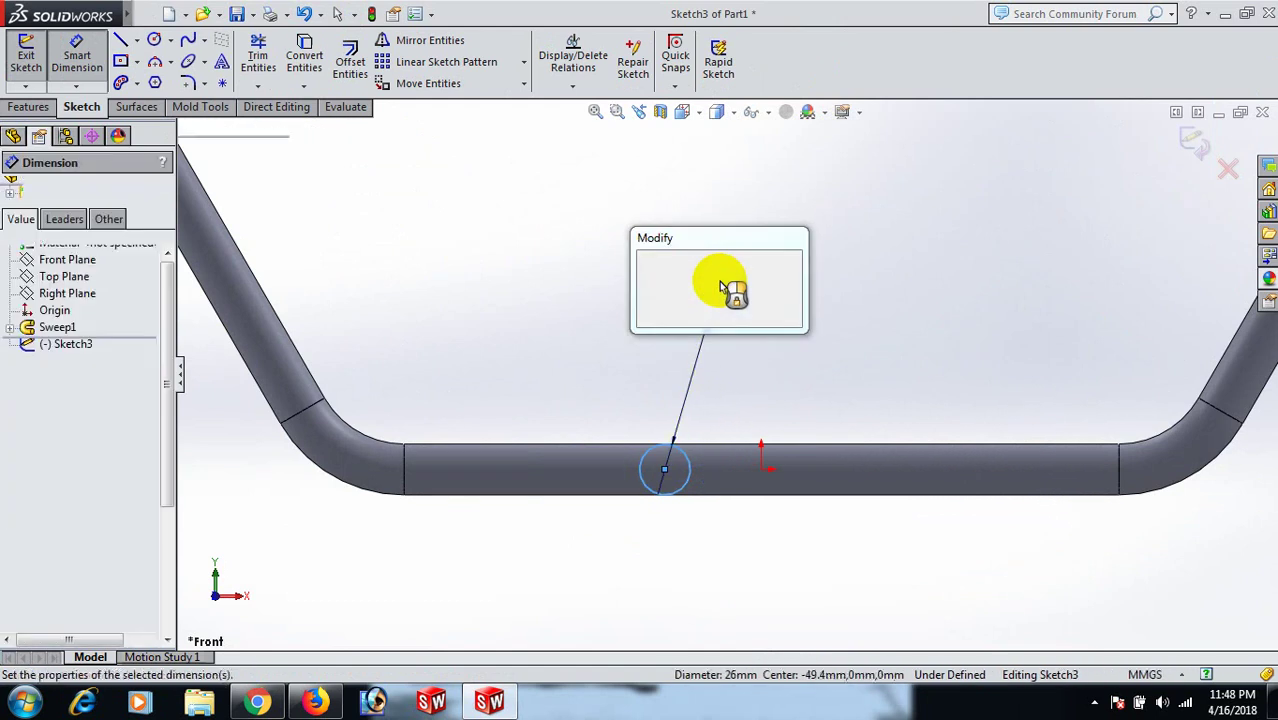
{"action": "type", "text": "26"}
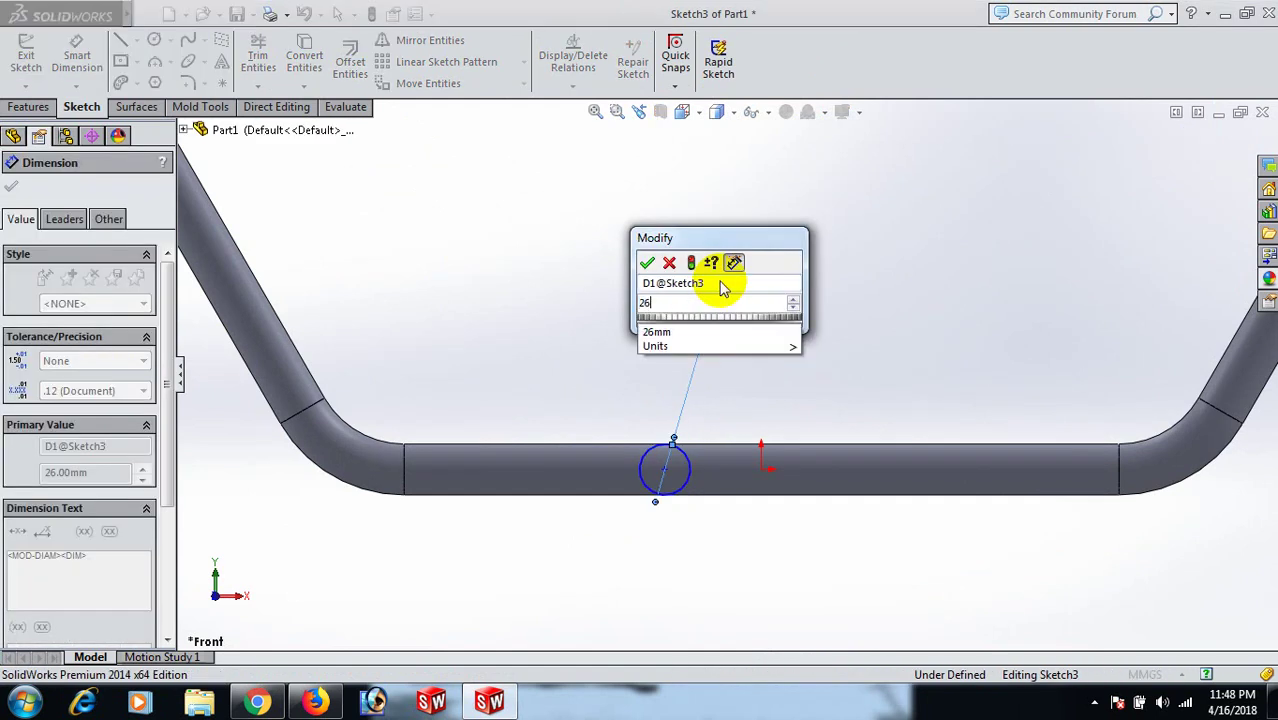
{"action": "key", "text": "Return"}
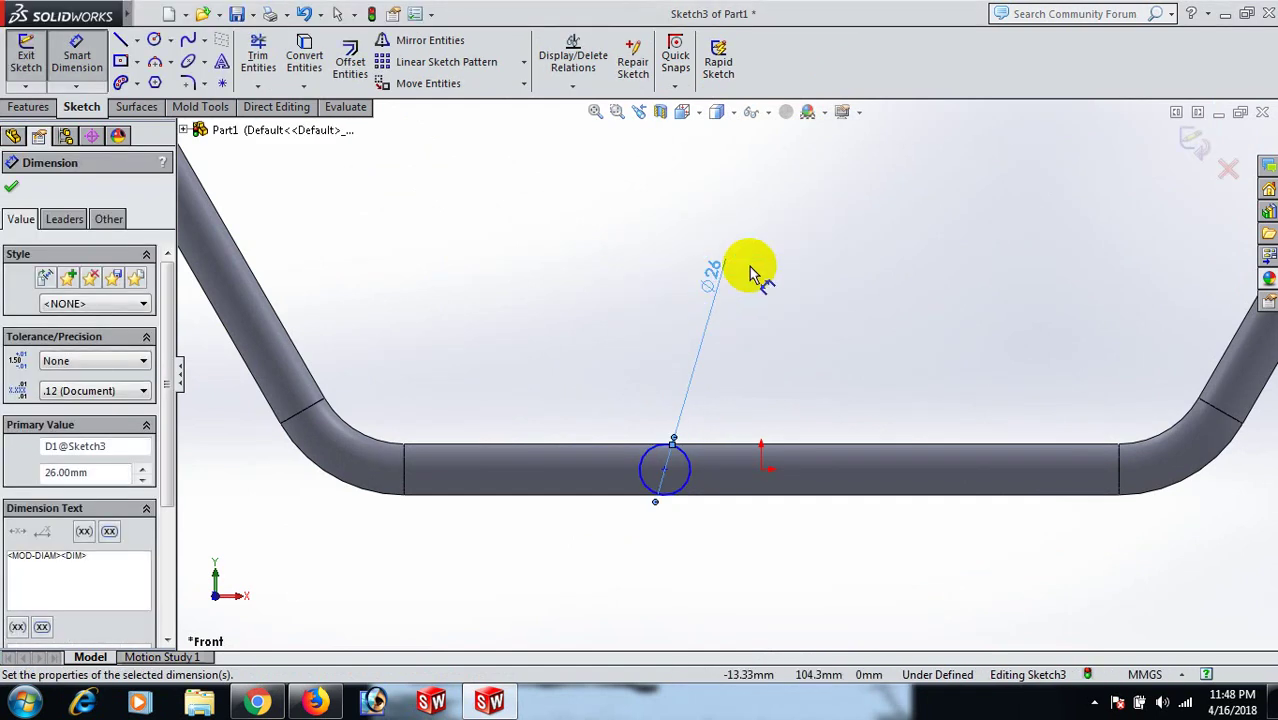
{"action": "left_click", "coordinate": [812, 302]}
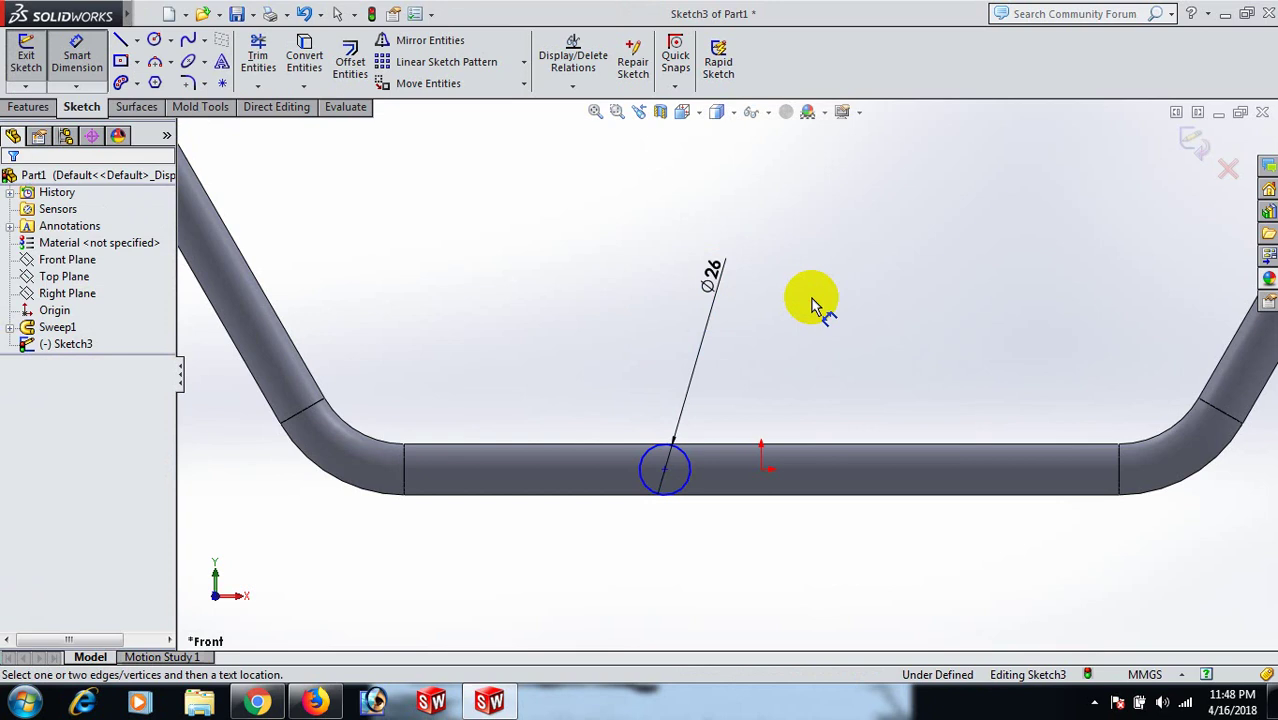
Dimension the horizontal distance from the circle's centre to the origin to 53 mm.
{"action": "left_click", "coordinate": [677, 479]}
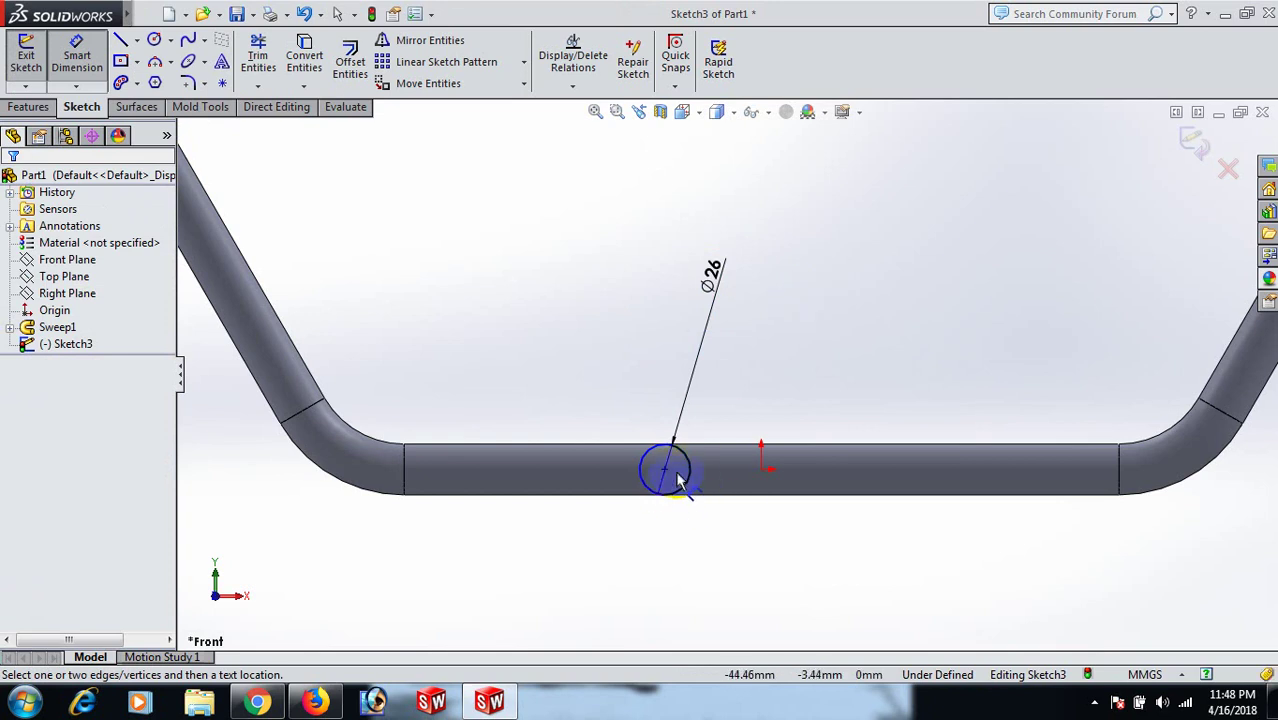
{"action": "left_click", "coordinate": [665, 471]}
{"action": "left_click", "coordinate": [761, 472]}
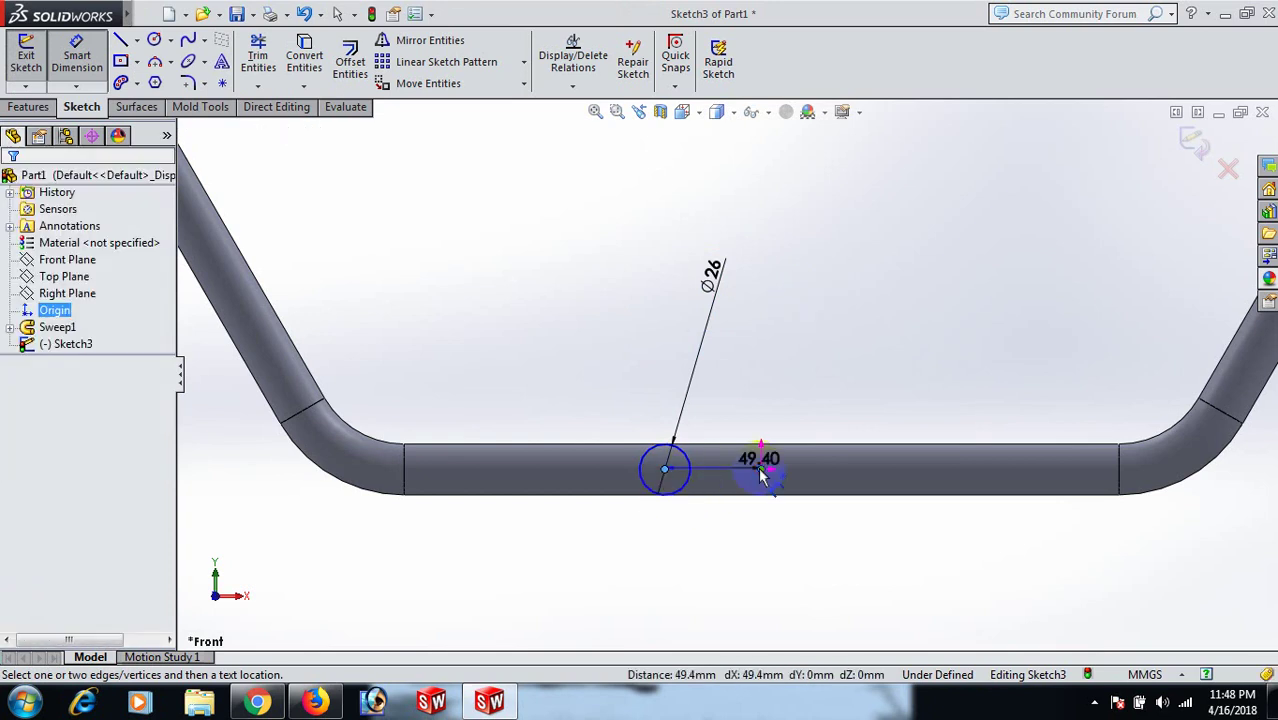
{"action": "left_click_drag", "start_coordinate": [740, 300], "coordinate": [731, 229]}
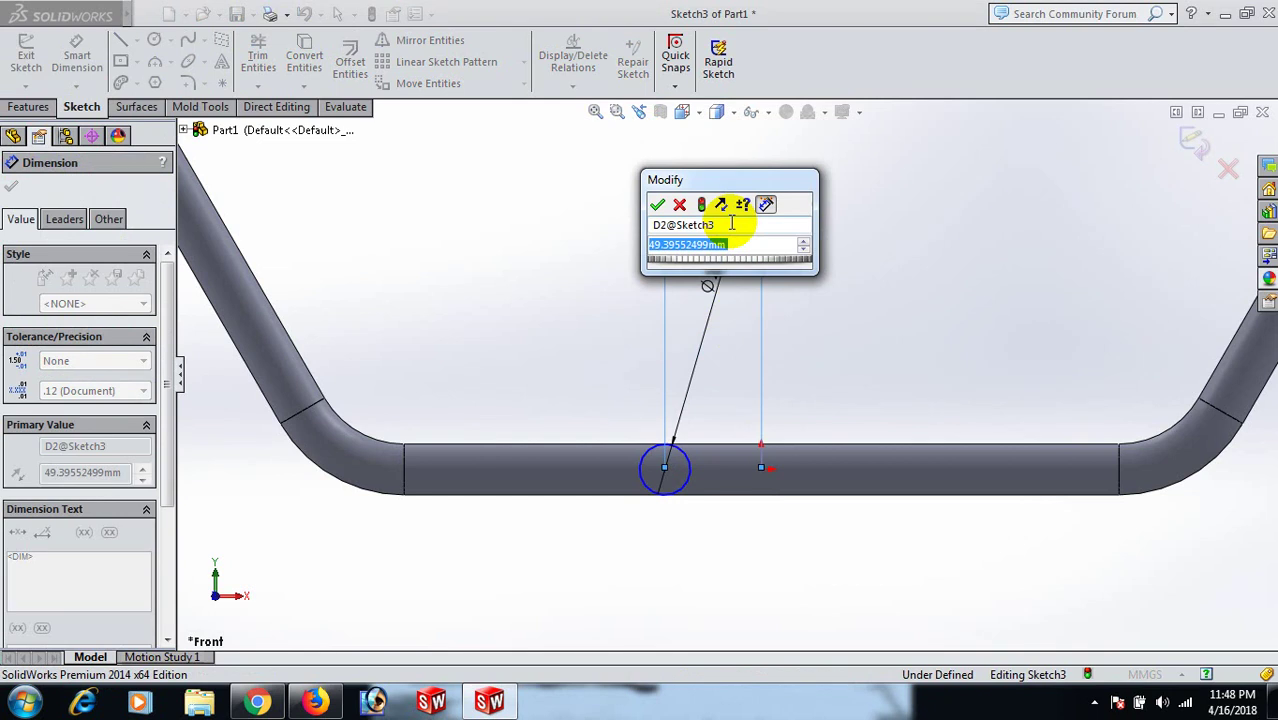
{"action": "type", "text": "53"}
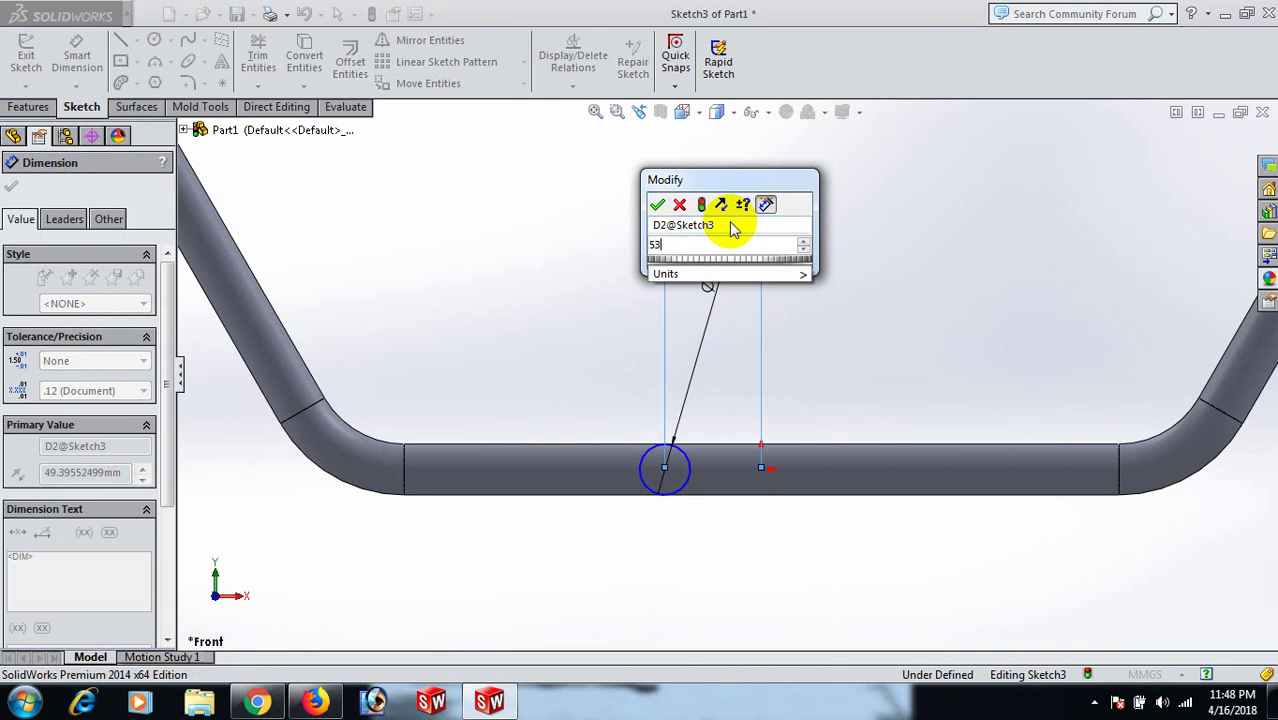
{"action": "key", "text": "Return"}
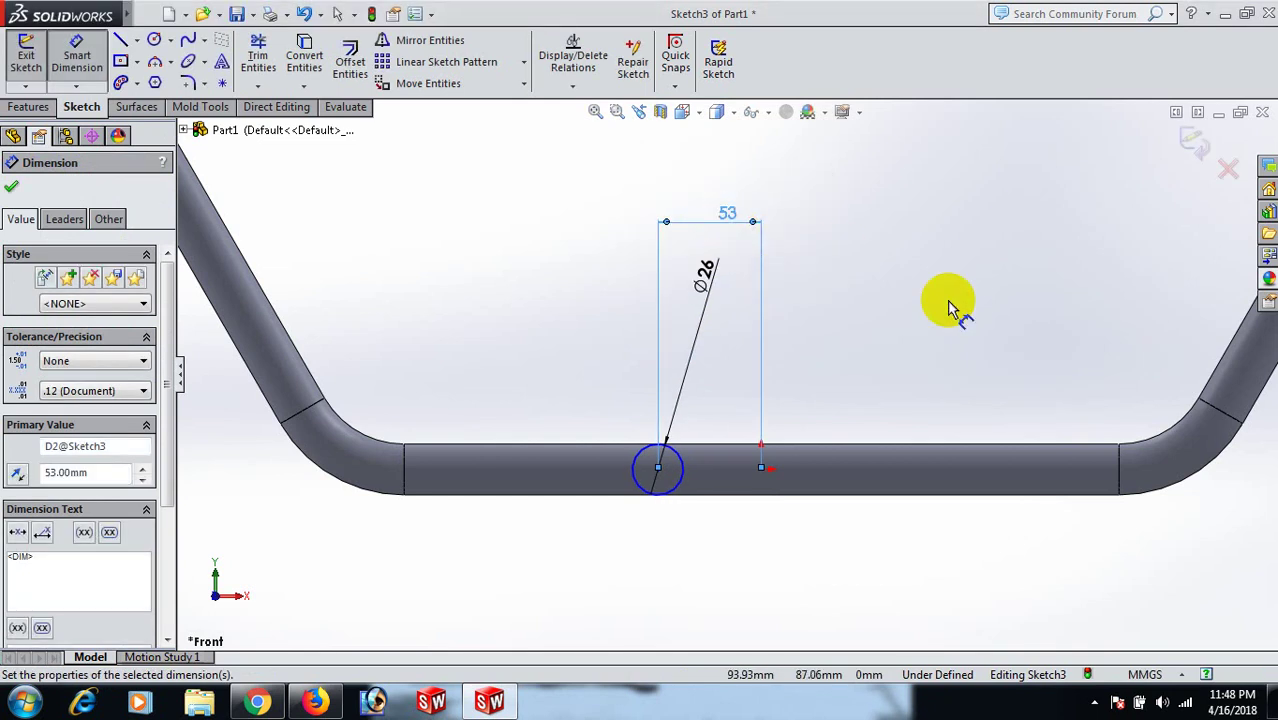
{"action": "left_click", "coordinate": [954, 301]}
{"action": "right_click", "coordinate": [954, 301]}
{"action": "left_click", "coordinate": [1034, 220]}
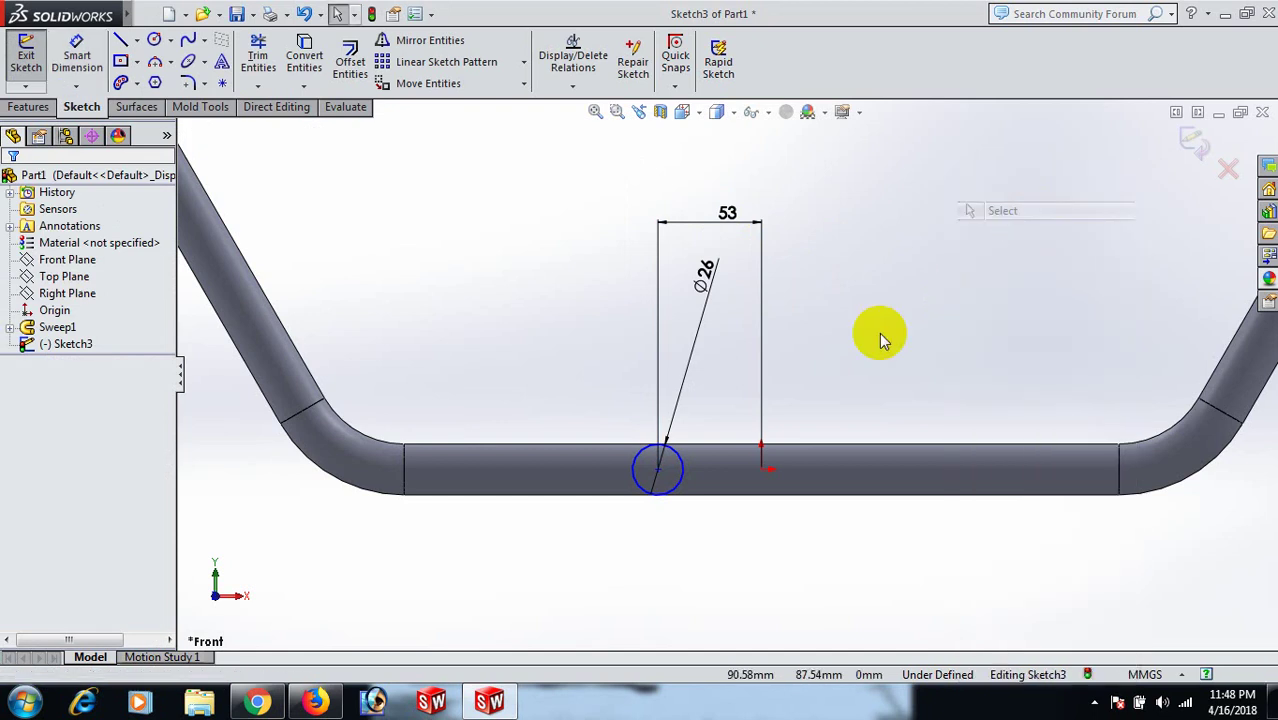
Add a Horizontal relation between the circle's centre and the origin.
{"action": "left_click", "coordinate": [658, 472]}
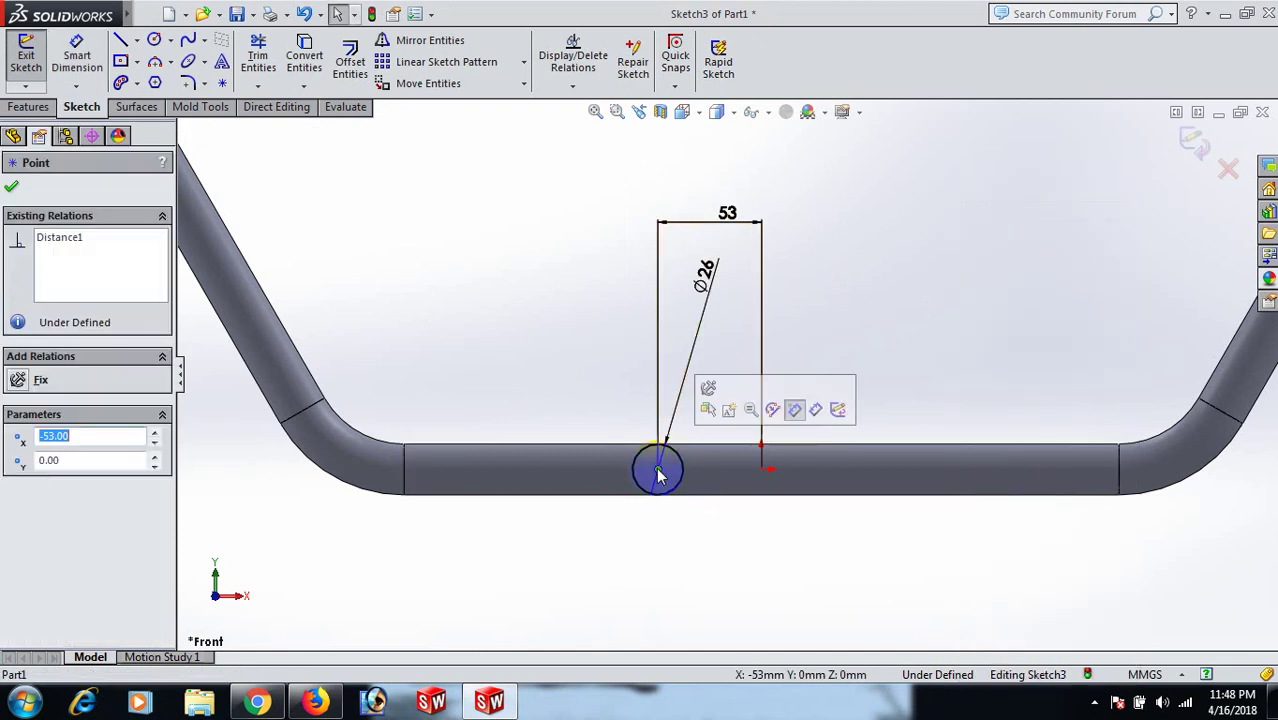
{"action": "left_click", "coordinate": [762, 468], "text": "ctrl"}
{"action": "left_click", "coordinate": [22, 489]}
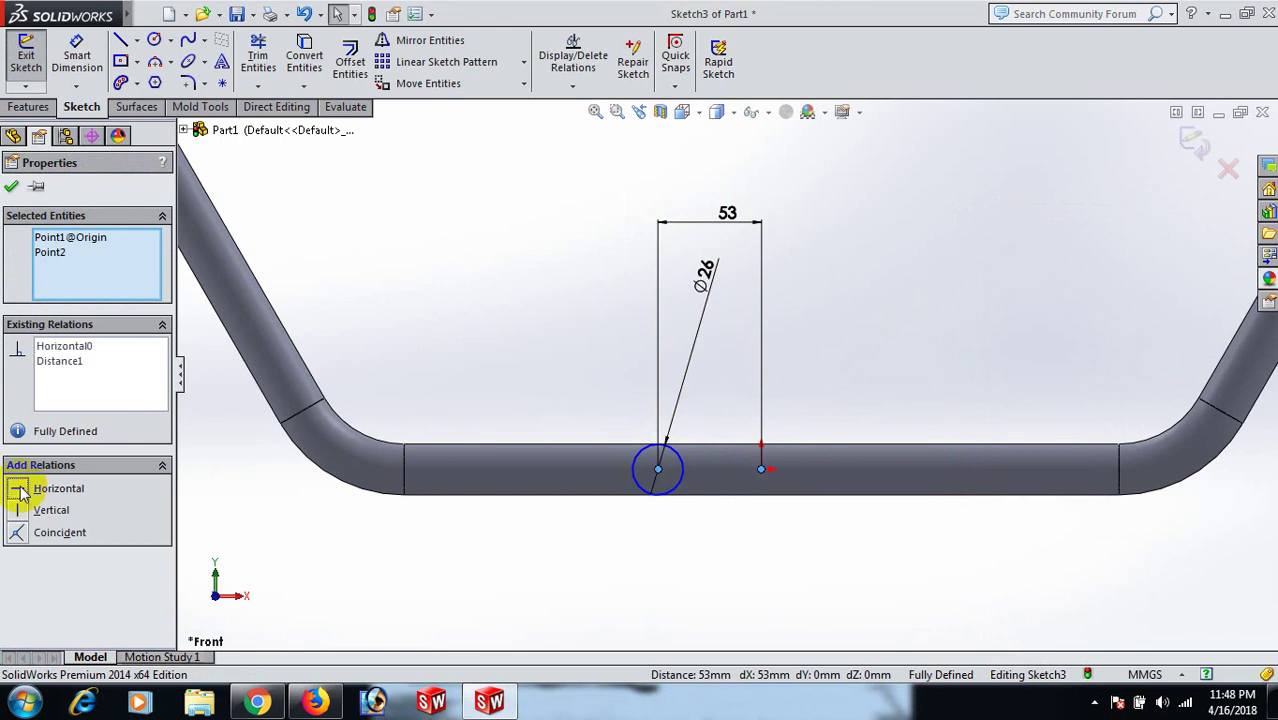
{"action": "left_click", "coordinate": [860, 588]}
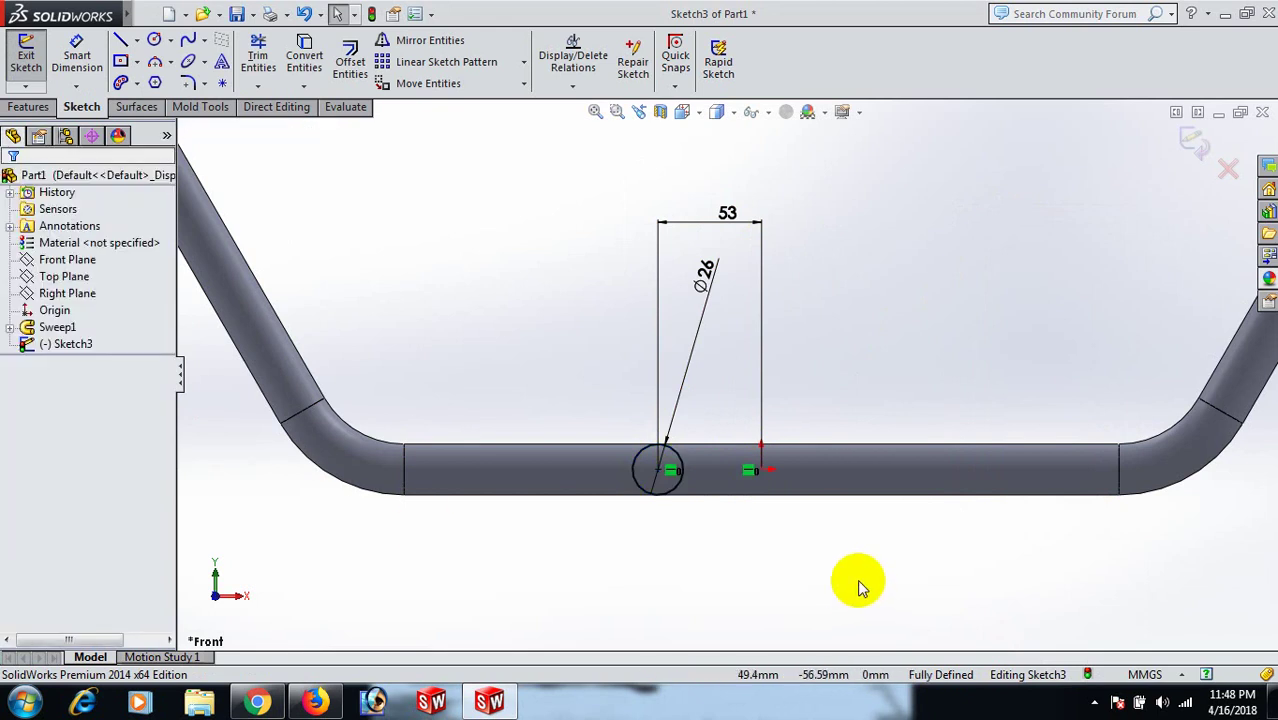
Finish and exit the sketch of the 26 mm circle on the lower tube.
{"action": "key", "text": "z"}
{"action": "key", "text": "z"}
{"action": "key", "text": "z"}
{"action": "key", "text": "z"}
{"action": "key", "text": "z"}
{"action": "key", "text": "z"}
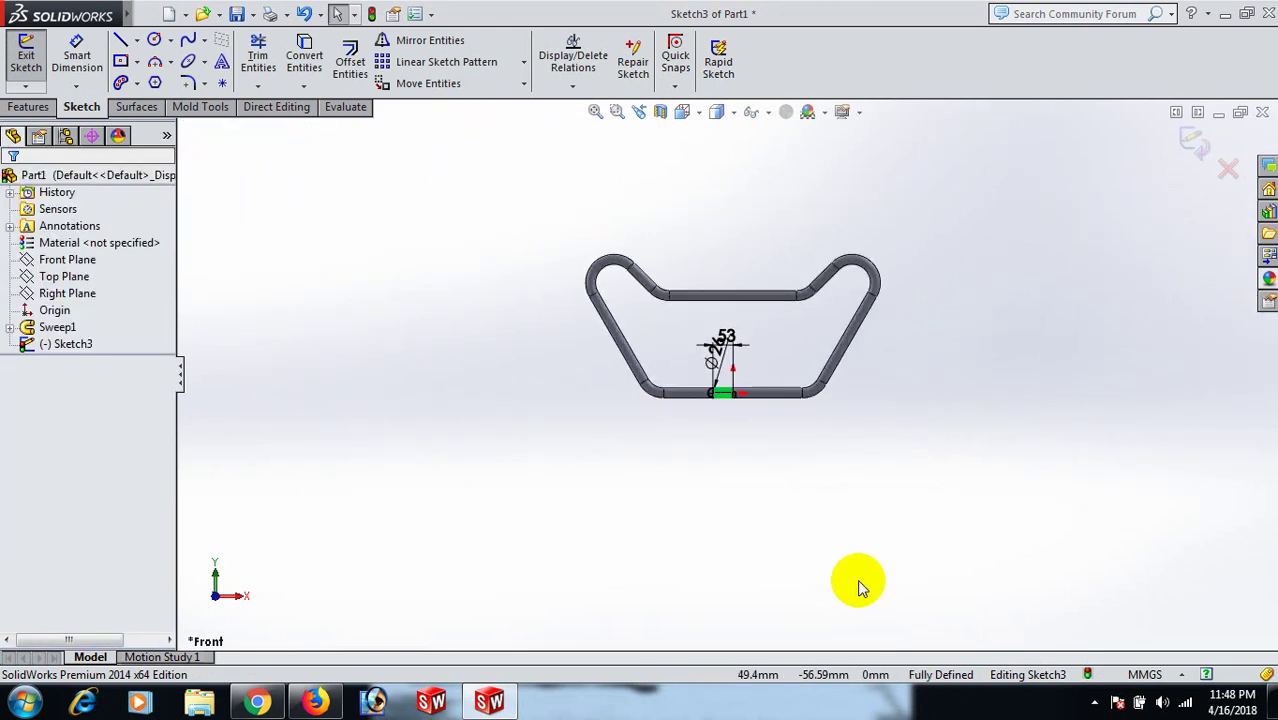
{"action": "middle_click_drag", "start_coordinate": [941, 565], "coordinate": [770, 385]}
{"action": "scroll", "coordinate": [750, 360], "scroll_direction": "down", "scroll_amount": 3}
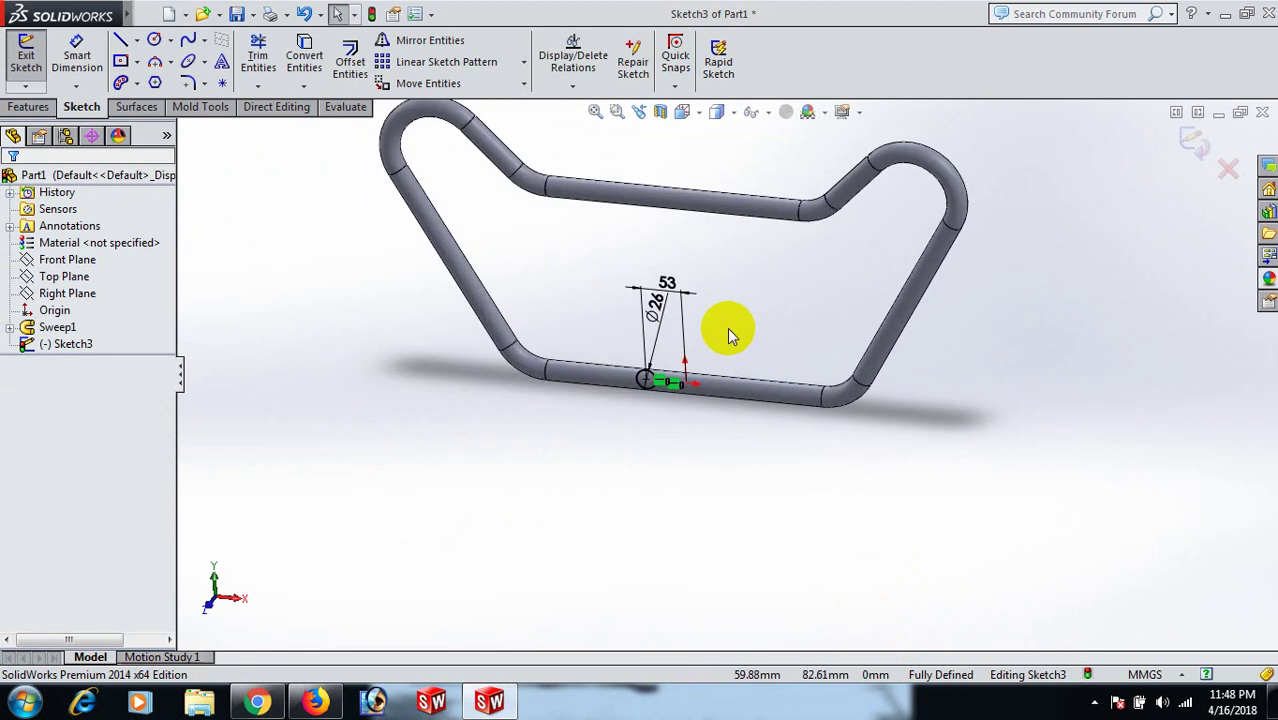
{"action": "left_click", "coordinate": [62, 262]}
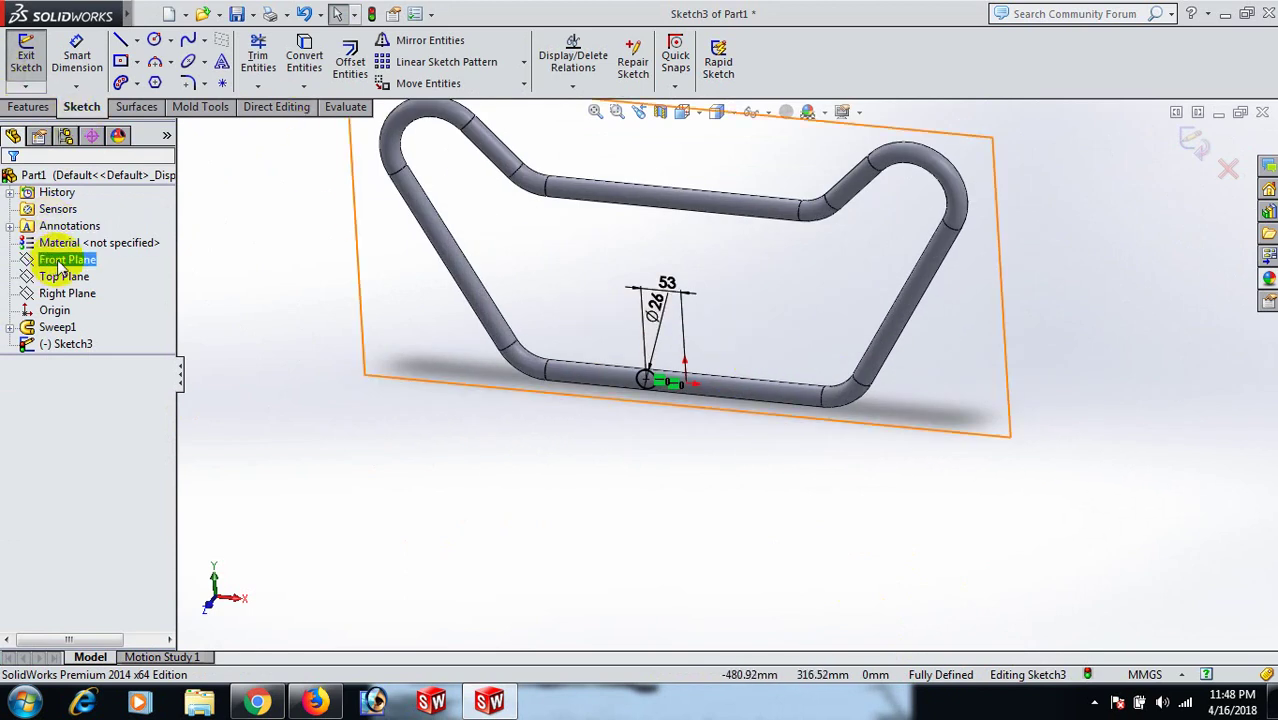
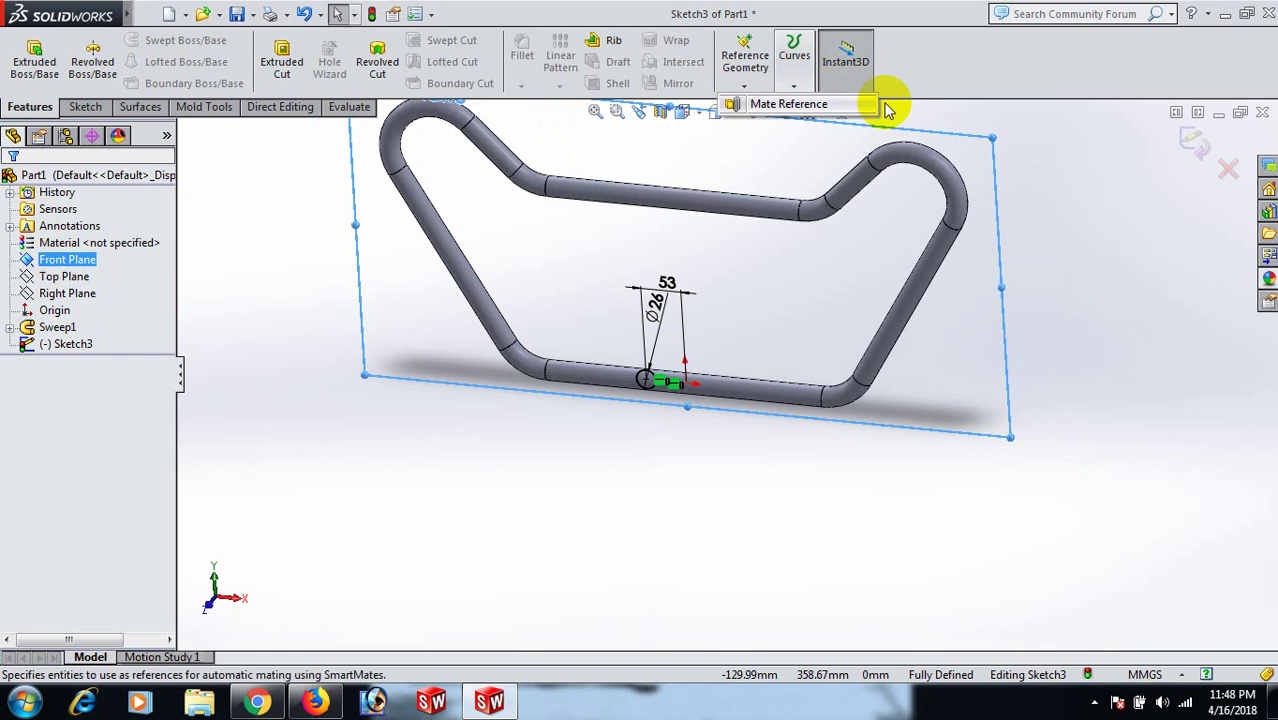
{"action": "left_click", "coordinate": [1190, 138]}
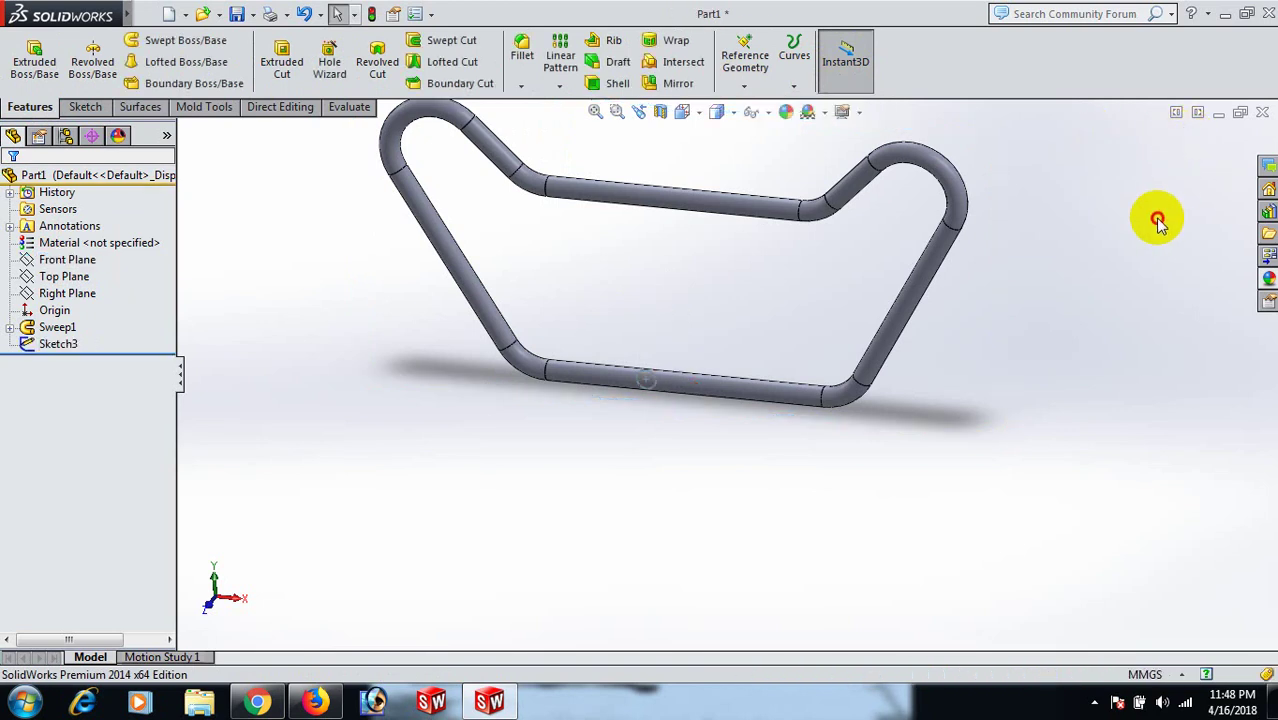
Create a reference plane parallel to the Front Plane at an offset of 49 mm.
{"action": "left_click", "coordinate": [66, 260]}
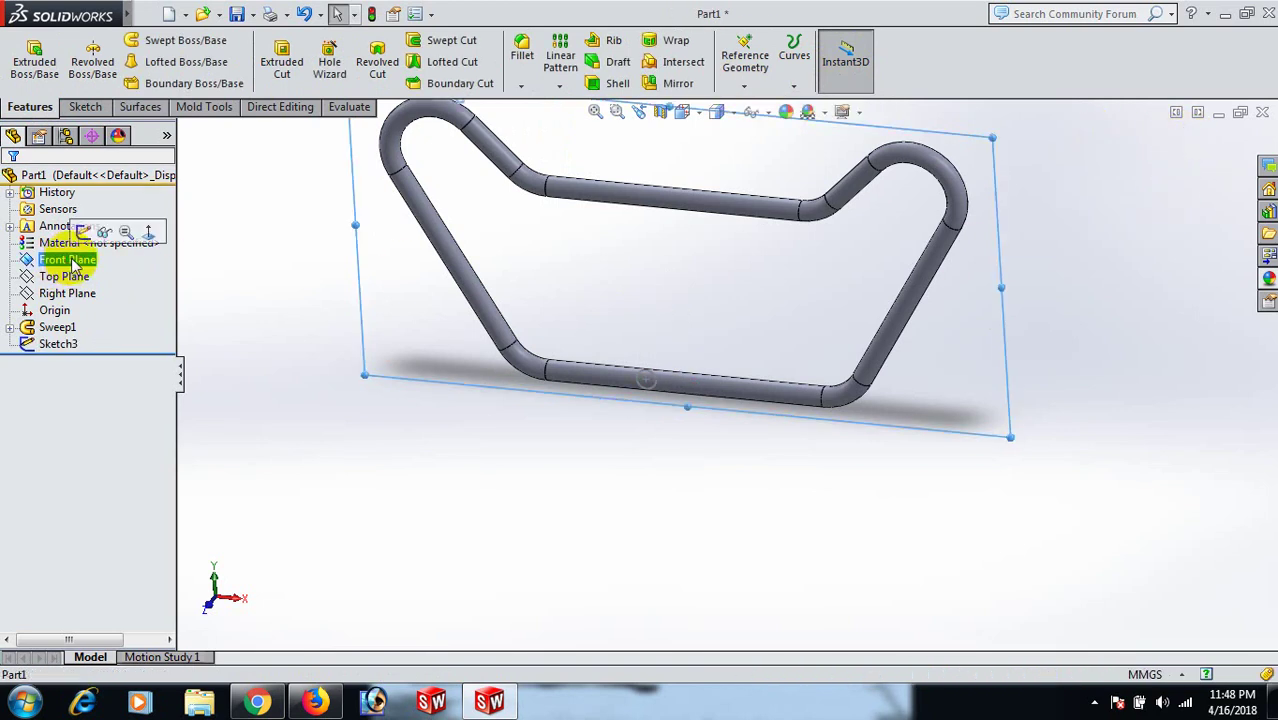
{"action": "left_click", "coordinate": [744, 86]}
{"action": "left_click", "coordinate": [759, 104]}
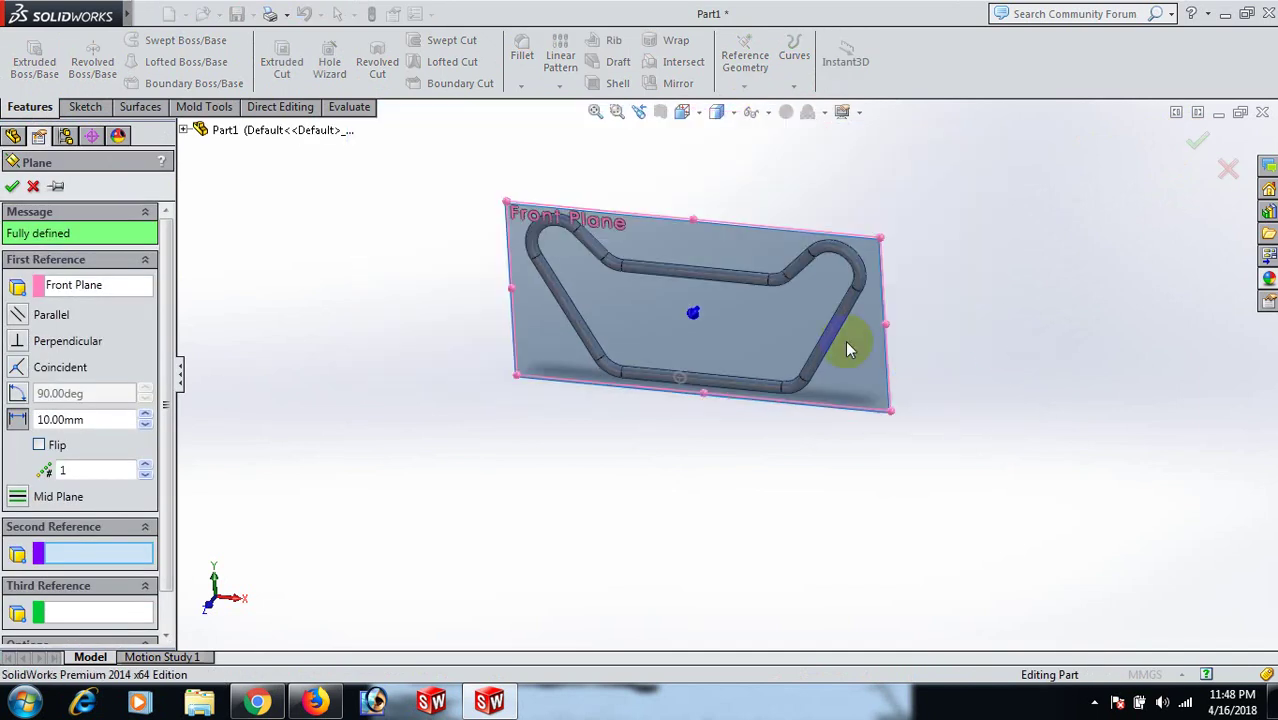
{"action": "double_click", "coordinate": [104, 418]}
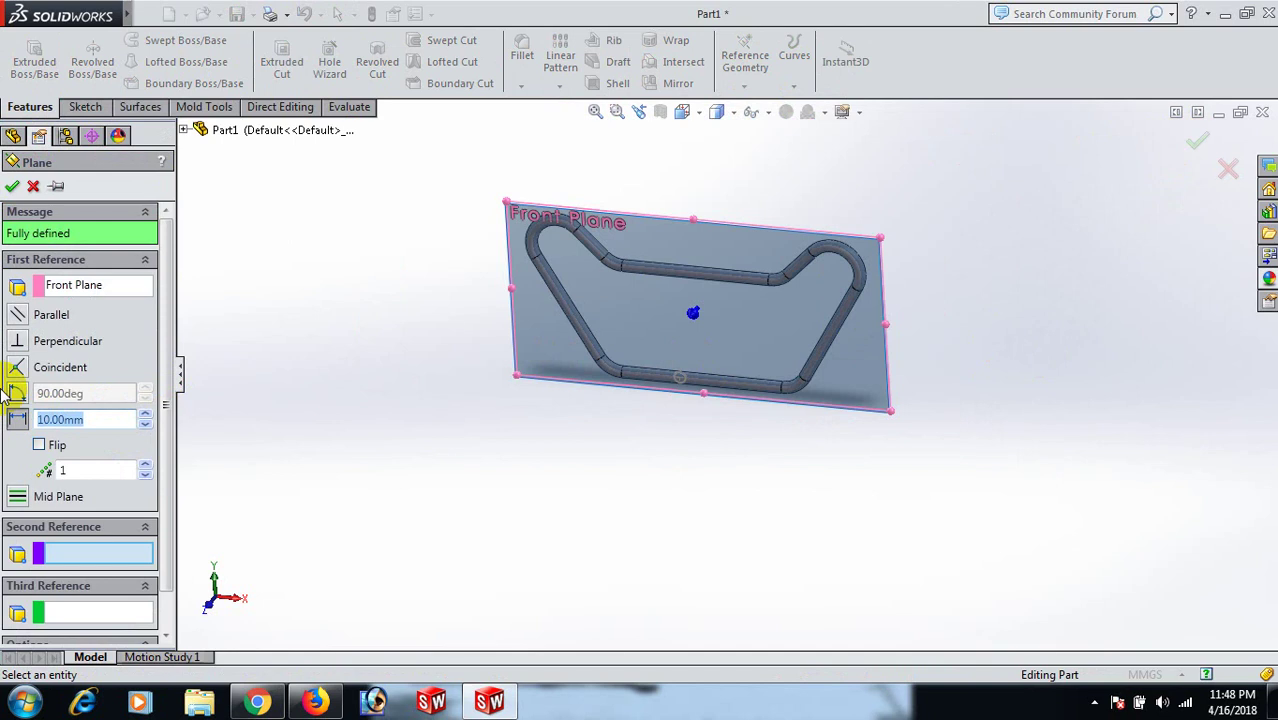
{"action": "key", "text": "Return"}
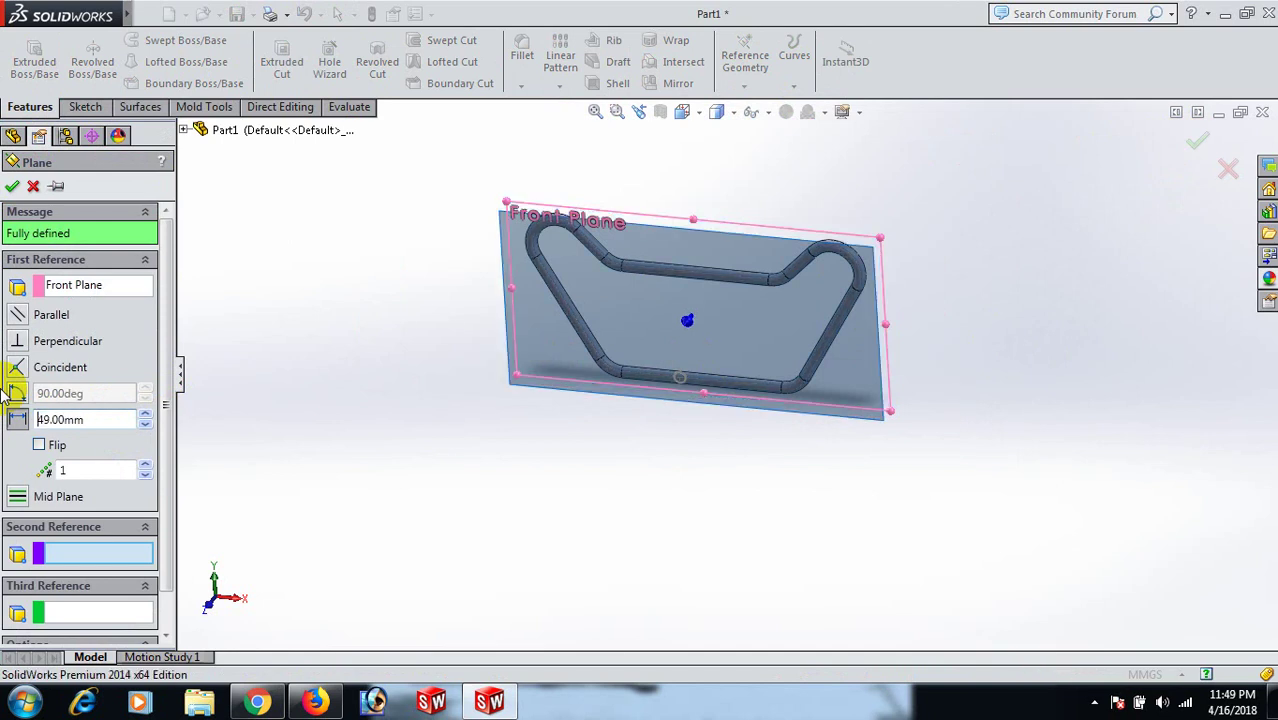
{"action": "middle_click_drag", "start_coordinate": [1064, 274], "coordinate": [945, 292]}
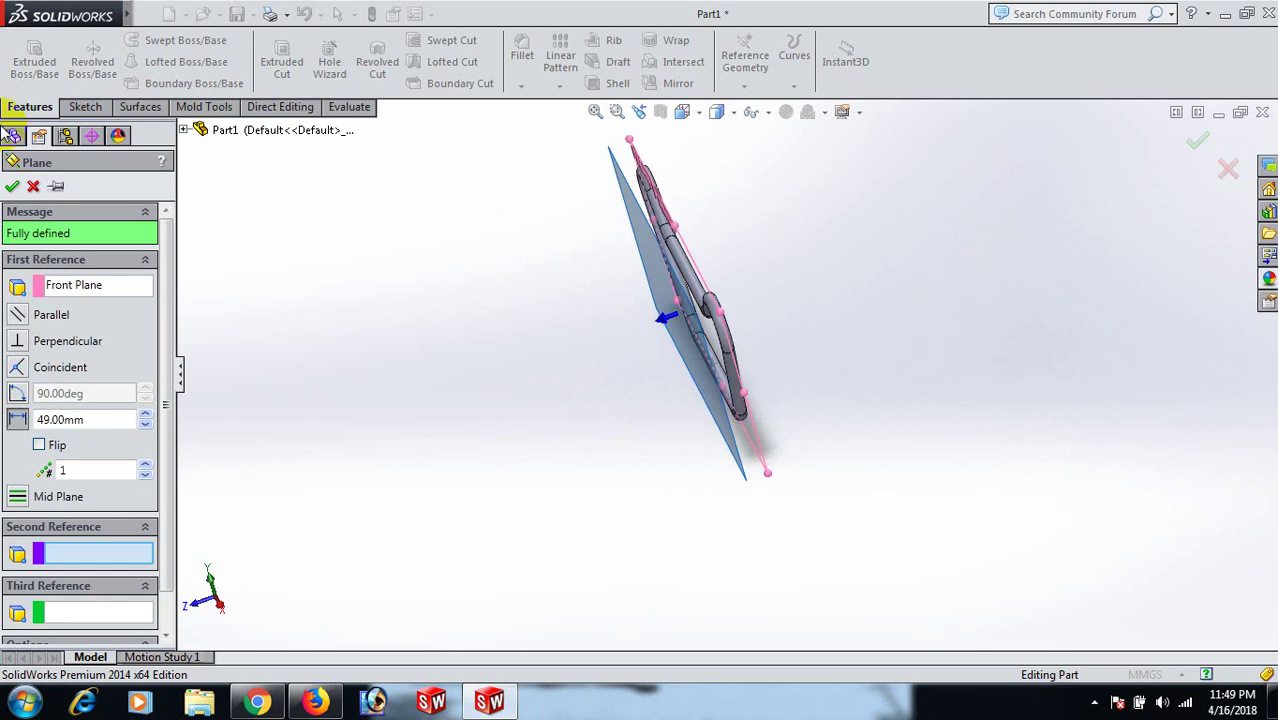
{"action": "left_click", "coordinate": [13, 187]}
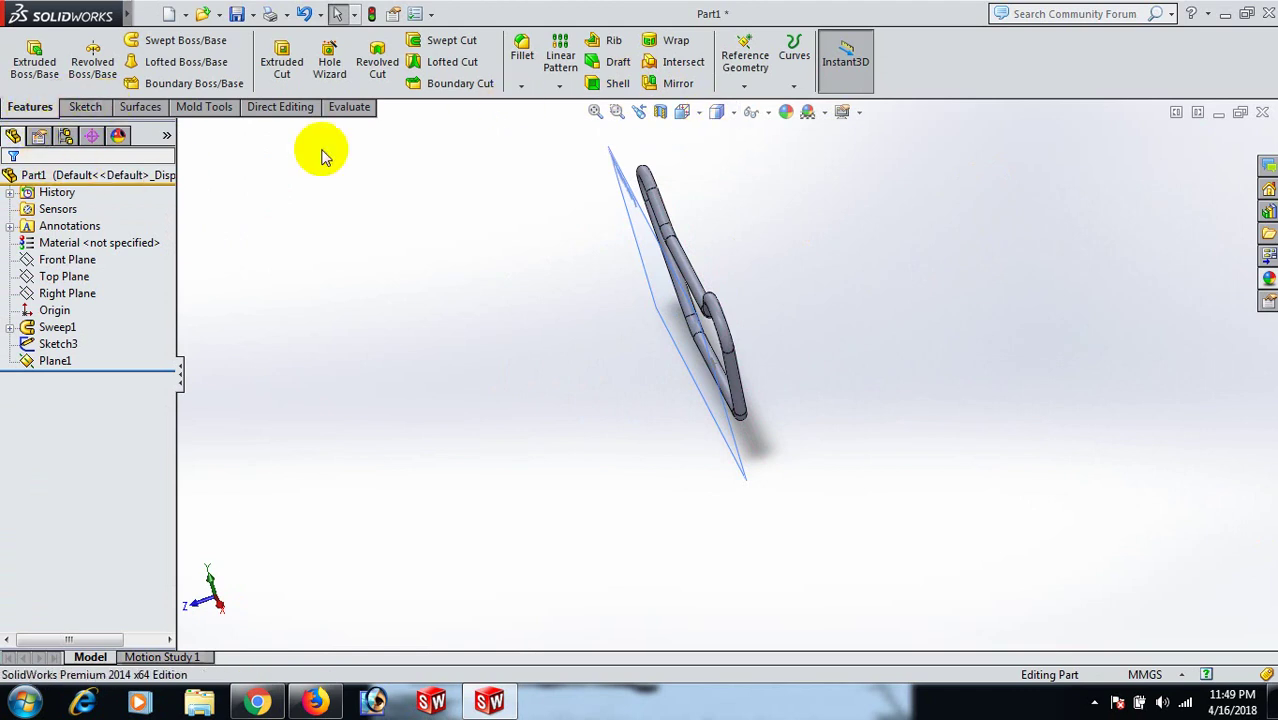
Create a second reference plane offset 100 mm from Plane1, on the side away from the tube frame.
{"action": "left_click", "coordinate": [746, 86]}
{"action": "left_click", "coordinate": [762, 101]}
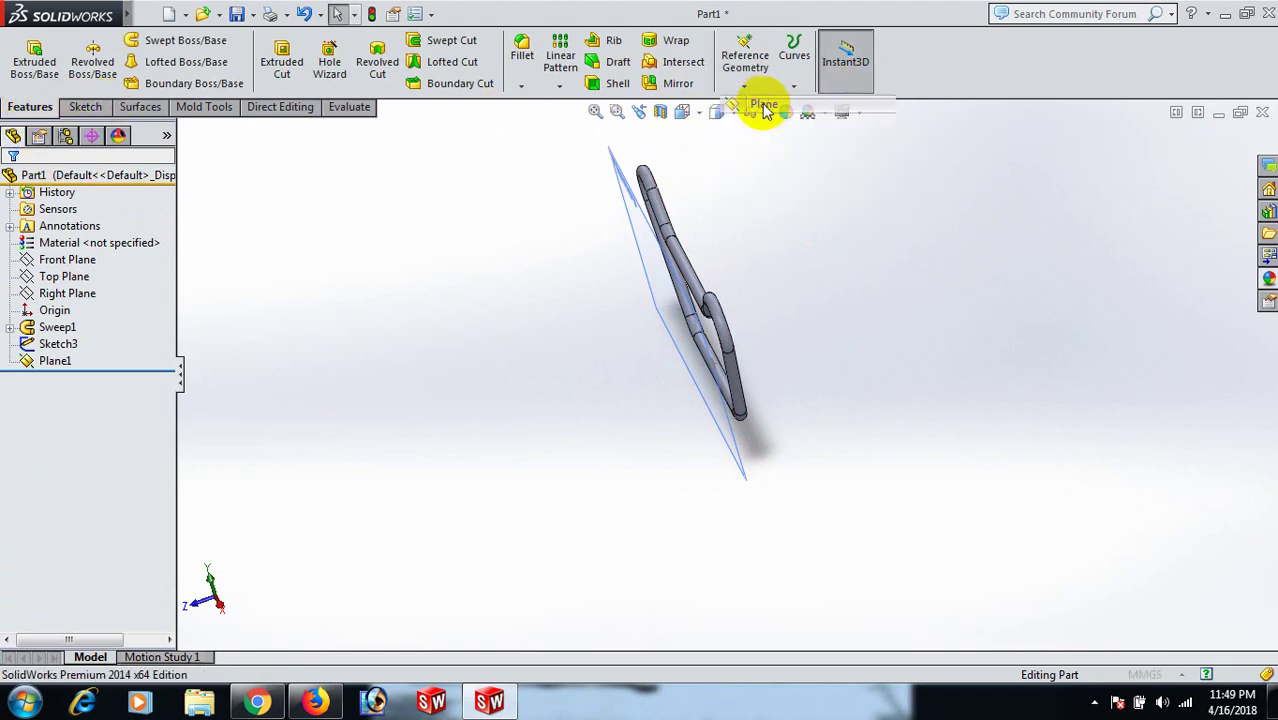
{"action": "left_click", "coordinate": [731, 452]}
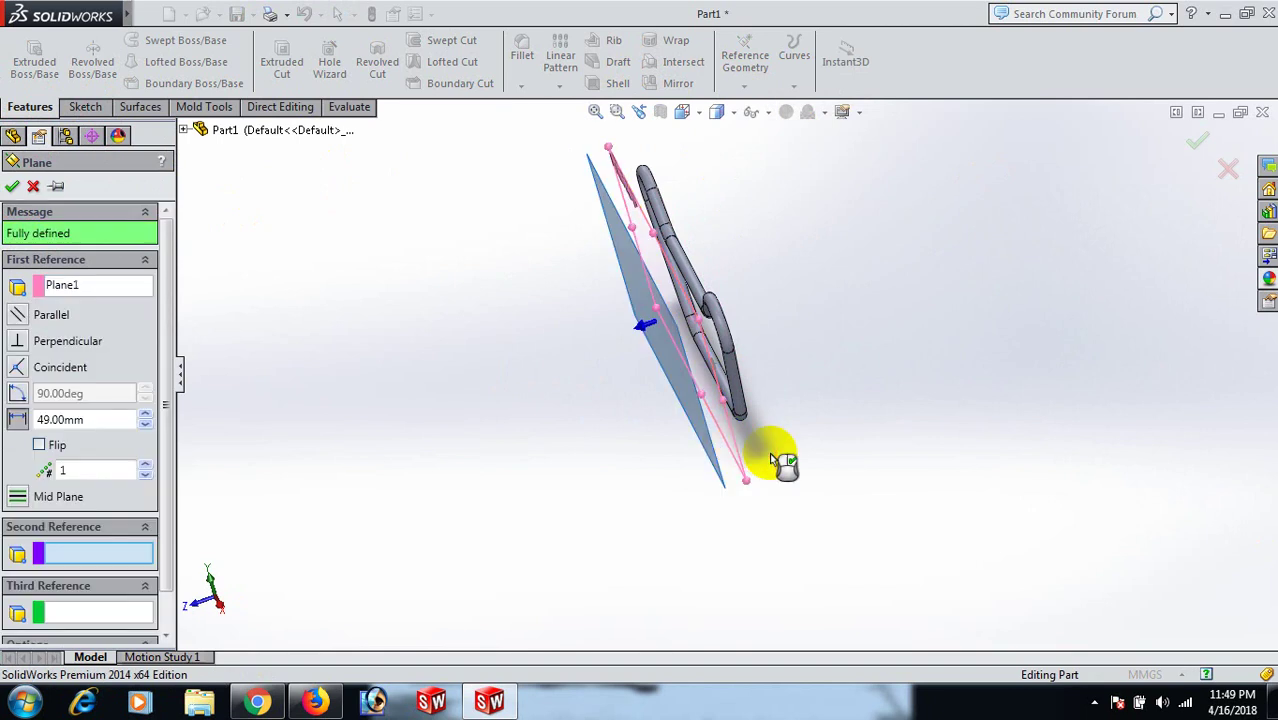
{"action": "middle_click_drag", "start_coordinate": [924, 428], "coordinate": [938, 483]}
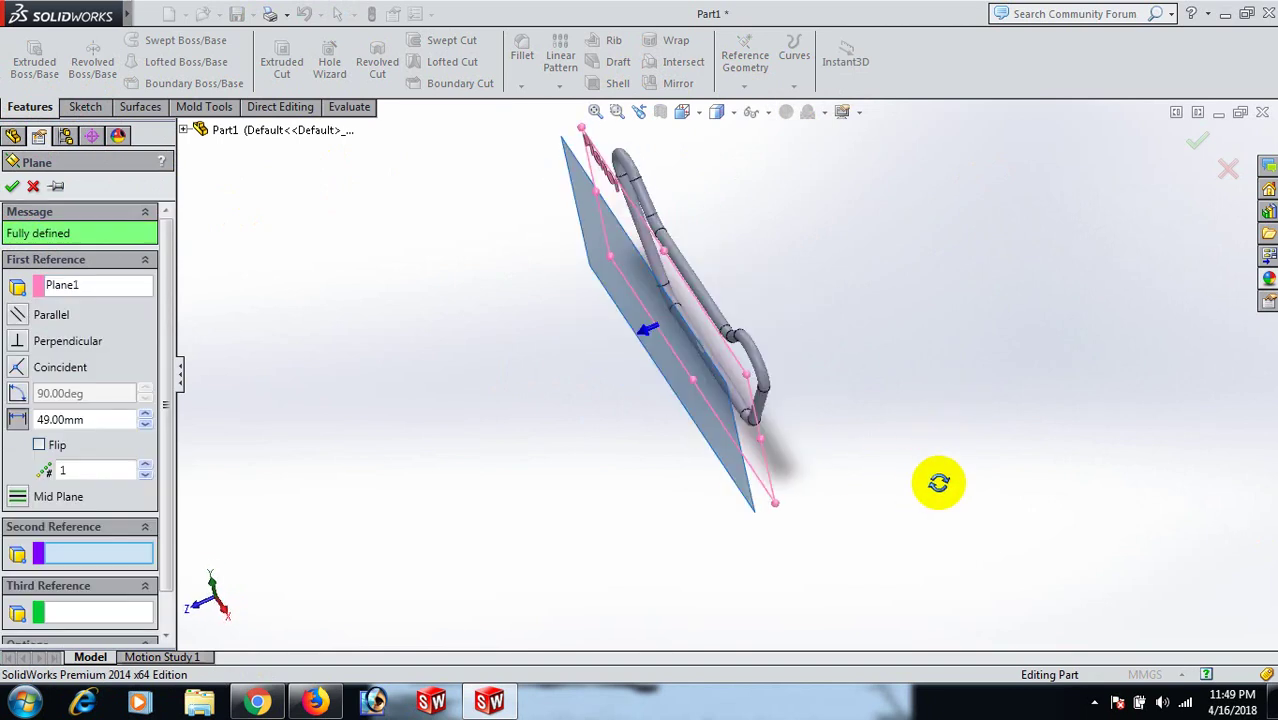
{"action": "left_click_drag", "start_coordinate": [95, 419], "coordinate": [30, 414]}
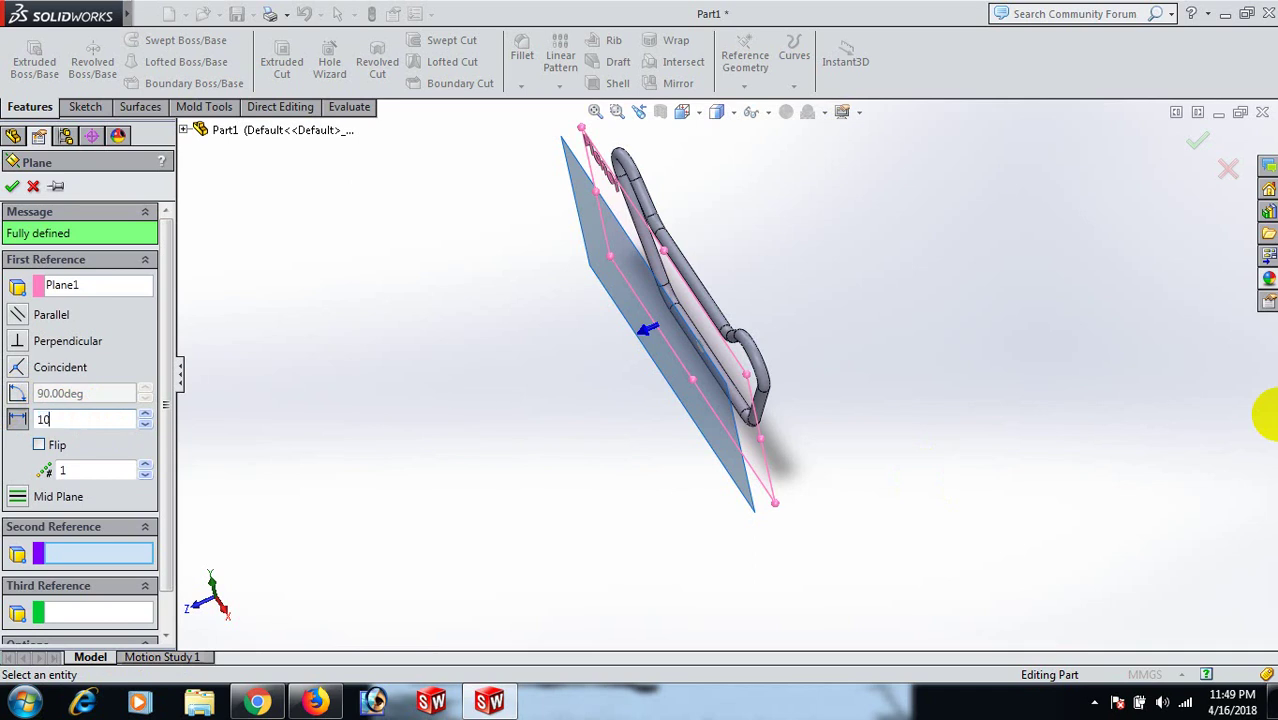
{"action": "type", "text": "100"}
{"action": "key", "text": "Return"}
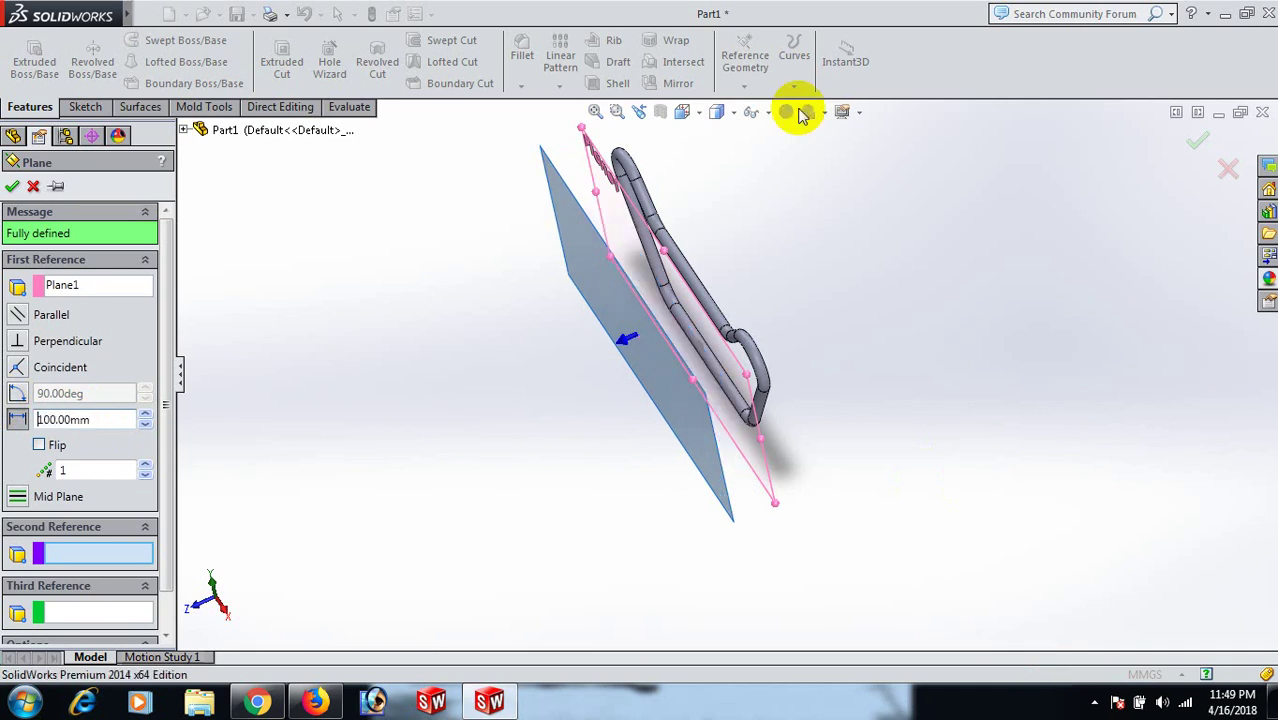
{"action": "left_click", "coordinate": [12, 188]}
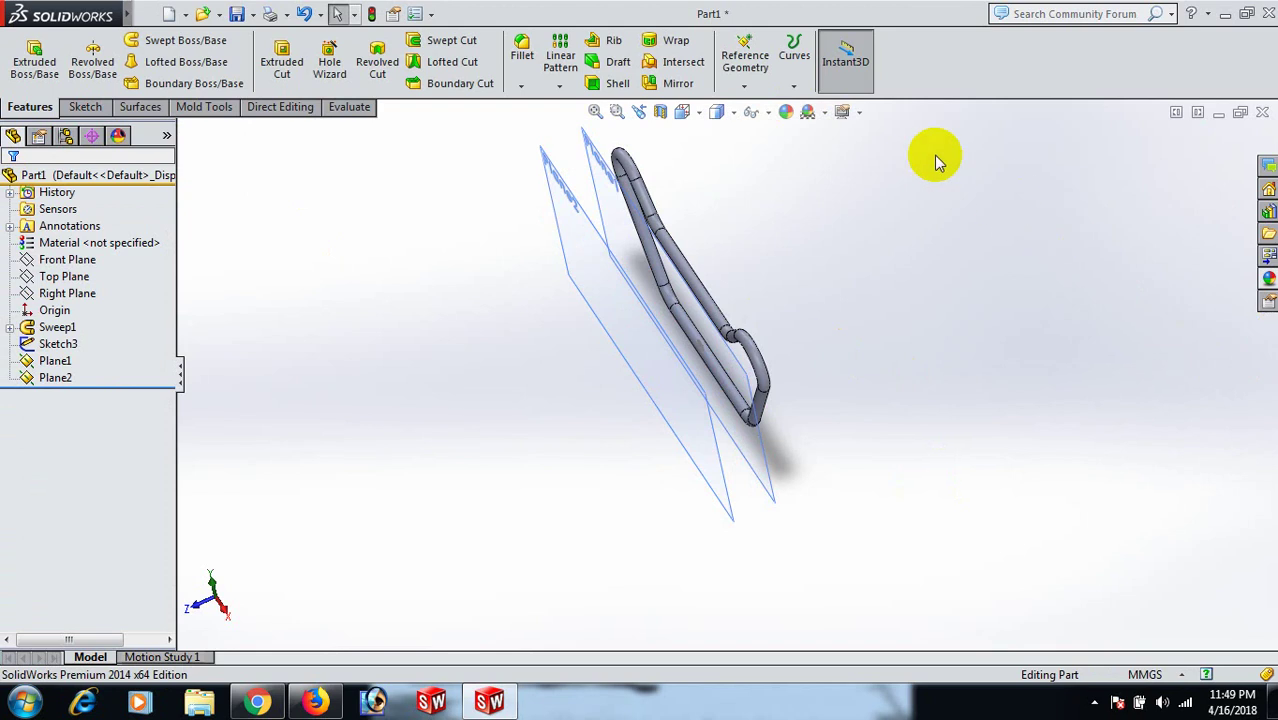
Create a third reference plane offset 154 mm from Plane1, on the same side as Plane2.
{"action": "left_click", "coordinate": [745, 87]}
{"action": "left_click", "coordinate": [760, 104]}
{"action": "middle_click_drag", "start_coordinate": [887, 308], "coordinate": [878, 370]}
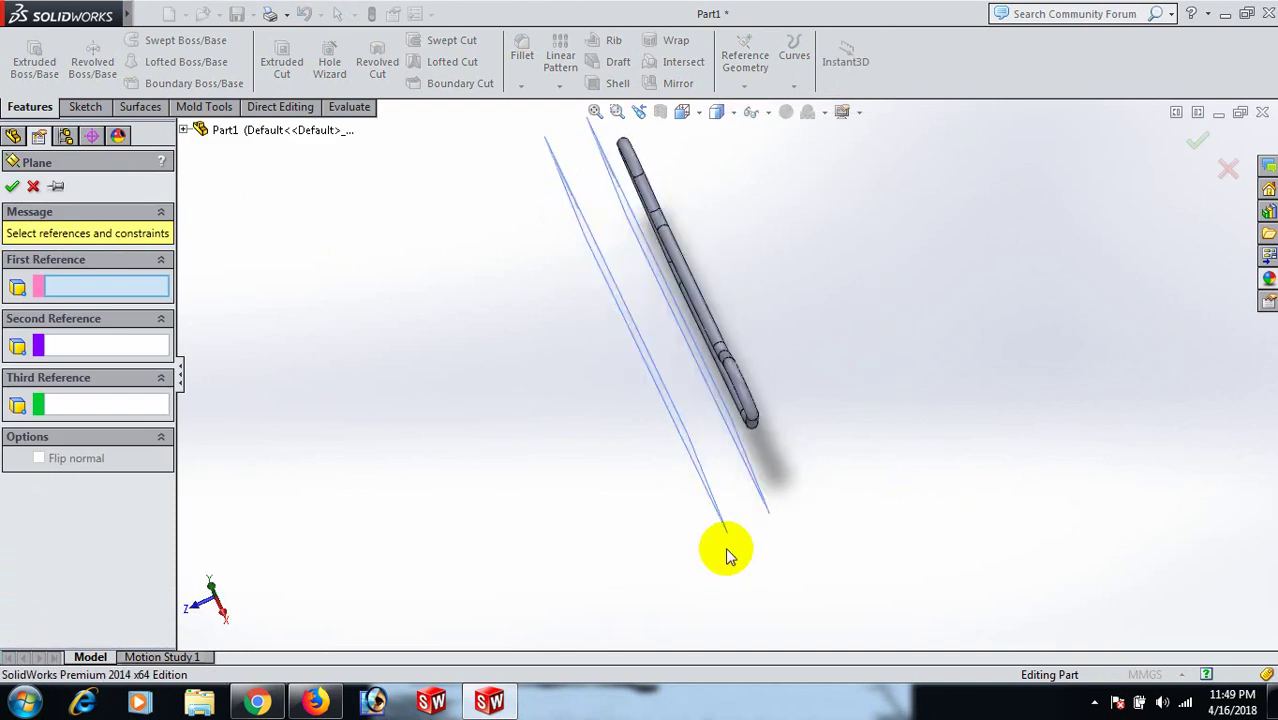
{"action": "left_click", "coordinate": [760, 510]}
{"action": "left_click_drag", "start_coordinate": [93, 417], "coordinate": [5, 418]}
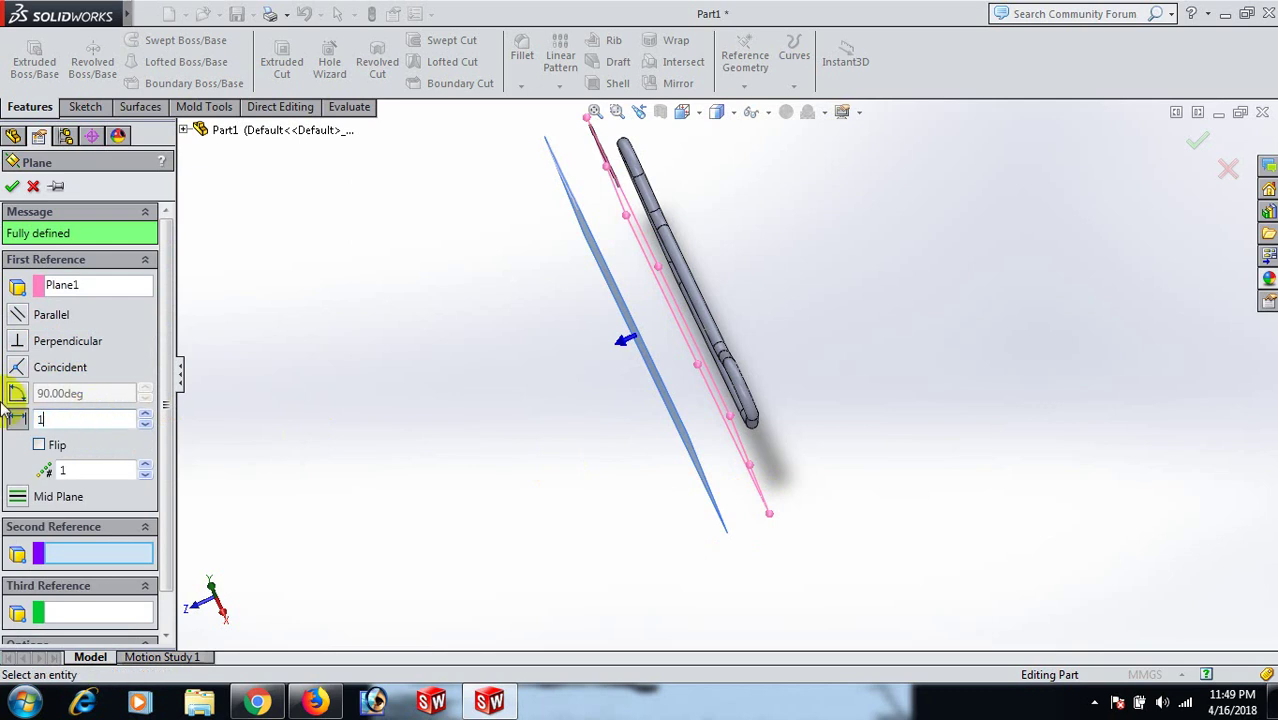
{"action": "type", "text": "154"}
{"action": "key", "text": "Return"}
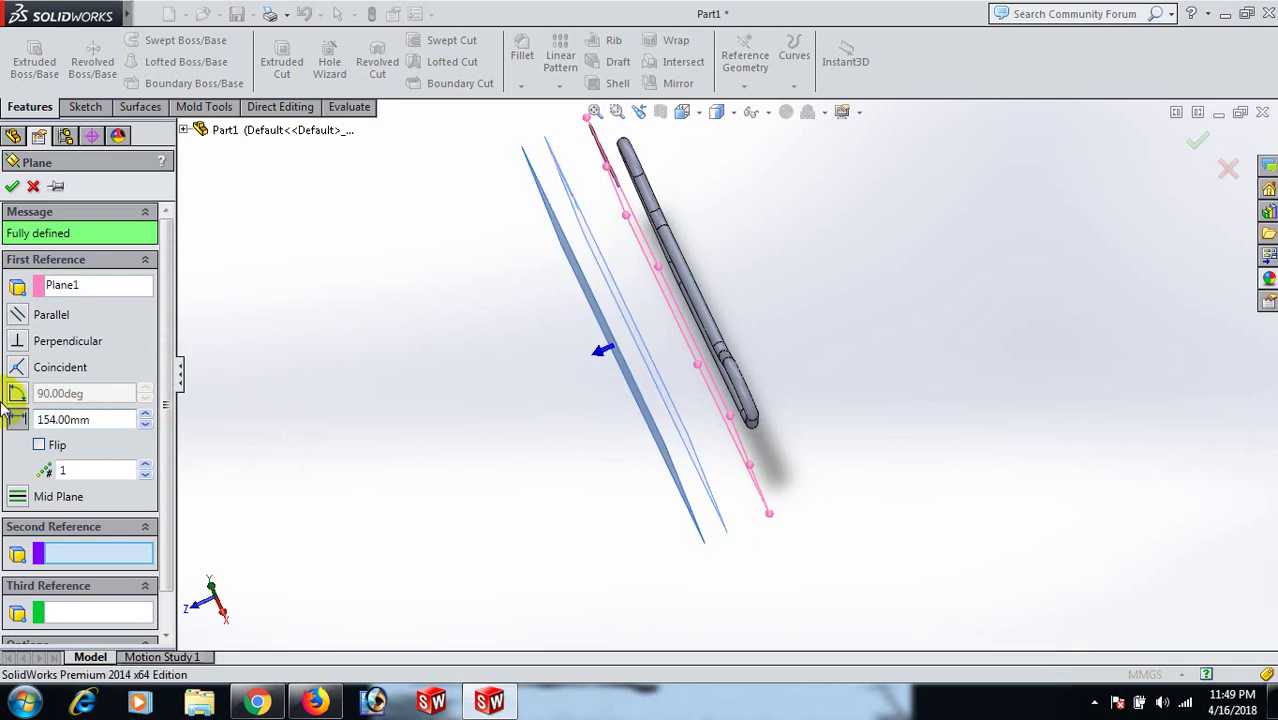
{"action": "middle_click_drag", "start_coordinate": [693, 434], "coordinate": [1120, 584]}
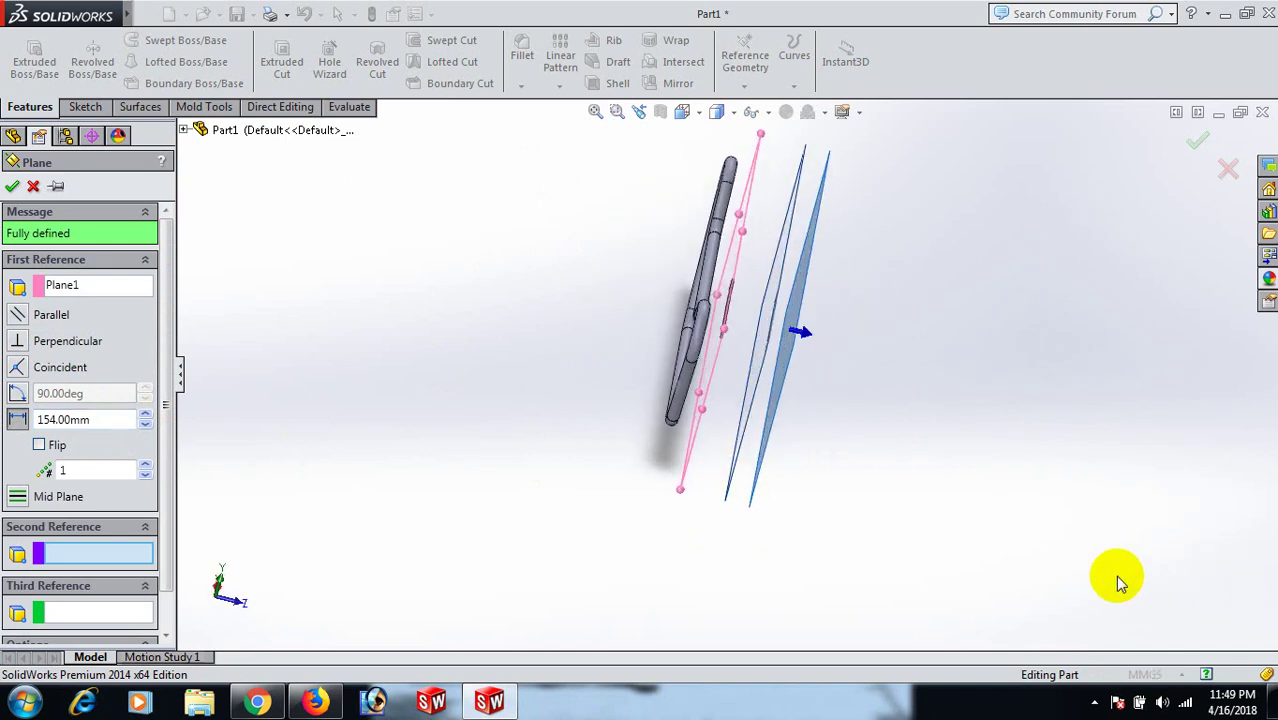
{"action": "left_click", "coordinate": [13, 187]}
Start a sketch on Plane1 and orient the view normal to it.
{"action": "middle_click_drag", "start_coordinate": [785, 300], "coordinate": [797, 463]}
{"action": "left_click", "coordinate": [808, 440]}
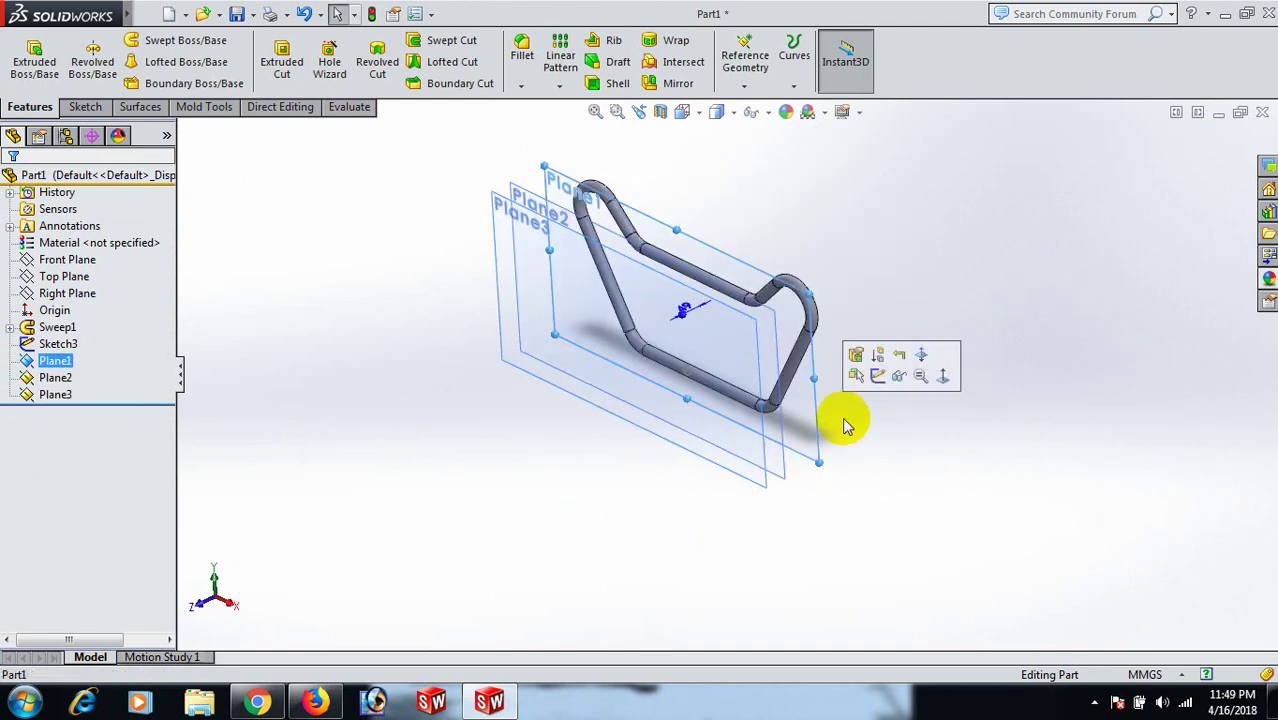
{"action": "left_click", "coordinate": [877, 376]}
{"action": "key", "text": "space"}
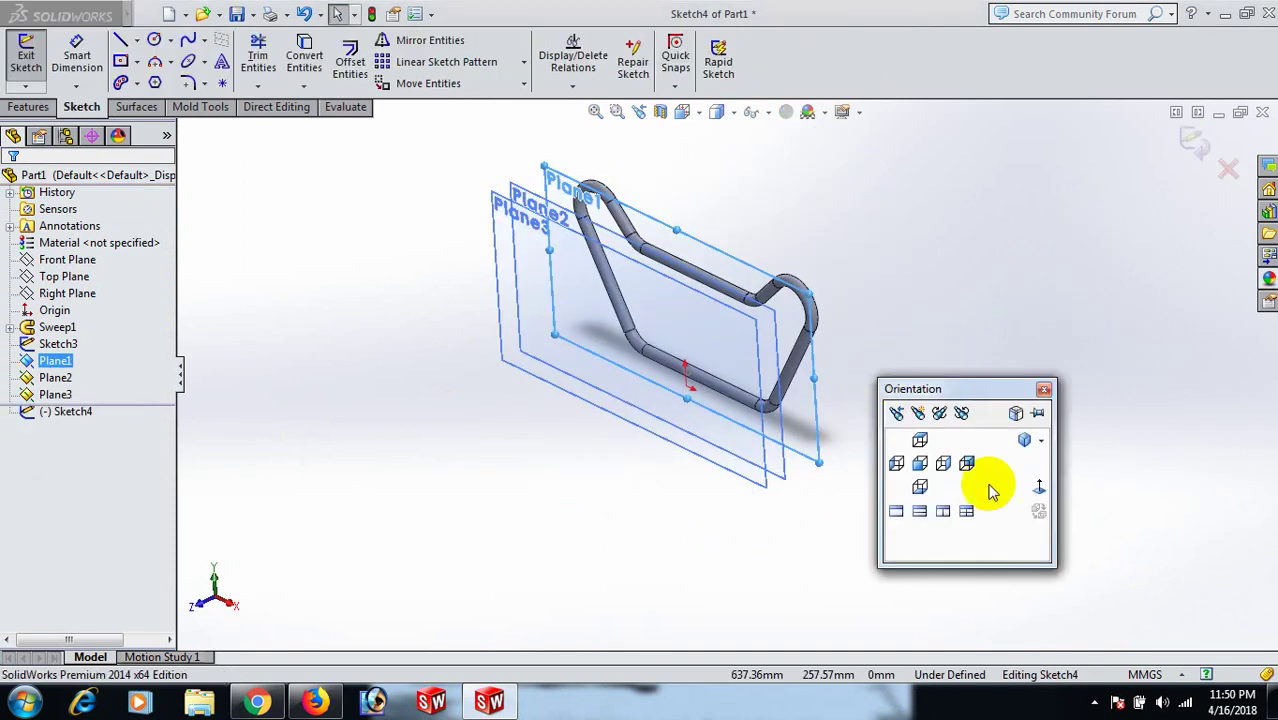
{"action": "left_click", "coordinate": [1039, 486]}
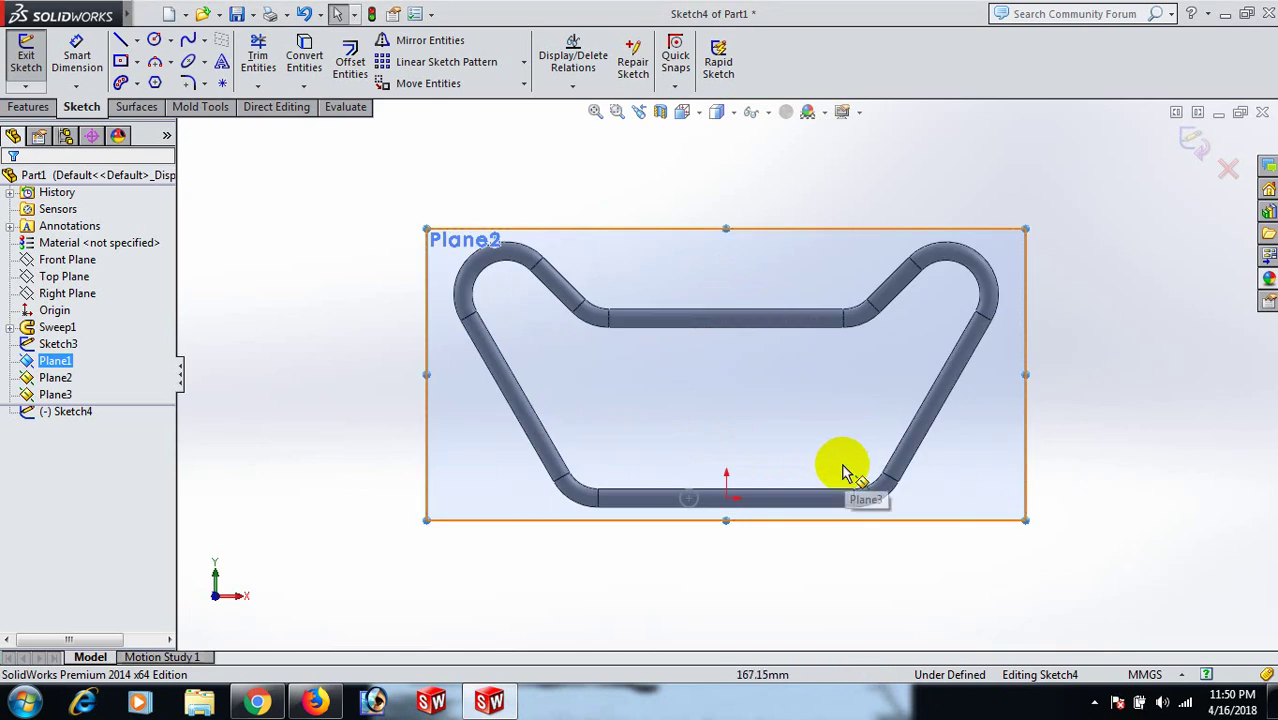
Sketch a tilted ellipse centred on the 26 mm circle's centre, with semi-axes of about 28 mm and 13 mm.
{"action": "left_click", "coordinate": [188, 62]}
{"action": "scroll", "coordinate": [650, 506], "scroll_direction": "down", "scroll_amount": 4}
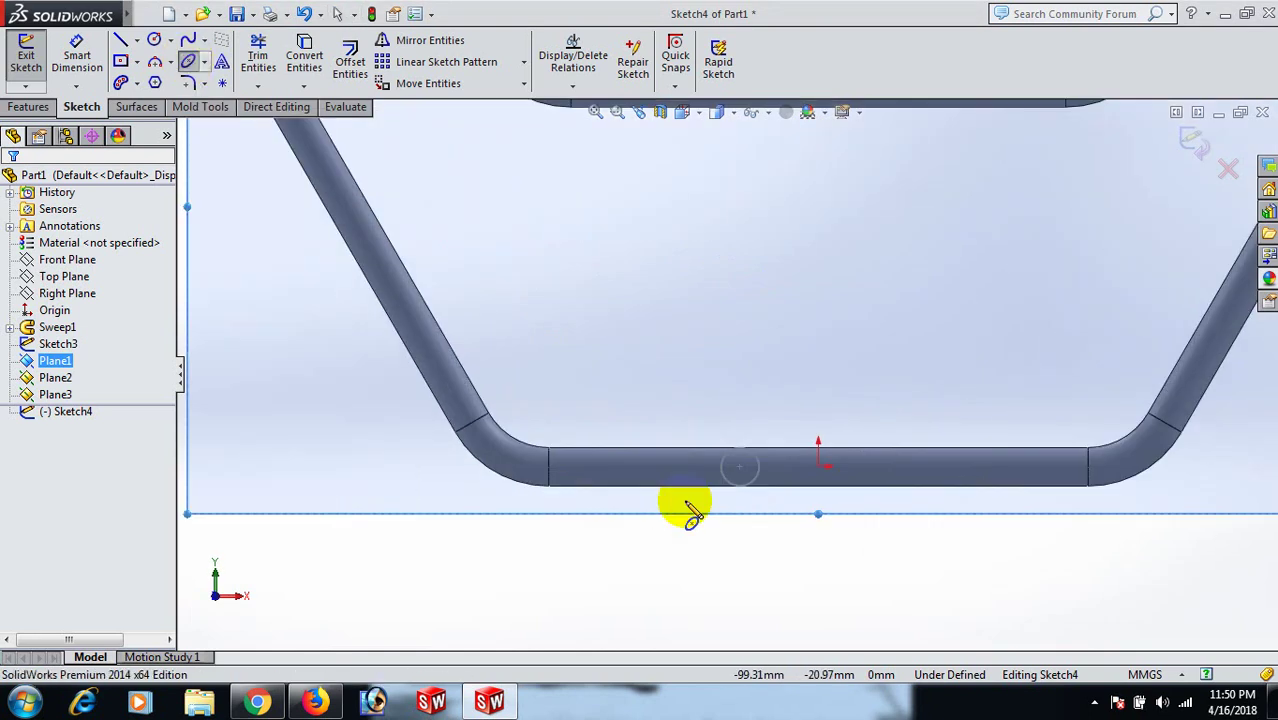
{"action": "left_click", "coordinate": [740, 467]}
{"action": "left_click", "coordinate": [750, 507]}
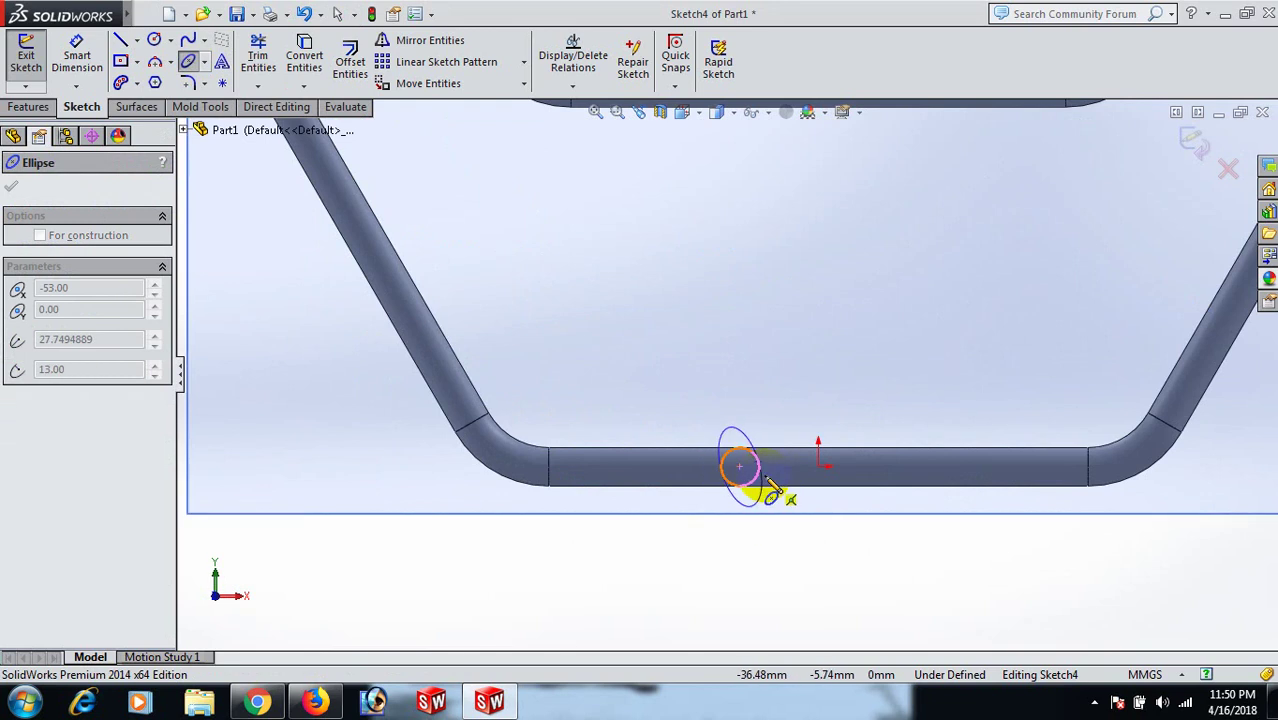
{"action": "left_click", "coordinate": [762, 472]}
{"action": "right_click", "coordinate": [763, 462]}
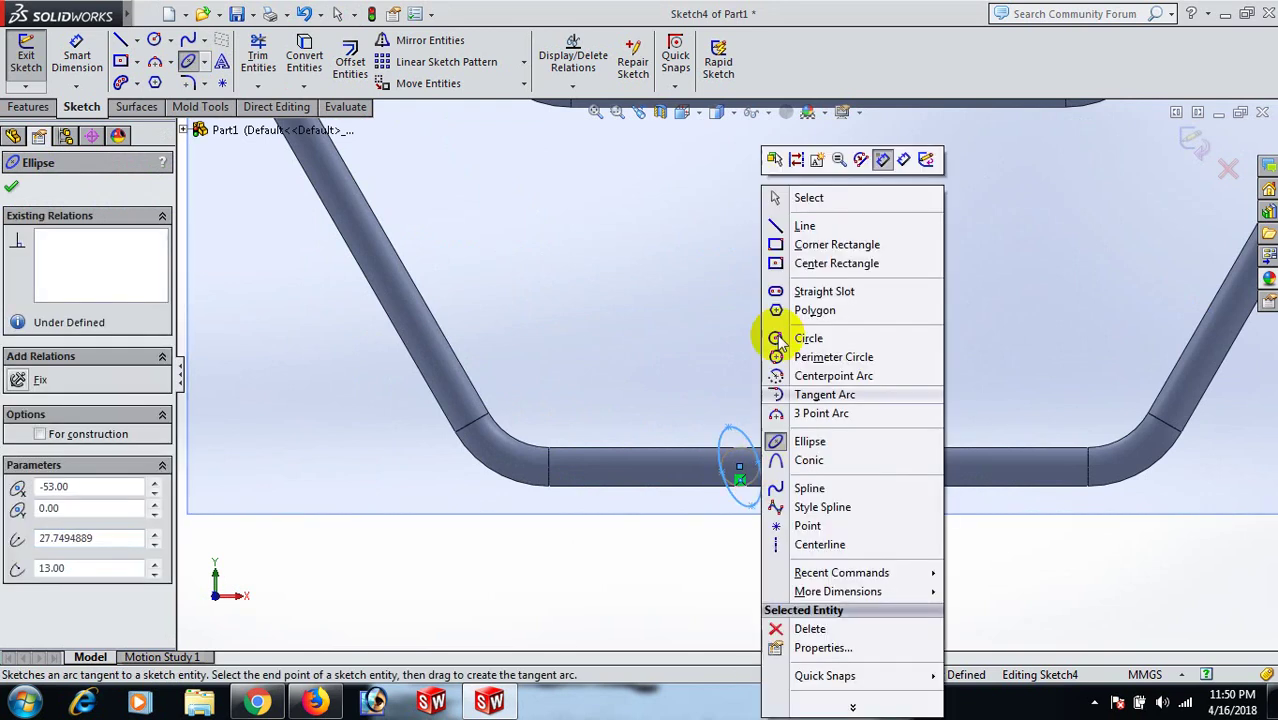
{"action": "left_click", "coordinate": [836, 197]}
Dimension the horizontal distance between the ellipse's two minor-axis end points to 23 mm.
{"action": "scroll", "coordinate": [820, 465], "scroll_direction": "down", "scroll_amount": 3}
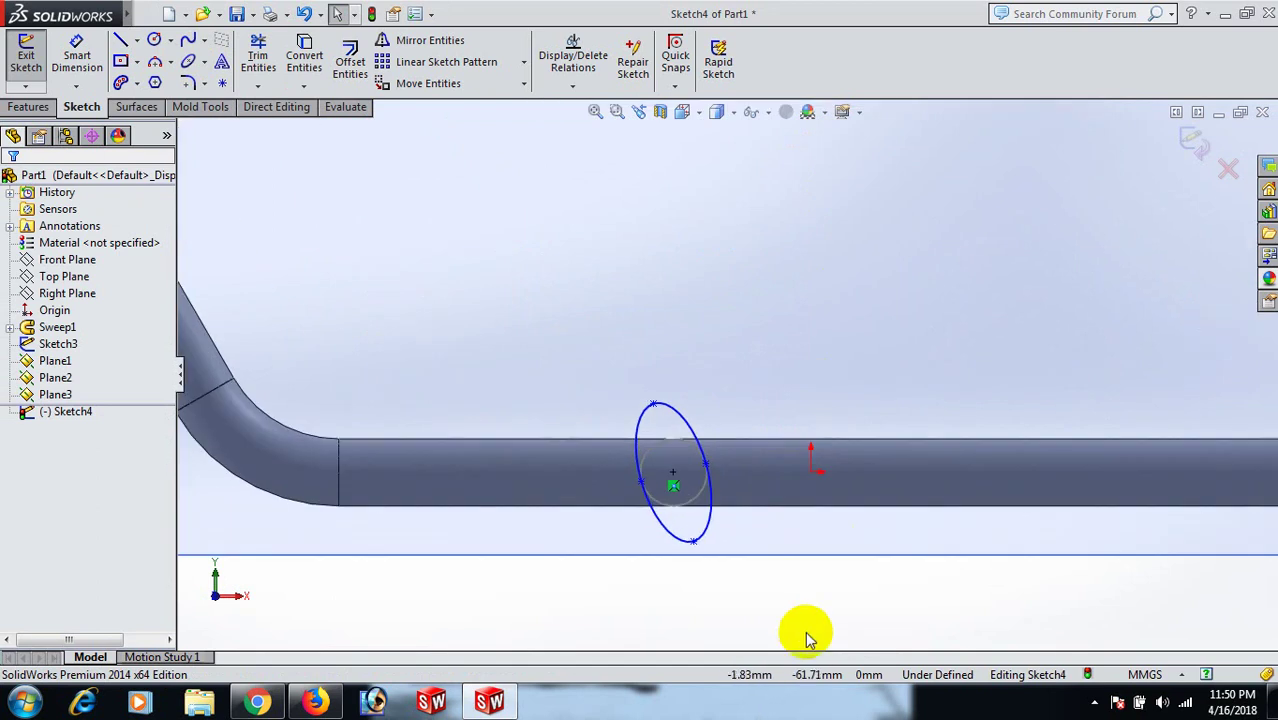
{"action": "right_click_drag", "start_coordinate": [807, 565], "coordinate": [807, 499]}
{"action": "scroll", "coordinate": [665, 573], "scroll_direction": "down", "scroll_amount": 2}
{"action": "left_click", "coordinate": [613, 537]}
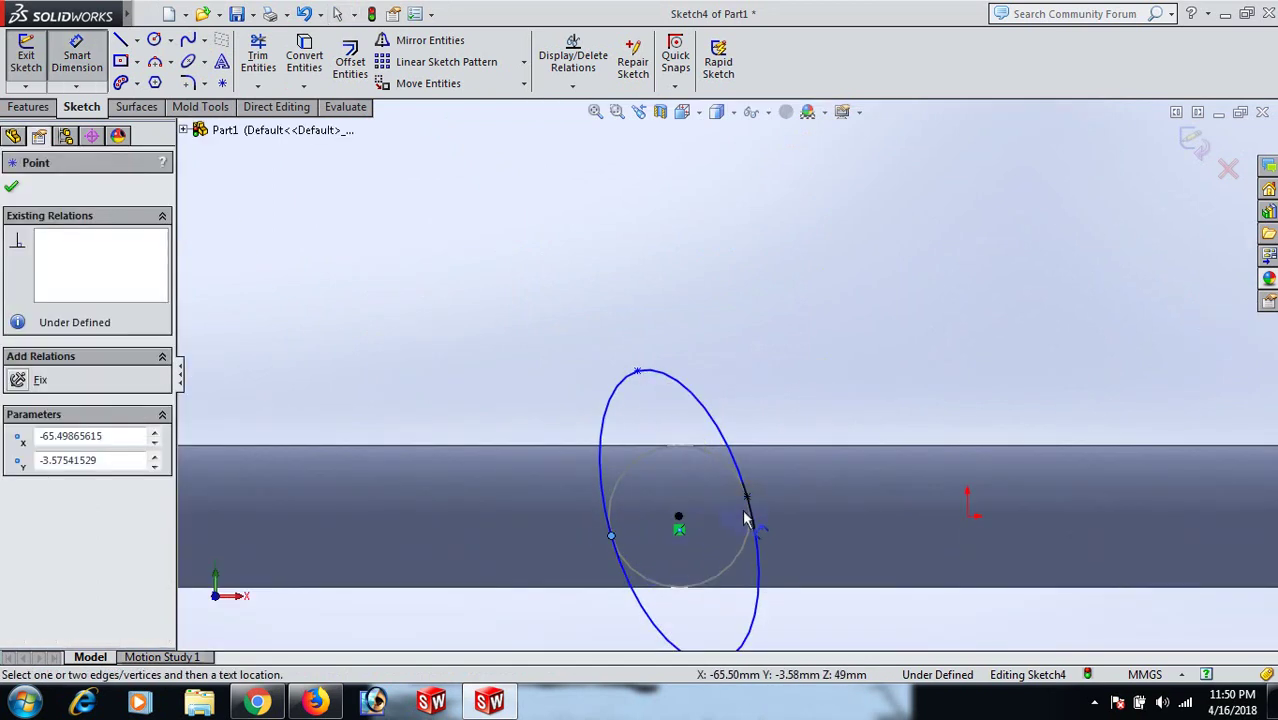
{"action": "left_click", "coordinate": [748, 498]}
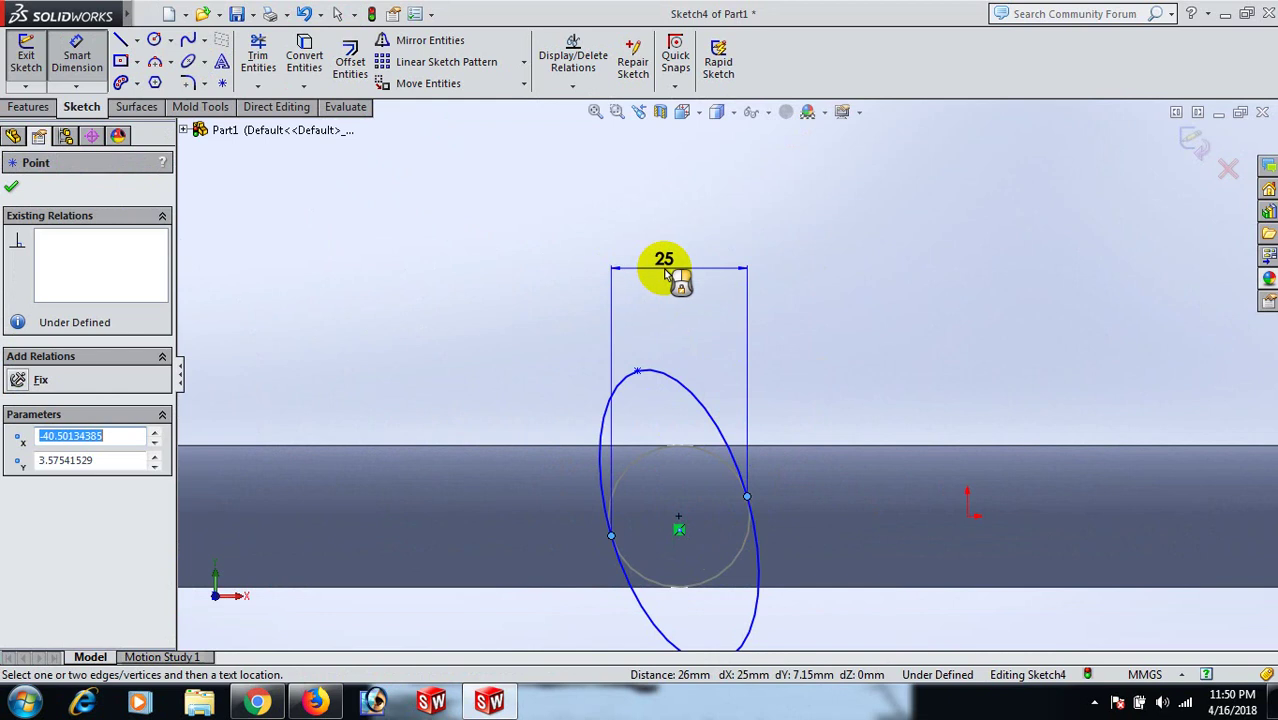
{"action": "left_click", "coordinate": [663, 268]}
{"action": "type", "text": "23"}
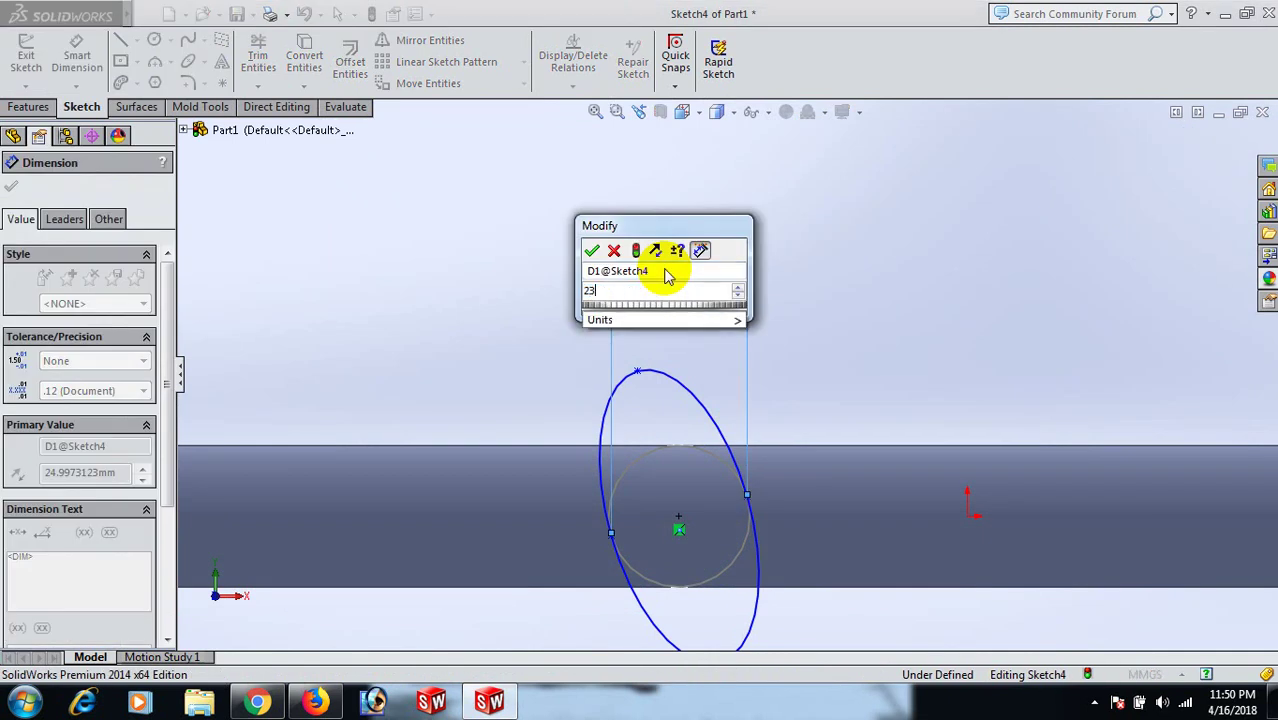
{"action": "key", "text": "Return"}
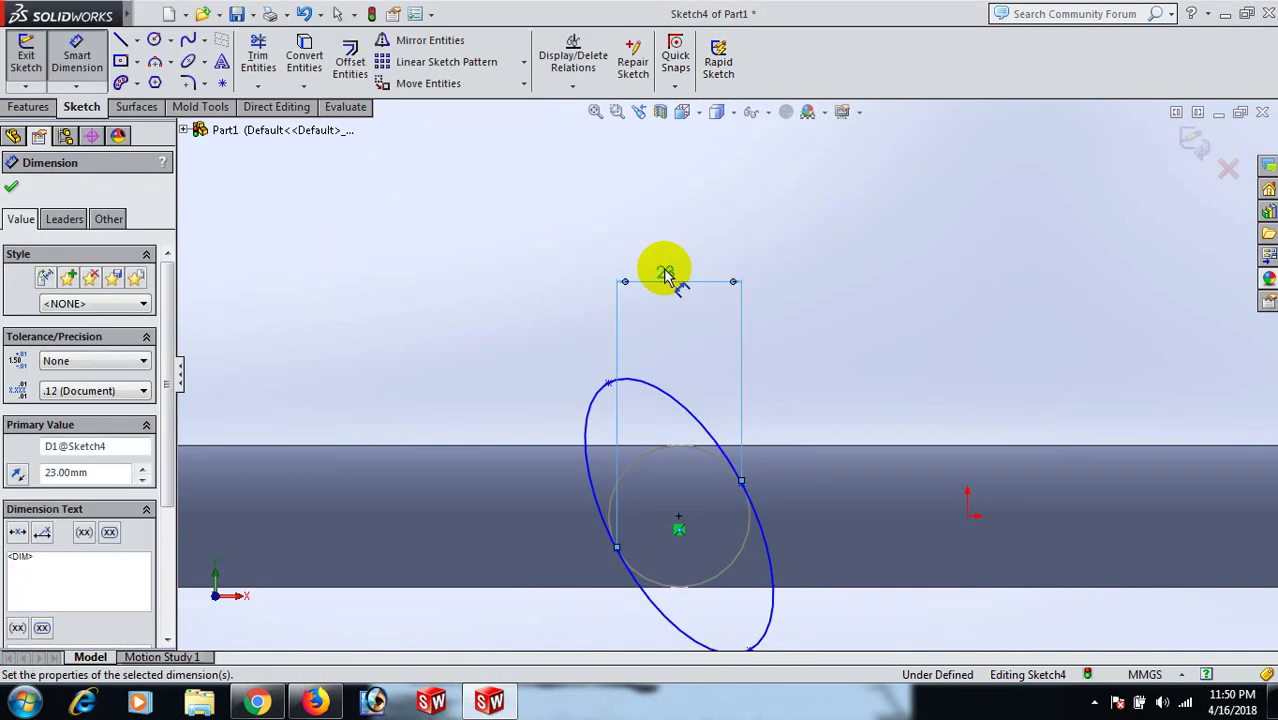
Try to dimension the distance between the tilted ellipse's major-axis end points to 49 mm, and undo the value change.
{"action": "scroll", "coordinate": [700, 400], "scroll_direction": "up", "scroll_amount": 2}
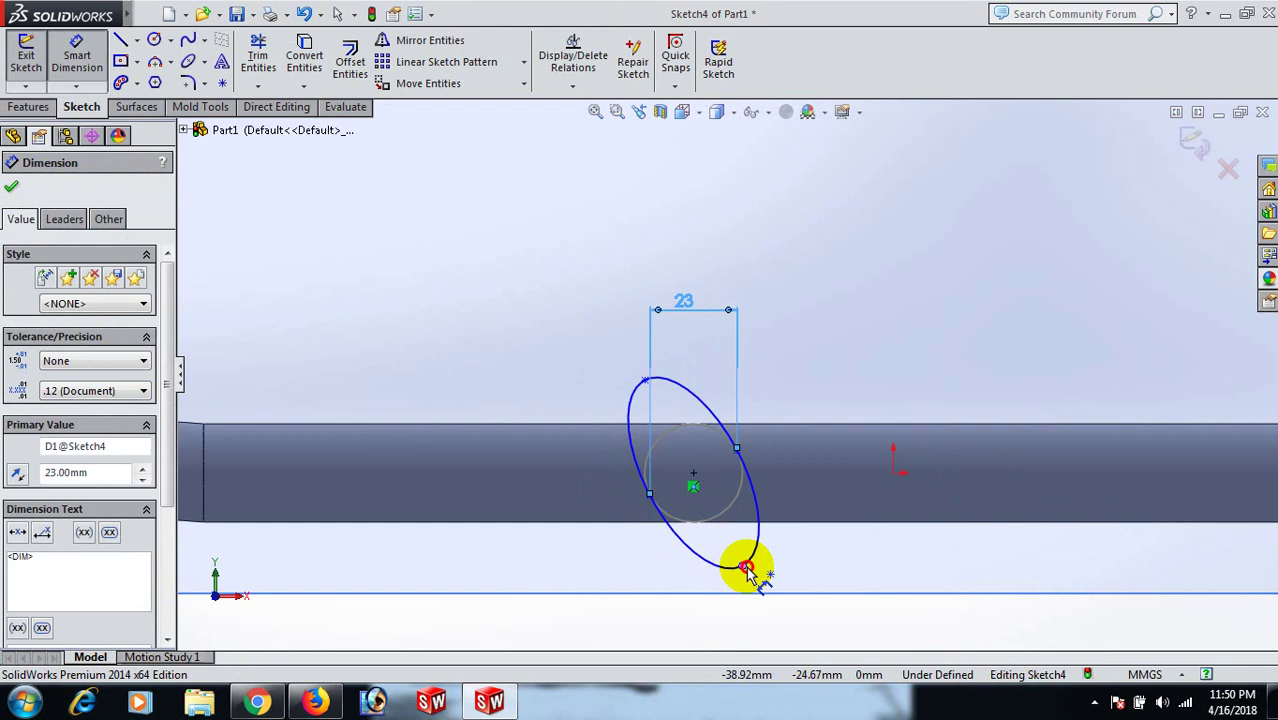
{"action": "left_click", "coordinate": [743, 567]}
{"action": "left_click", "coordinate": [646, 381]}
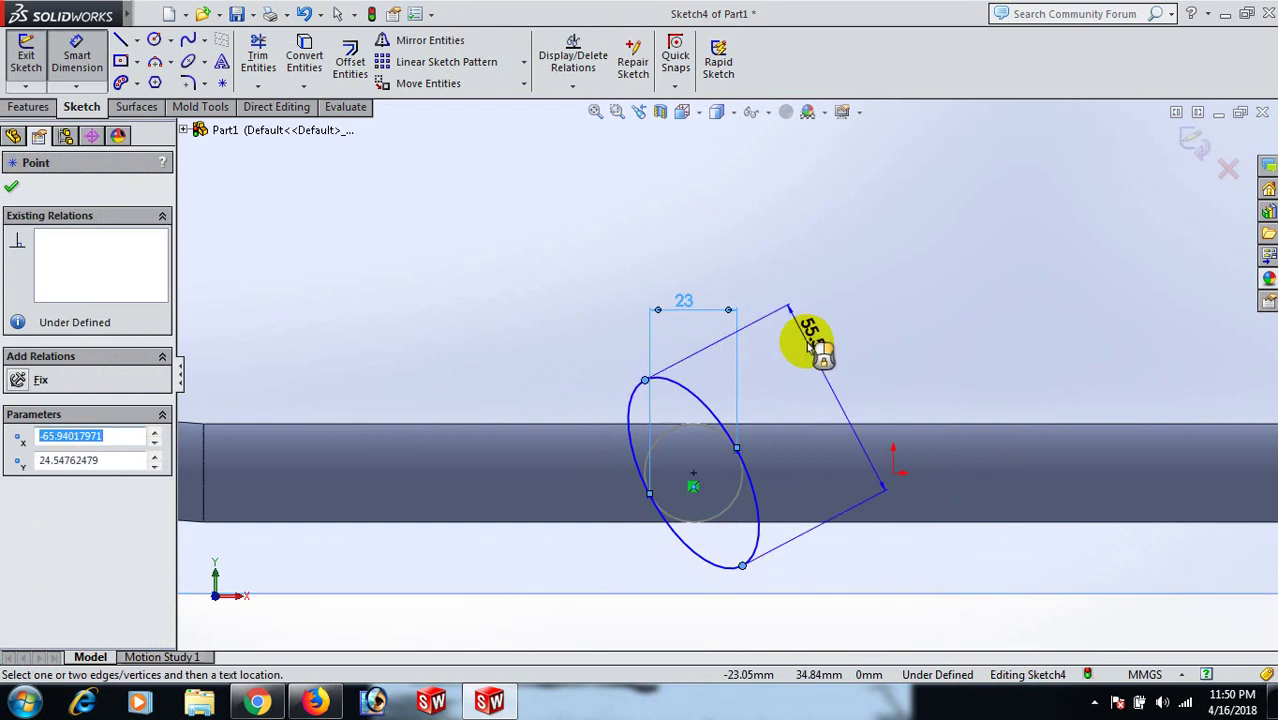
{"action": "left_click", "coordinate": [810, 340]}
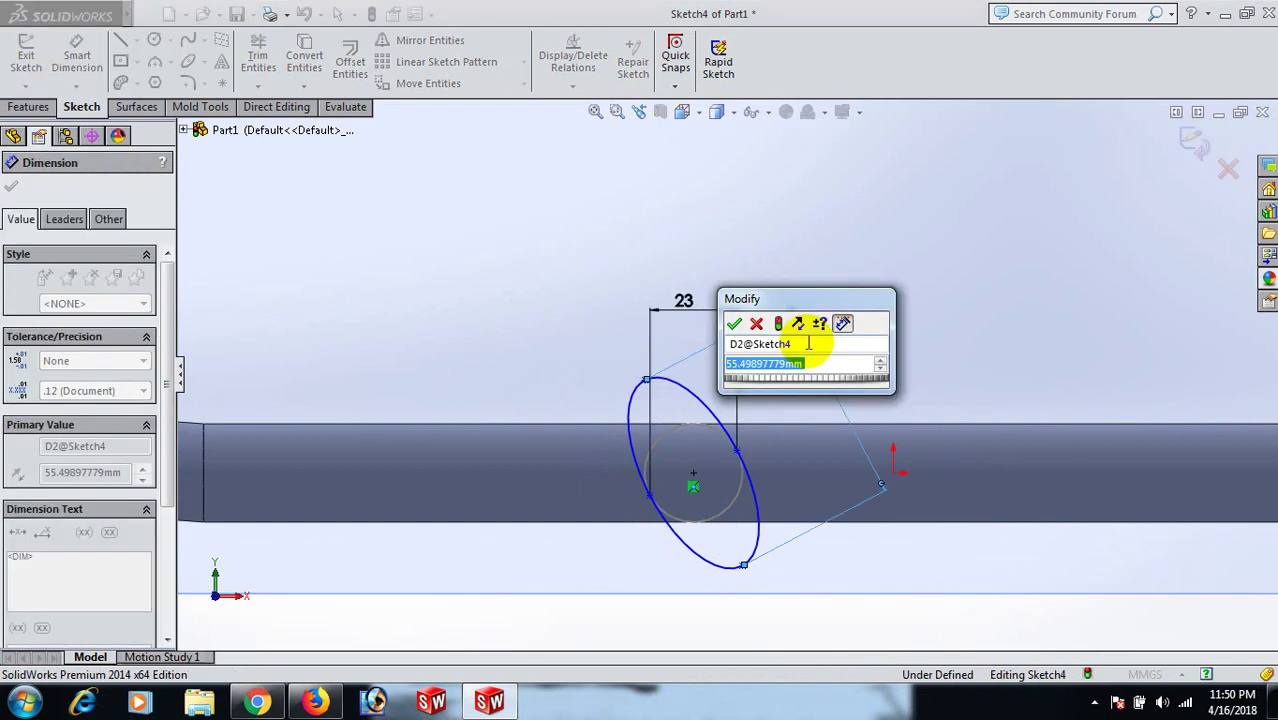
{"action": "type", "text": "49"}
{"action": "key", "text": "Return"}
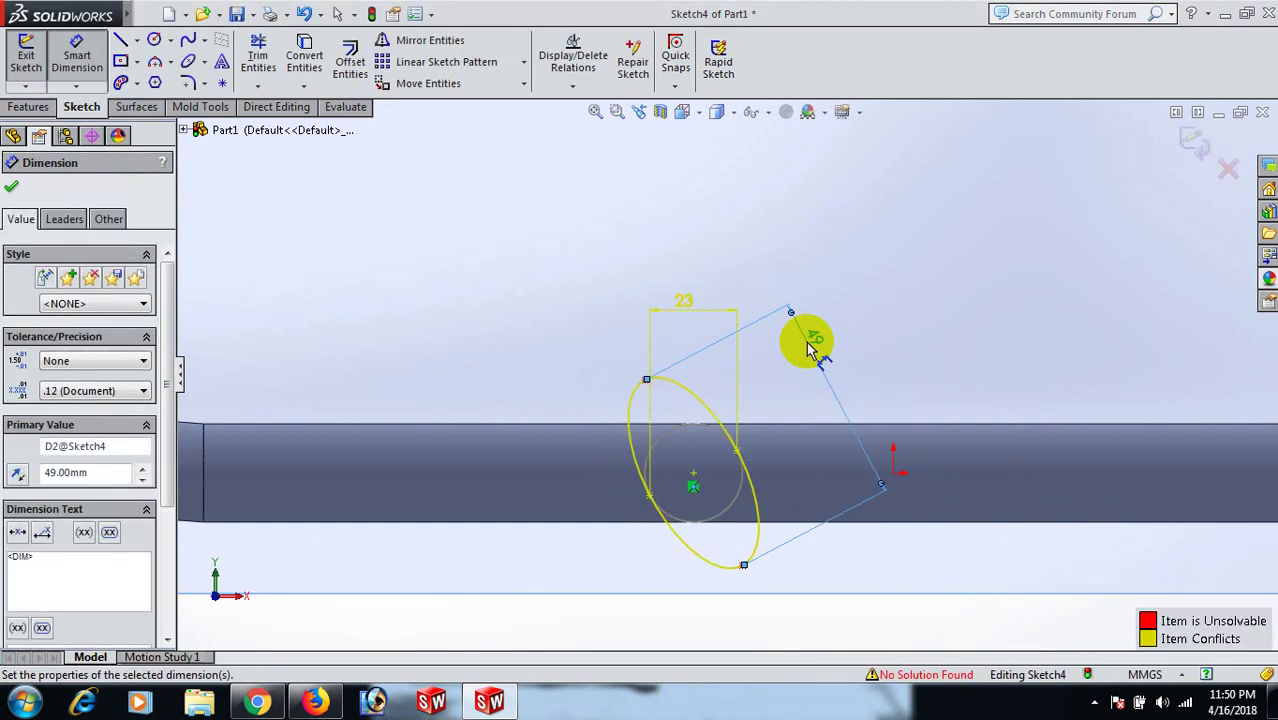
{"action": "key", "text": "Escape"}
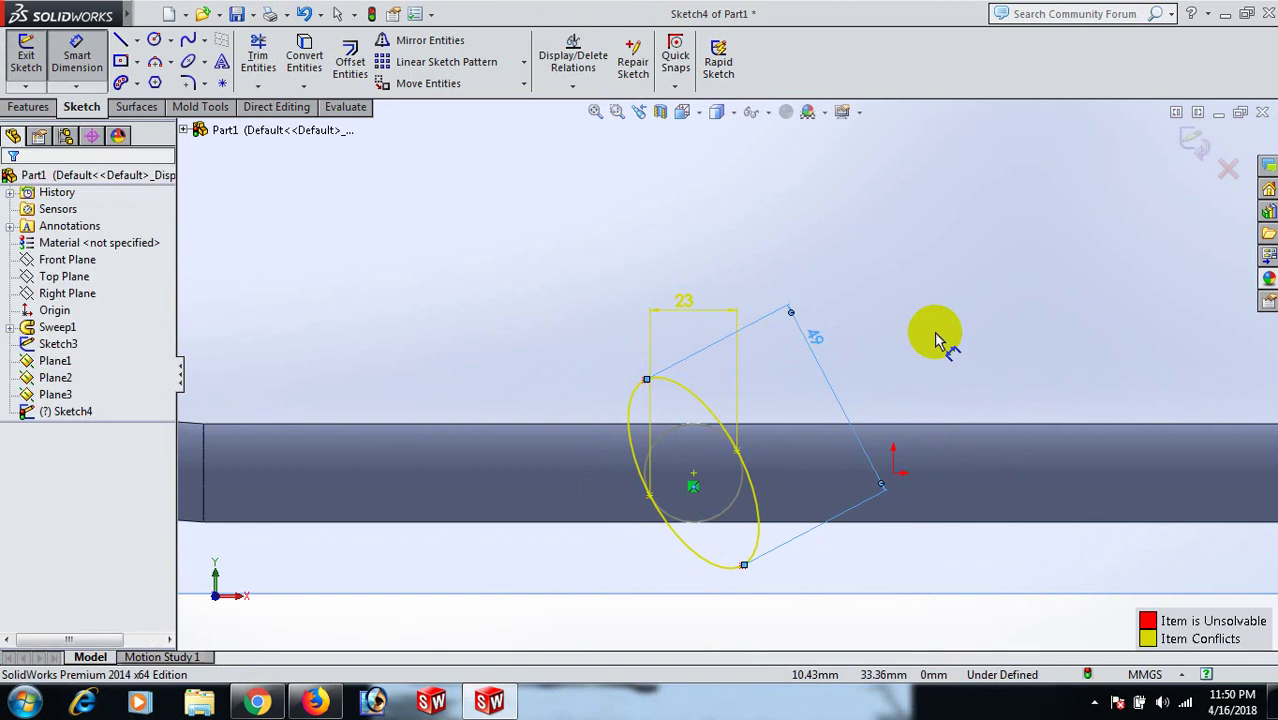
{"action": "key", "text": "ctrl+z"}
{"action": "right_click", "coordinate": [950, 314]}
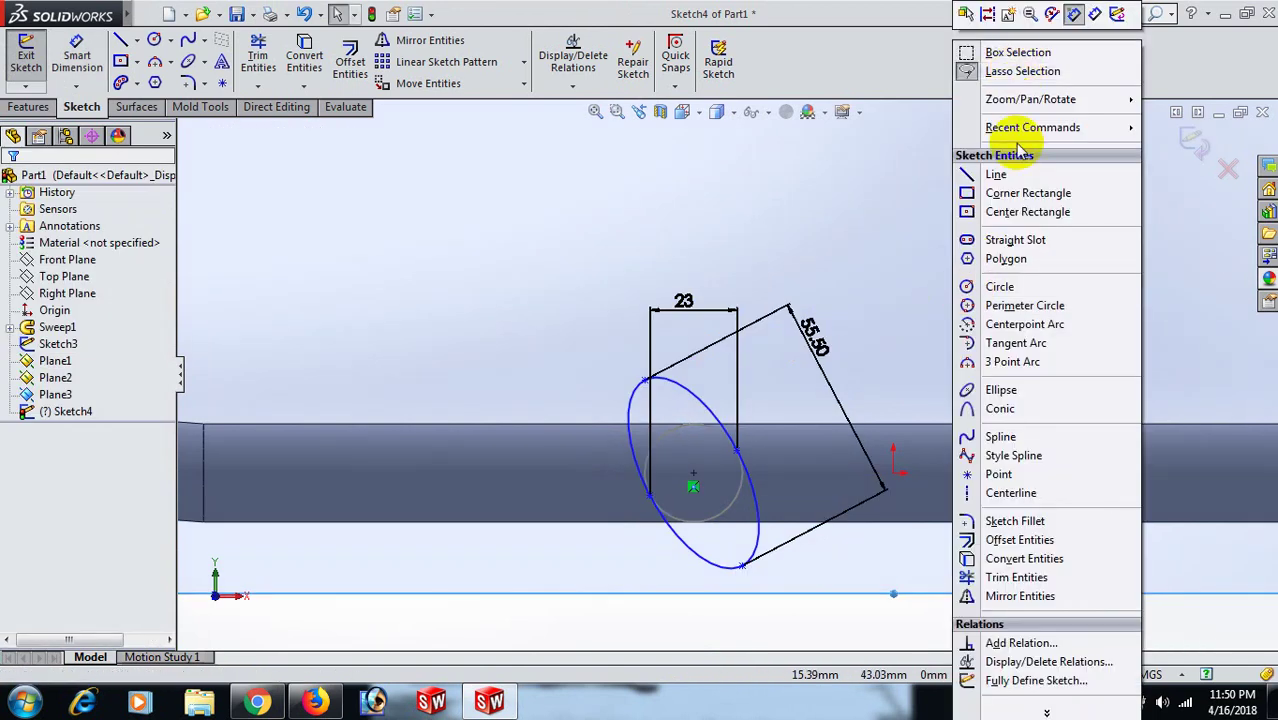
{"action": "left_click", "coordinate": [893, 215]}
{"action": "left_click", "coordinate": [686, 525]}
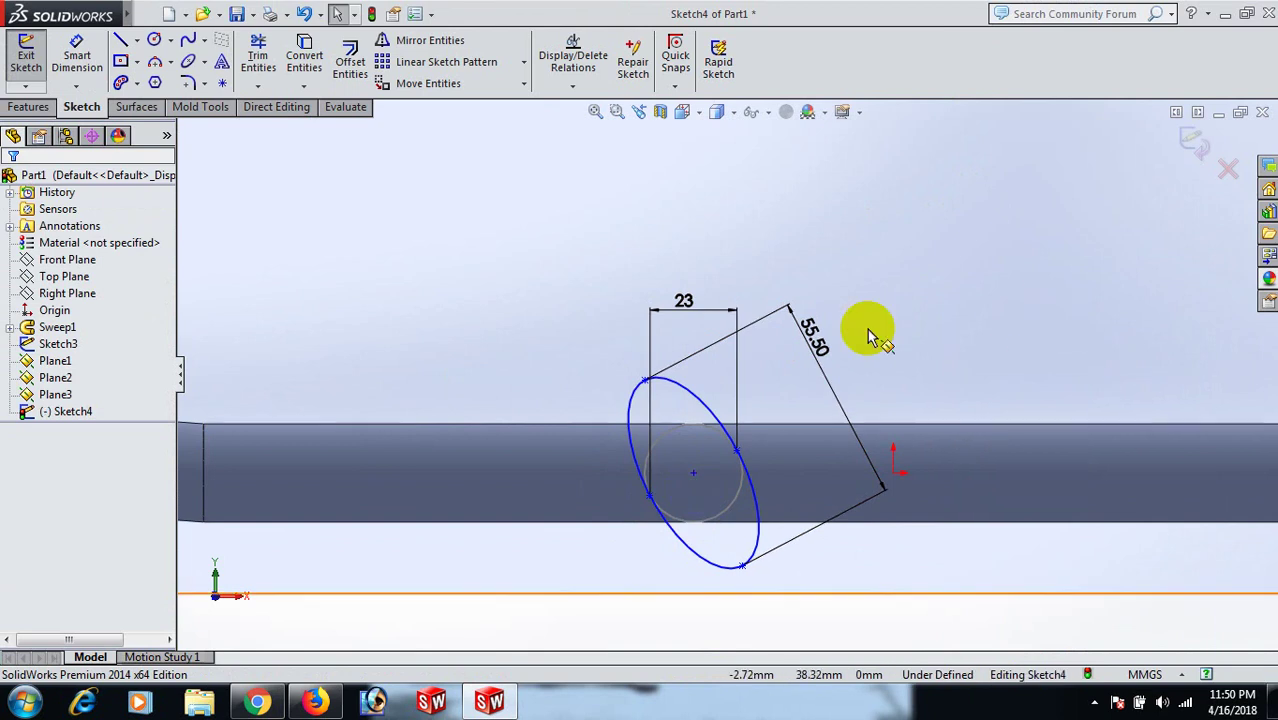
Try to set the existing major-axis dimension to 49 mm, and delete that dimension.
{"action": "left_click", "coordinate": [816, 338]}
{"action": "double_click", "coordinate": [816, 338]}
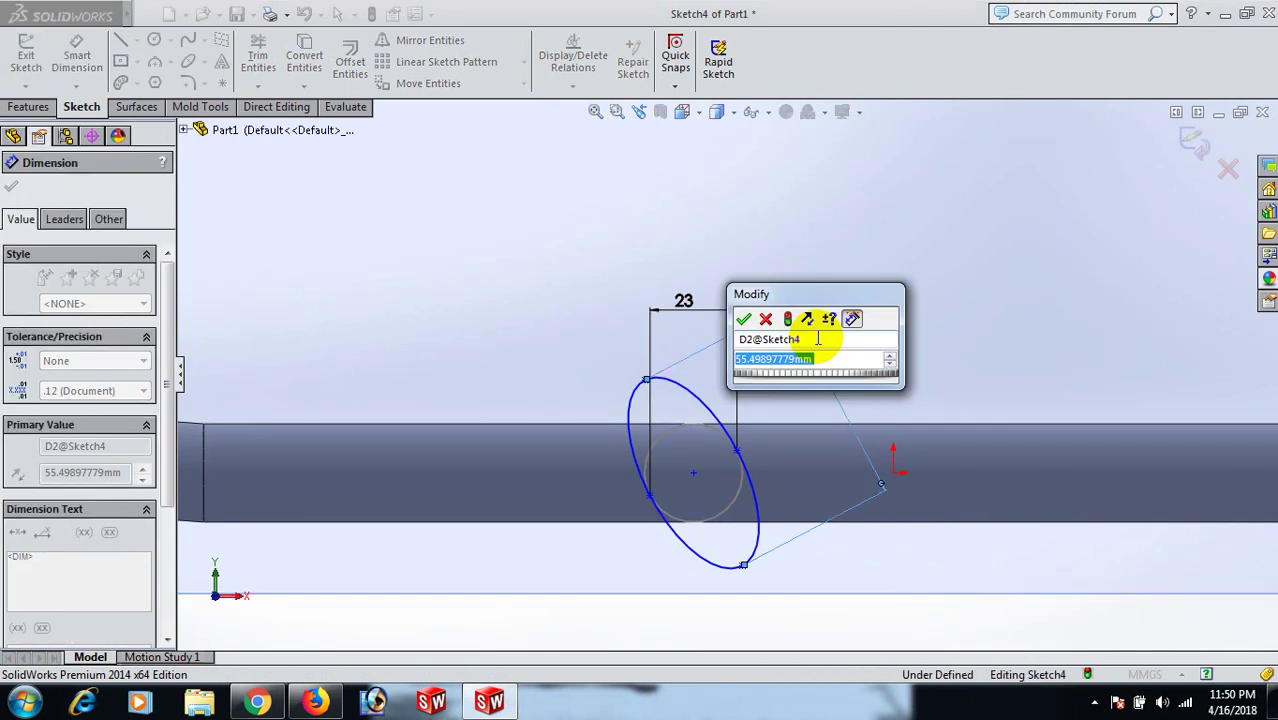
{"action": "type", "text": "49"}
{"action": "key", "text": "Return"}
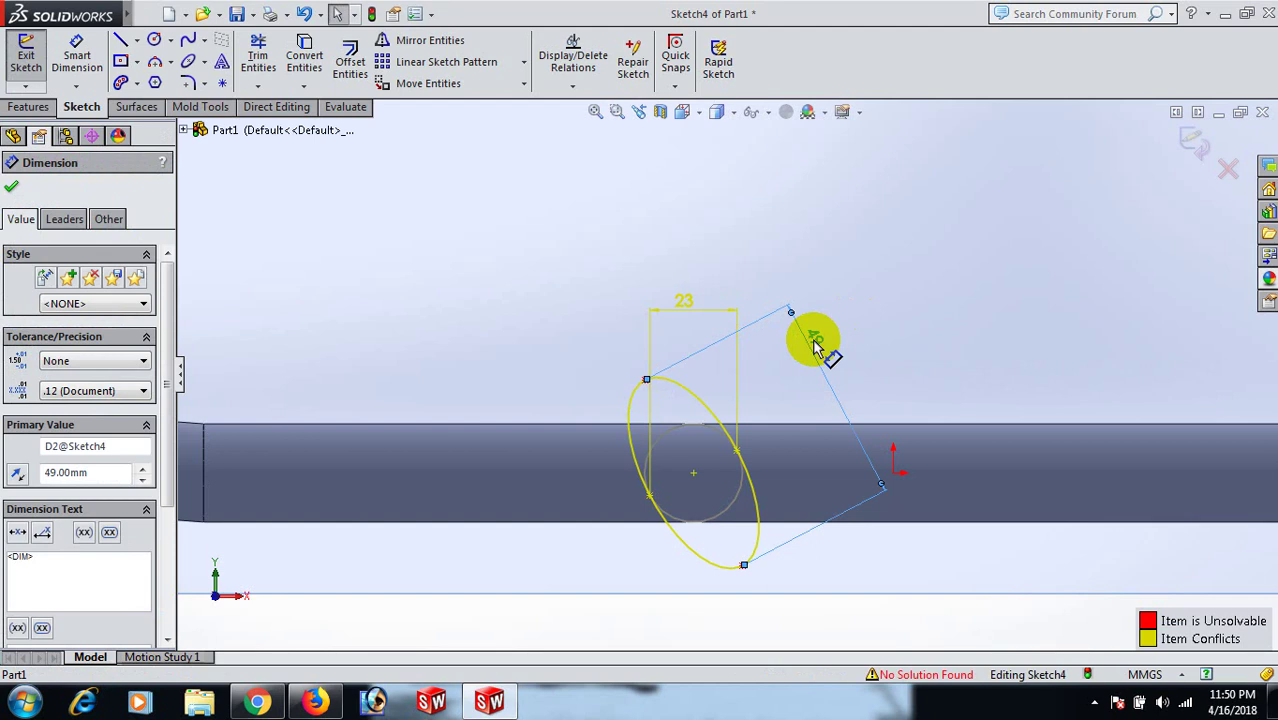
{"action": "key", "text": "Delete"}
Move the ellipse up away from the circle and add a vertical relation between its two major-axis end points.
{"action": "left_click_drag", "start_coordinate": [741, 570], "coordinate": [893, 432]}
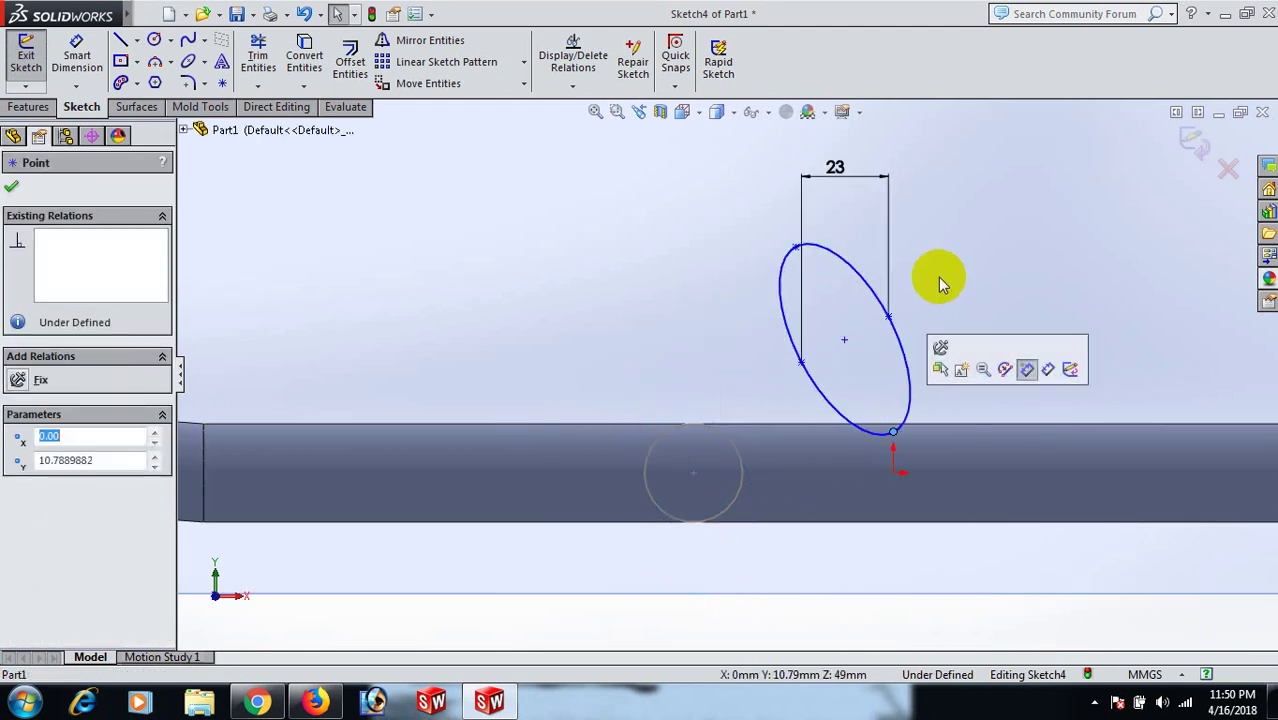
{"action": "left_click", "coordinate": [955, 251]}
{"action": "left_click", "coordinate": [795, 250]}
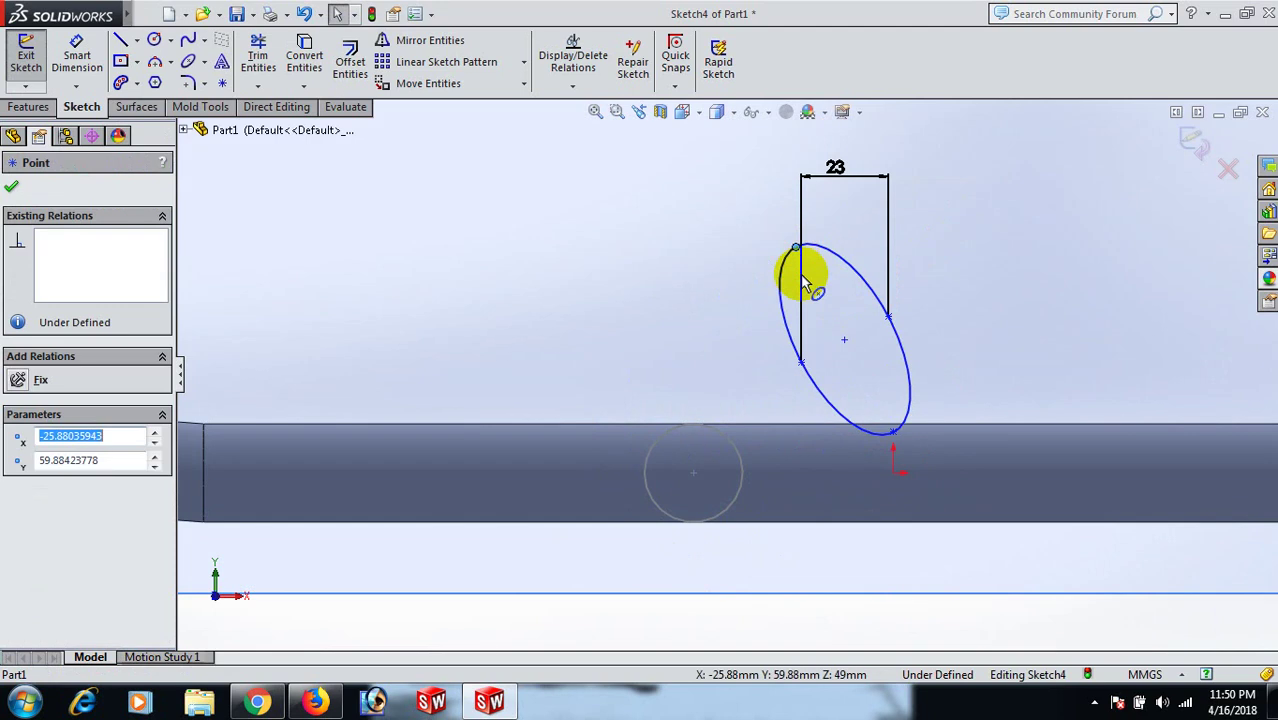
{"action": "left_click", "coordinate": [894, 437], "text": "ctrl"}
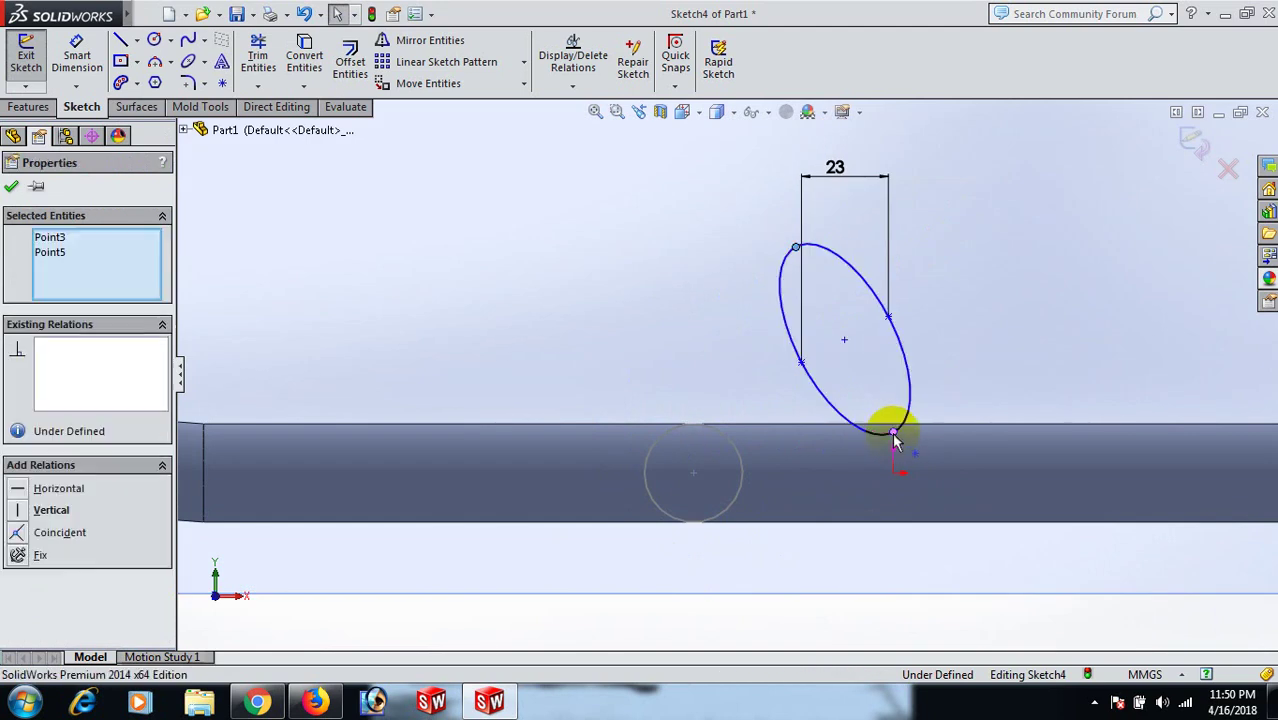
{"action": "left_click", "coordinate": [14, 512]}
{"action": "left_click", "coordinate": [562, 228]}
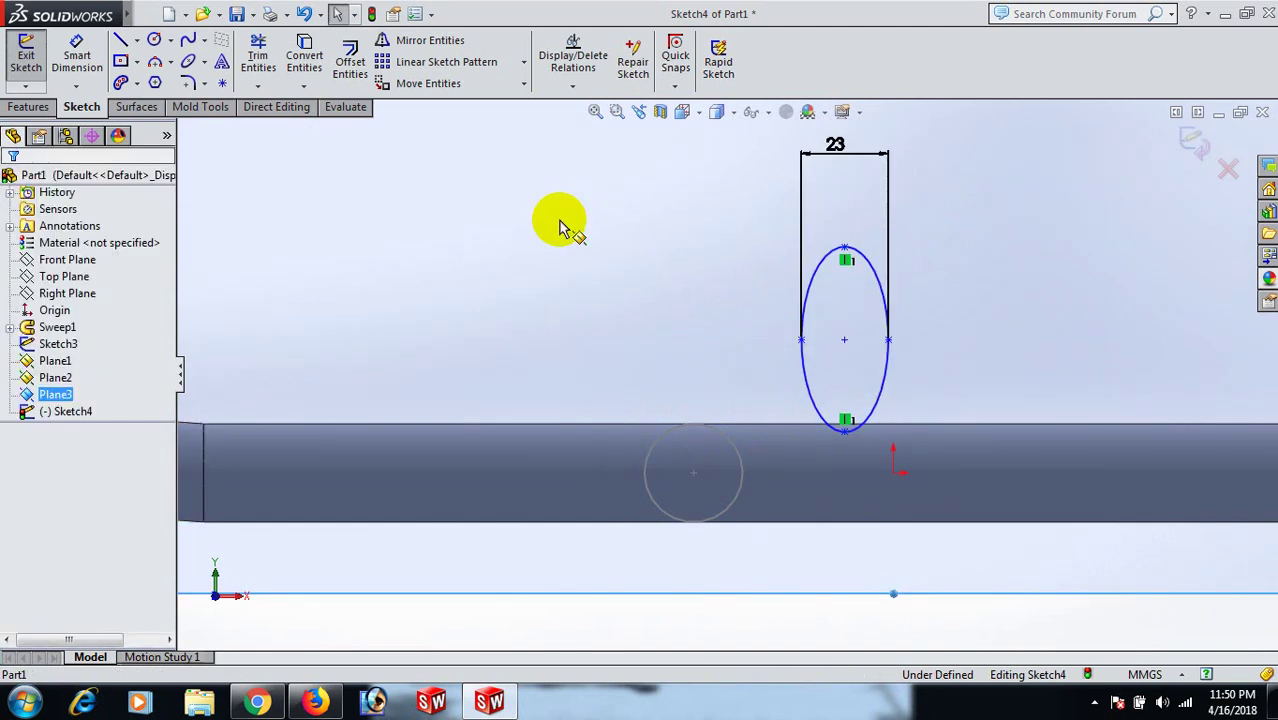
Dimension the height between the upright ellipse's upper and lower end points to 49 mm.
{"action": "key", "text": "d"}
{"action": "left_click", "coordinate": [844, 433]}
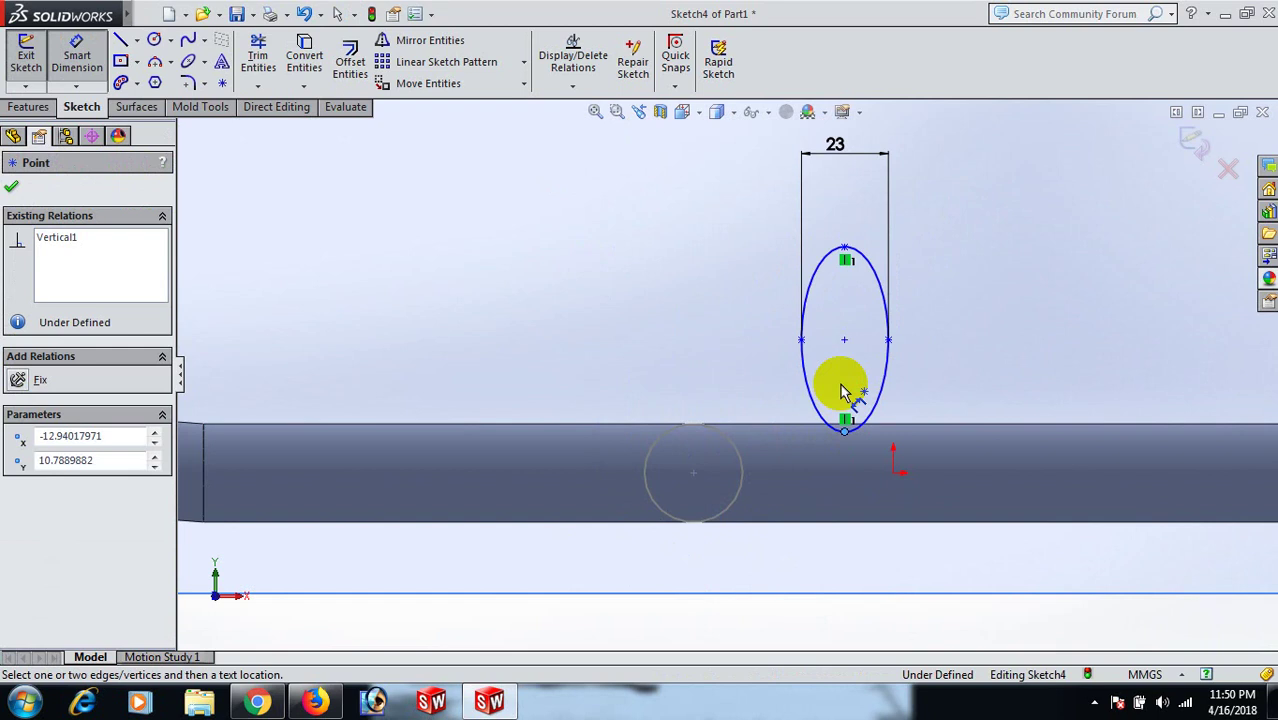
{"action": "left_click", "coordinate": [844, 250]}
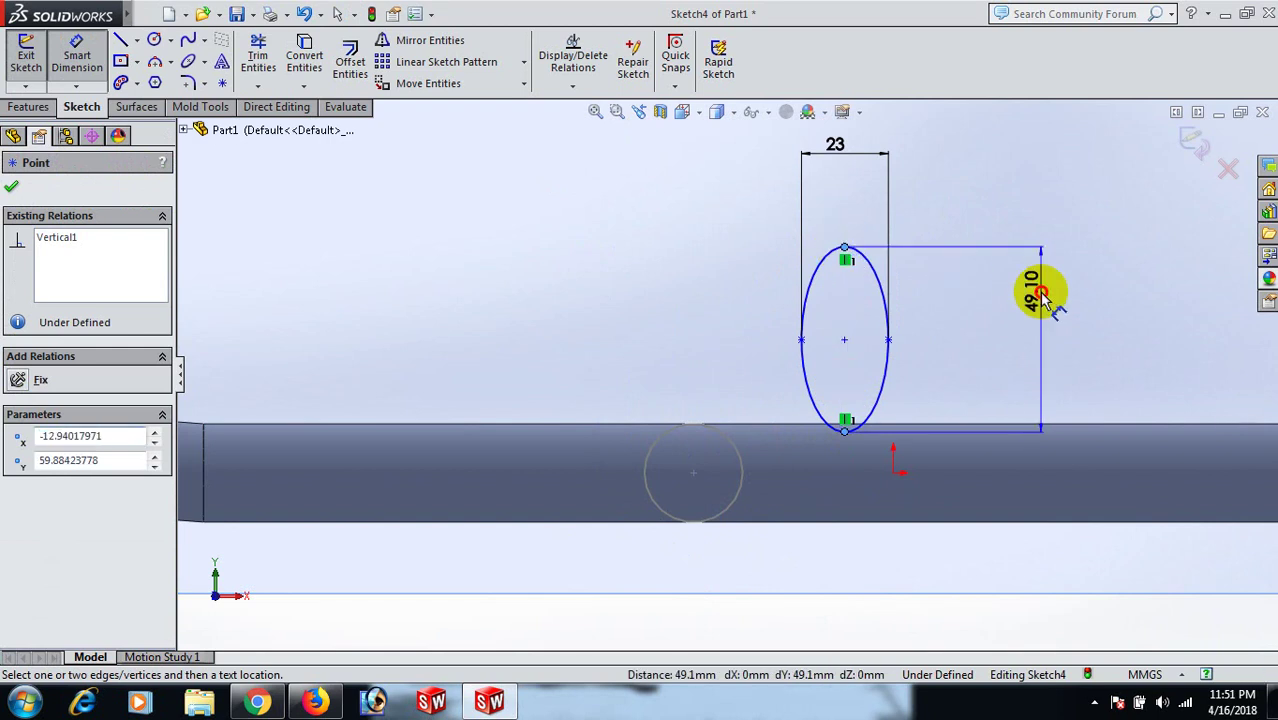
{"action": "left_click", "coordinate": [1043, 291]}
{"action": "type", "text": "4"}
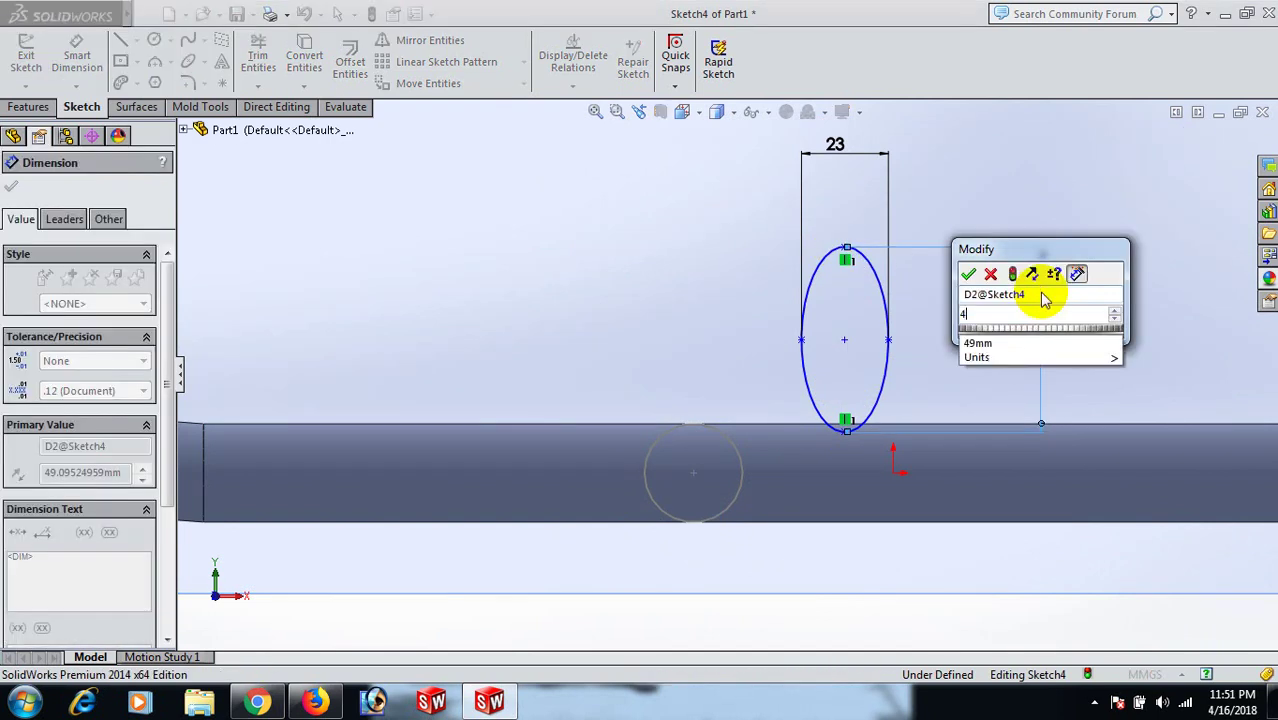
{"action": "type", "text": "9"}
{"action": "key", "text": "Return"}
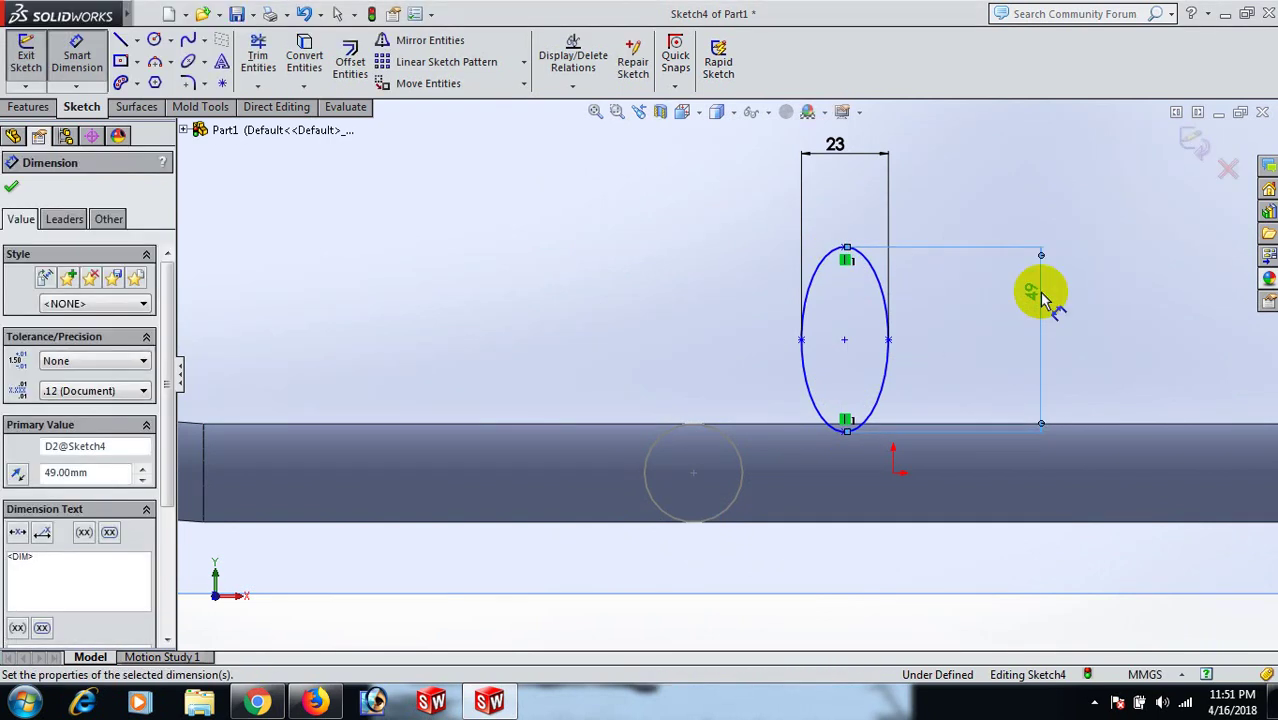
{"action": "left_click", "coordinate": [1110, 289]}
{"action": "right_click", "coordinate": [1120, 291]}
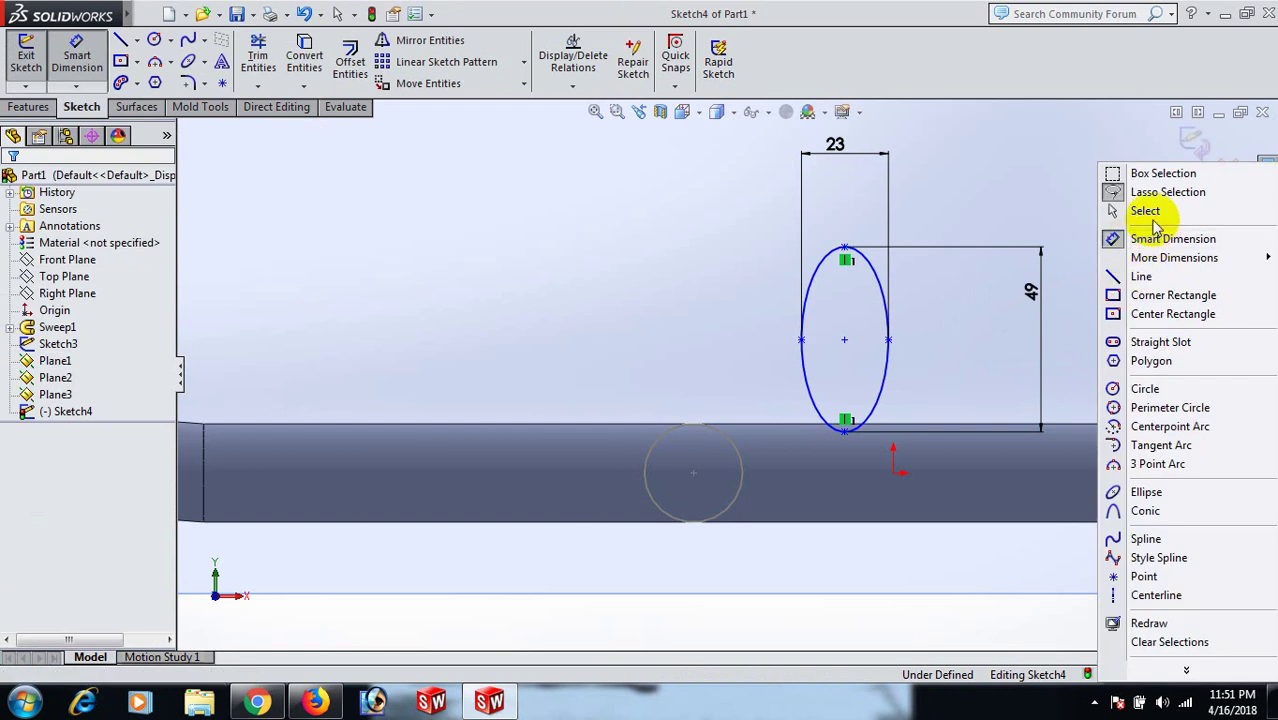
{"action": "left_click", "coordinate": [1145, 210]}
Try to make the ellipse's centre coincident with the centre of the 26 mm circle.
{"action": "left_click", "coordinate": [844, 341]}
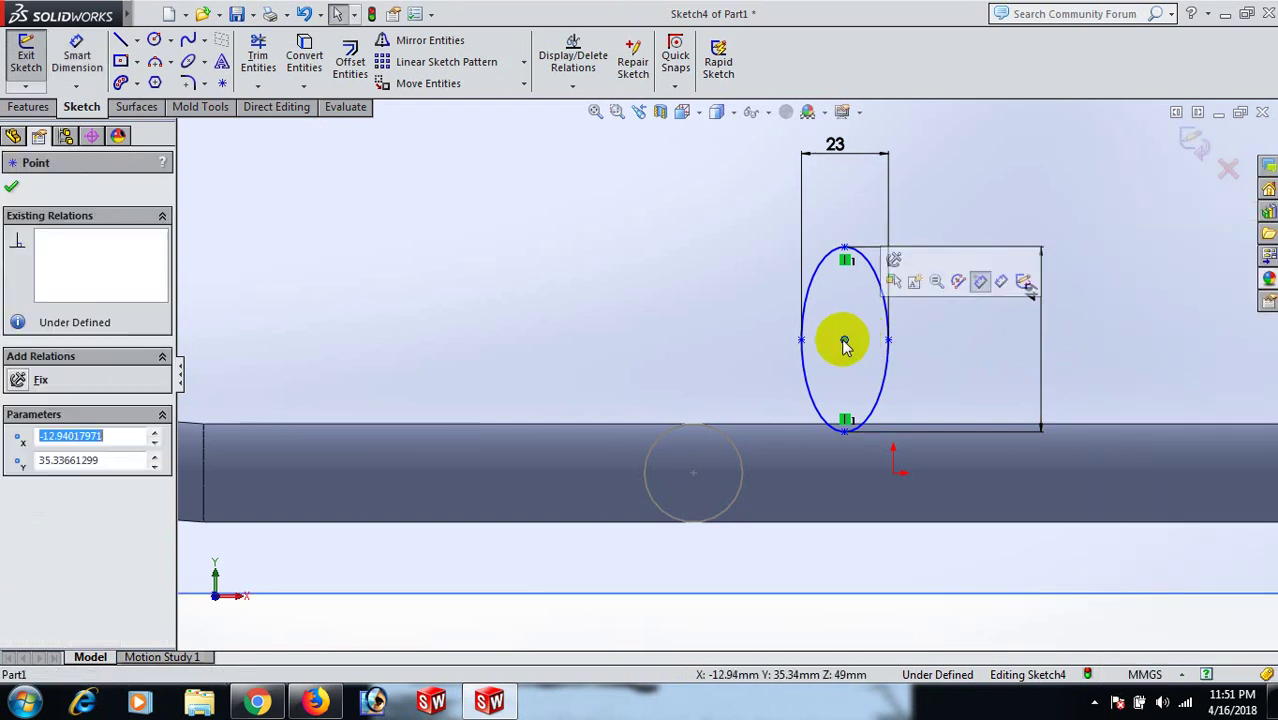
{"action": "left_click", "coordinate": [694, 474], "text": "ctrl"}
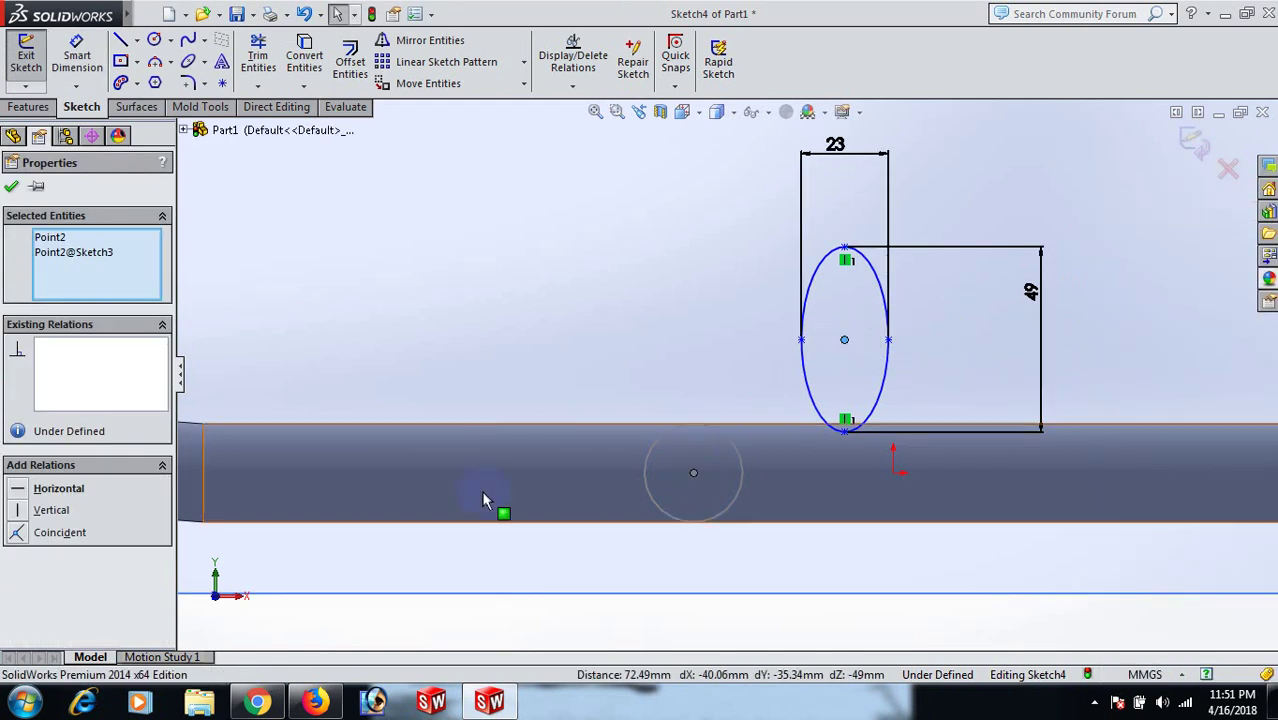
{"action": "left_click", "coordinate": [18, 532]}
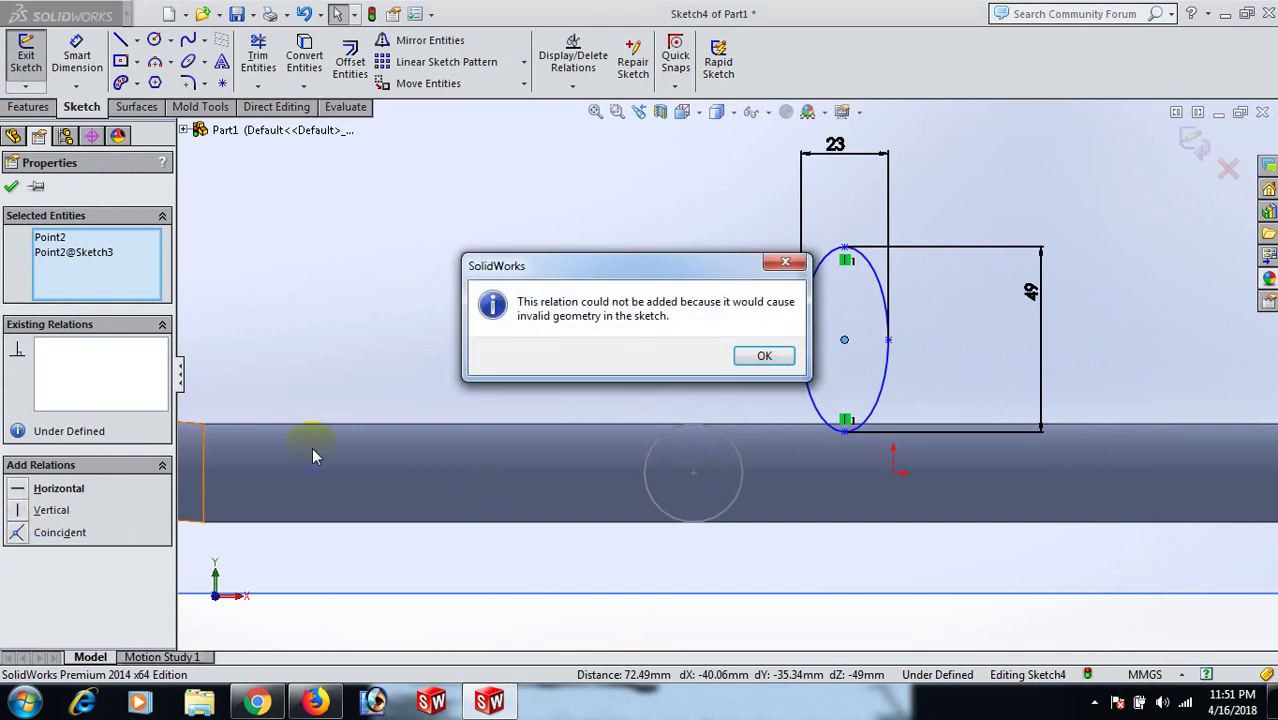
{"action": "left_click", "coordinate": [785, 265]}
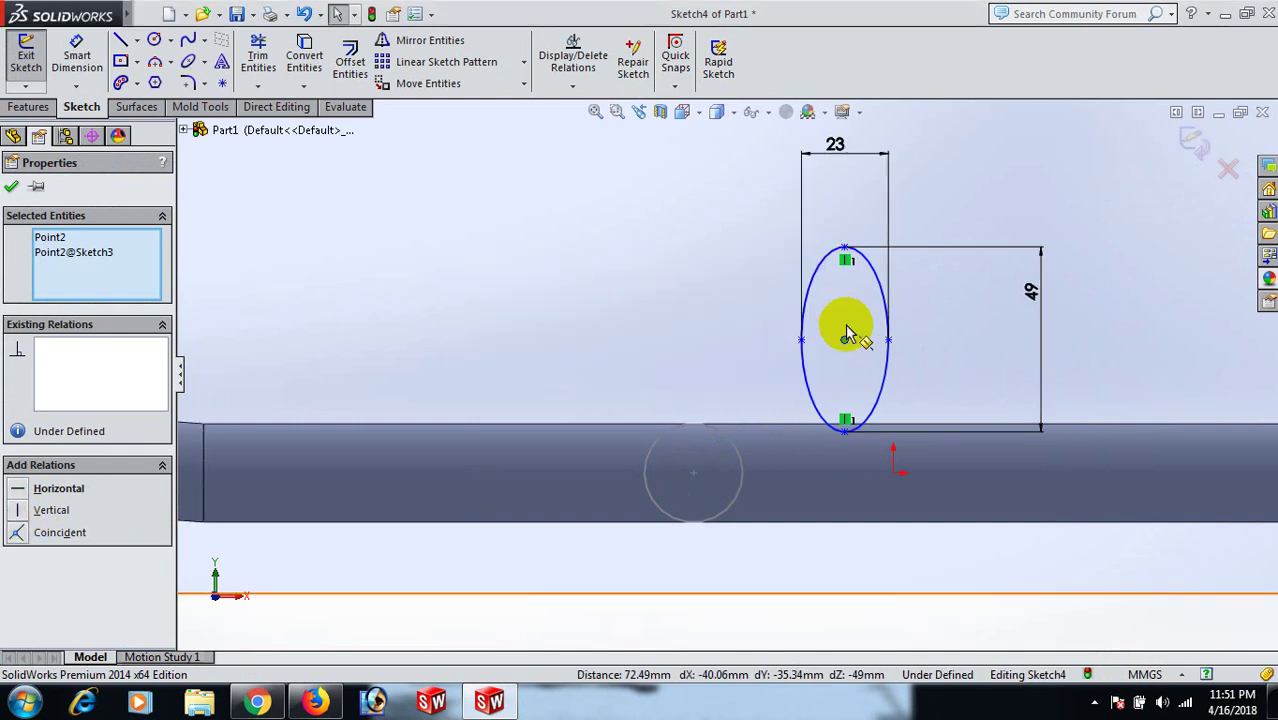
{"action": "left_click", "coordinate": [713, 300]}
Try to align the ellipse's centre horizontally with the origin.
{"action": "left_click", "coordinate": [845, 341]}
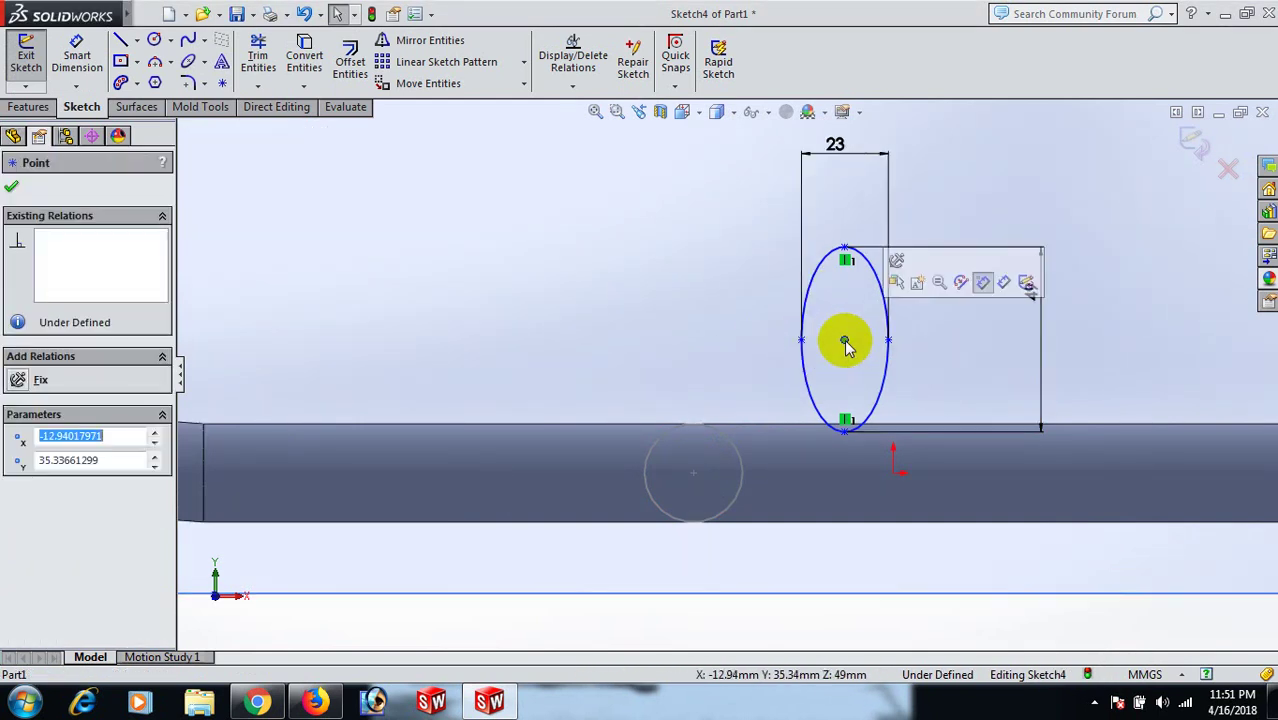
{"action": "left_click", "coordinate": [894, 475]}
{"action": "left_click", "coordinate": [894, 477], "text": "ctrl"}
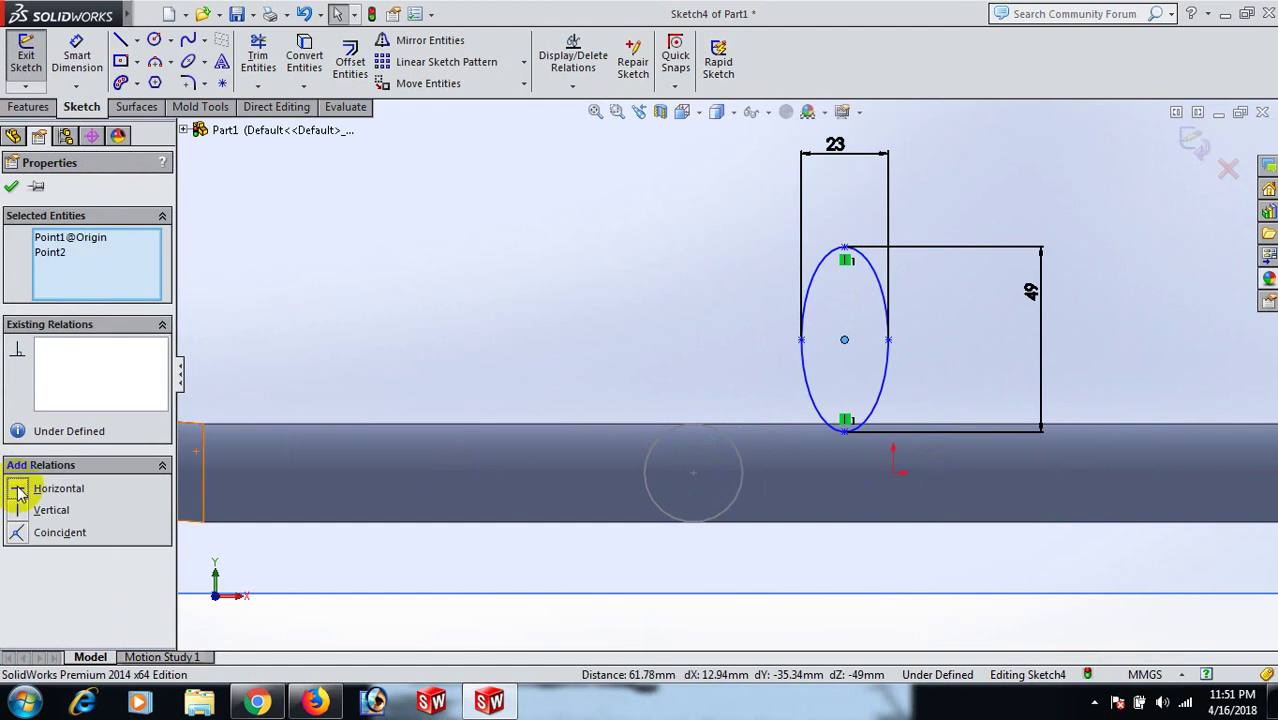
{"action": "left_click", "coordinate": [448, 257]}
Move the ellipse onto the lower tube beside the circle, with its centre at about X -40 mm, Y 4 mm.
{"action": "scroll", "coordinate": [542, 265], "scroll_direction": "down", "scroll_amount": 3}
{"action": "mouse_move", "coordinate": [679, 362]}
{"action": "middle_mouse_down"}
{"action": "mouse_move", "coordinate": [633, 420]}
{"action": "mouse_move", "coordinate": [736, 366]}
{"action": "middle_mouse_up"}
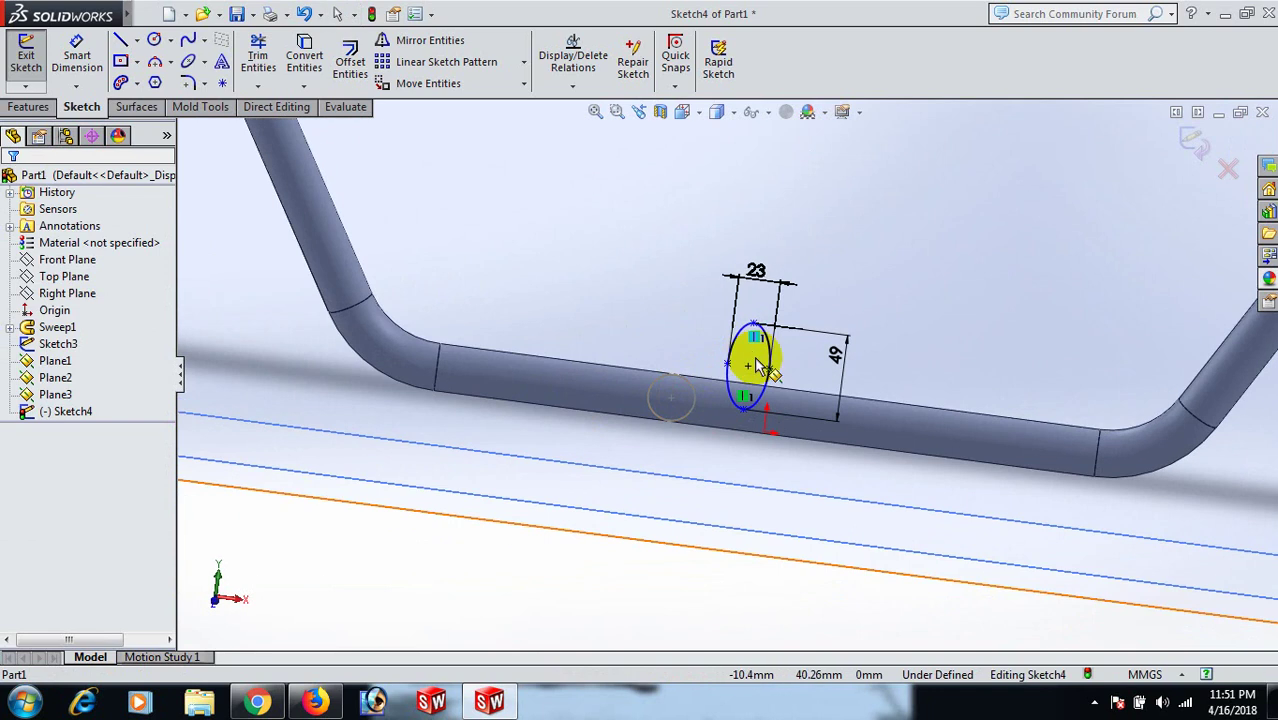
{"action": "left_click_drag", "start_coordinate": [748, 370], "coordinate": [693, 421]}
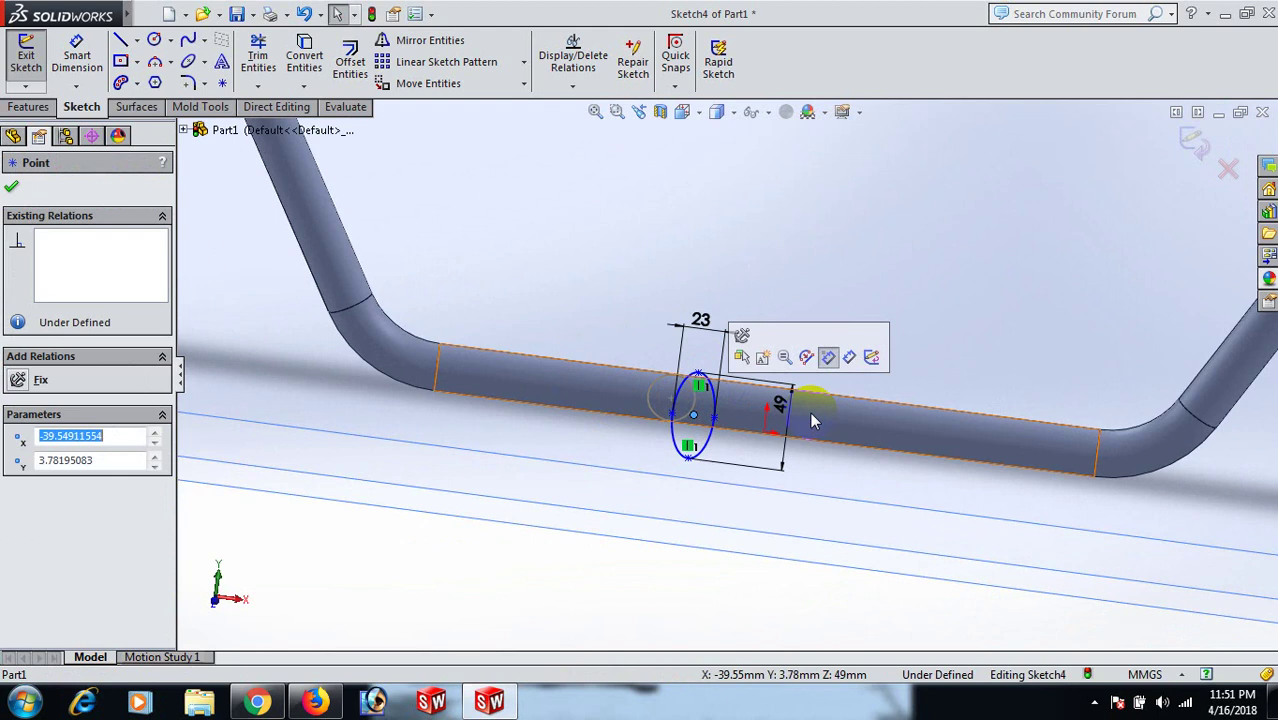
{"action": "key", "text": "space"}
{"action": "left_click", "coordinate": [1064, 508]}
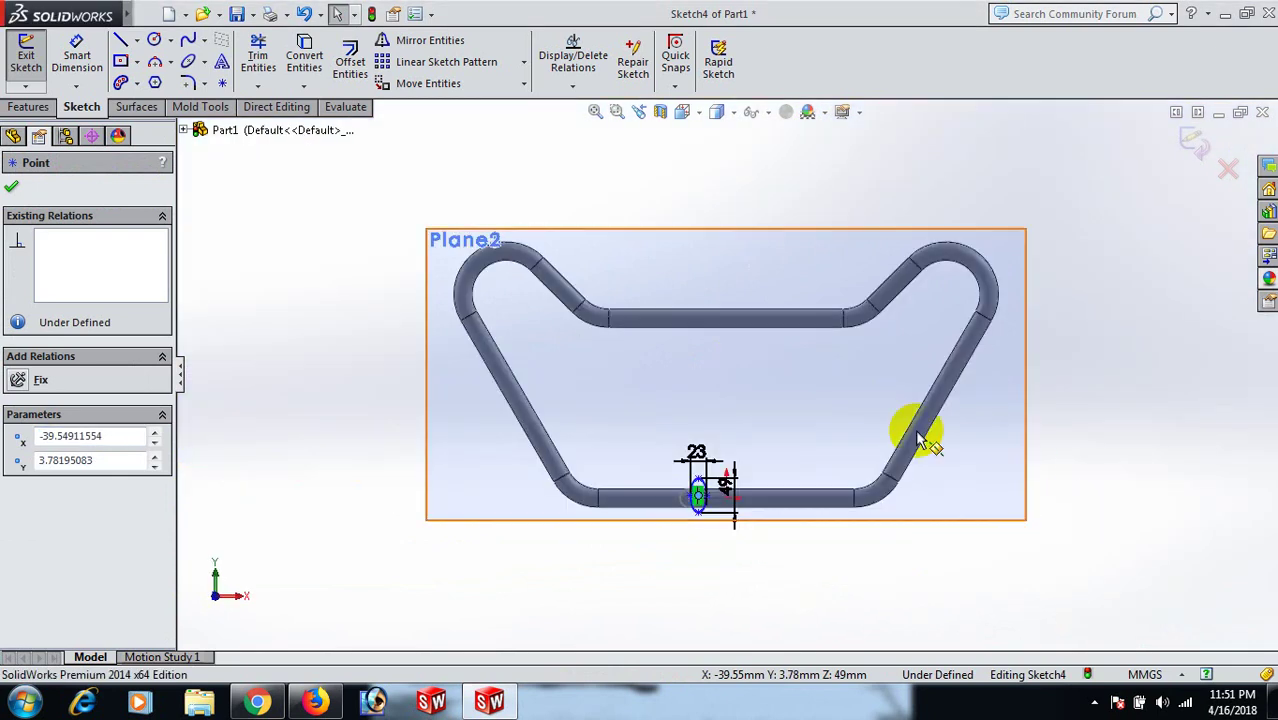
{"action": "scroll", "coordinate": [776, 542], "scroll_direction": "down", "scroll_amount": 4}
{"action": "left_click", "coordinate": [706, 598]}
{"action": "scroll", "coordinate": [662, 514], "scroll_direction": "down", "scroll_amount": 3}
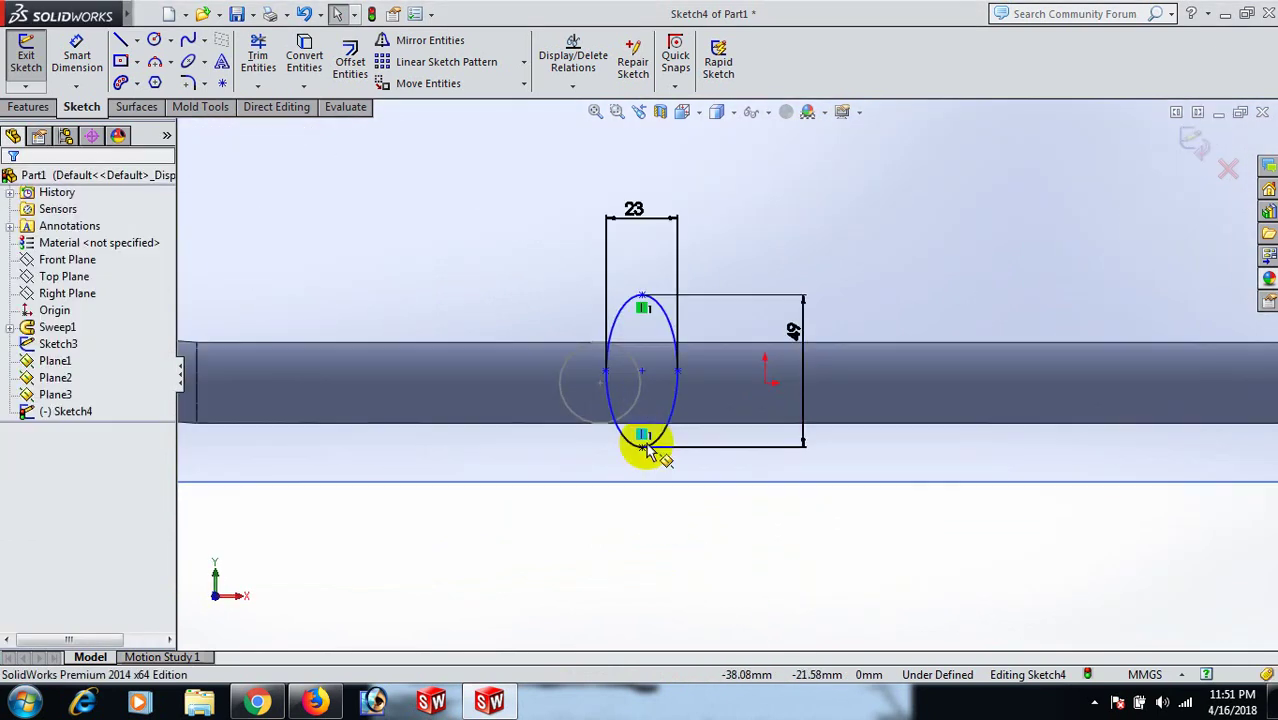
Add a horizontal relation between the ellipse's centre and the origin.
{"action": "left_click", "coordinate": [642, 373]}
{"action": "left_click", "coordinate": [765, 383], "text": "ctrl"}
{"action": "left_click", "coordinate": [18, 488]}
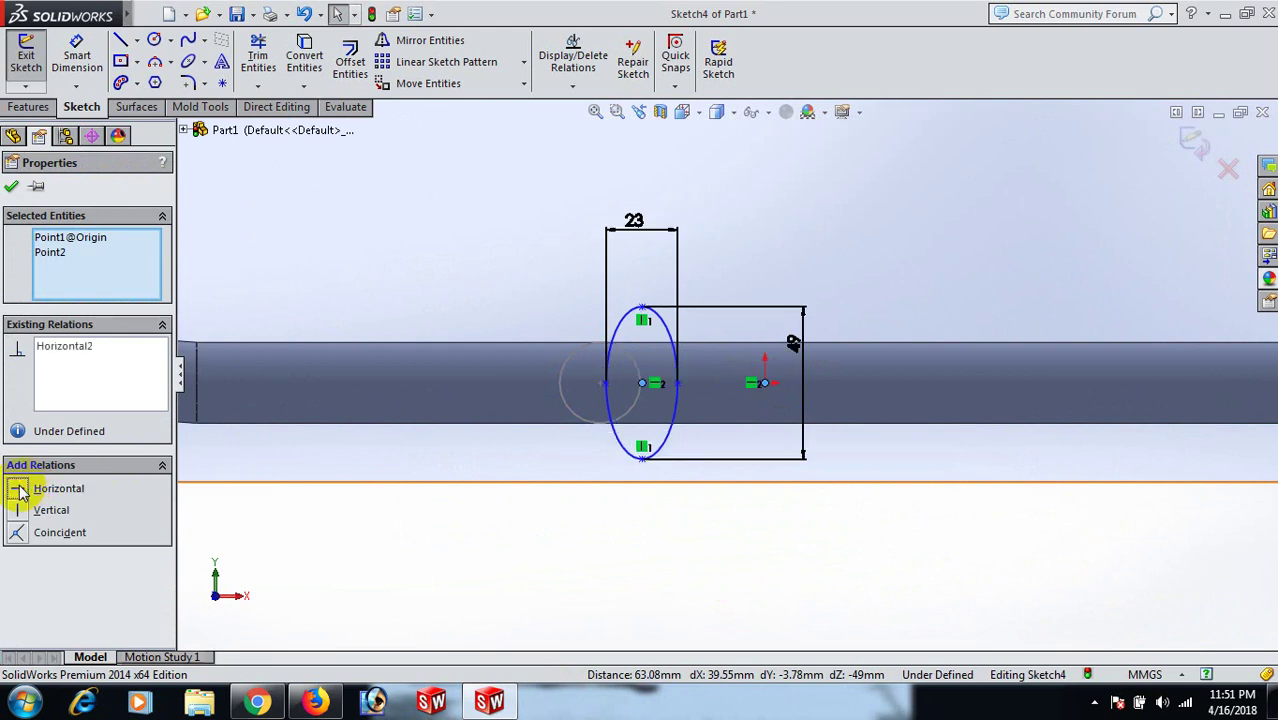
{"action": "left_click", "coordinate": [722, 556]}
{"action": "key", "text": "d"}
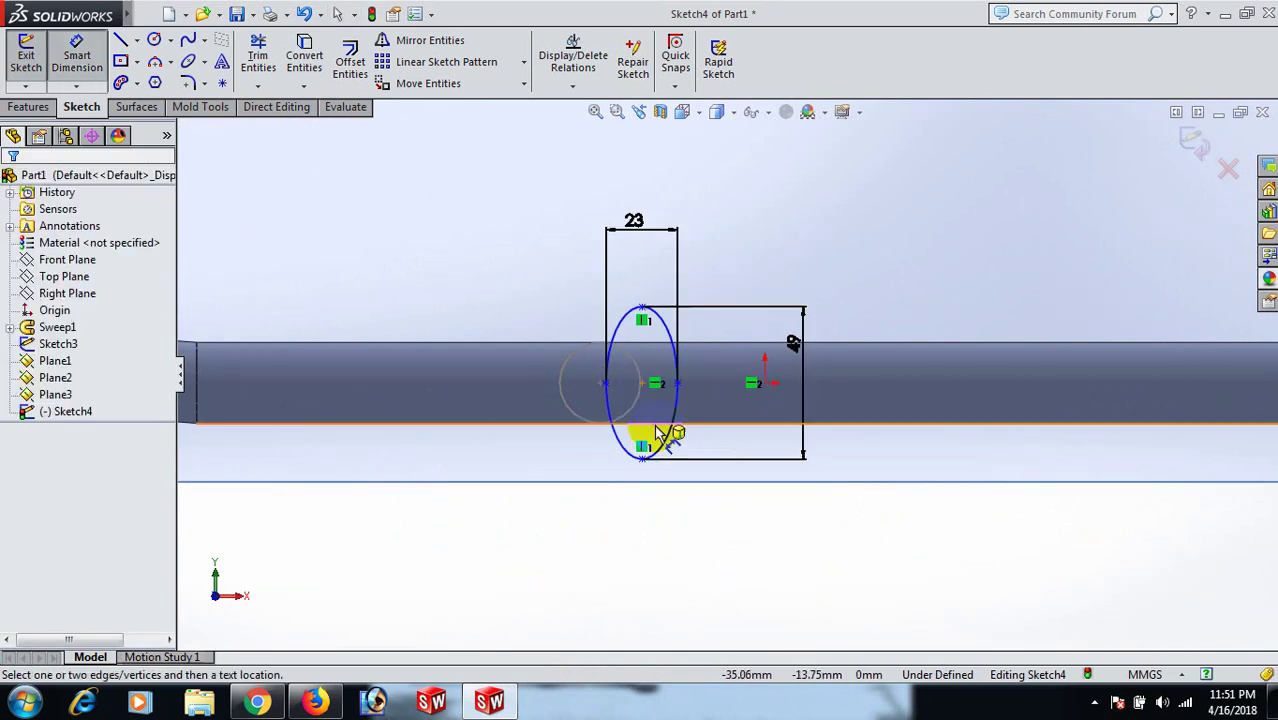
{"action": "right_click", "coordinate": [707, 452]}
{"action": "left_click", "coordinate": [785, 194]}
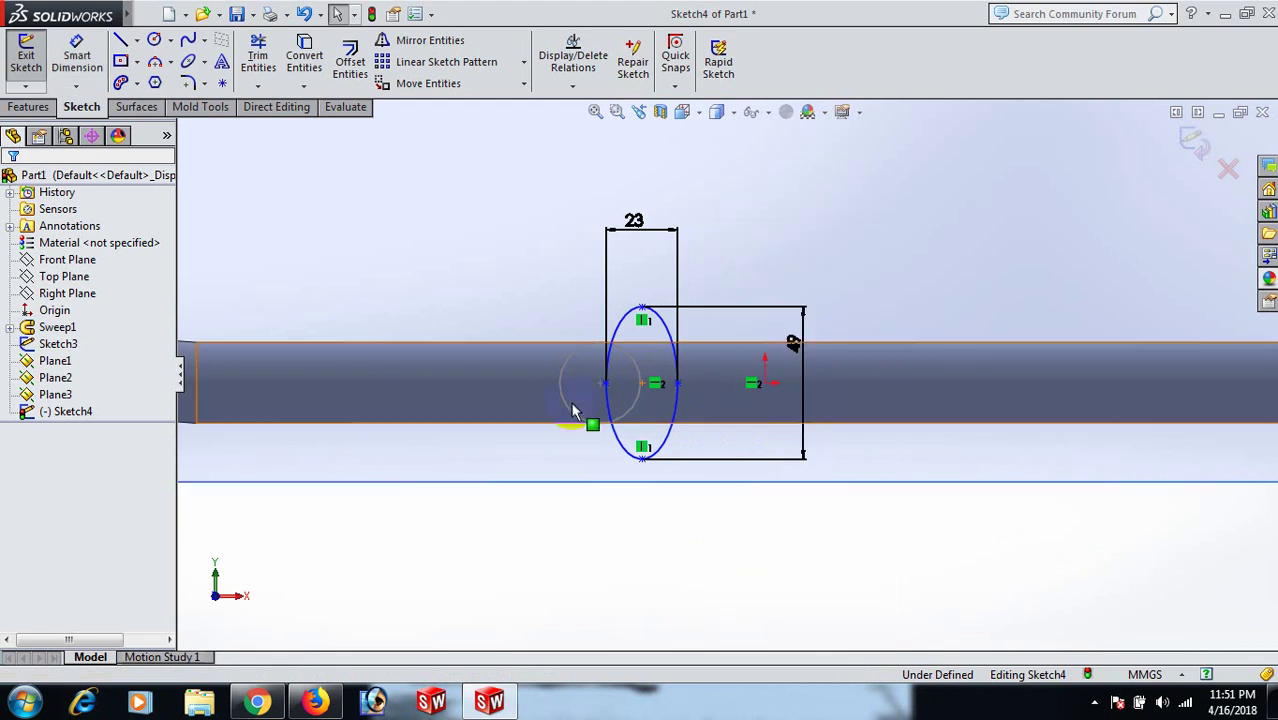
Make the ellipse's centre coincident with the centre of the 26 mm circle.
{"action": "scroll", "coordinate": [606, 395], "scroll_direction": "down", "scroll_amount": 3}
{"action": "left_click", "coordinate": [630, 345]}
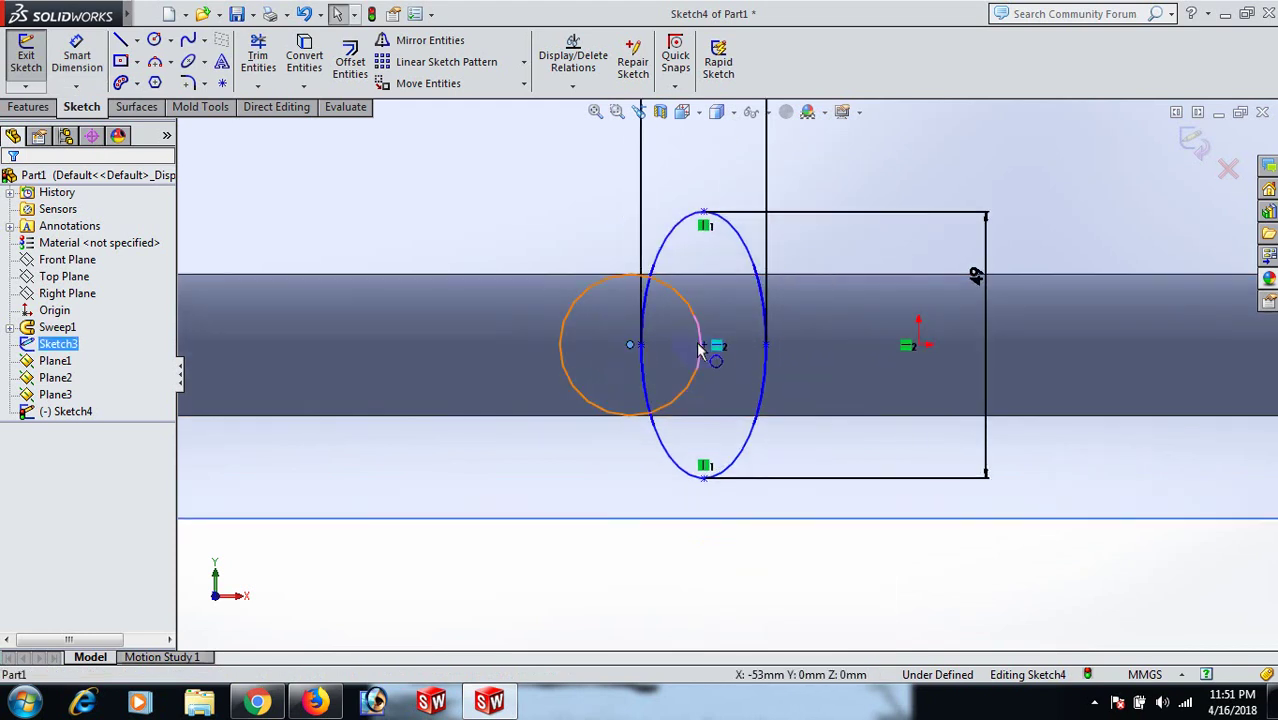
{"action": "left_click", "coordinate": [703, 346], "text": "ctrl"}
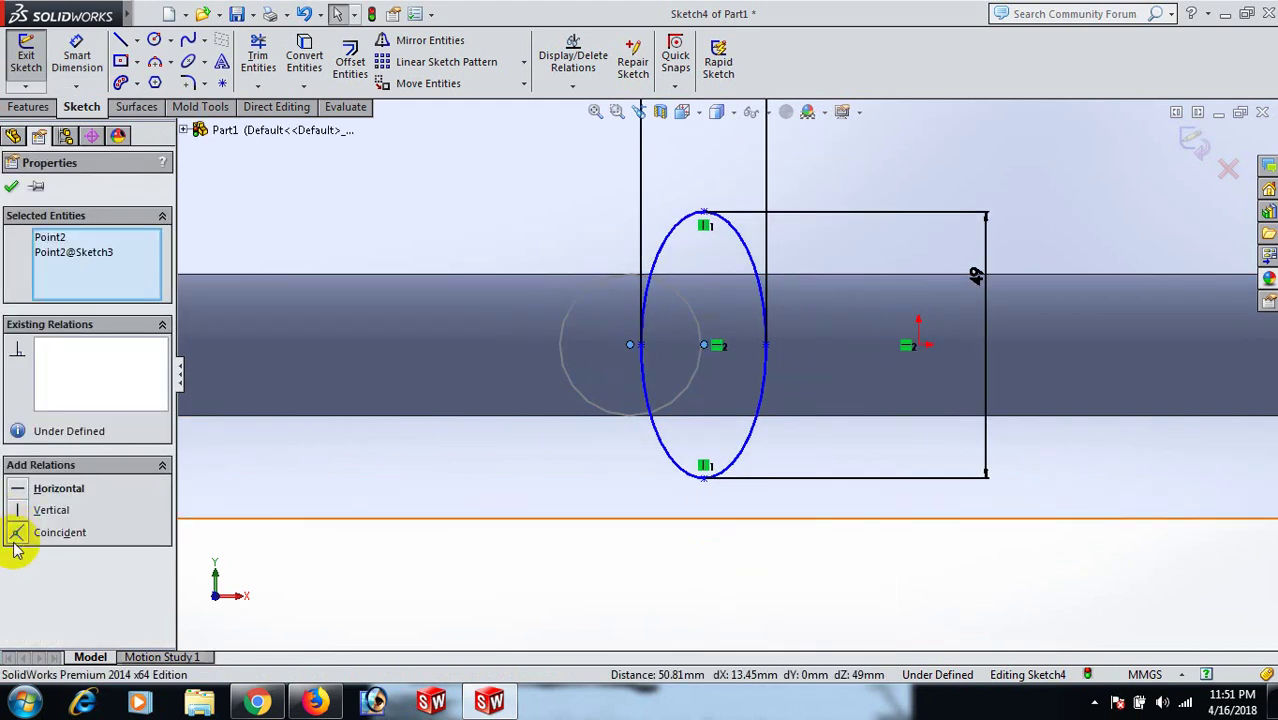
{"action": "left_click", "coordinate": [18, 533]}
{"action": "left_click", "coordinate": [727, 569]}
Finish the 23 x 49 mm ellipse sketch and exit it.
{"action": "scroll", "coordinate": [748, 568], "scroll_direction": "up", "scroll_amount": 3}
{"action": "scroll", "coordinate": [748, 568], "scroll_direction": "up", "scroll_amount": 3}
{"action": "middle_click_drag", "start_coordinate": [978, 519], "coordinate": [827, 502]}
{"action": "scroll", "coordinate": [800, 440], "scroll_direction": "down", "scroll_amount": 4}
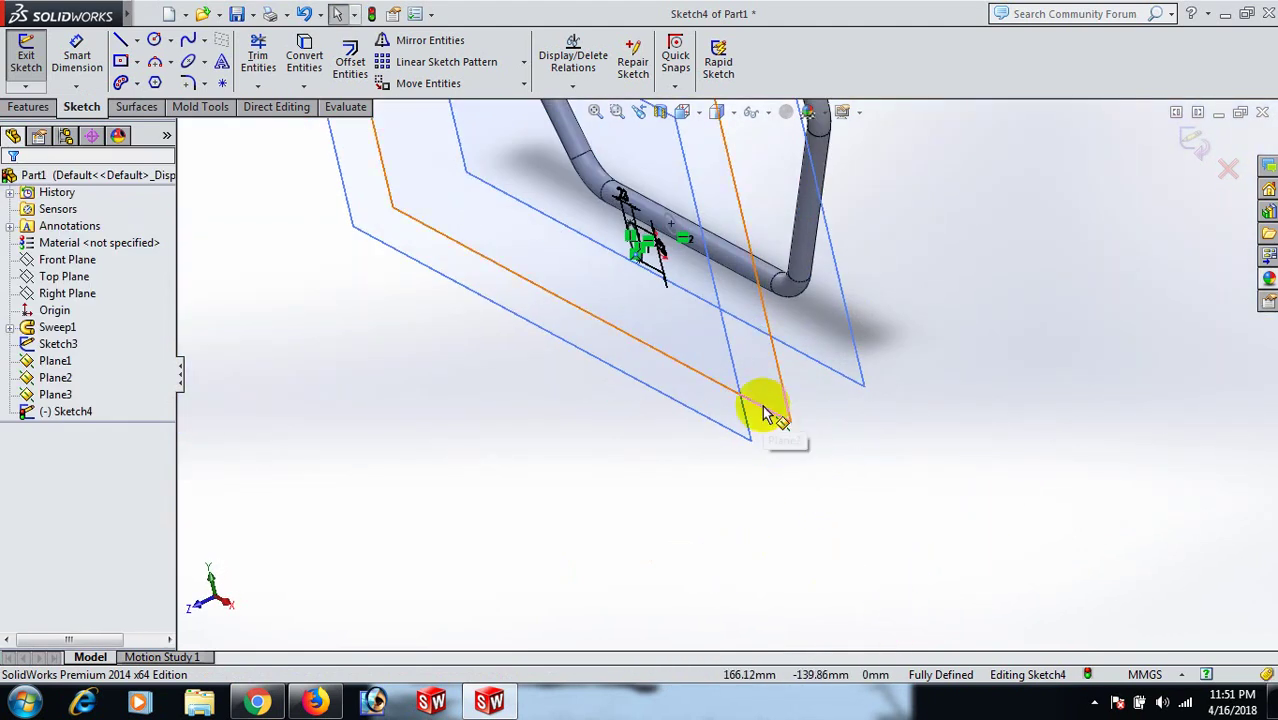
{"action": "middle_click_drag", "start_coordinate": [856, 423], "coordinate": [765, 394]}
{"action": "scroll", "coordinate": [765, 367], "scroll_direction": "down", "scroll_amount": 2}
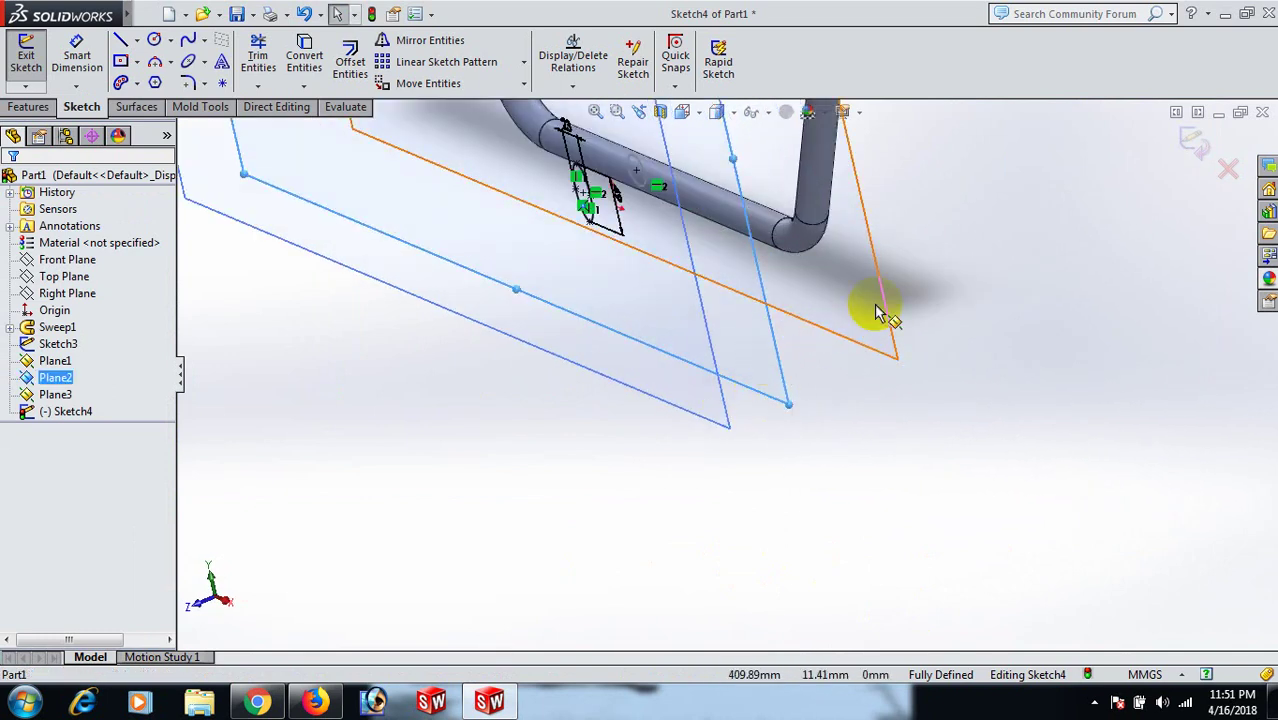
{"action": "left_click", "coordinate": [1186, 140]}
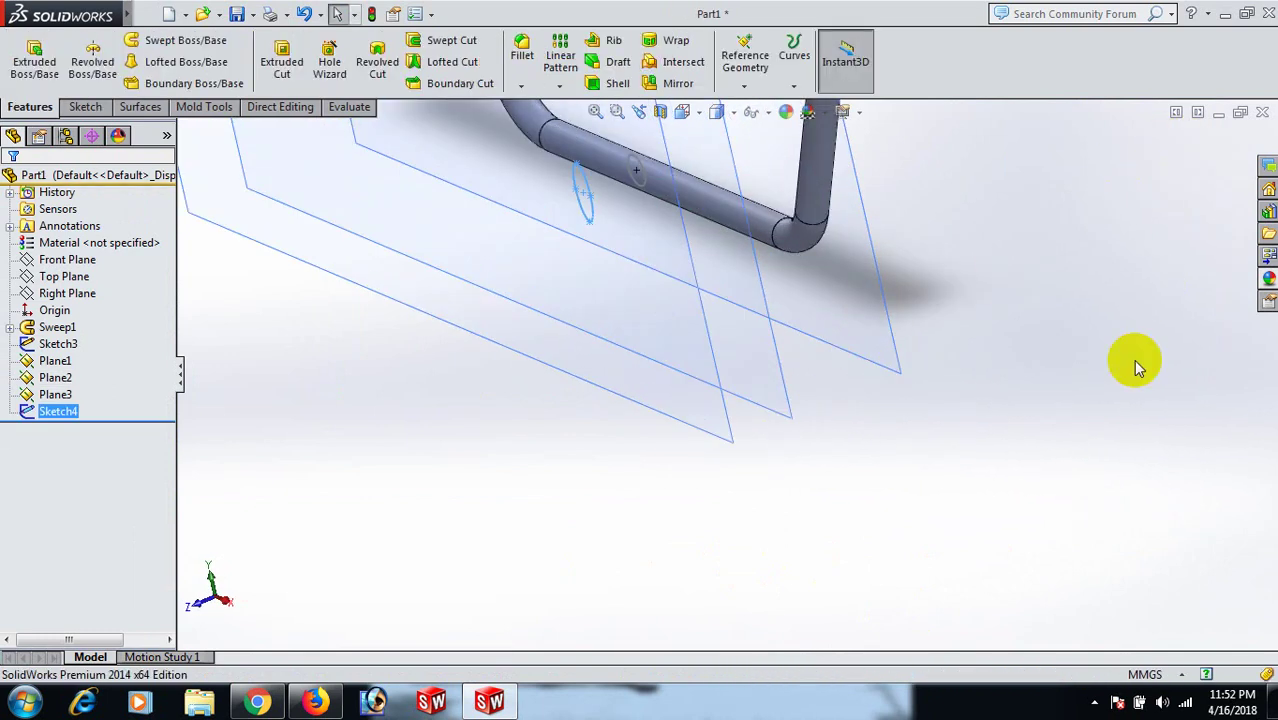
Start a new sketch on Plane2 and view it face-on around the lower tube.
{"action": "left_click", "coordinate": [808, 372]}
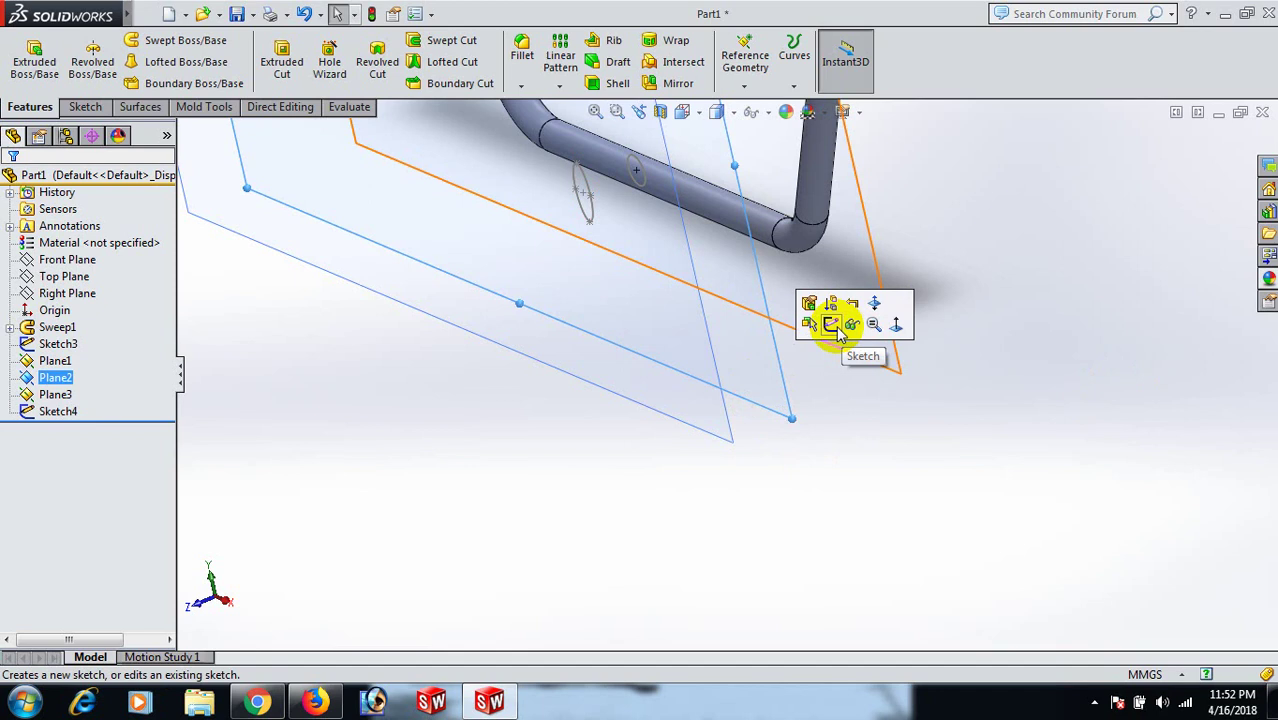
{"action": "left_click", "coordinate": [831, 323]}
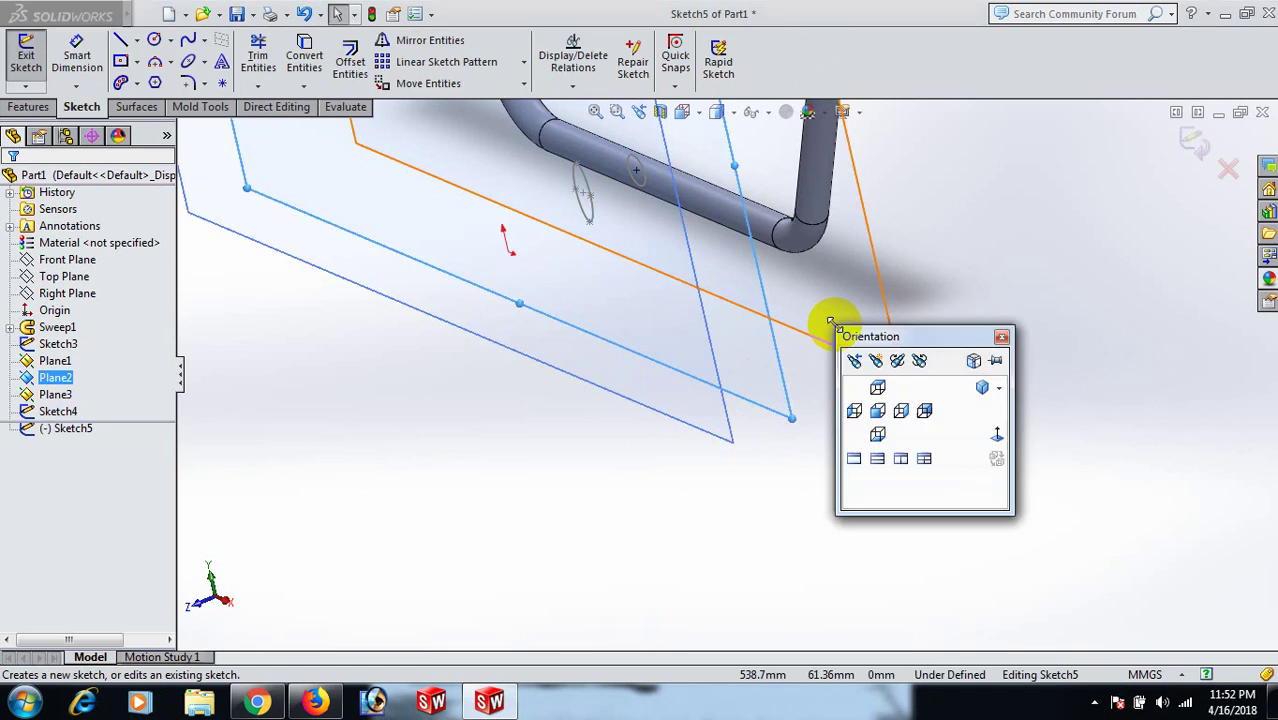
{"action": "left_click", "coordinate": [995, 434]}
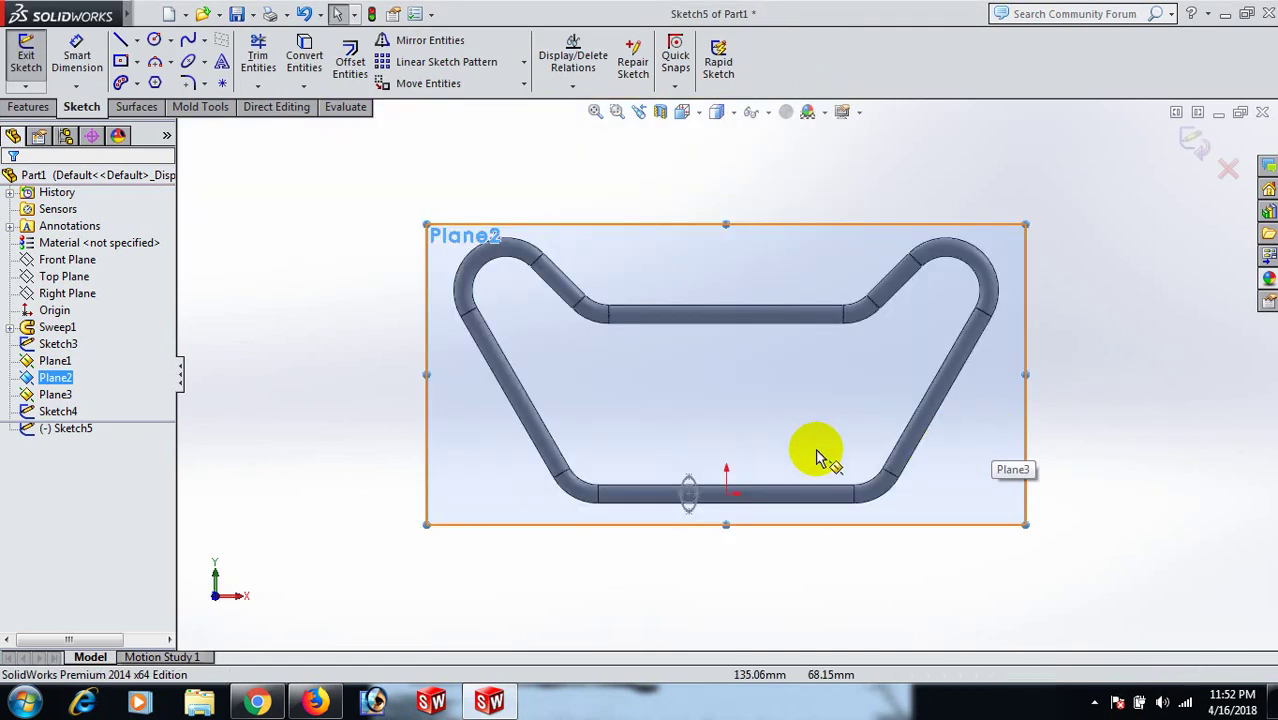
{"action": "scroll", "coordinate": [813, 465], "scroll_direction": "down", "scroll_amount": 2}
{"action": "scroll", "coordinate": [690, 500], "scroll_direction": "down", "scroll_amount": 2}
{"action": "scroll", "coordinate": [687, 501], "scroll_direction": "down", "scroll_amount": 2}
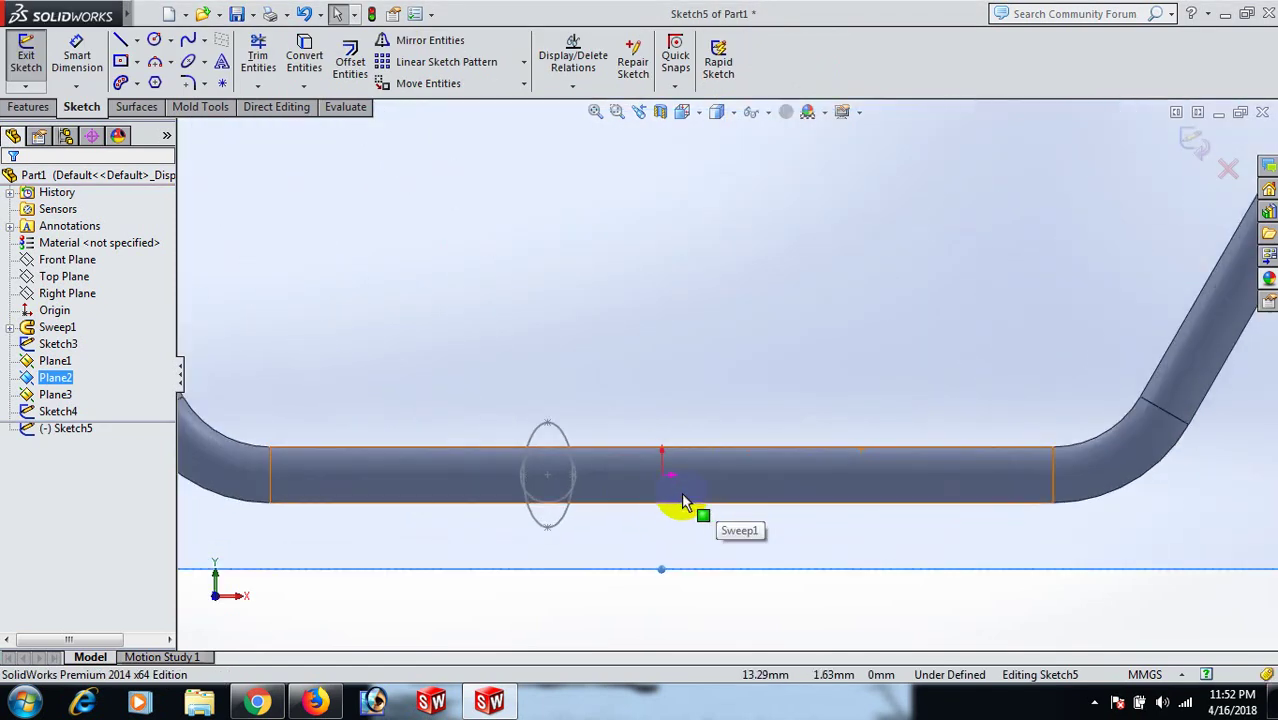
{"action": "left_click", "coordinate": [186, 64]}
{"action": "scroll", "coordinate": [530, 630], "scroll_direction": "down", "scroll_amount": 2}
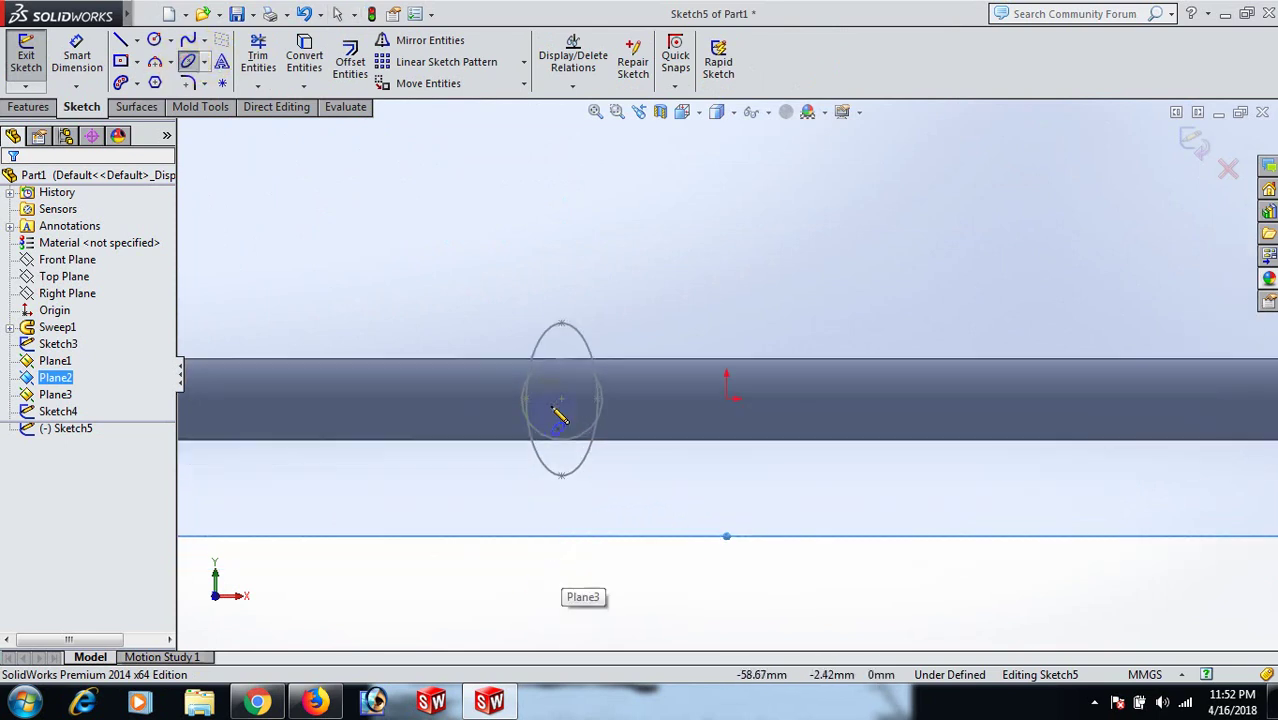
{"action": "left_click", "coordinate": [562, 401]}
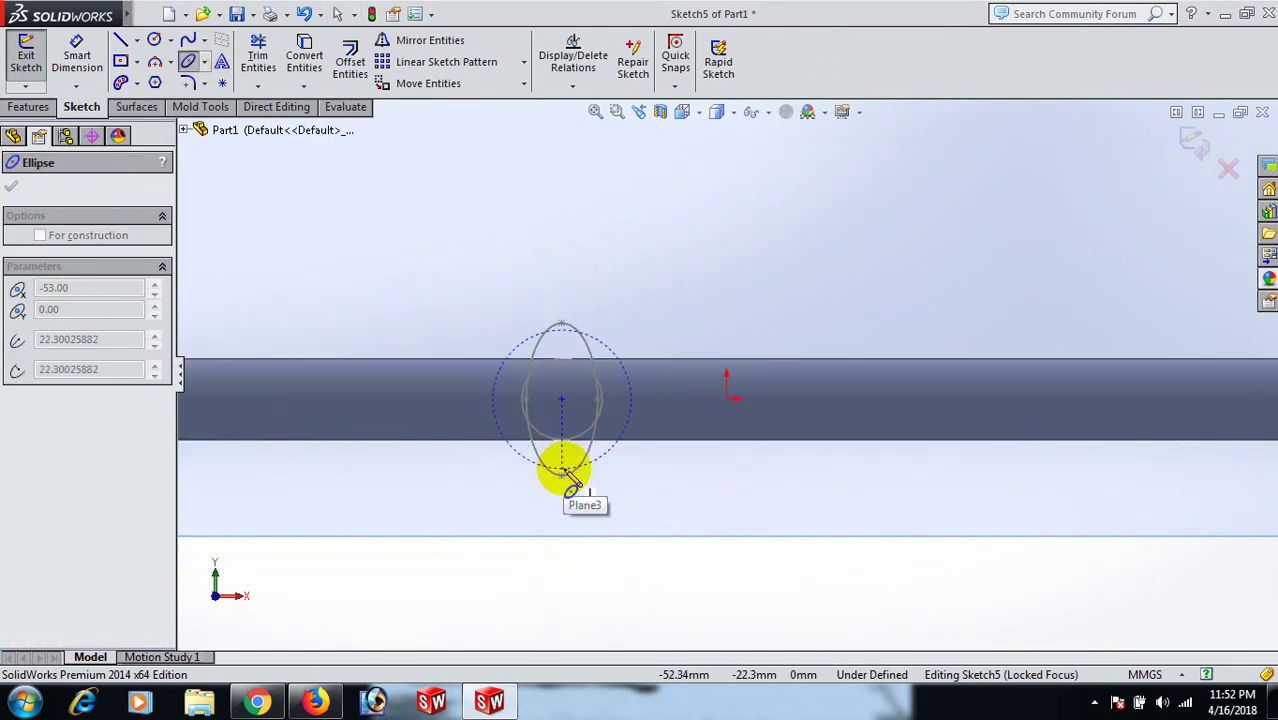
{"action": "left_click", "coordinate": [571, 499]}
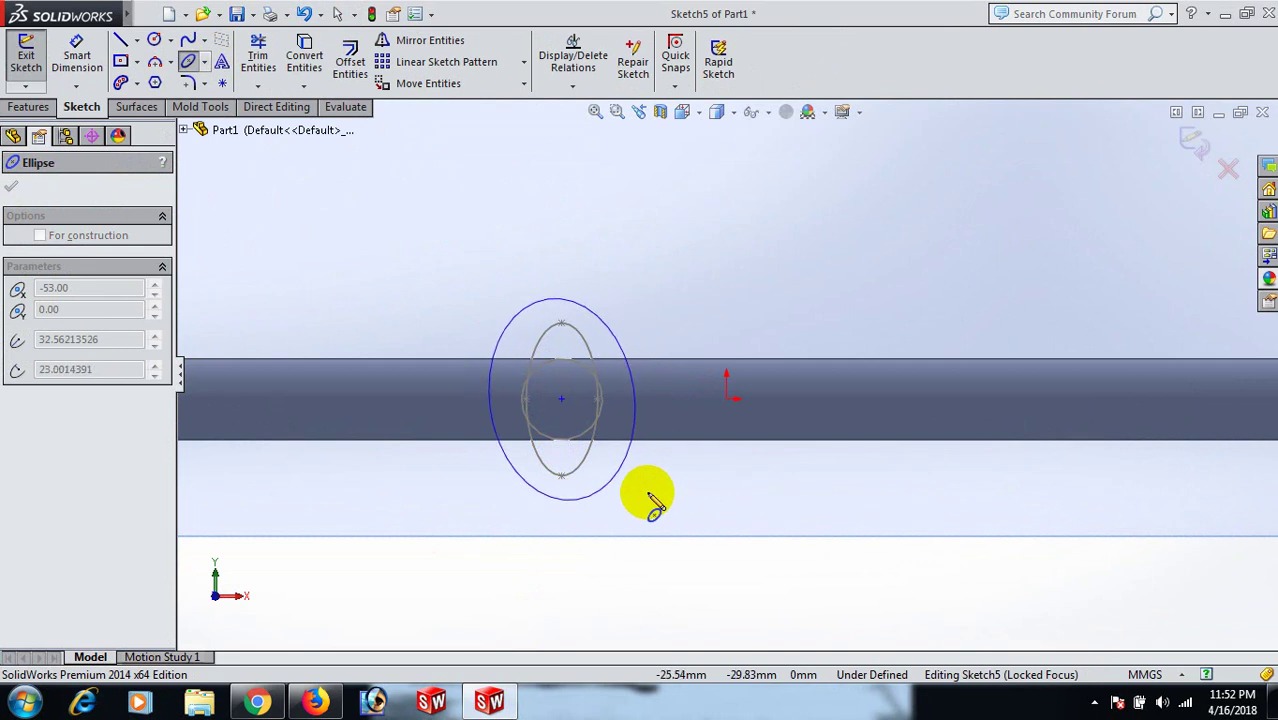
{"action": "key", "text": "Escape"}
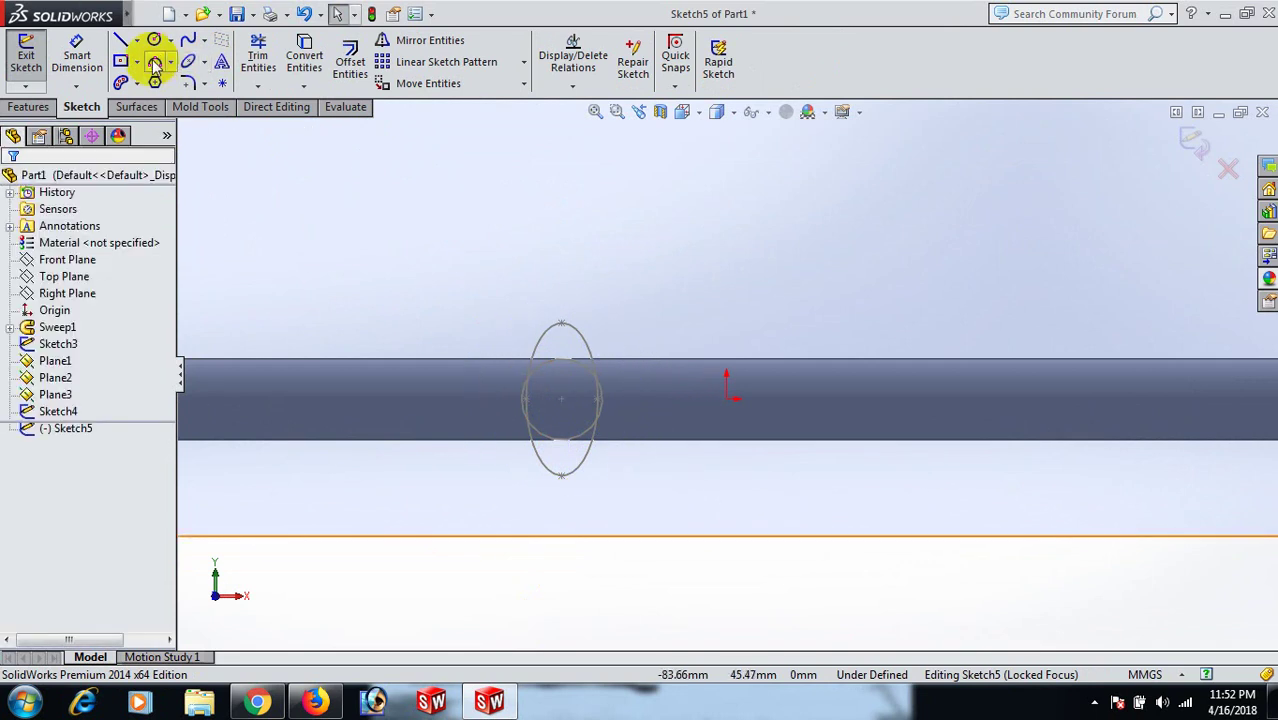
Draw an upright ellipse from the circle's centre, about 24.5 mm in vertical radius and 6.7 mm in horizontal radius.
{"action": "left_click", "coordinate": [188, 61]}
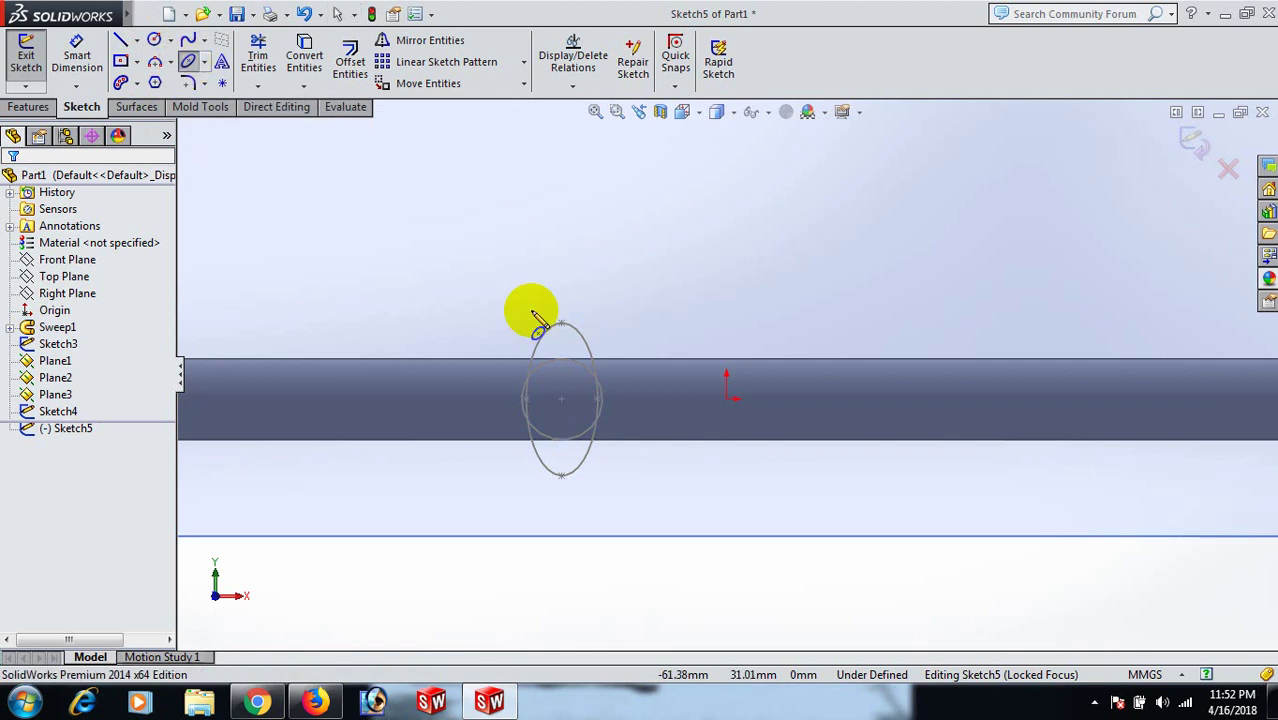
{"action": "left_click", "coordinate": [561, 399]}
{"action": "left_click", "coordinate": [562, 476]}
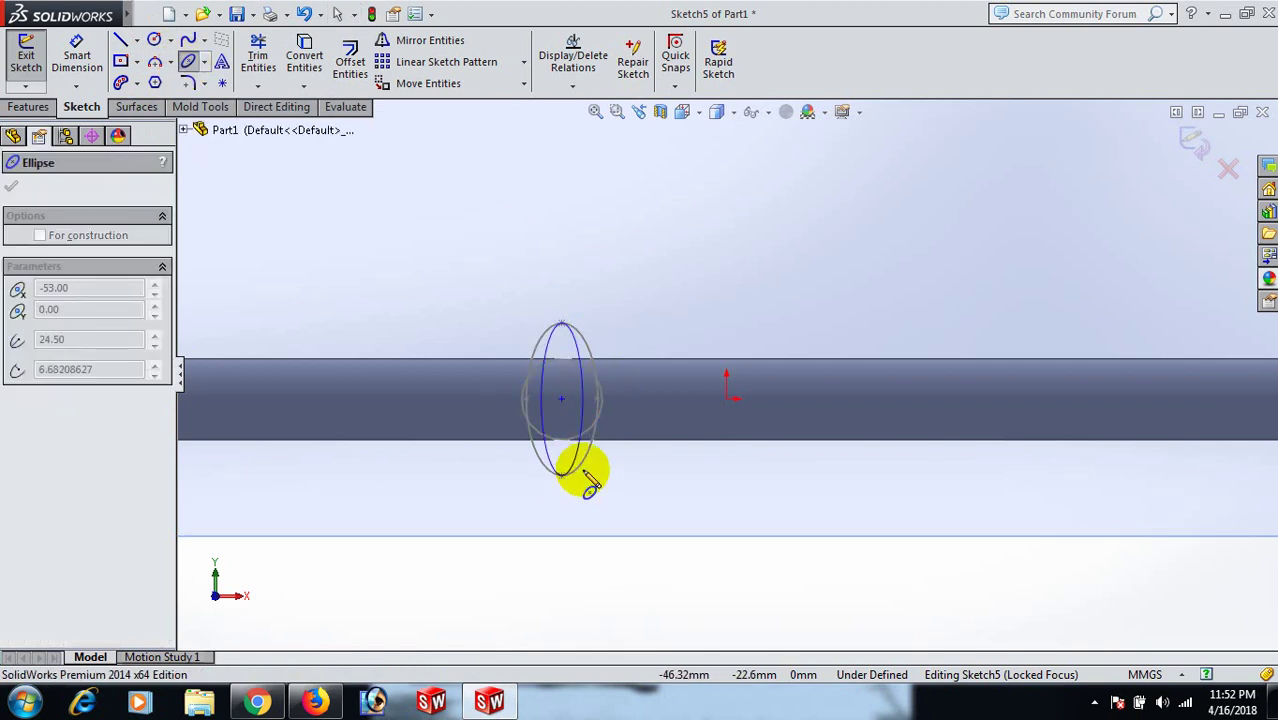
{"action": "left_click", "coordinate": [583, 477]}
{"action": "right_click", "coordinate": [585, 478]}
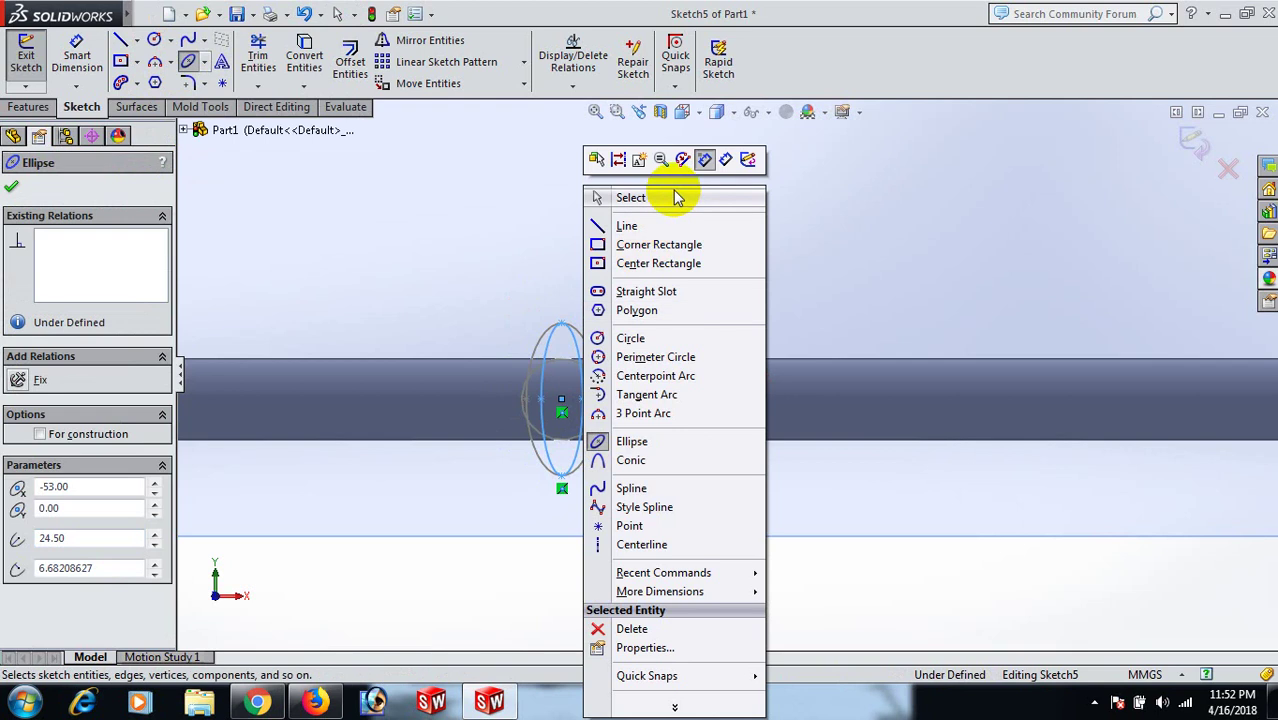
{"action": "left_click", "coordinate": [670, 194]}
Try to dimension the new ellipse's height between its upper and lower points.
{"action": "key", "text": "d"}
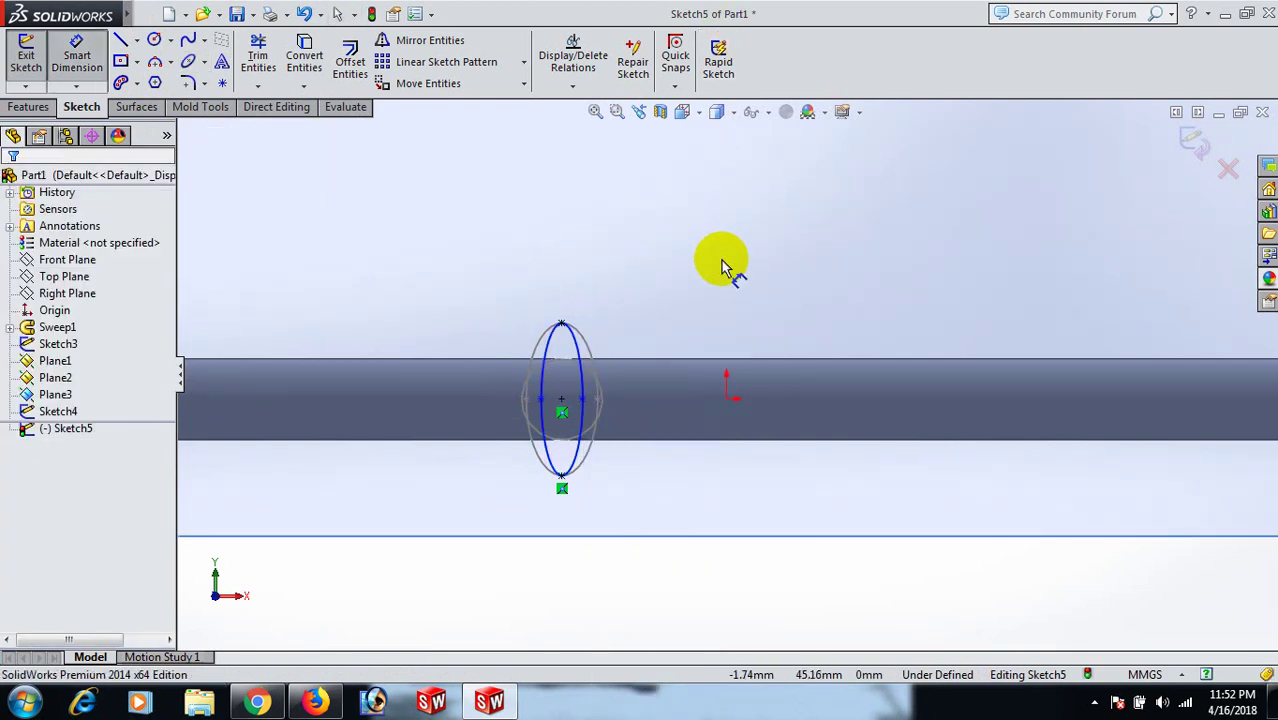
{"action": "scroll", "coordinate": [562, 335], "scroll_direction": "down", "scroll_amount": 3}
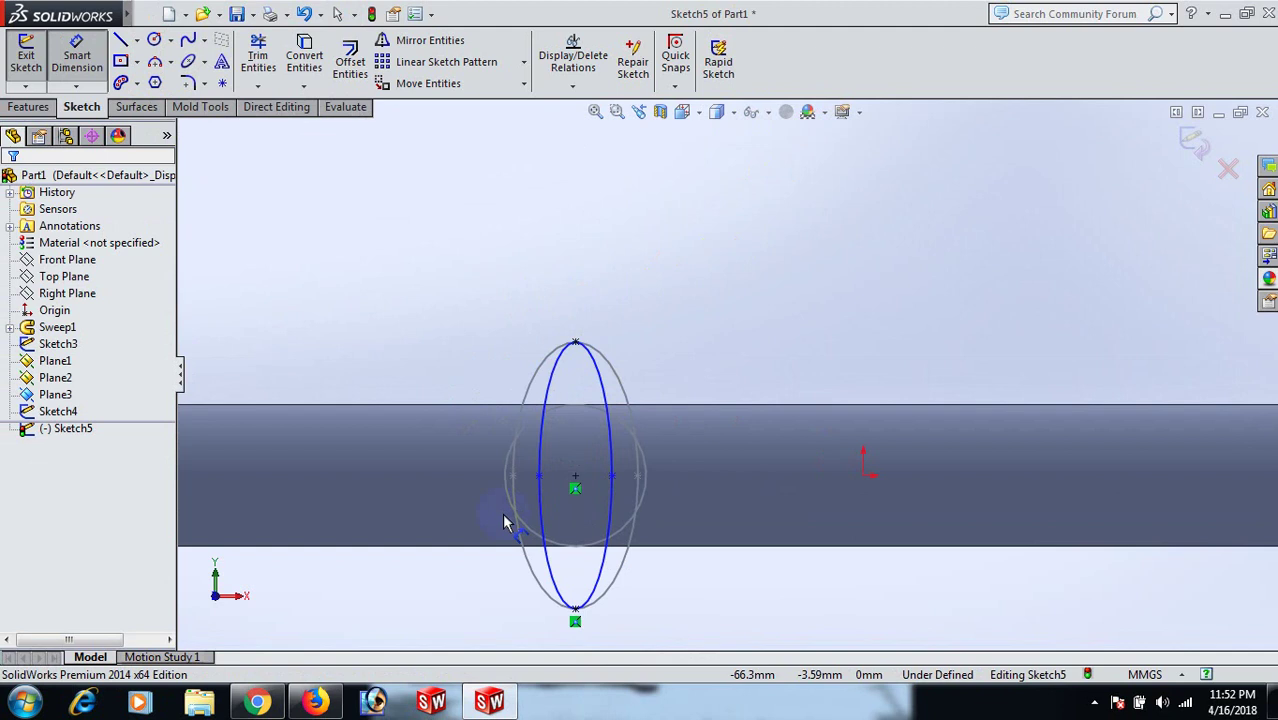
{"action": "left_click", "coordinate": [578, 612]}
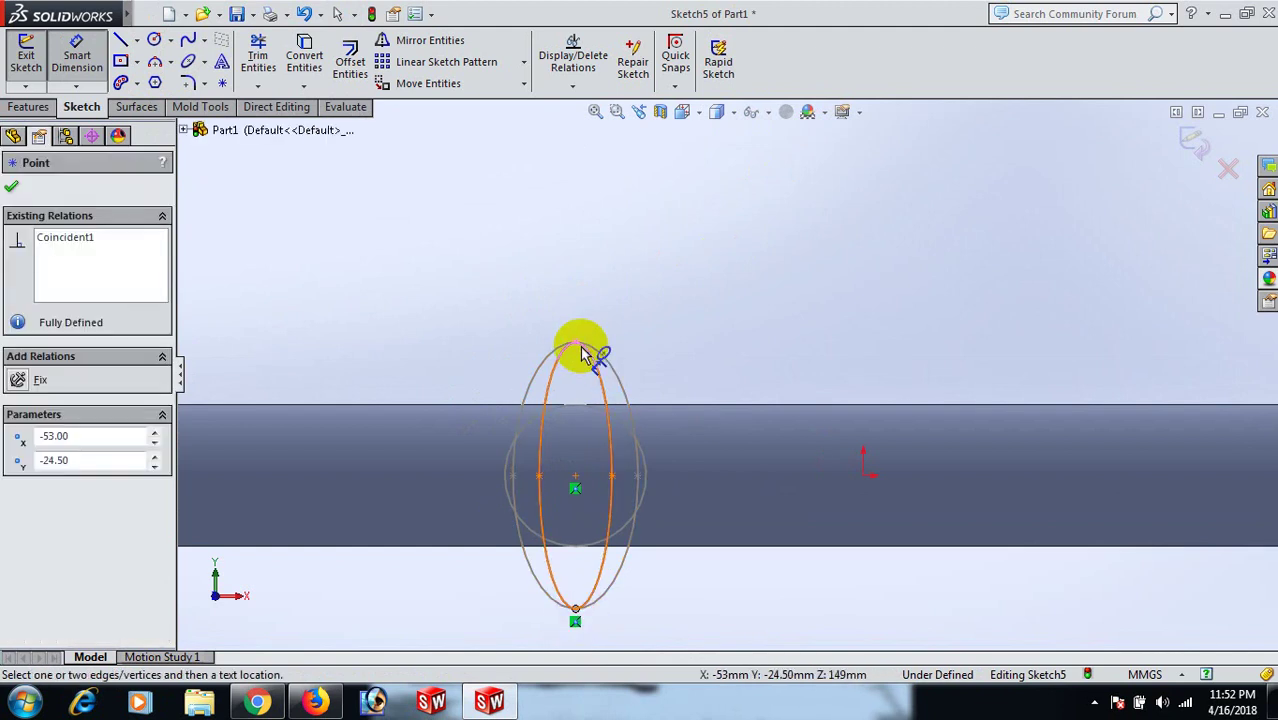
{"action": "left_click", "coordinate": [576, 343]}
{"action": "left_click", "coordinate": [800, 410]}
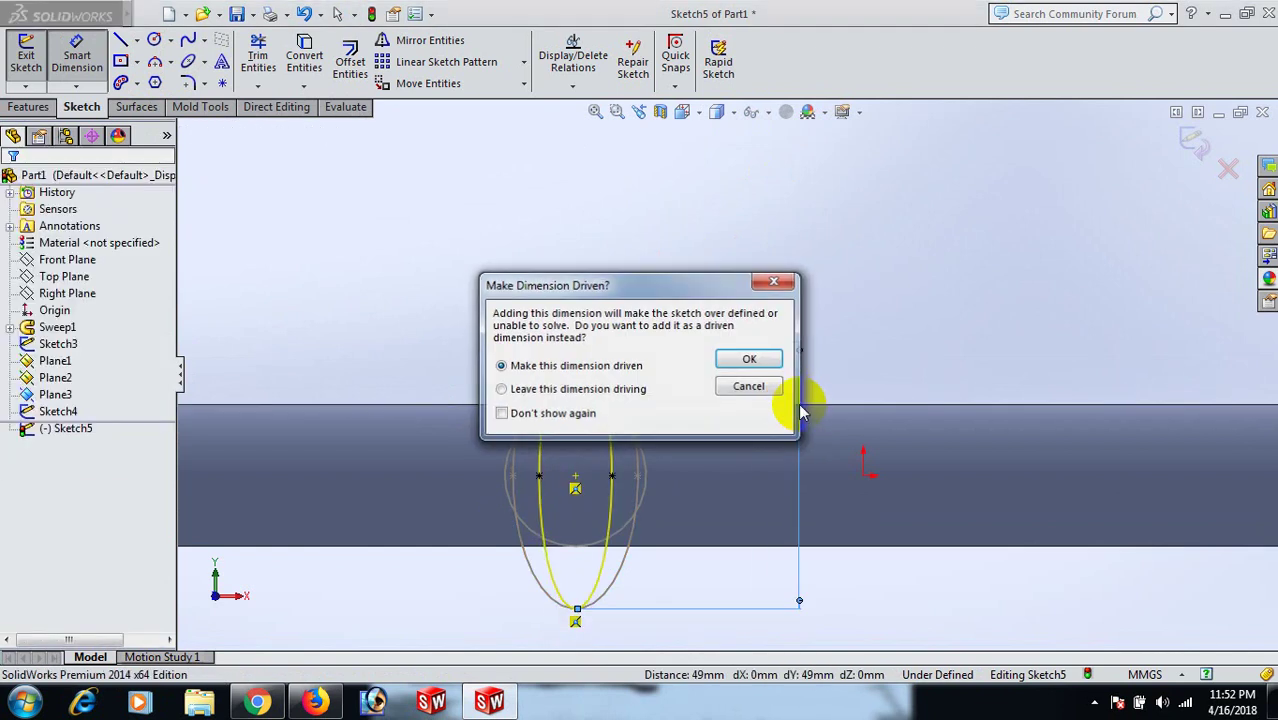
{"action": "left_click", "coordinate": [750, 383]}
Delete the coincident relations at the new ellipse's centre and lower point.
{"action": "scroll", "coordinate": [719, 328], "scroll_direction": "down", "scroll_amount": 2}
{"action": "scroll", "coordinate": [719, 328], "scroll_direction": "up", "scroll_amount": 3}
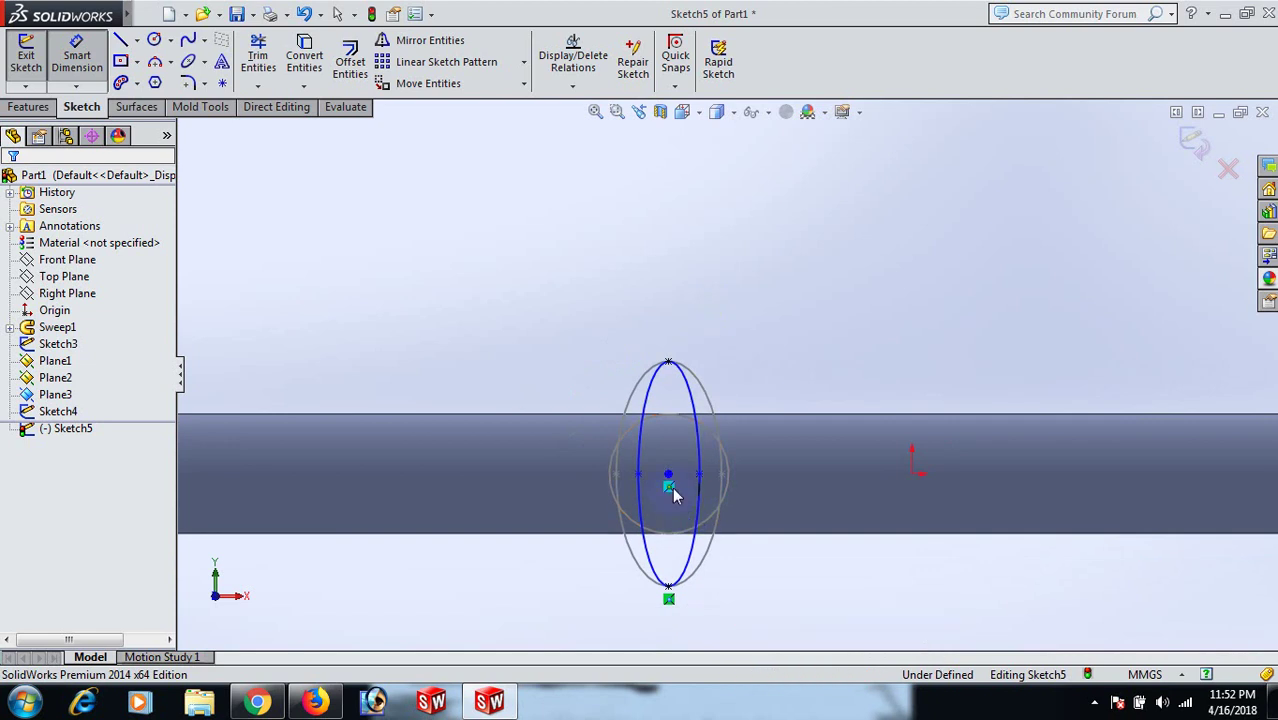
{"action": "left_click", "coordinate": [742, 268]}
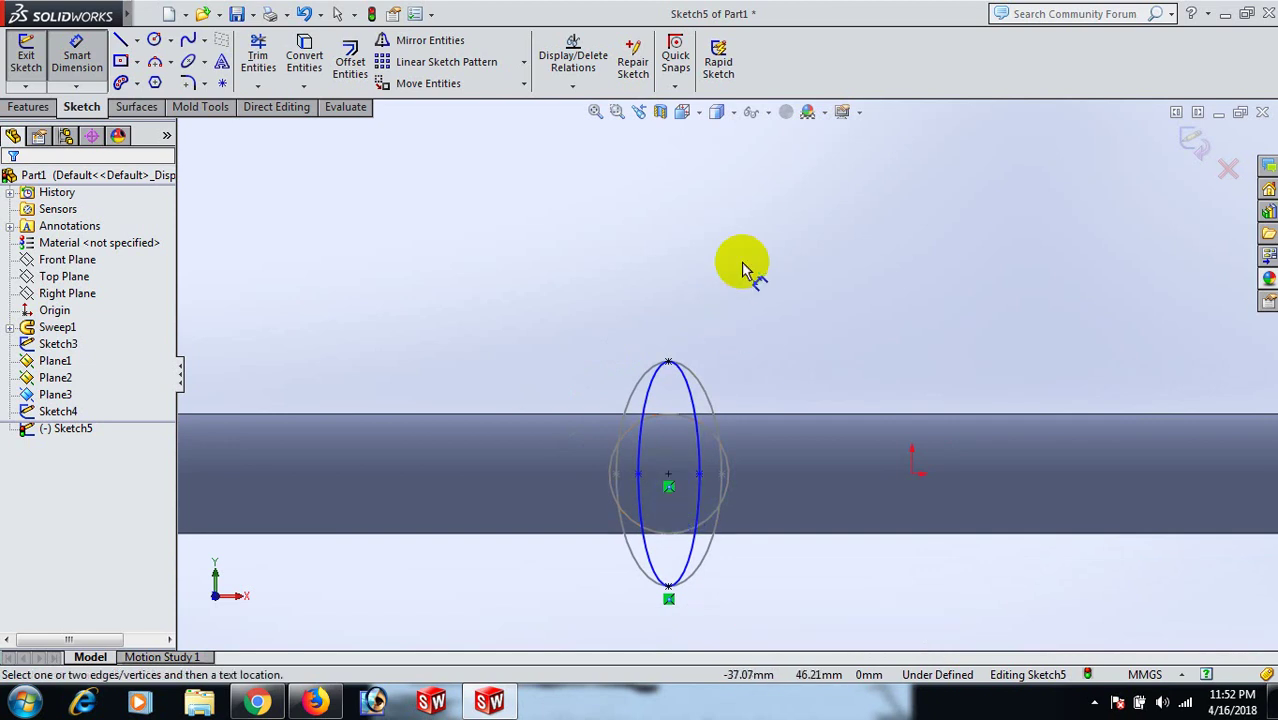
{"action": "key", "text": "Escape"}
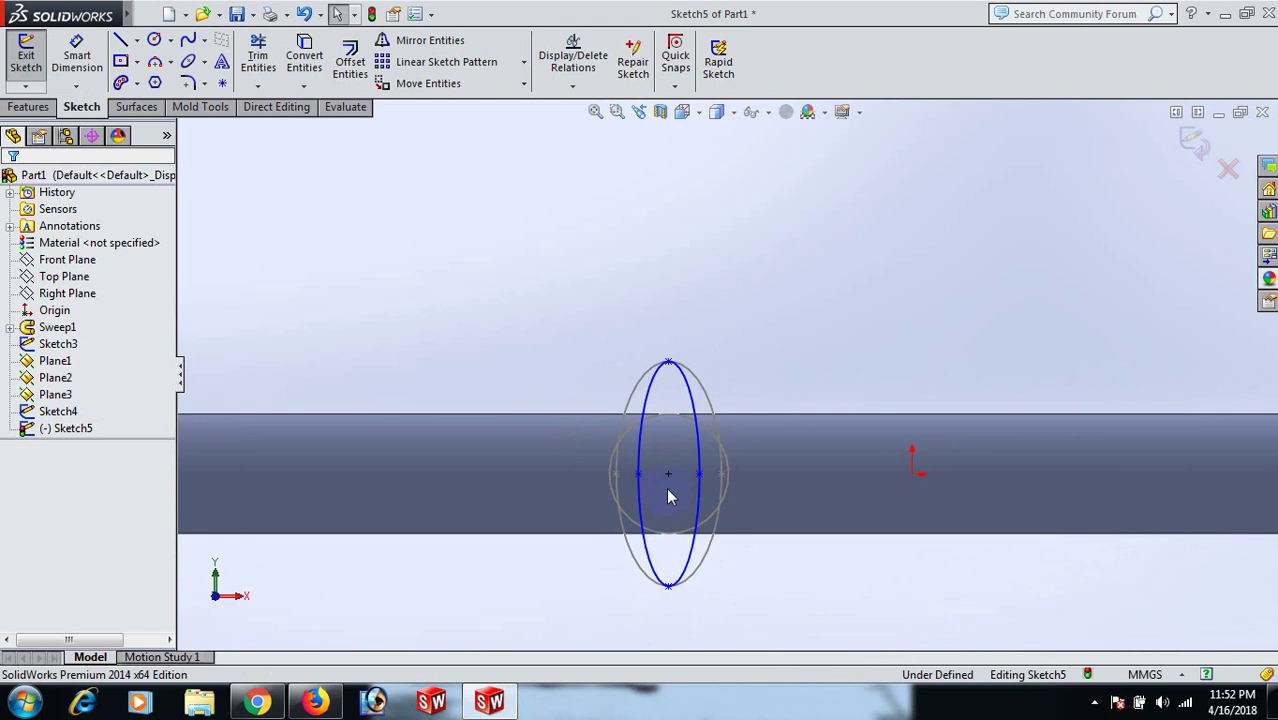
Dimension the inner ellipse's height between its upper and lower points as 44.5 mm.
{"action": "right_click_drag", "start_coordinate": [785, 331], "coordinate": [786, 213]}
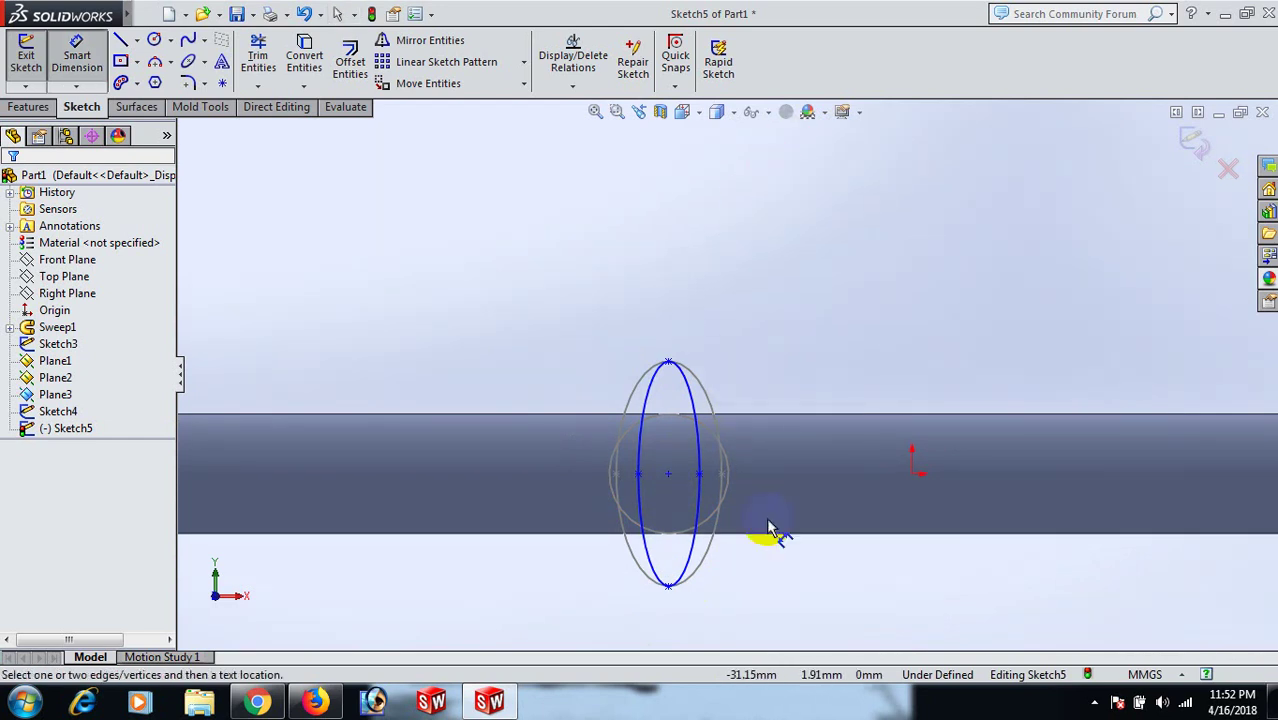
{"action": "left_click", "coordinate": [671, 588]}
{"action": "left_click", "coordinate": [669, 362]}
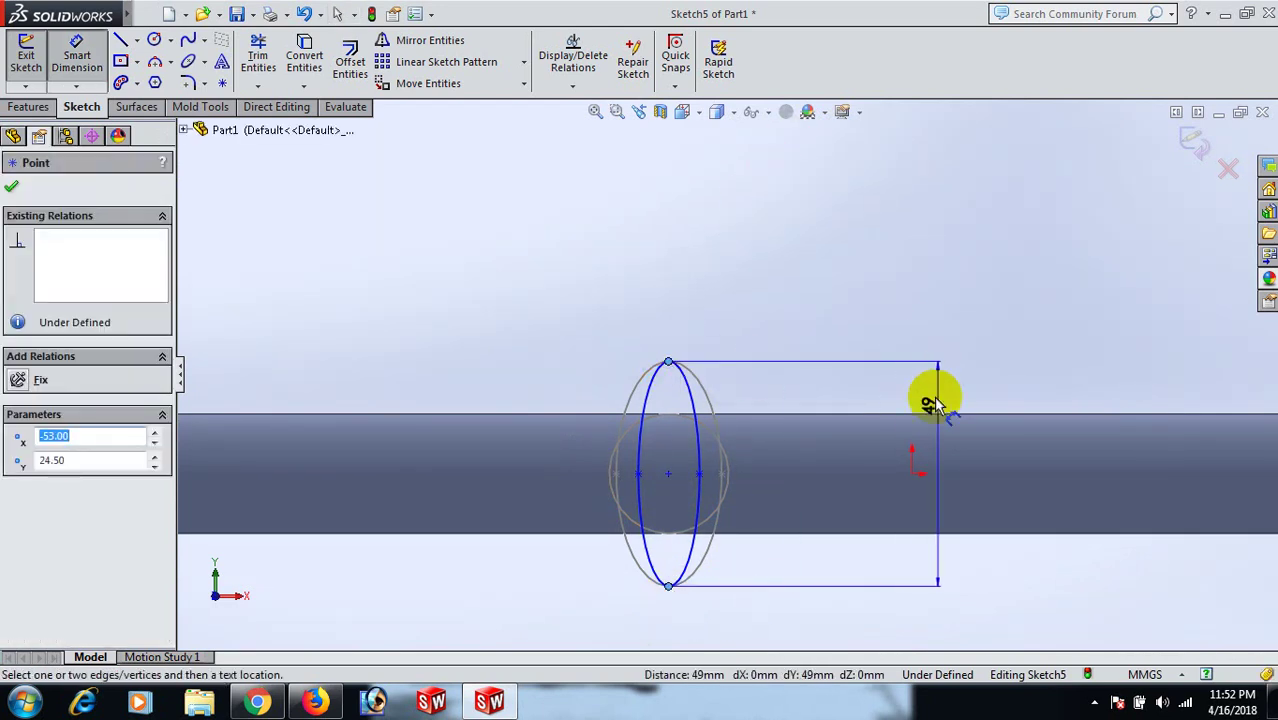
{"action": "left_click", "coordinate": [940, 328]}
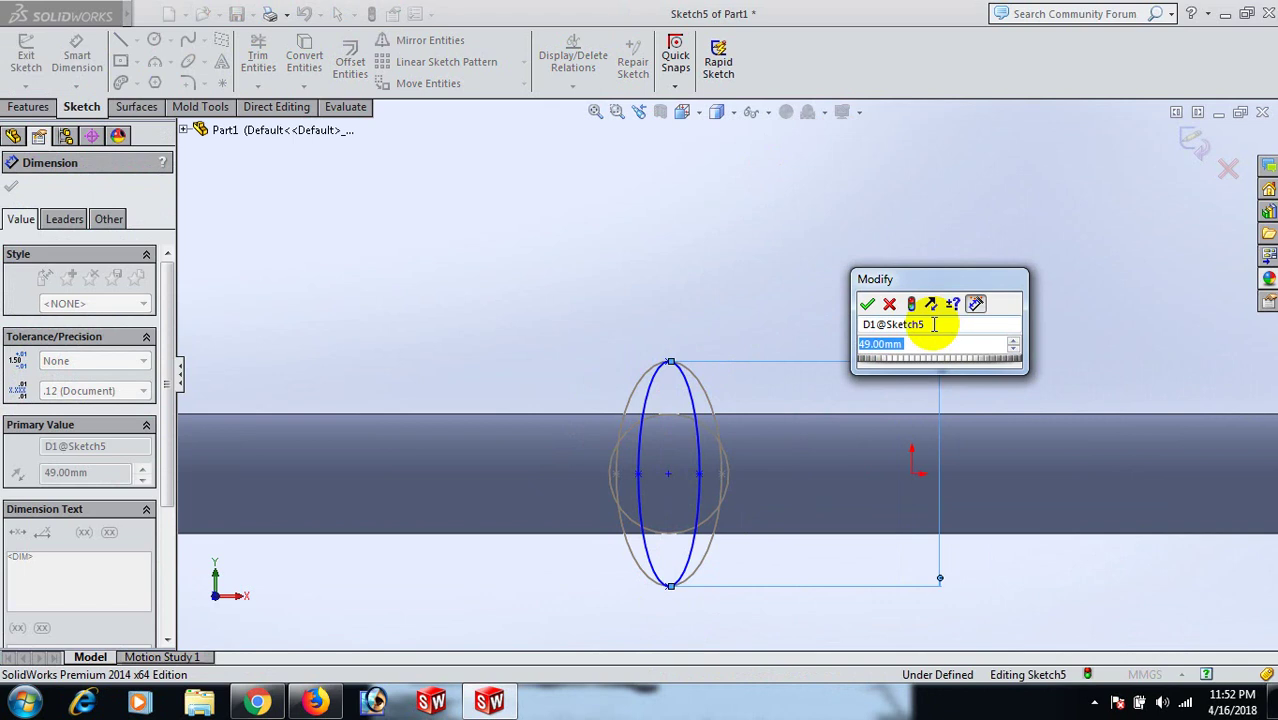
{"action": "type", "text": "44.5"}
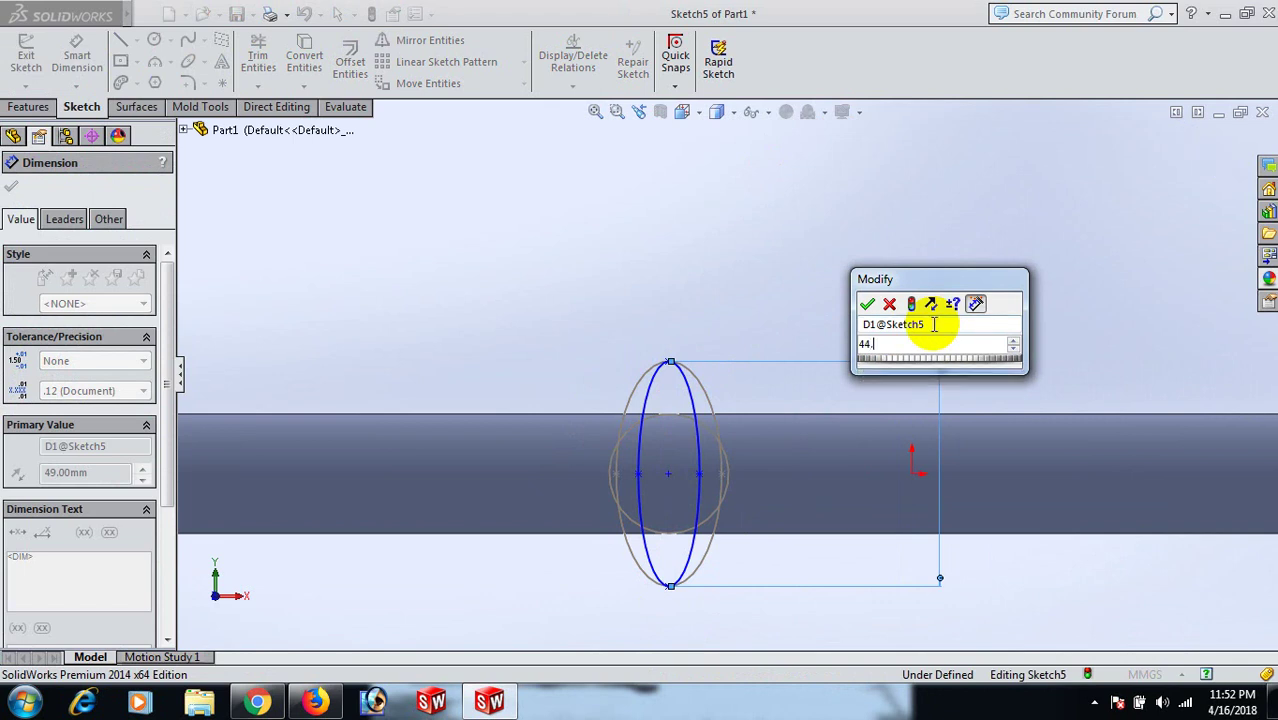
{"action": "key", "text": "Return"}
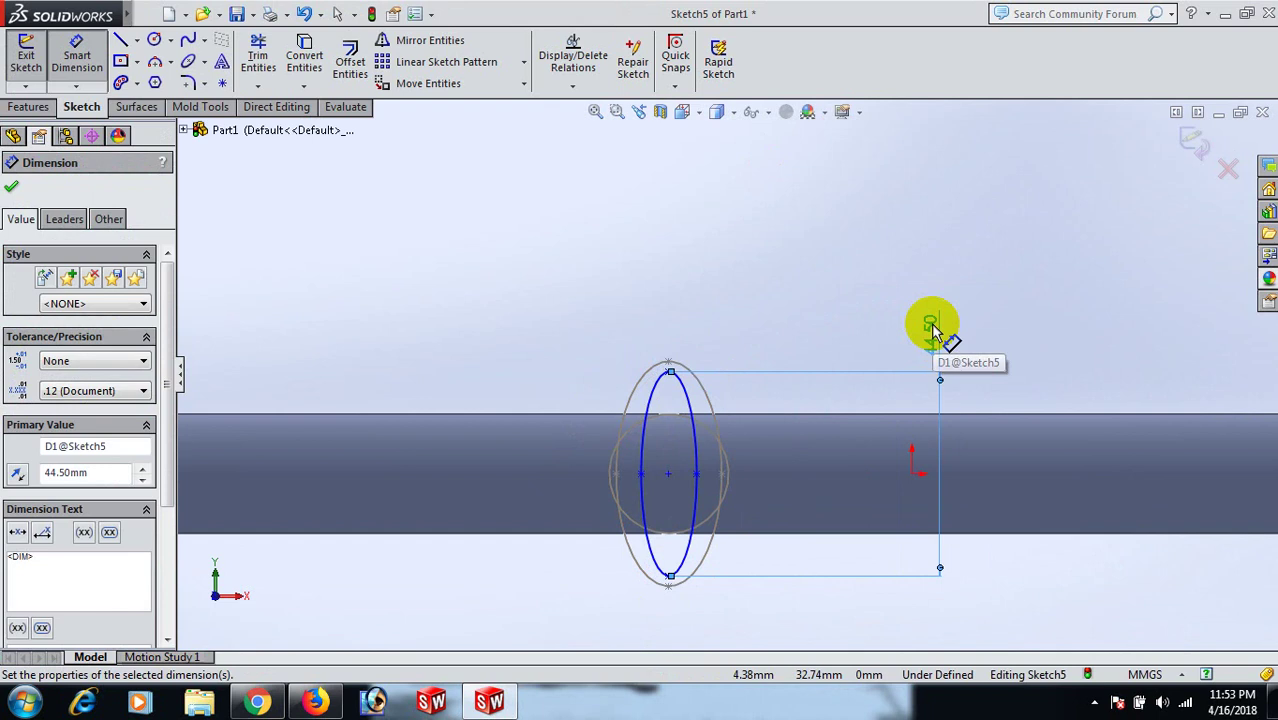
{"action": "left_click", "coordinate": [813, 371]}
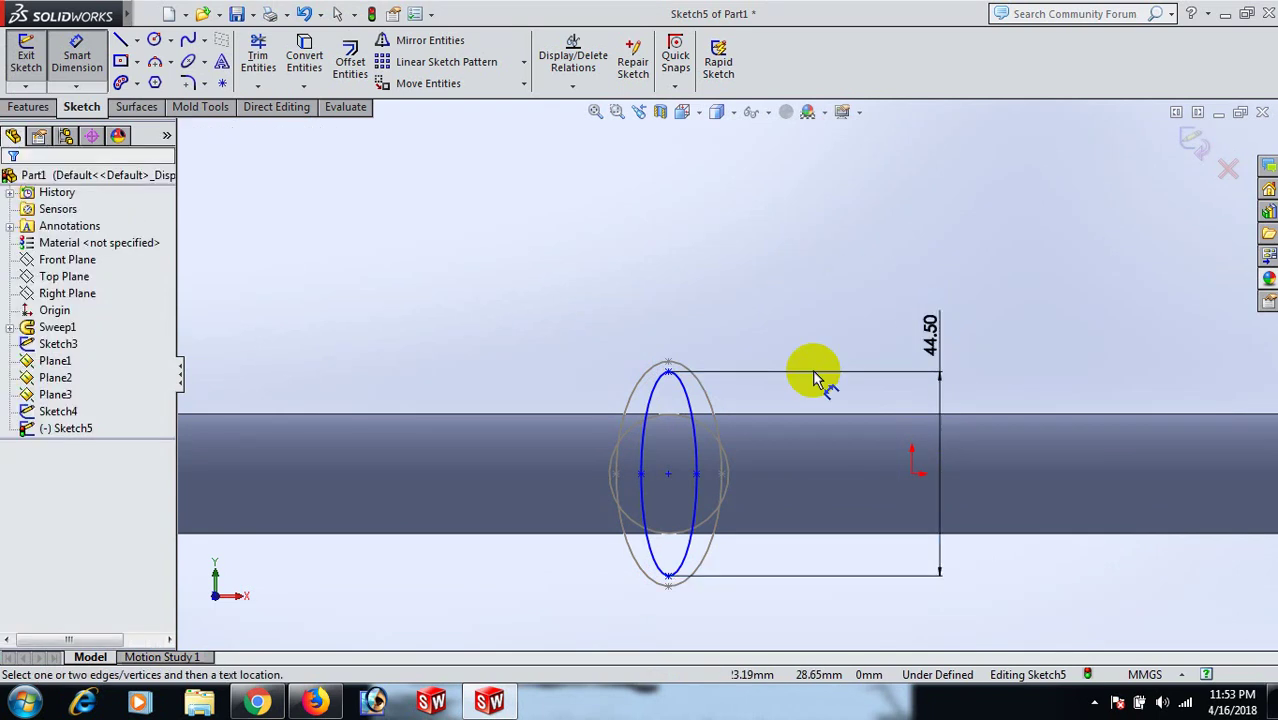
Dimension the inner ellipse's width between its two side points as 16 mm.
{"action": "left_click", "coordinate": [641, 476]}
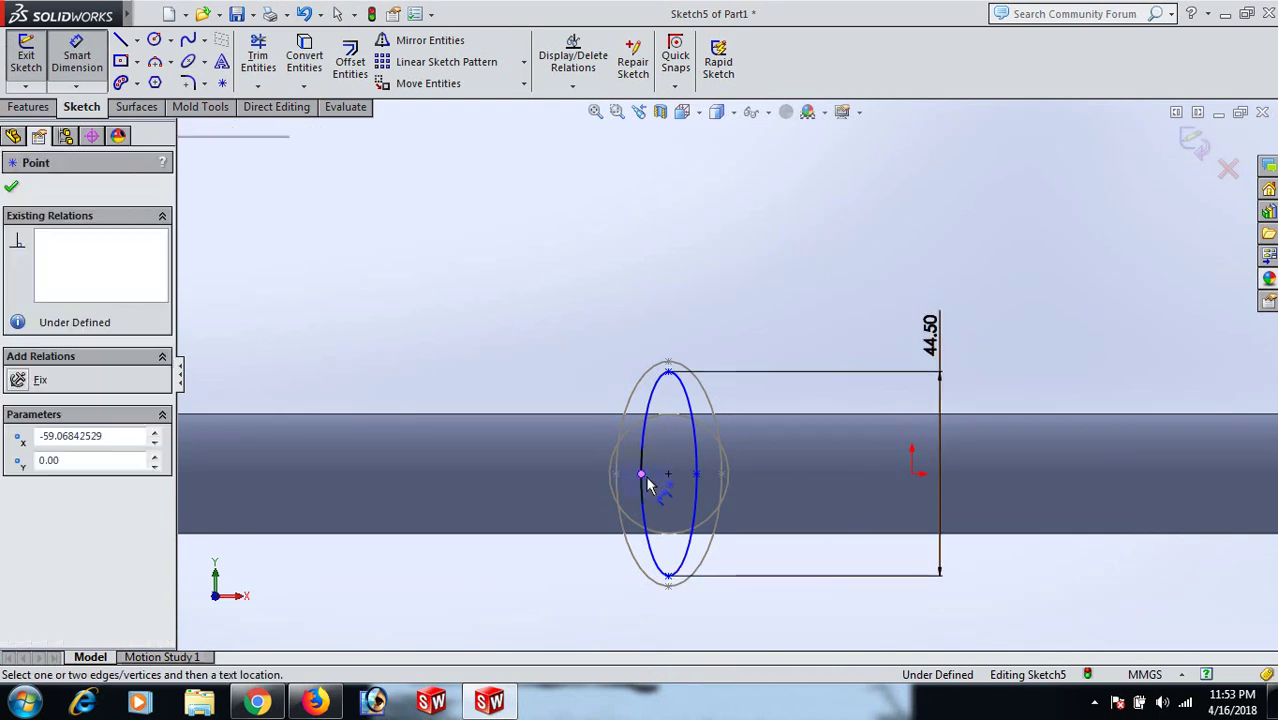
{"action": "left_click", "coordinate": [697, 474]}
{"action": "left_click", "coordinate": [665, 271]}
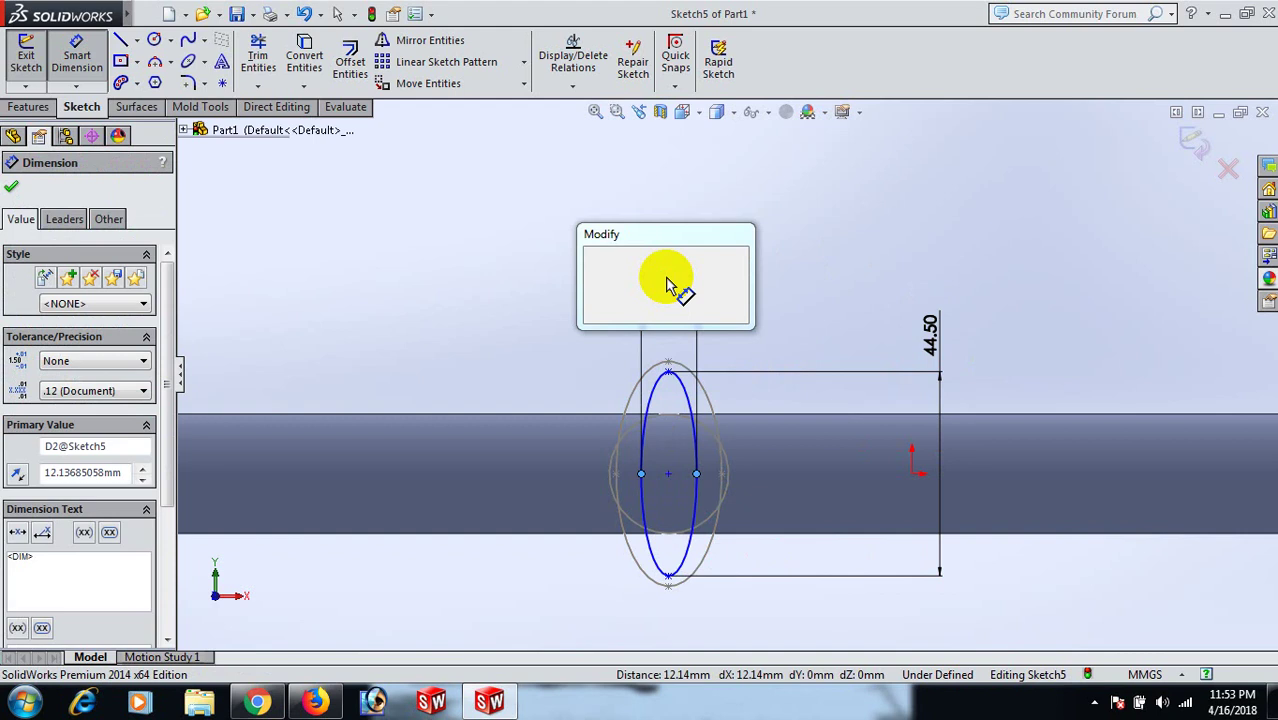
{"action": "type", "text": "16"}
{"action": "key", "text": "Return"}
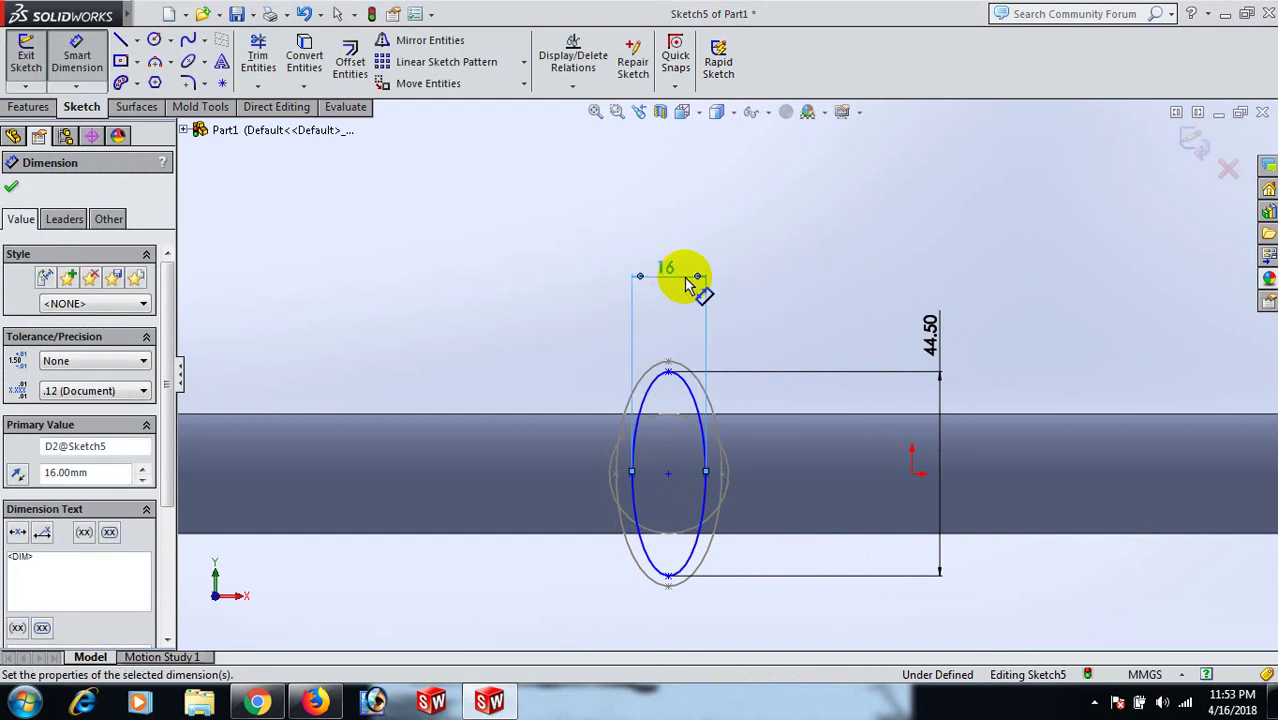
{"action": "left_click", "coordinate": [765, 277]}
{"action": "right_click", "coordinate": [765, 277]}
{"action": "left_click", "coordinate": [853, 211]}
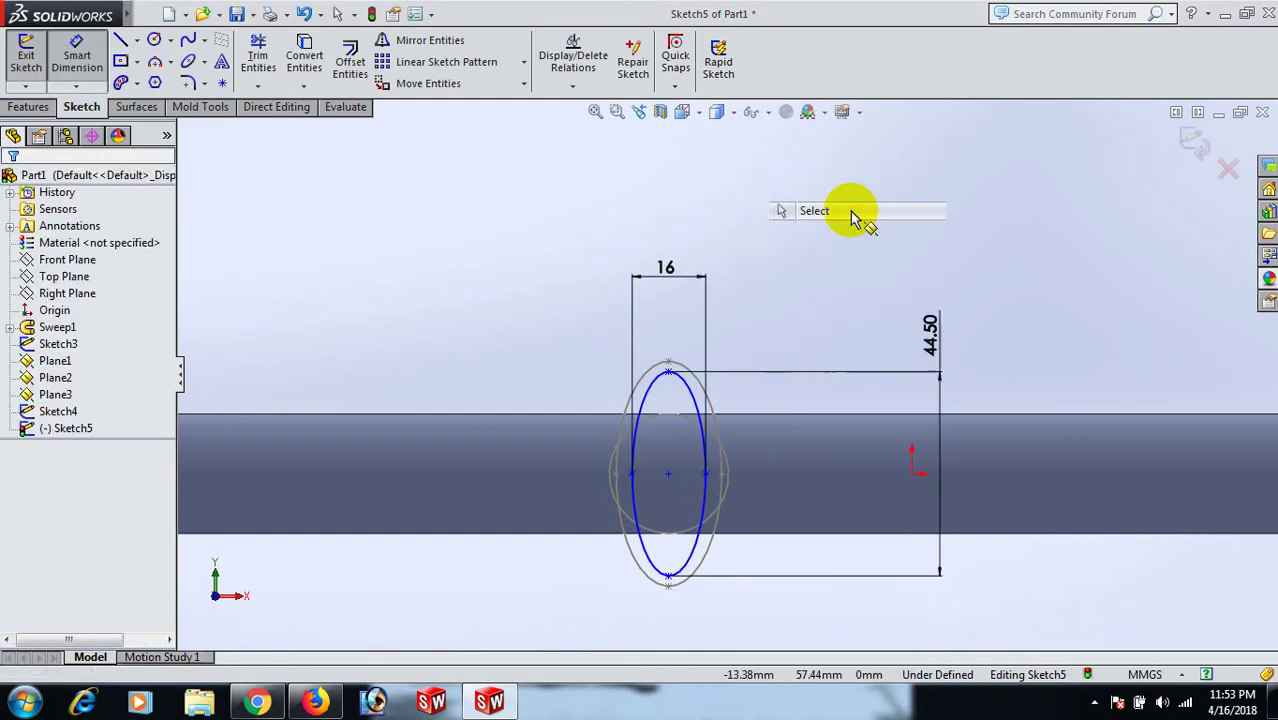
Pull the inner ellipse's centre off the circle's centre and add a coincident relation between the two points.
{"action": "scroll", "coordinate": [659, 473], "scroll_direction": "down", "scroll_amount": 3}
{"action": "left_click_drag", "start_coordinate": [654, 461], "coordinate": [683, 464]}
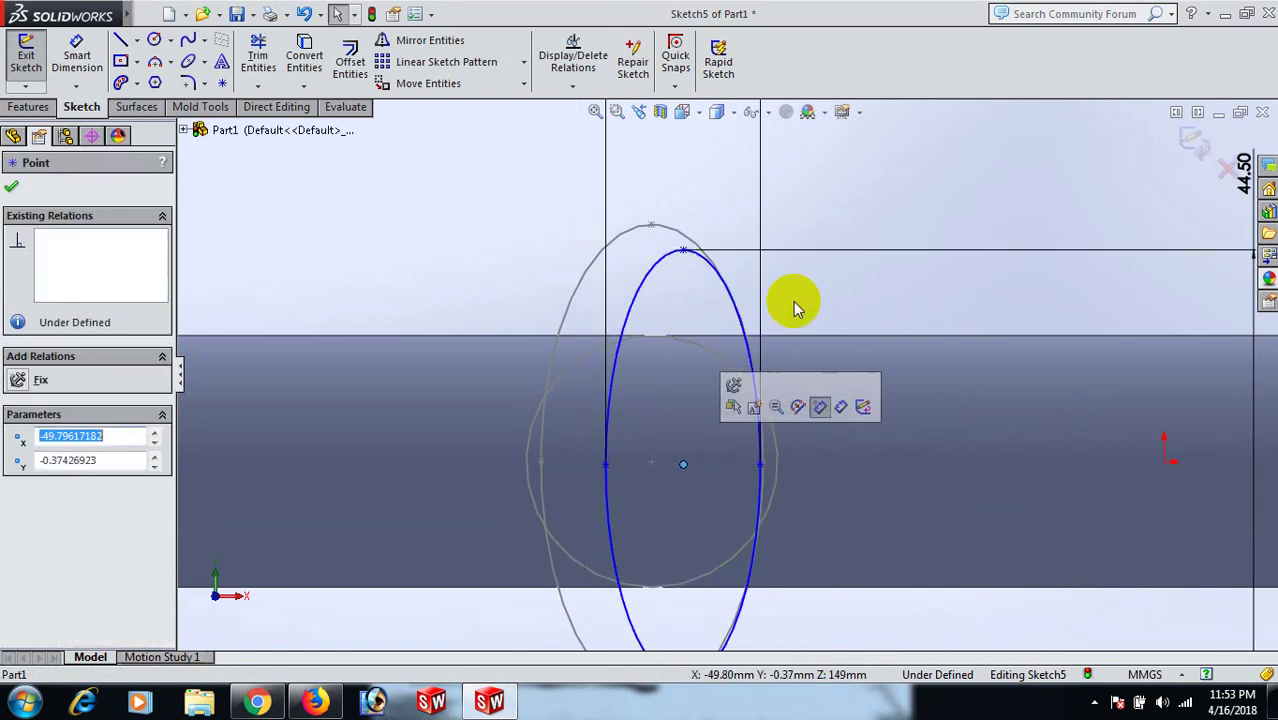
{"action": "left_click", "coordinate": [866, 203]}
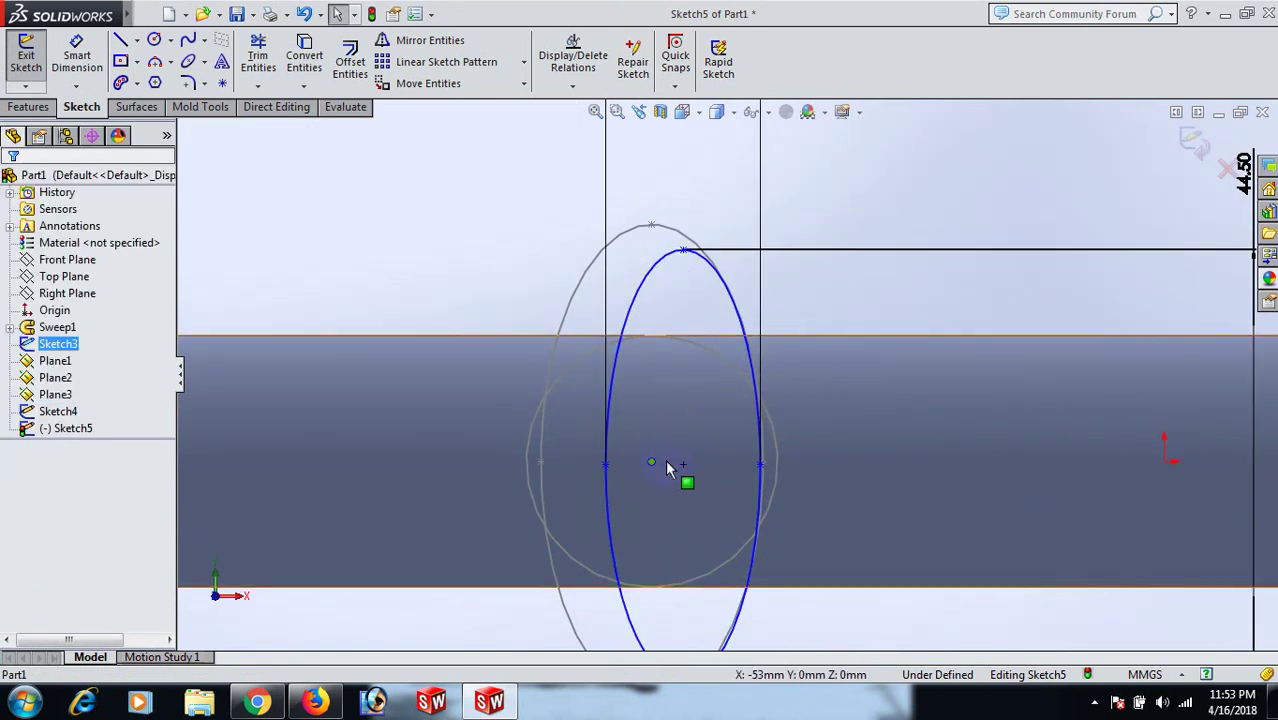
{"action": "left_click", "coordinate": [683, 465], "text": "ctrl"}
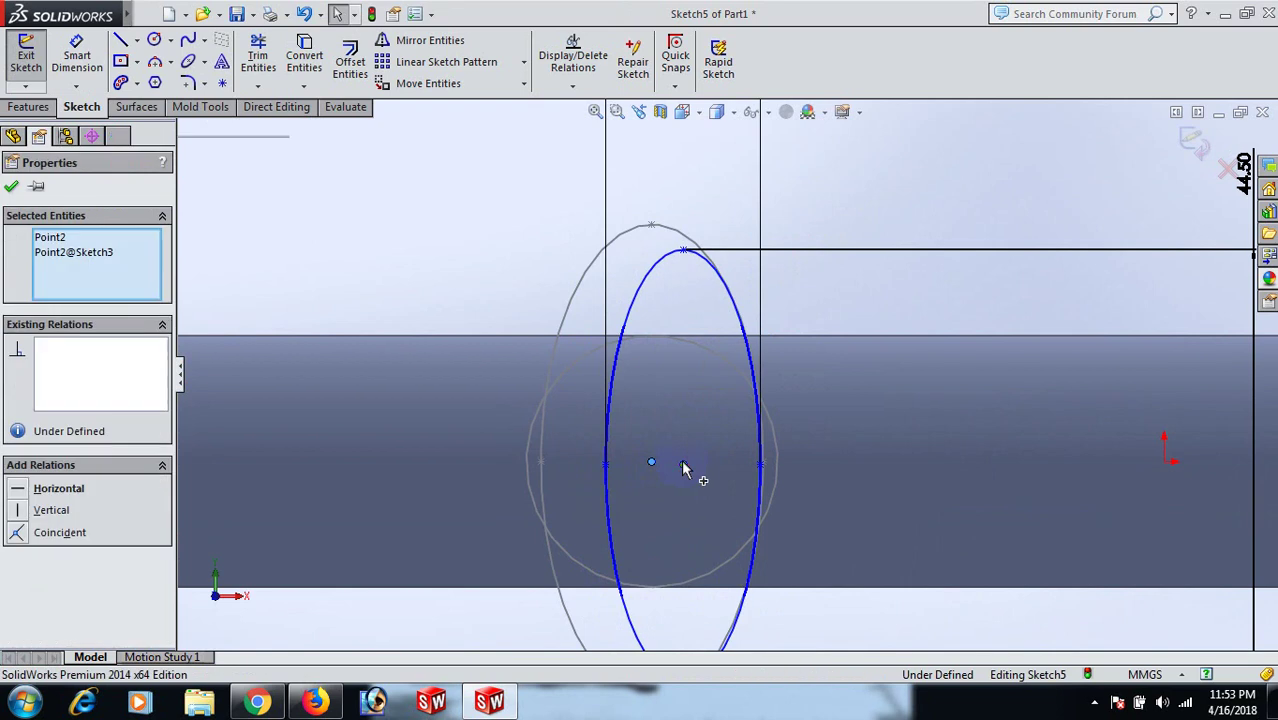
{"action": "left_click", "coordinate": [17, 535]}
{"action": "left_click", "coordinate": [336, 274]}
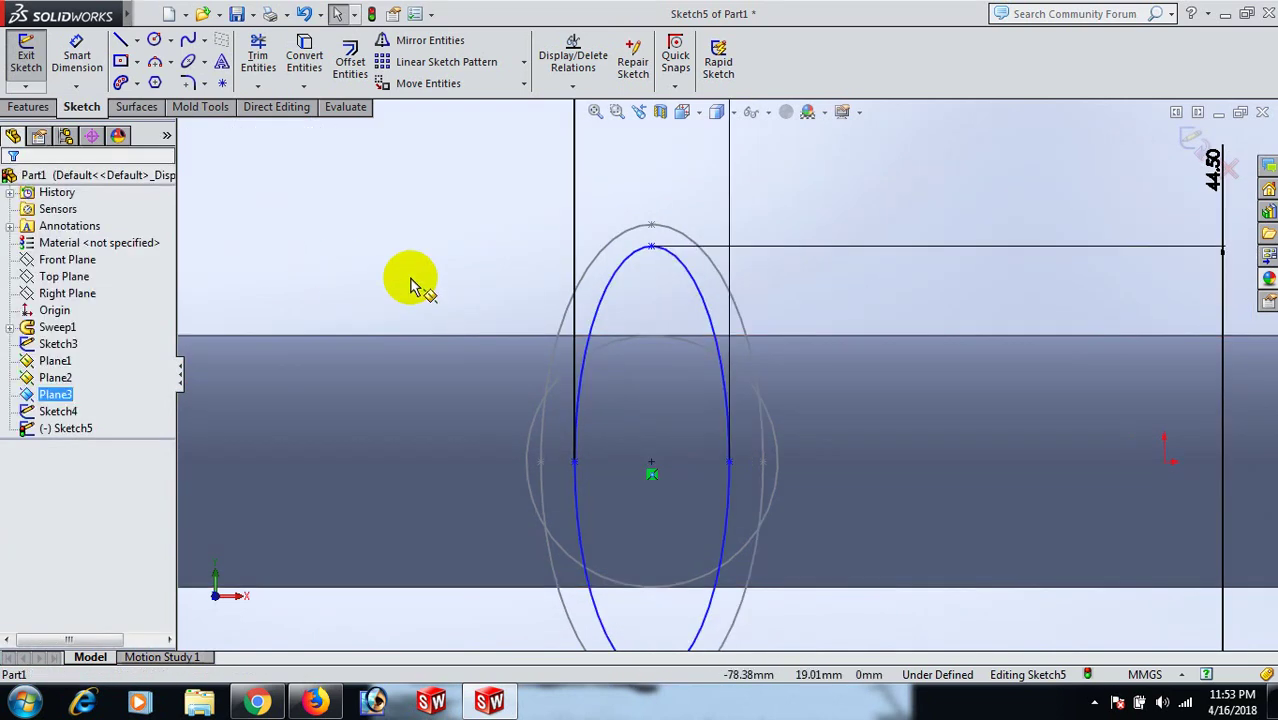
Add a vertical relation between the inner ellipse's centre and its lower point, and finish the sketch.
{"action": "key", "text": "f"}
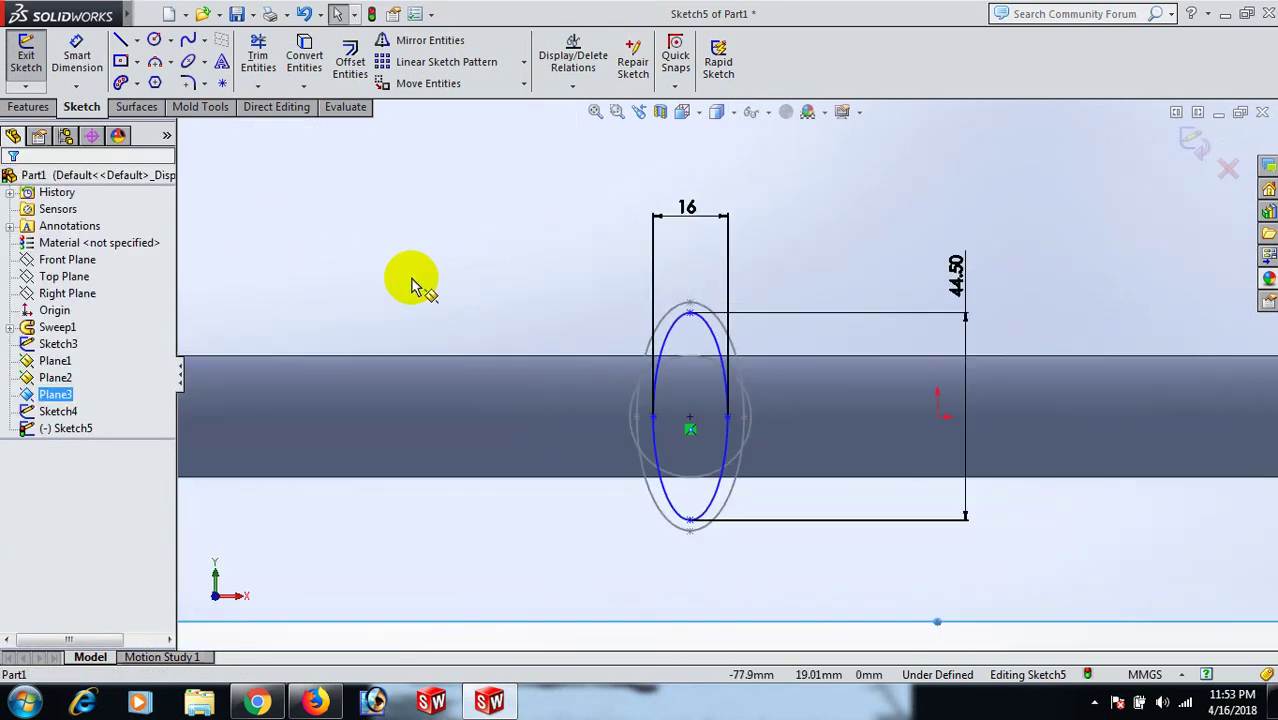
{"action": "left_click", "coordinate": [689, 521]}
{"action": "left_click", "coordinate": [690, 420], "text": "ctrl"}
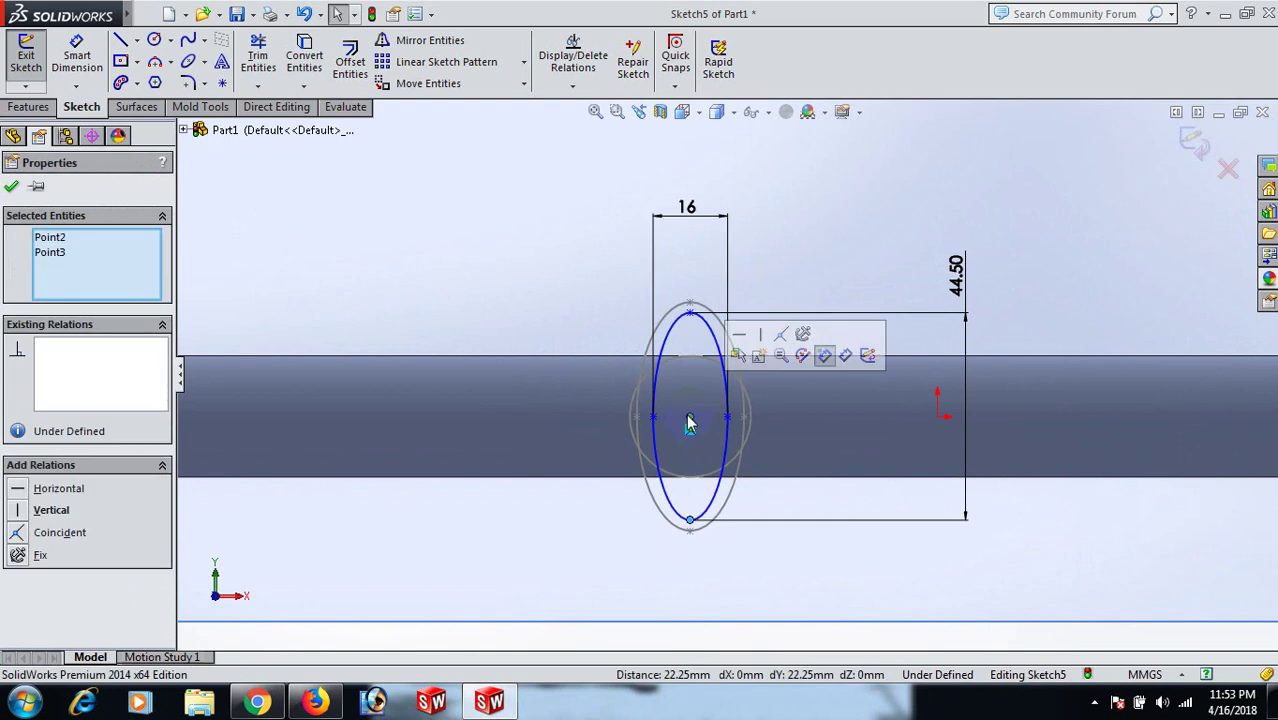
{"action": "left_click", "coordinate": [14, 510]}
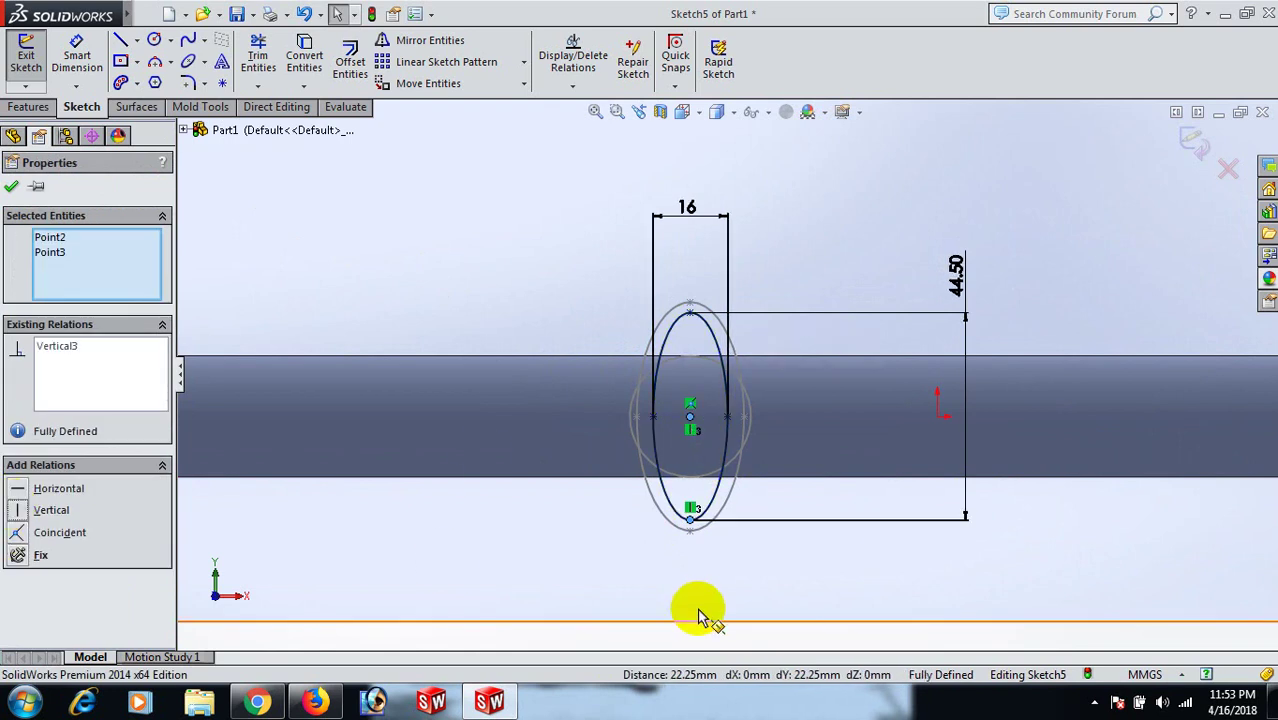
{"action": "left_click", "coordinate": [702, 562]}
{"action": "scroll", "coordinate": [714, 400], "scroll_direction": "down", "scroll_amount": 5}
{"action": "middle_click_drag", "start_coordinate": [1033, 522], "coordinate": [950, 662]}
{"action": "scroll", "coordinate": [970, 545], "scroll_direction": "down", "scroll_amount": 2}
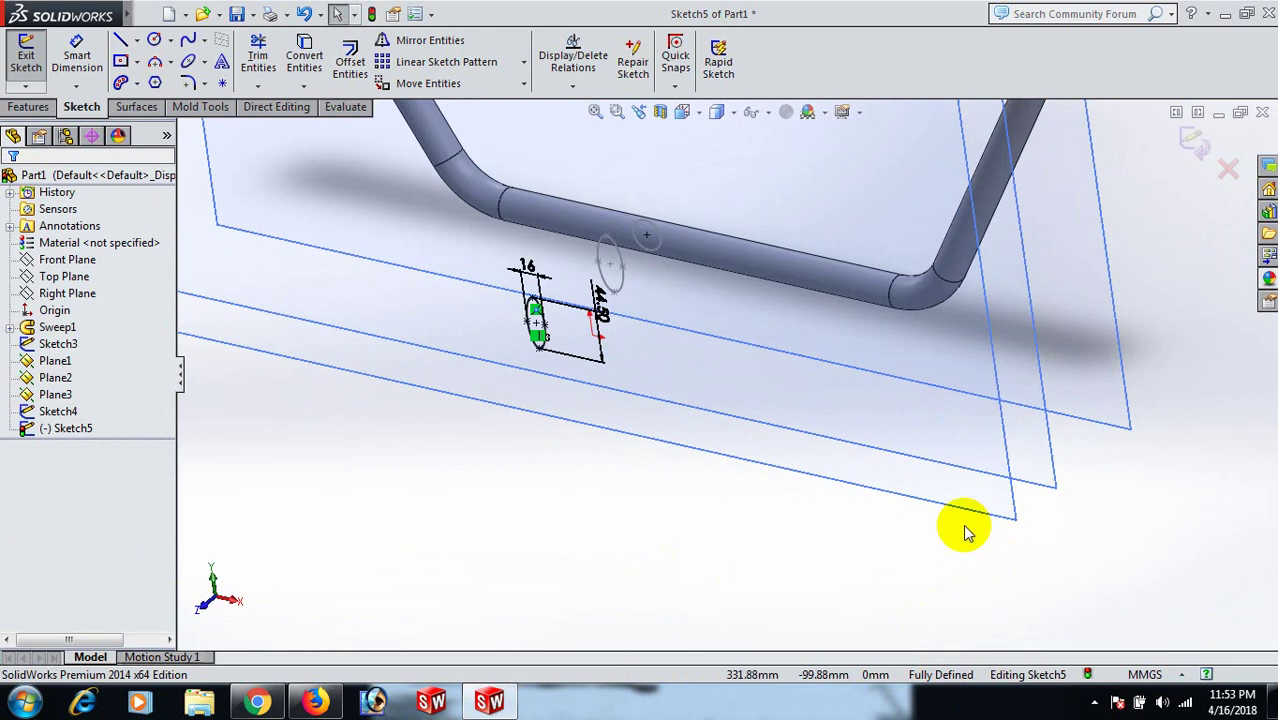
{"action": "left_click", "coordinate": [968, 507]}
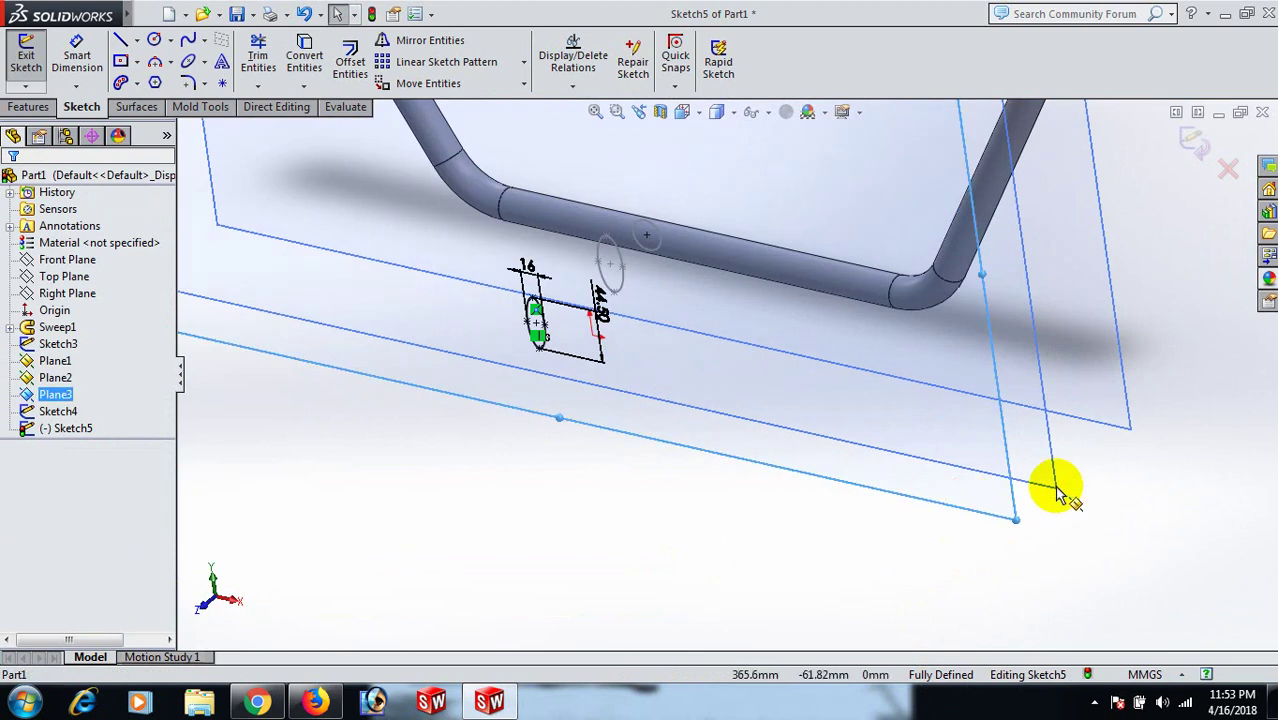
{"action": "left_click", "coordinate": [1207, 157]}
Start a new sketch on Plane3 and view it normal to the plane.
{"action": "left_click", "coordinate": [960, 503]}
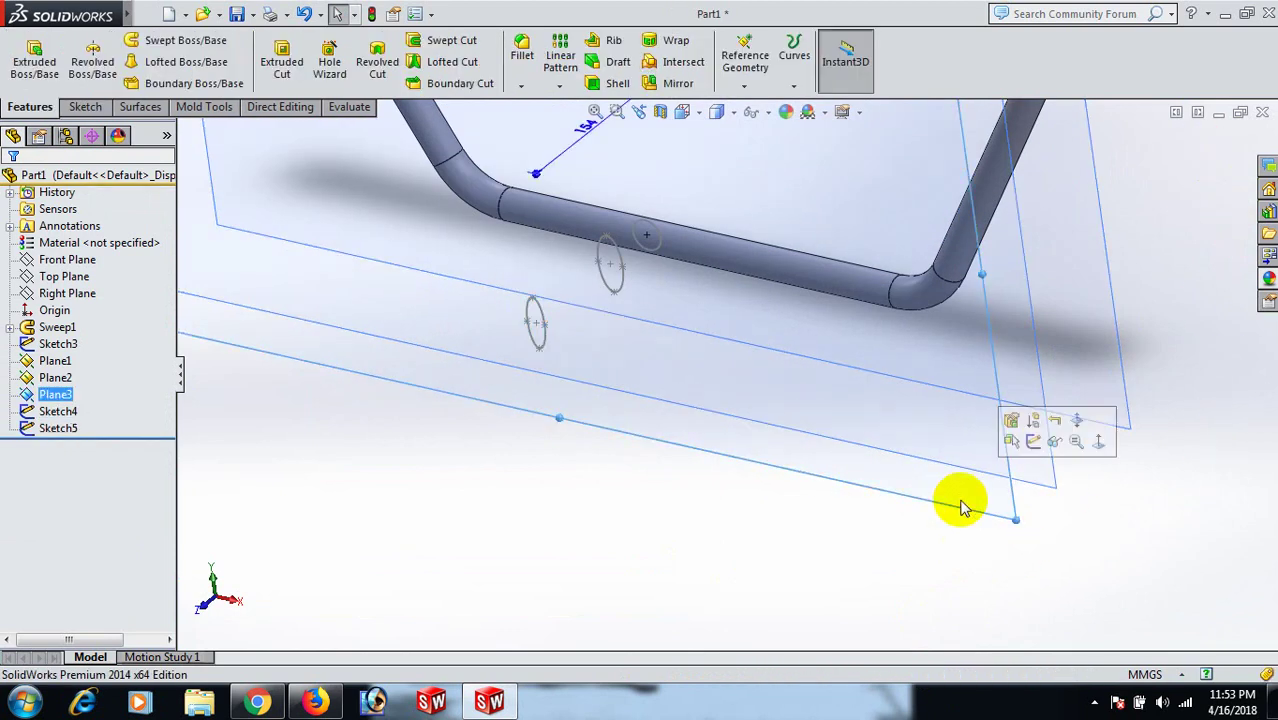
{"action": "left_click", "coordinate": [1037, 444]}
{"action": "key", "text": "space"}
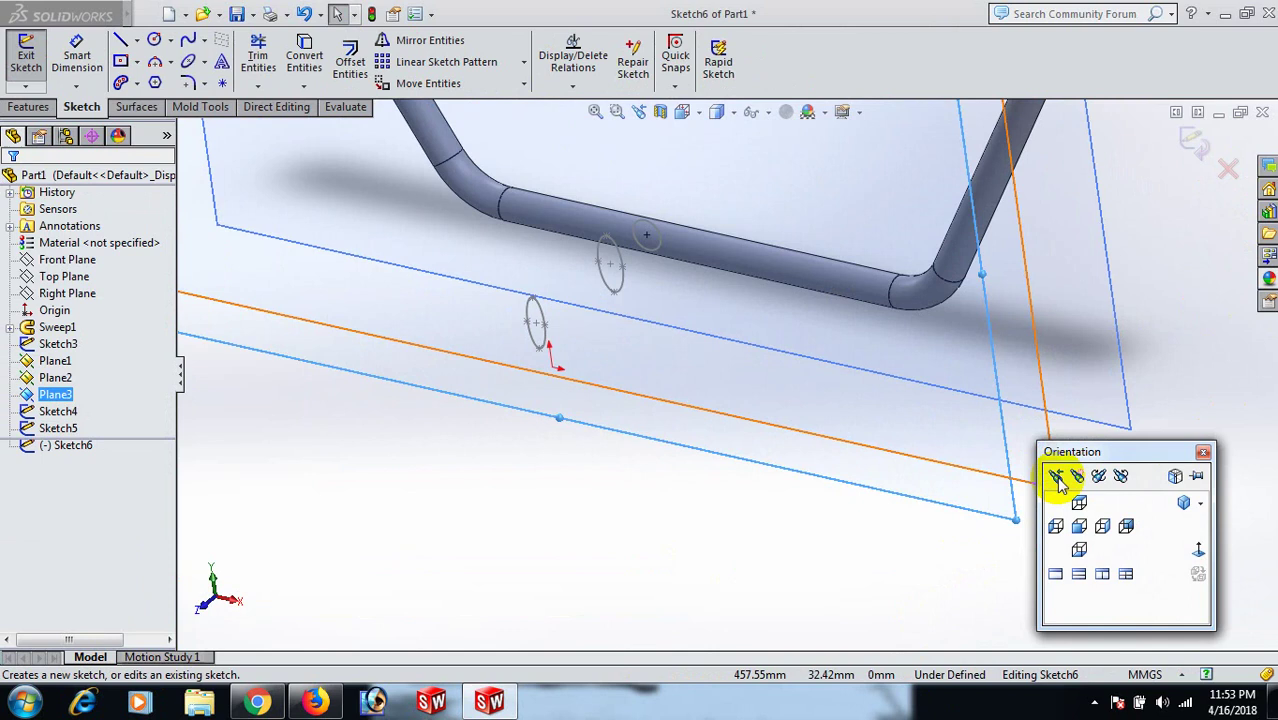
{"action": "left_click", "coordinate": [1198, 552]}
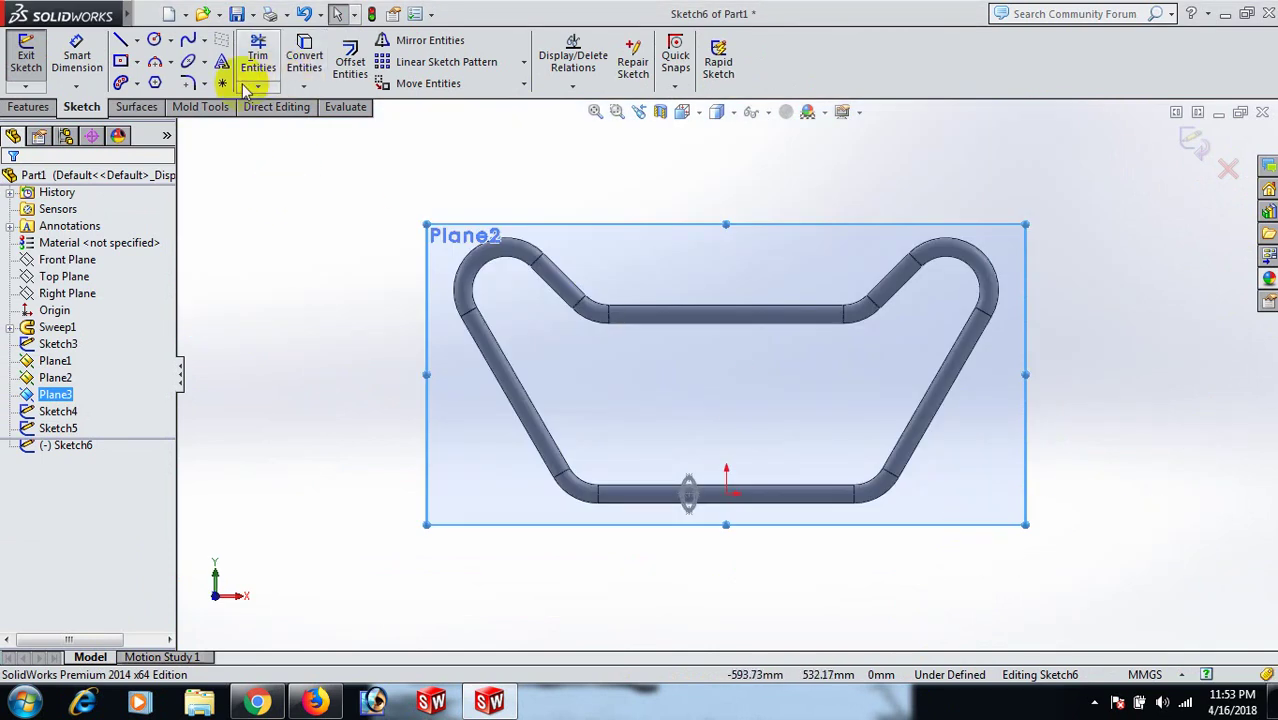
Sketch an upright ellipse centred on the existing circle's centre, with radii of about 28 mm and 17 mm.
{"action": "left_click", "coordinate": [187, 61]}
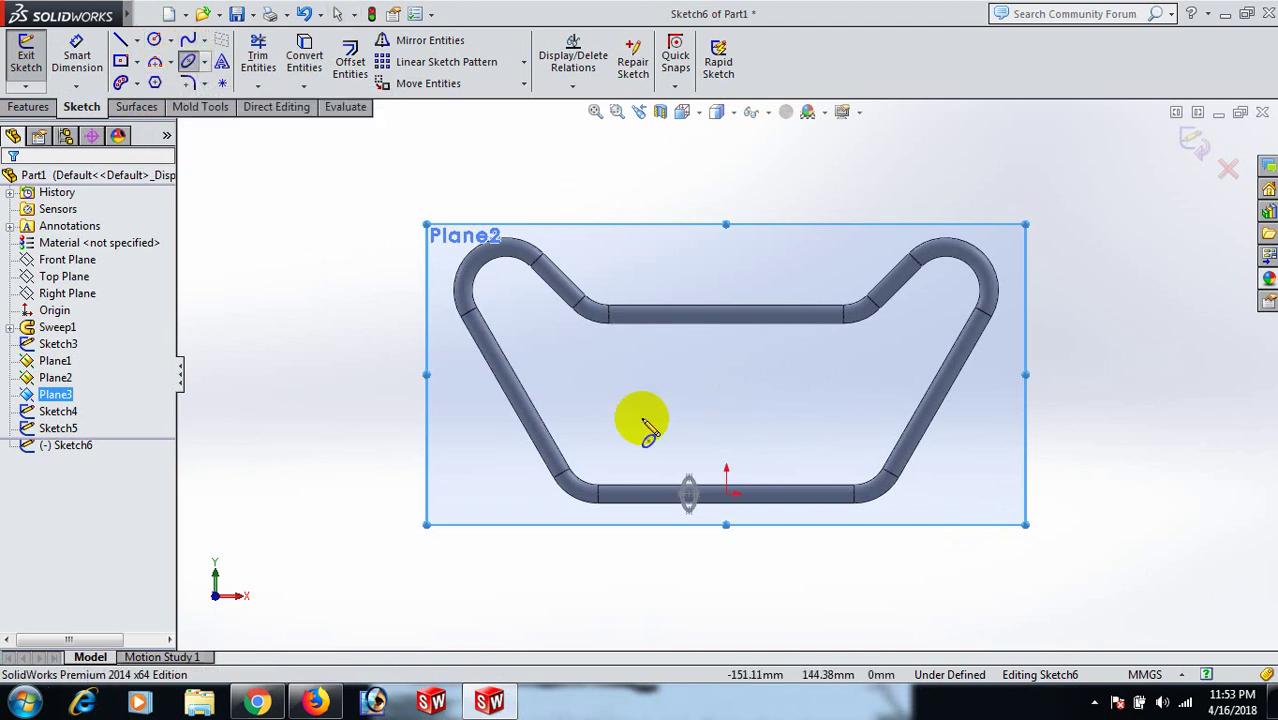
{"action": "scroll", "coordinate": [670, 571], "scroll_direction": "down", "scroll_amount": 6}
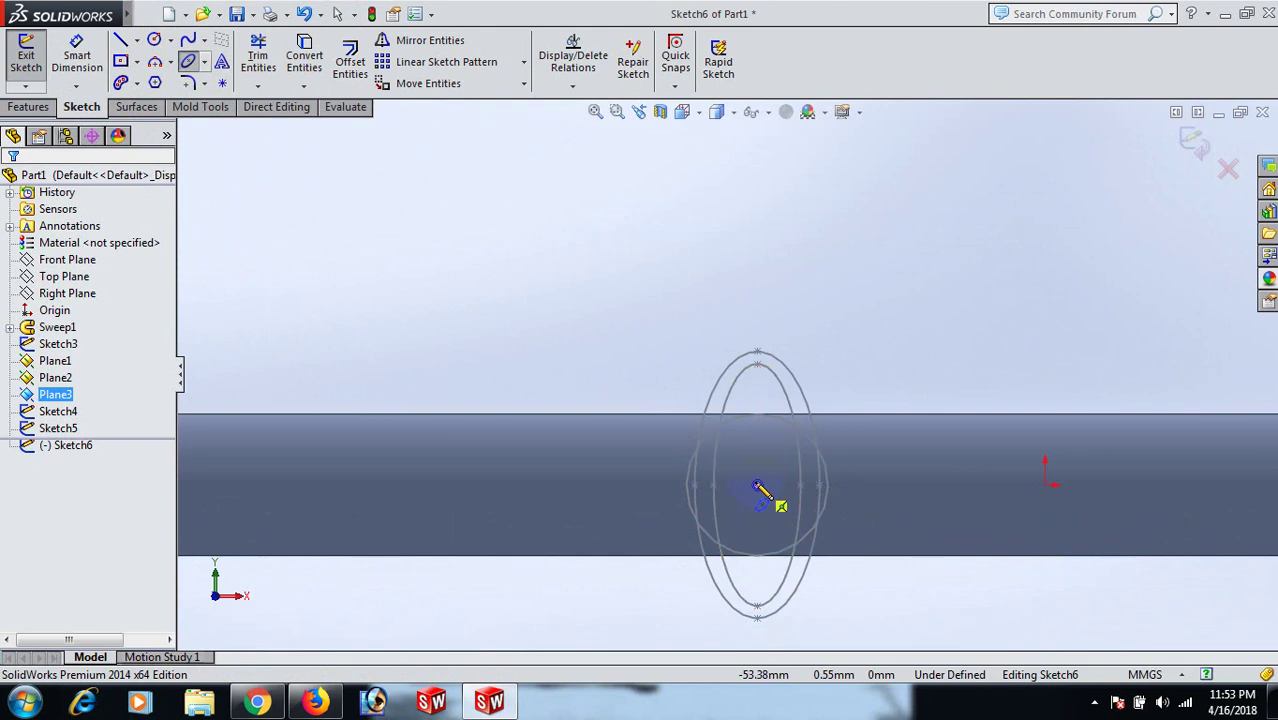
{"action": "left_click_drag", "start_coordinate": [760, 490], "coordinate": [764, 637]}
{"action": "left_click", "coordinate": [856, 619]}
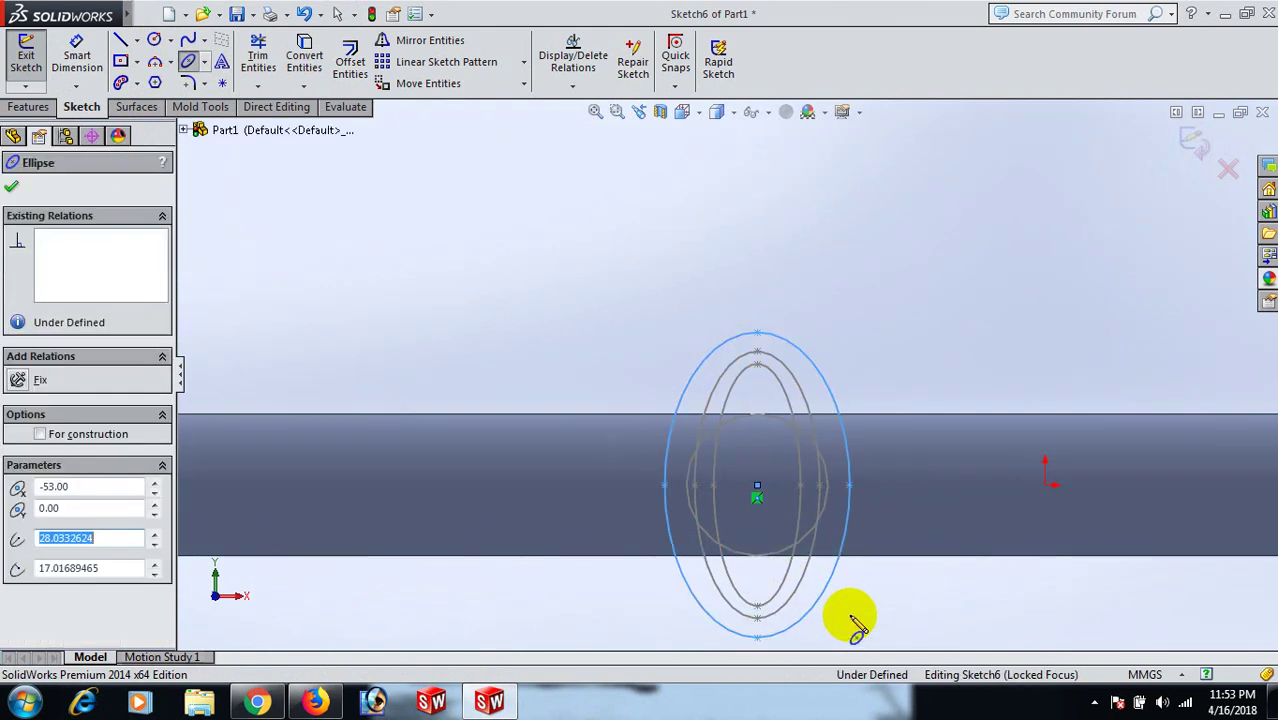
{"action": "right_click", "coordinate": [856, 612]}
{"action": "left_click", "coordinate": [939, 196]}
Dimension the new ellipse's width between its two side points as 3 mm.
{"action": "key", "text": "z"}
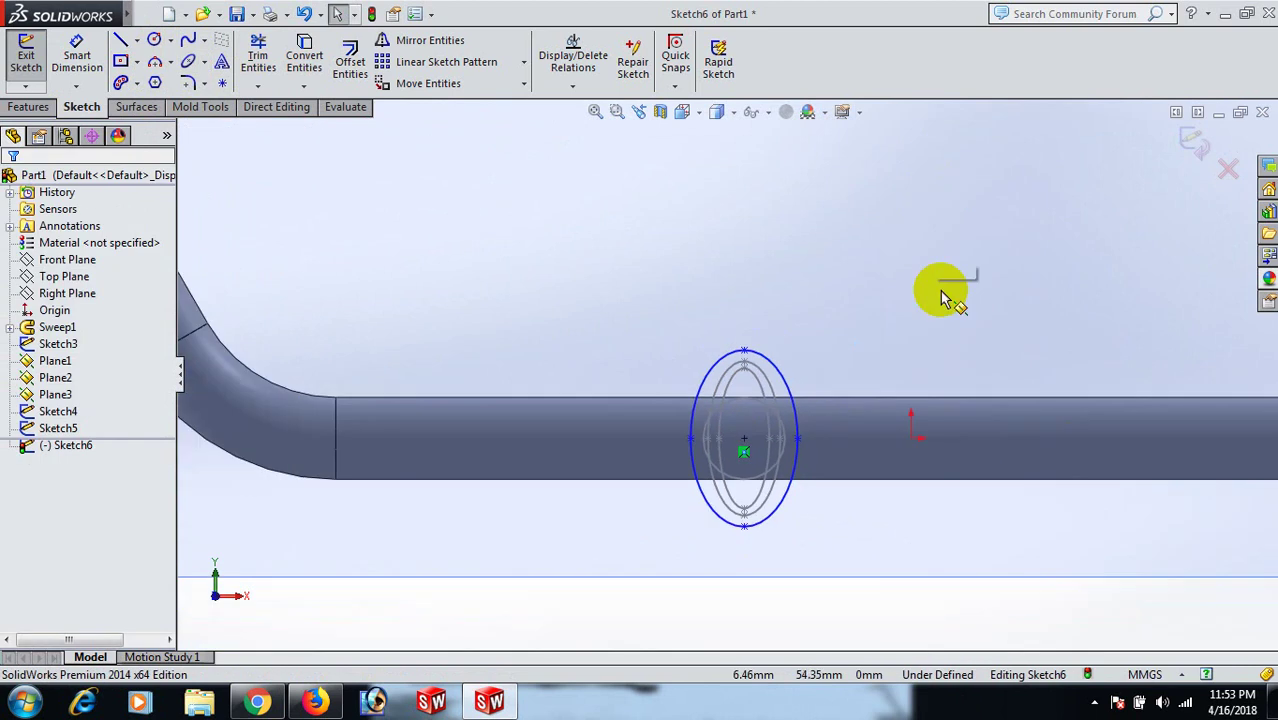
{"action": "key", "text": "z"}
{"action": "right_click_drag", "start_coordinate": [995, 540], "coordinate": [922, 294]}
{"action": "scroll", "coordinate": [807, 351], "scroll_direction": "down", "scroll_amount": 5}
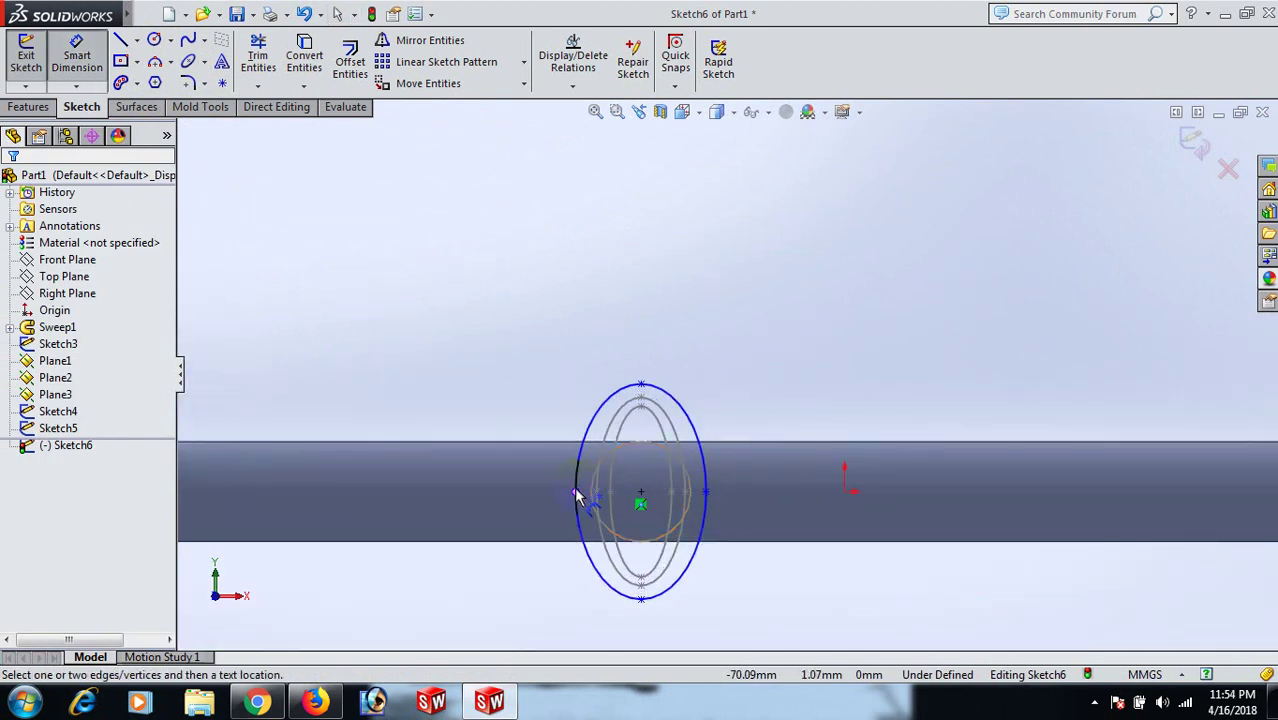
{"action": "left_click", "coordinate": [576, 493]}
{"action": "left_click", "coordinate": [705, 491]}
{"action": "left_click", "coordinate": [679, 262]}
{"action": "left_click", "coordinate": [679, 262]}
{"action": "type", "text": "3"}
{"action": "key", "text": "Return"}
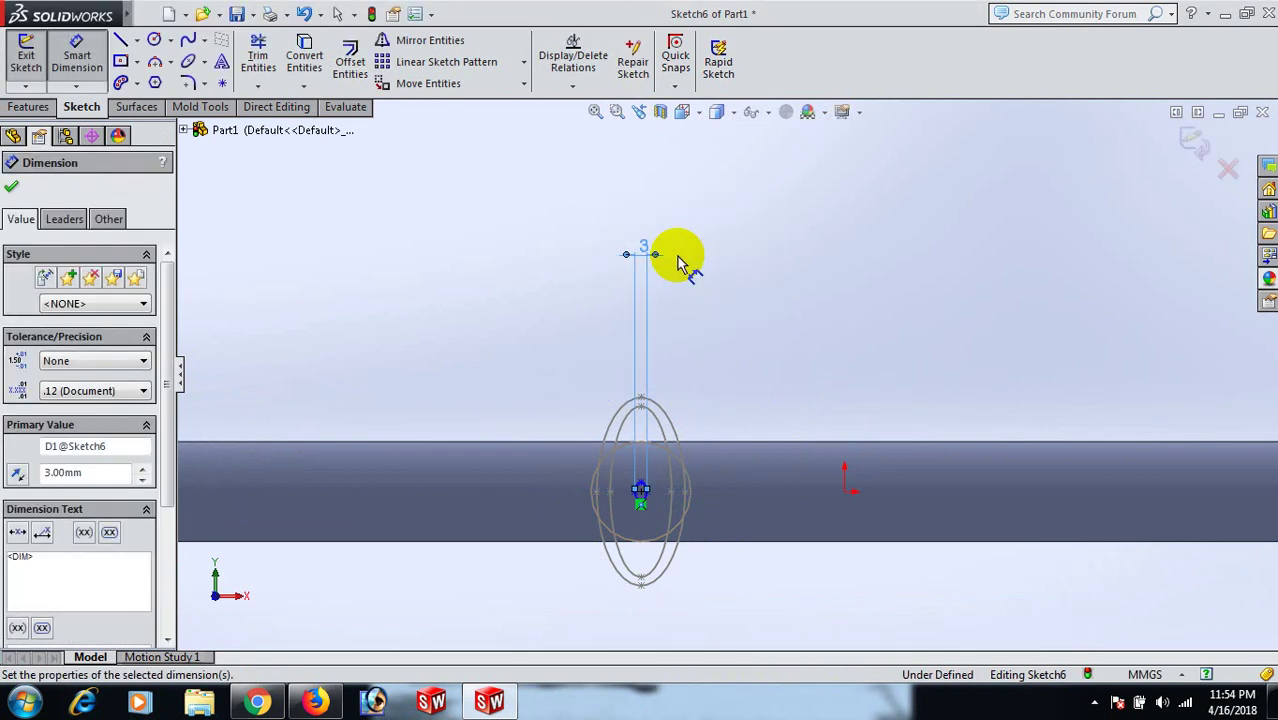
Dimension the new ellipse's height between its upper and lower points as 31 mm.
{"action": "scroll", "coordinate": [697, 474], "scroll_direction": "down", "scroll_amount": 5}
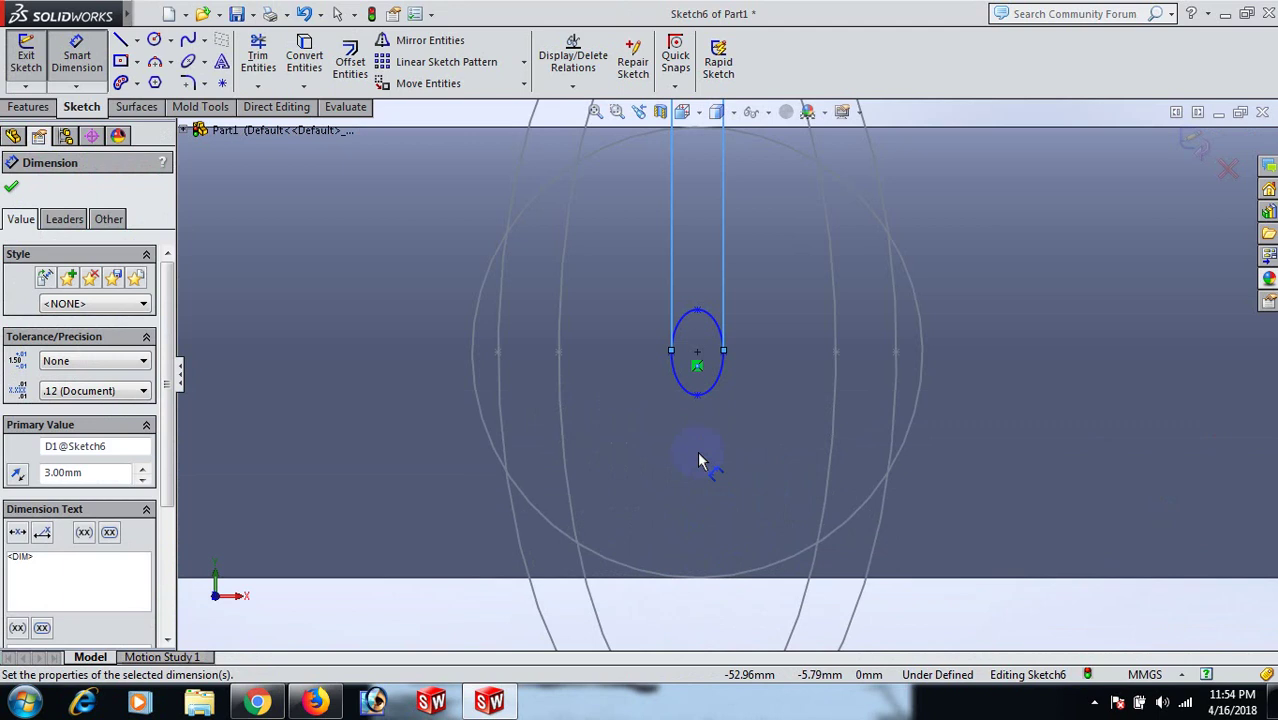
{"action": "scroll", "coordinate": [697, 474], "scroll_direction": "down", "scroll_amount": 2}
{"action": "left_click", "coordinate": [703, 340]}
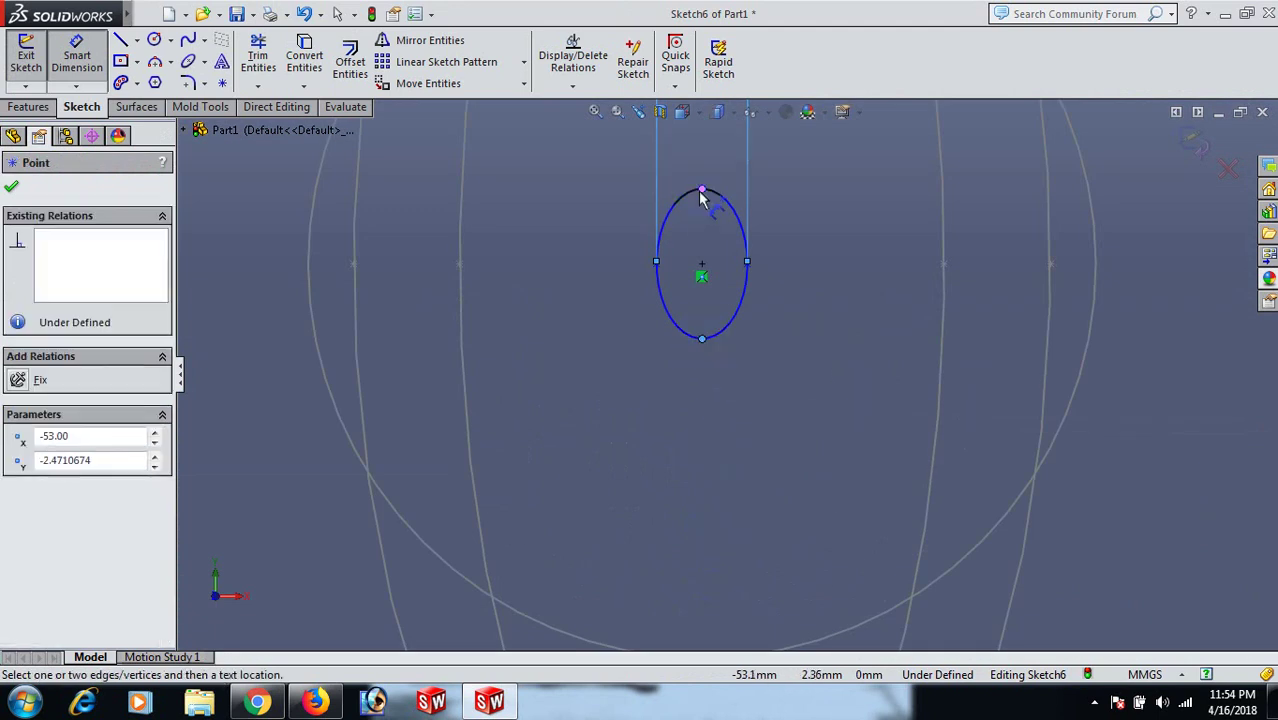
{"action": "left_click", "coordinate": [702, 189]}
{"action": "left_click", "coordinate": [1226, 282]}
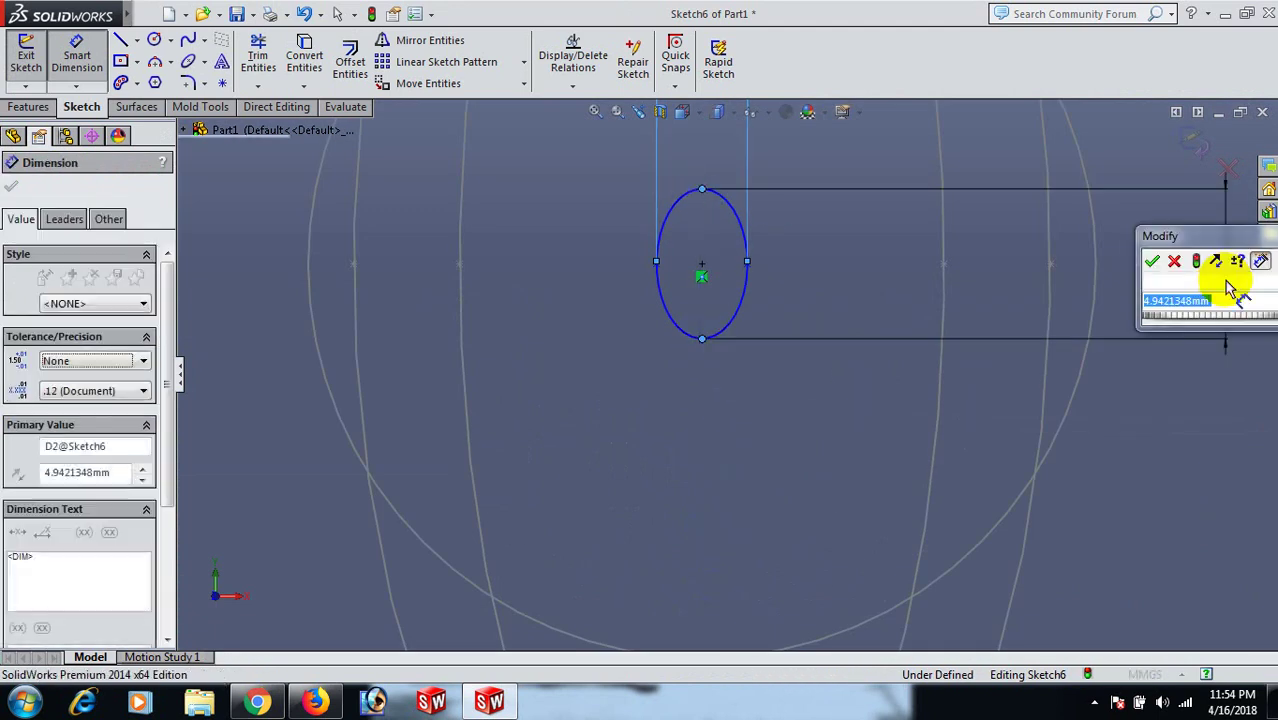
{"action": "type", "text": "31"}
{"action": "key", "text": "Return"}
{"action": "key", "text": "f"}
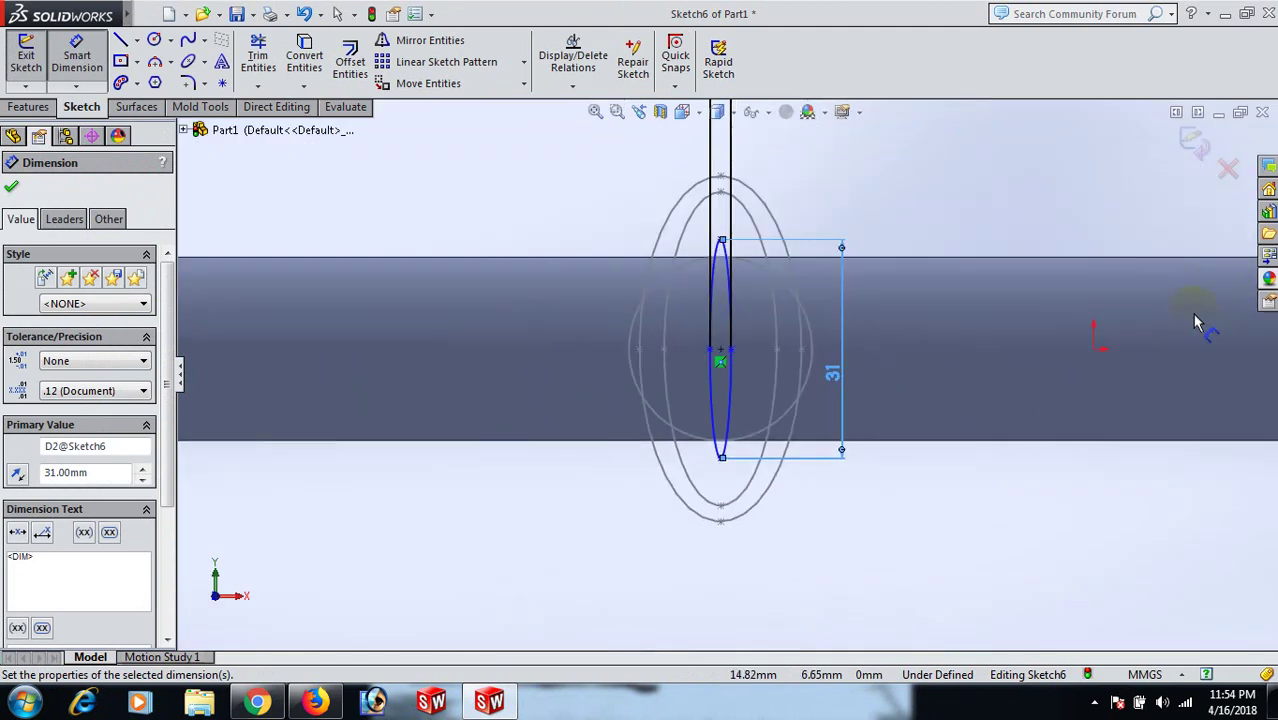
{"action": "left_click", "coordinate": [1080, 497]}
{"action": "right_click", "coordinate": [1080, 497]}
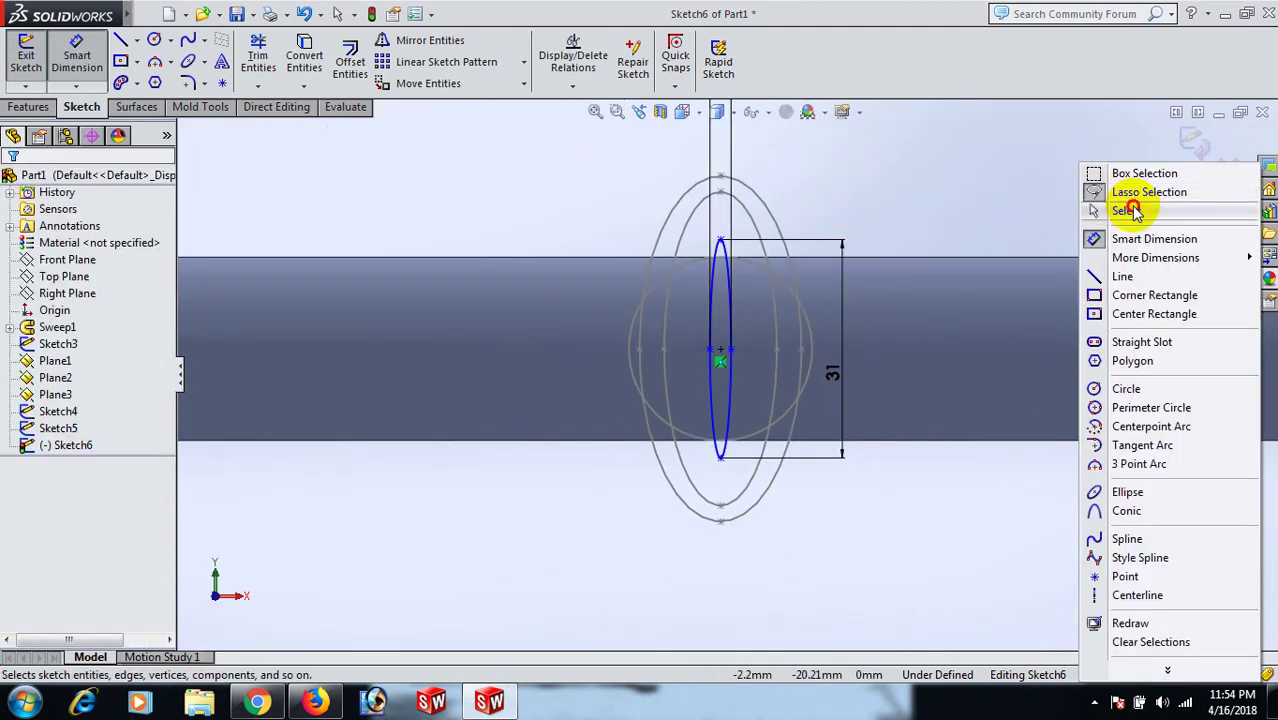
{"action": "left_click", "coordinate": [1127, 211]}
Add a vertical relation between the 3 mm wide ellipse's centre and its upper point.
{"action": "scroll", "coordinate": [742, 335], "scroll_direction": "down", "scroll_amount": 3}
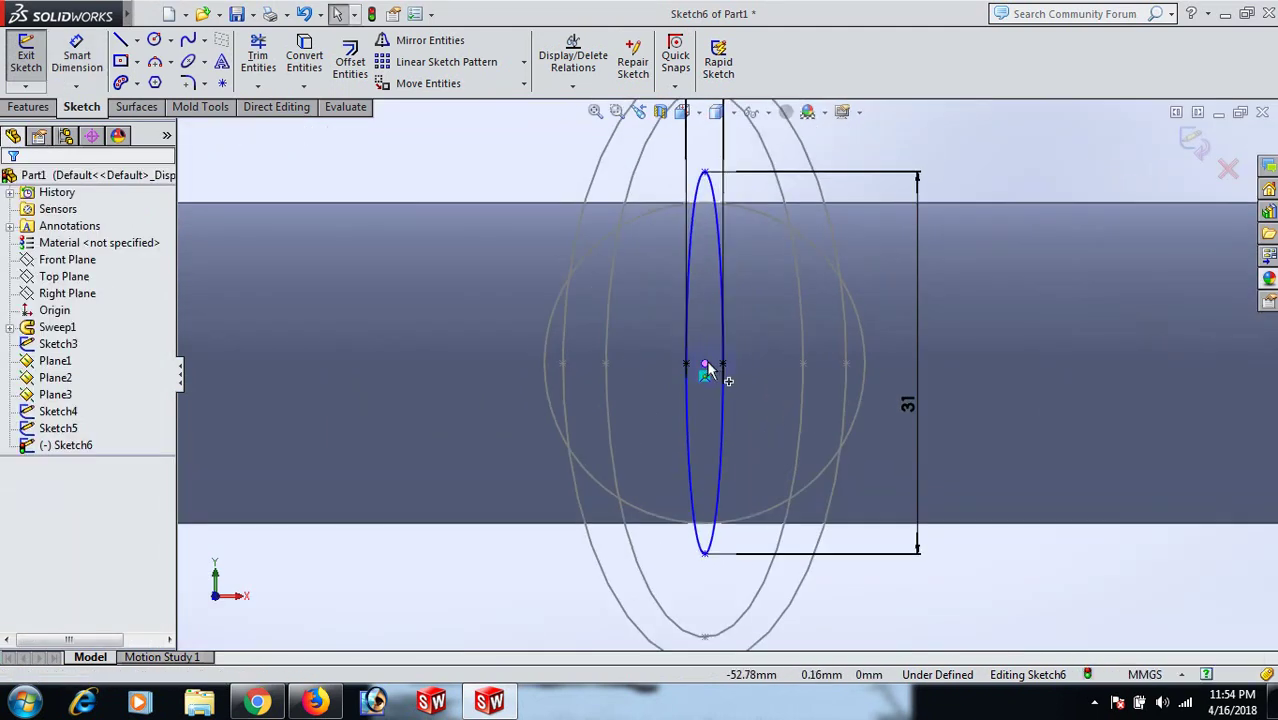
{"action": "left_click", "coordinate": [706, 368]}
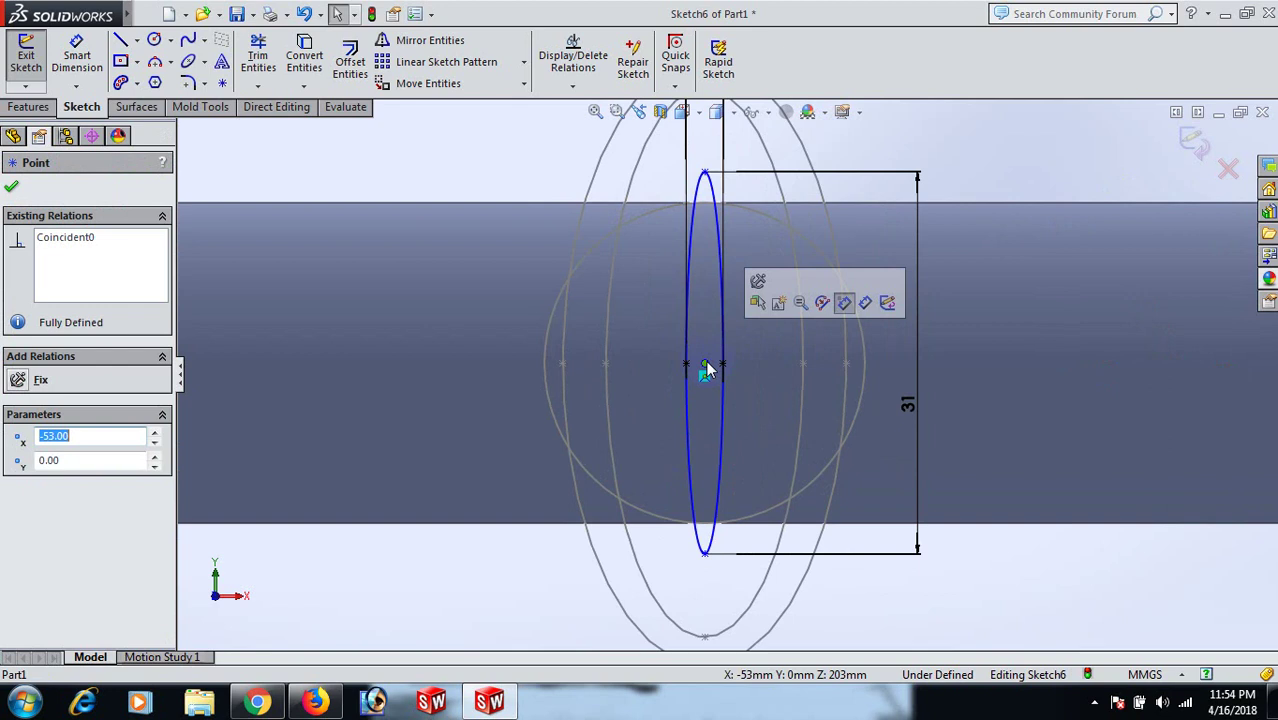
{"action": "left_click", "coordinate": [705, 175], "text": "ctrl"}
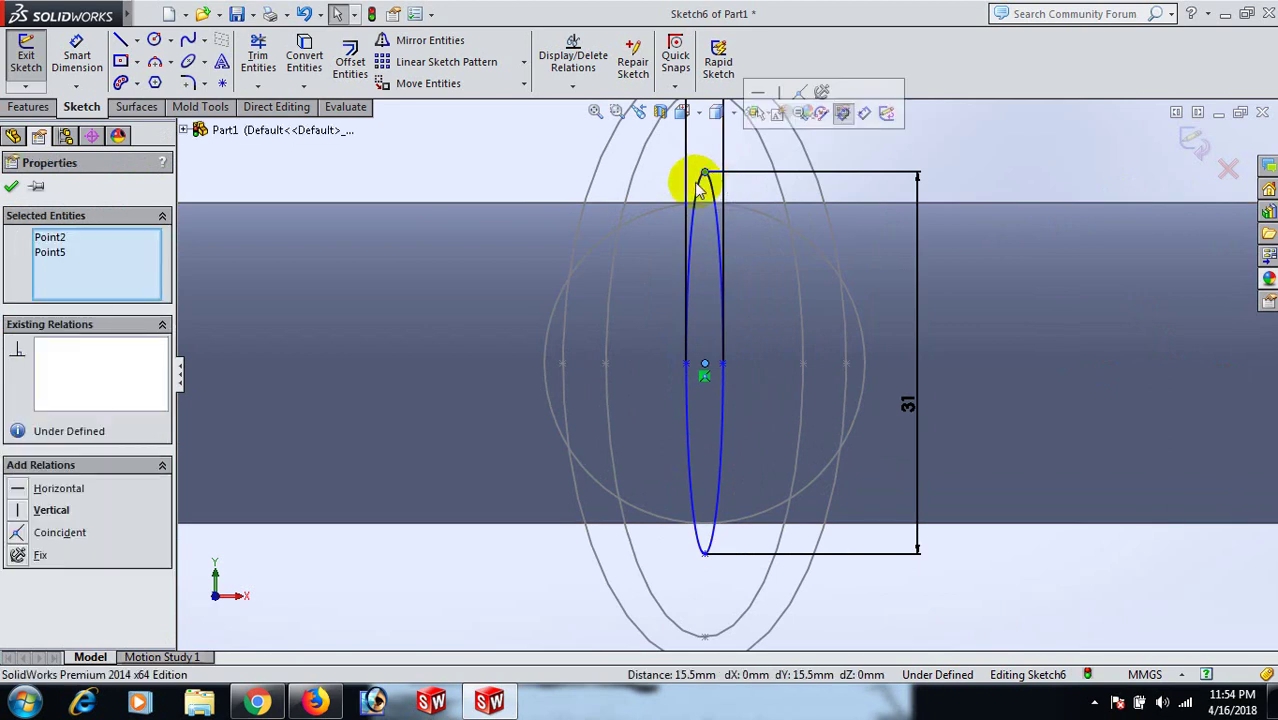
{"action": "left_click", "coordinate": [13, 510]}
{"action": "key", "text": "z"}
{"action": "key", "text": "z"}
{"action": "key", "text": "z"}
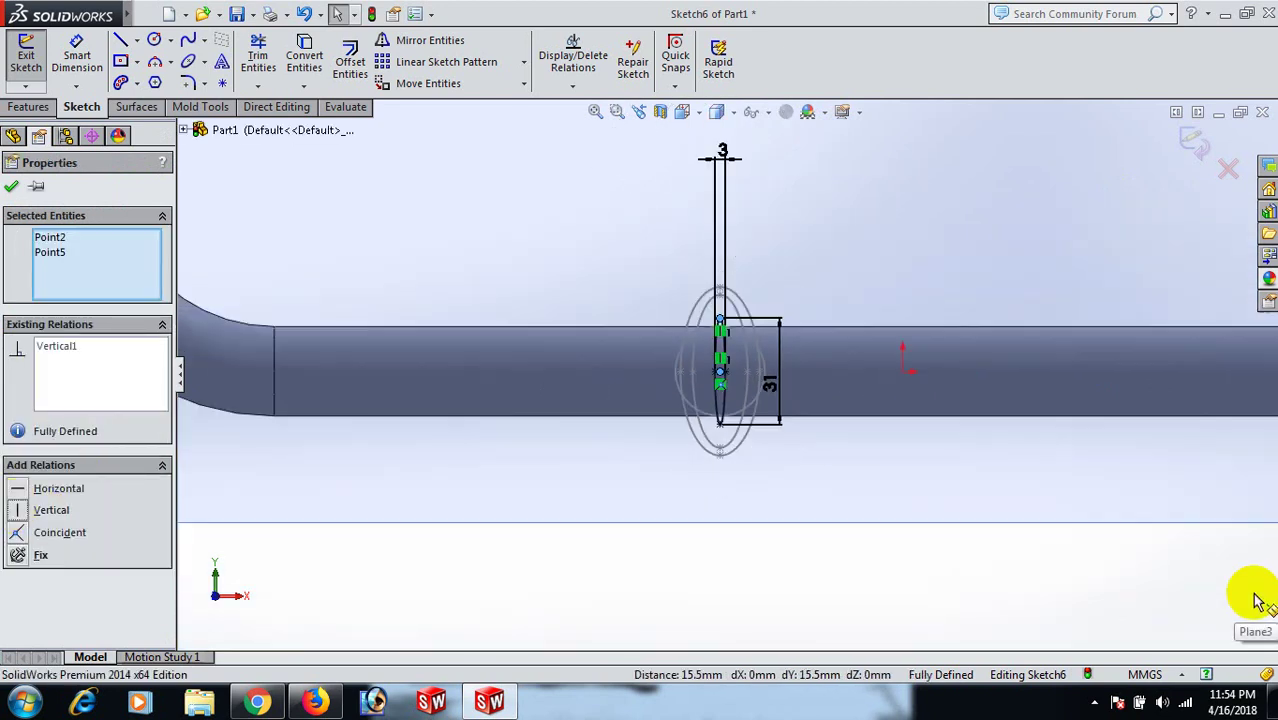
{"action": "key", "text": "z"}
{"action": "key", "text": "z"}
{"action": "key", "text": "z"}
{"action": "middle_click_drag", "start_coordinate": [1184, 485], "coordinate": [1062, 515]}
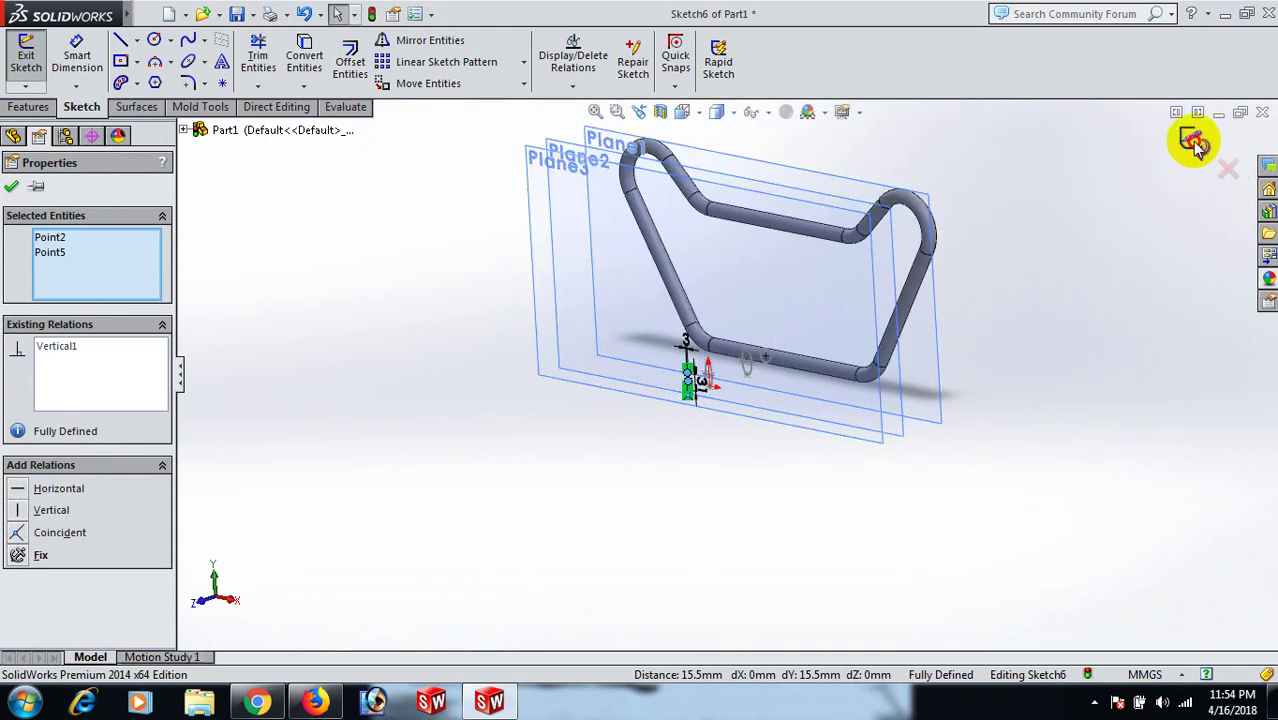
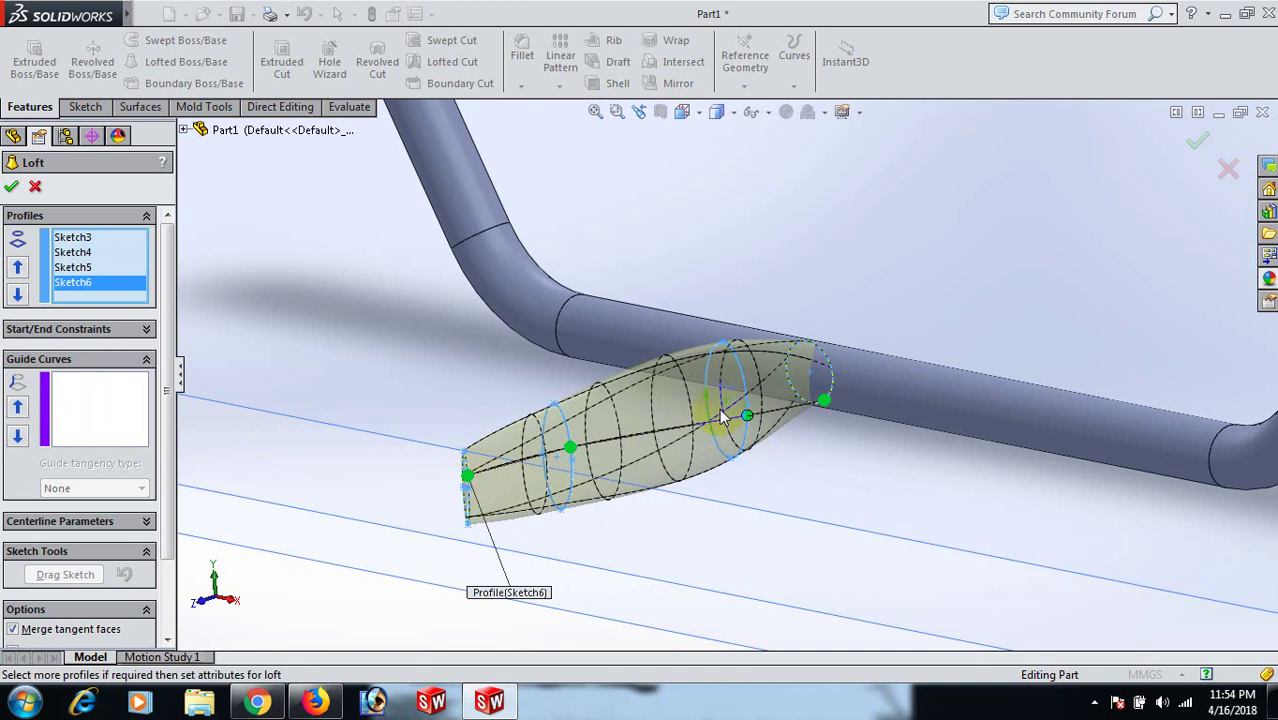
Loft a solid through the circle in Sketch3 and the ellipses in Sketch4, Sketch5 and Sketch6.
{"action": "left_click", "coordinate": [12, 190]}
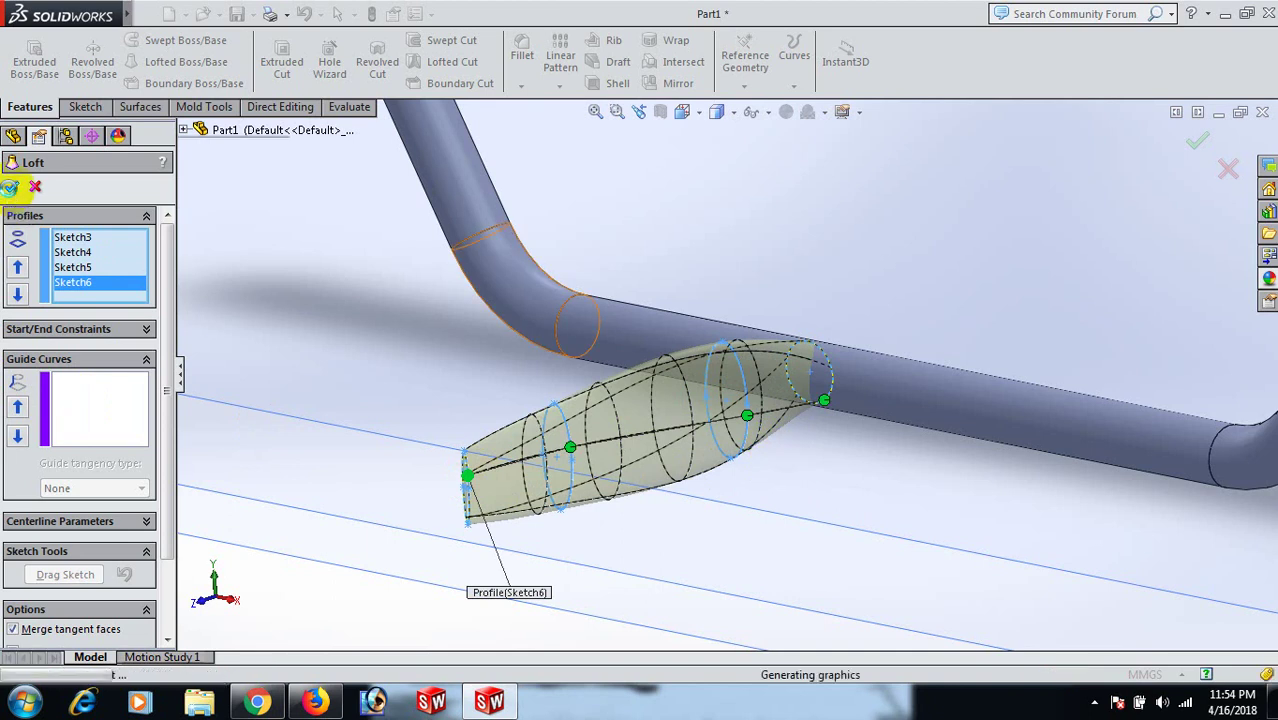
{"action": "scroll", "coordinate": [622, 342], "scroll_direction": "up", "scroll_amount": 4}
{"action": "middle_click_drag", "start_coordinate": [622, 342], "coordinate": [1245, 455]}
{"action": "left_click", "coordinate": [1221, 434]}
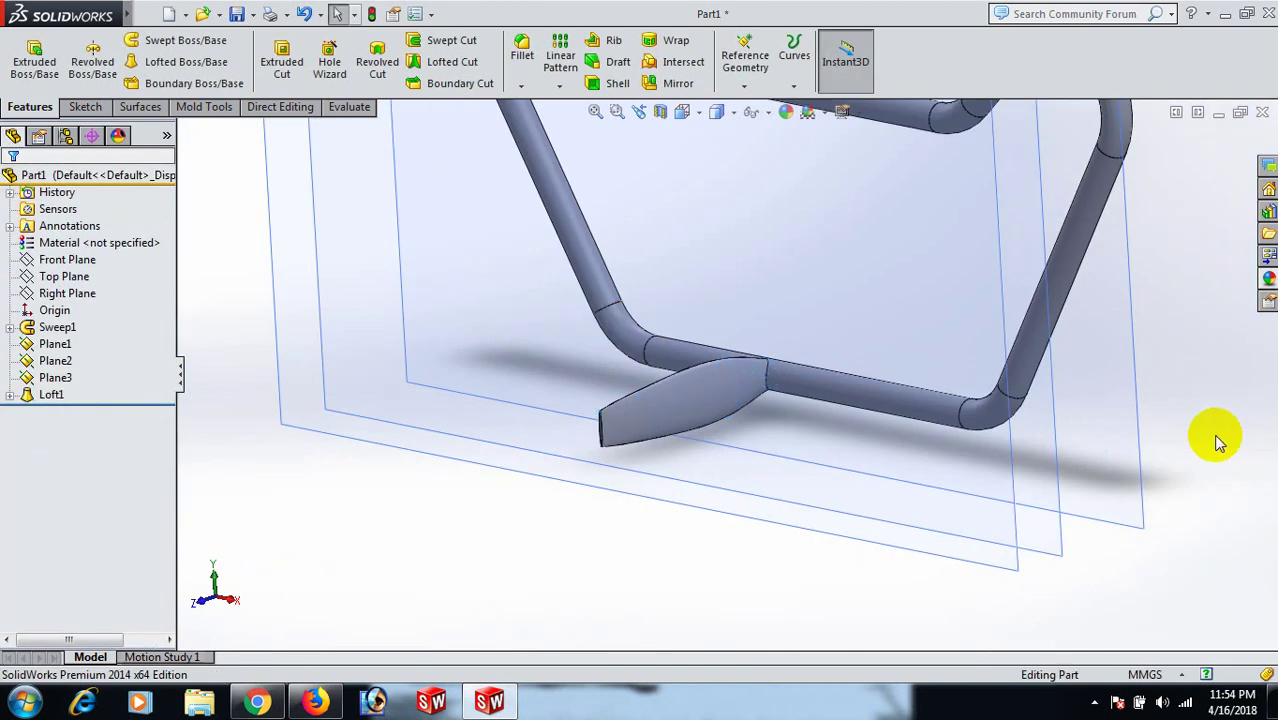
Hide the reference planes Plane3, Plane2 and Plane1.
{"action": "scroll", "coordinate": [1133, 406], "scroll_direction": "up", "scroll_amount": 3}
{"action": "middle_click_drag", "start_coordinate": [1133, 406], "coordinate": [1258, 422]}
{"action": "left_click", "coordinate": [950, 396]}
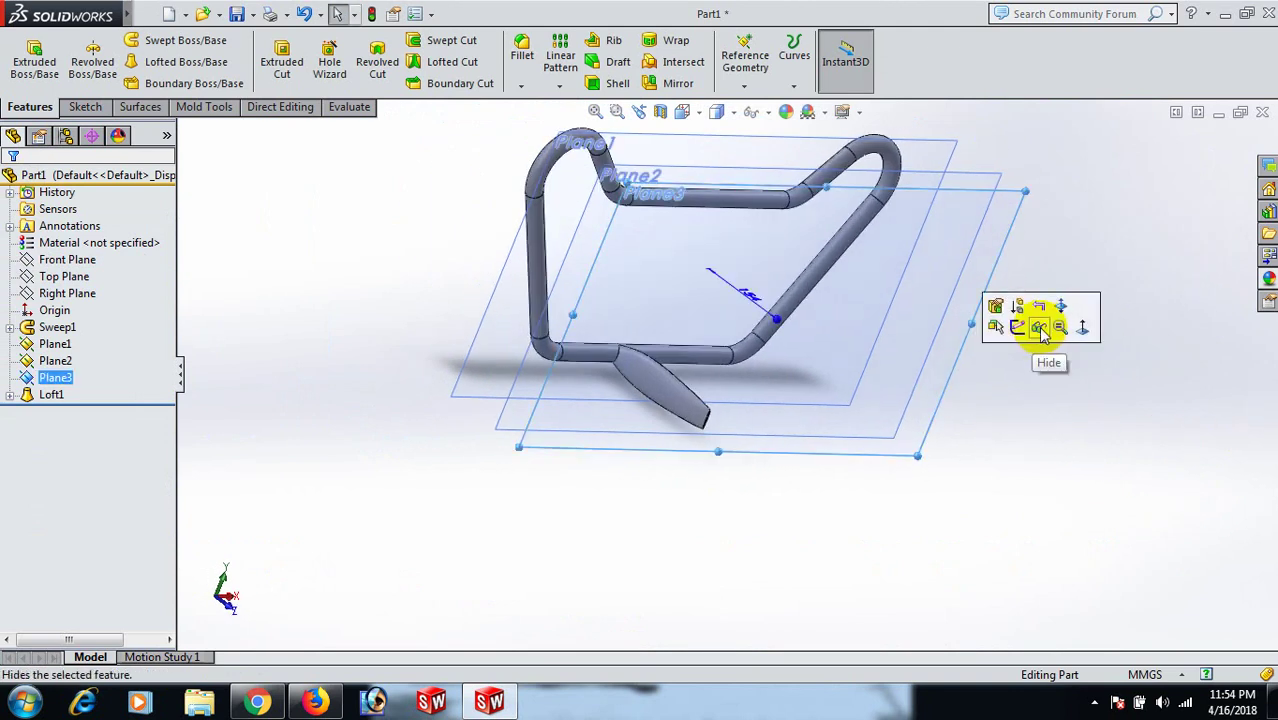
{"action": "left_click", "coordinate": [1043, 332]}
{"action": "left_click", "coordinate": [920, 362]}
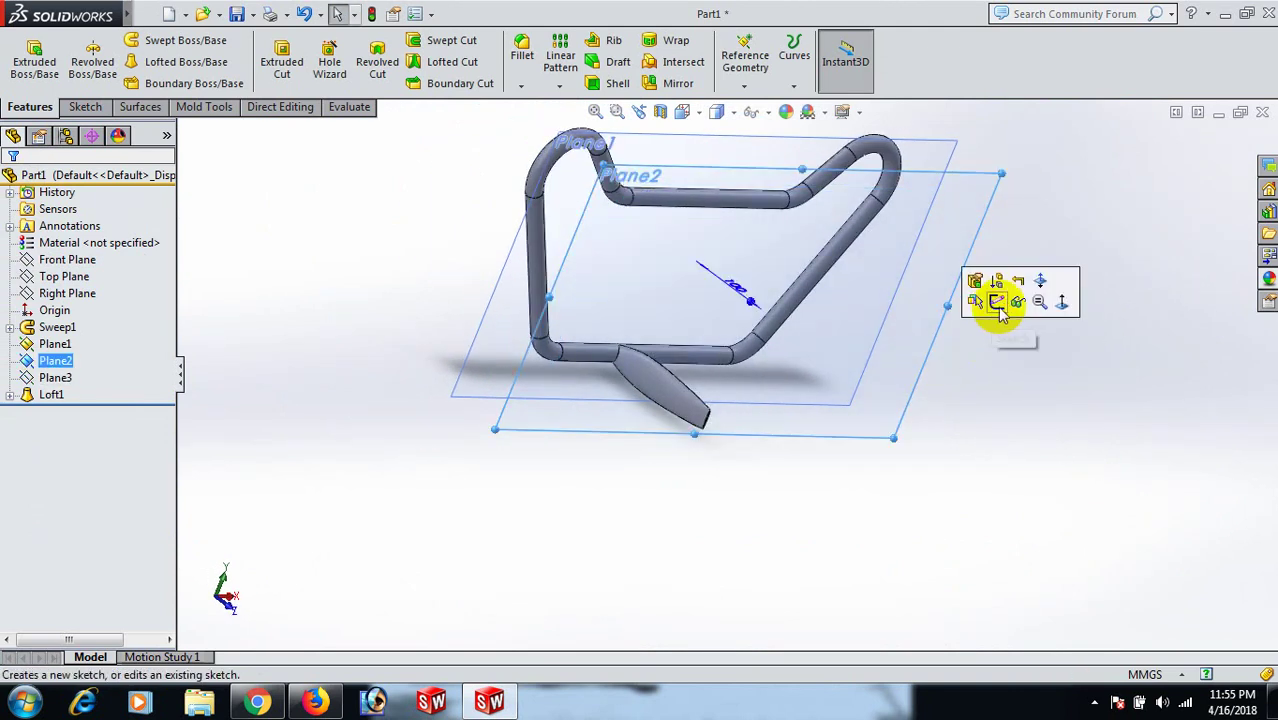
{"action": "left_click", "coordinate": [1016, 300]}
{"action": "left_click", "coordinate": [882, 335]}
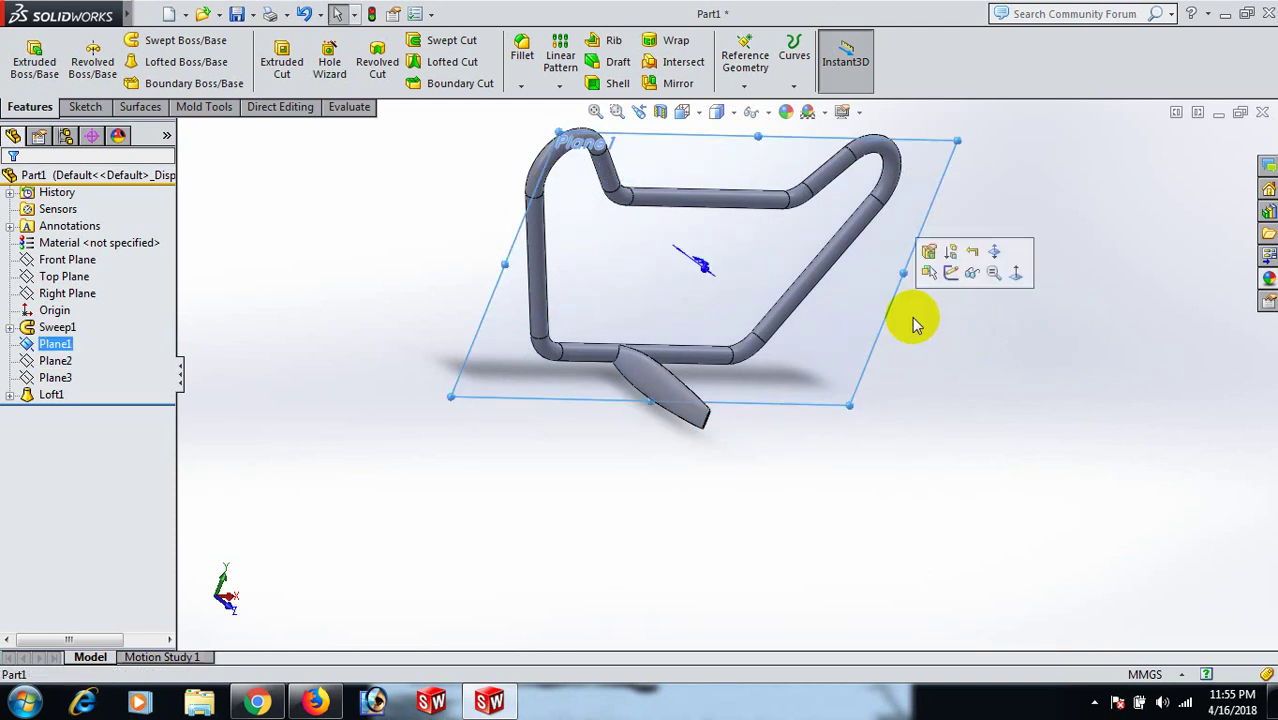
{"action": "left_click", "coordinate": [971, 280]}
Mirror the Loft1 feature about the Right Plane.
{"action": "middle_click_drag", "start_coordinate": [1027, 377], "coordinate": [893, 350]}
{"action": "left_click", "coordinate": [70, 261]}
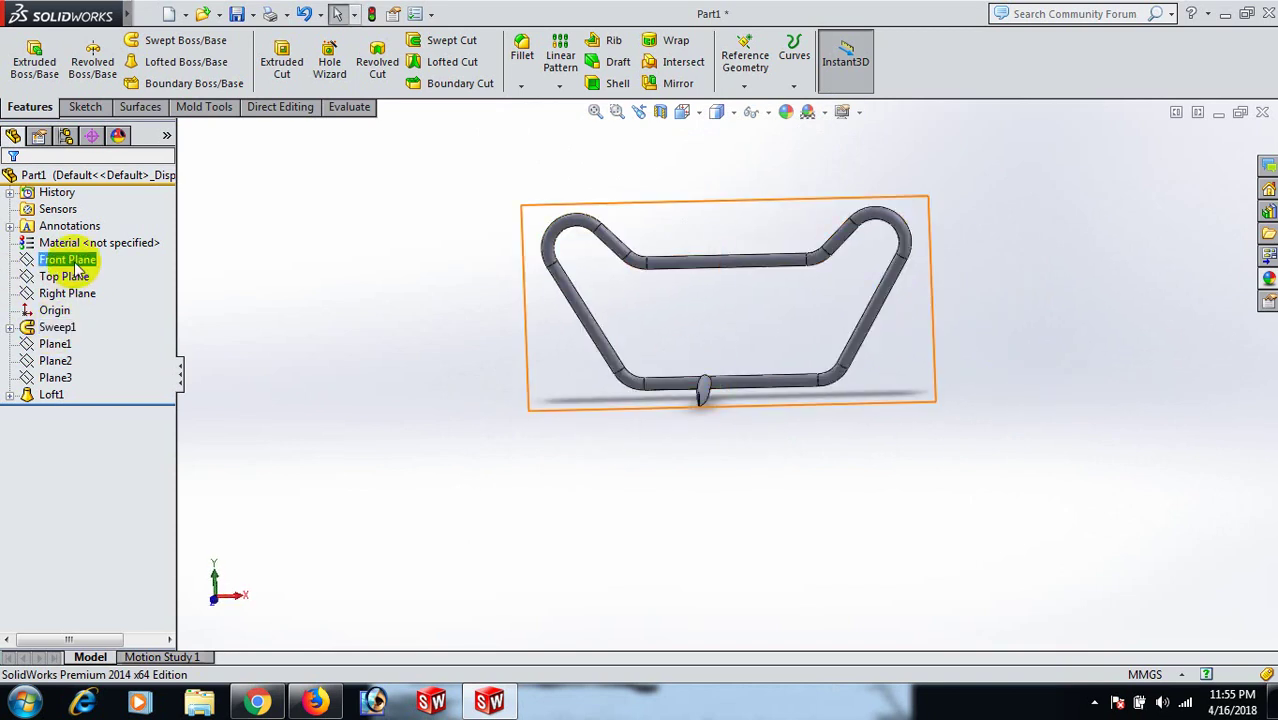
{"action": "left_click", "coordinate": [68, 277]}
{"action": "left_click", "coordinate": [72, 295]}
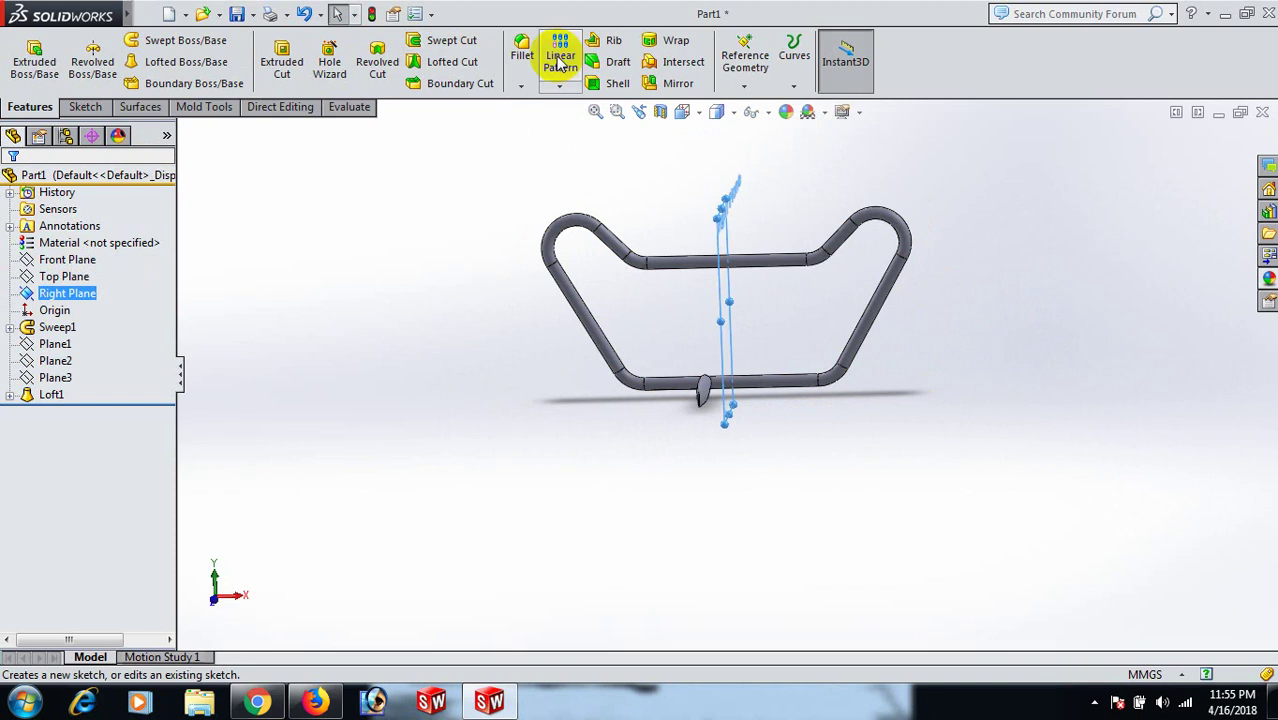
{"action": "left_click", "coordinate": [678, 83]}
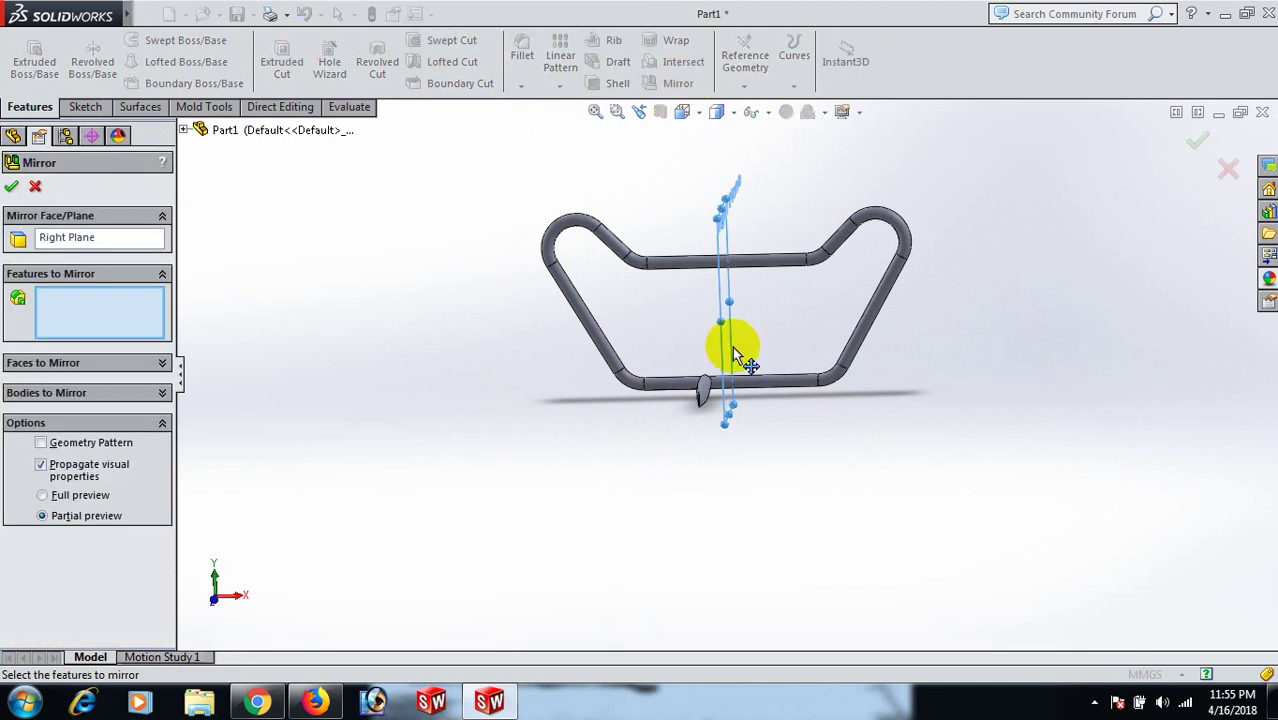
{"action": "left_click", "coordinate": [185, 131]}
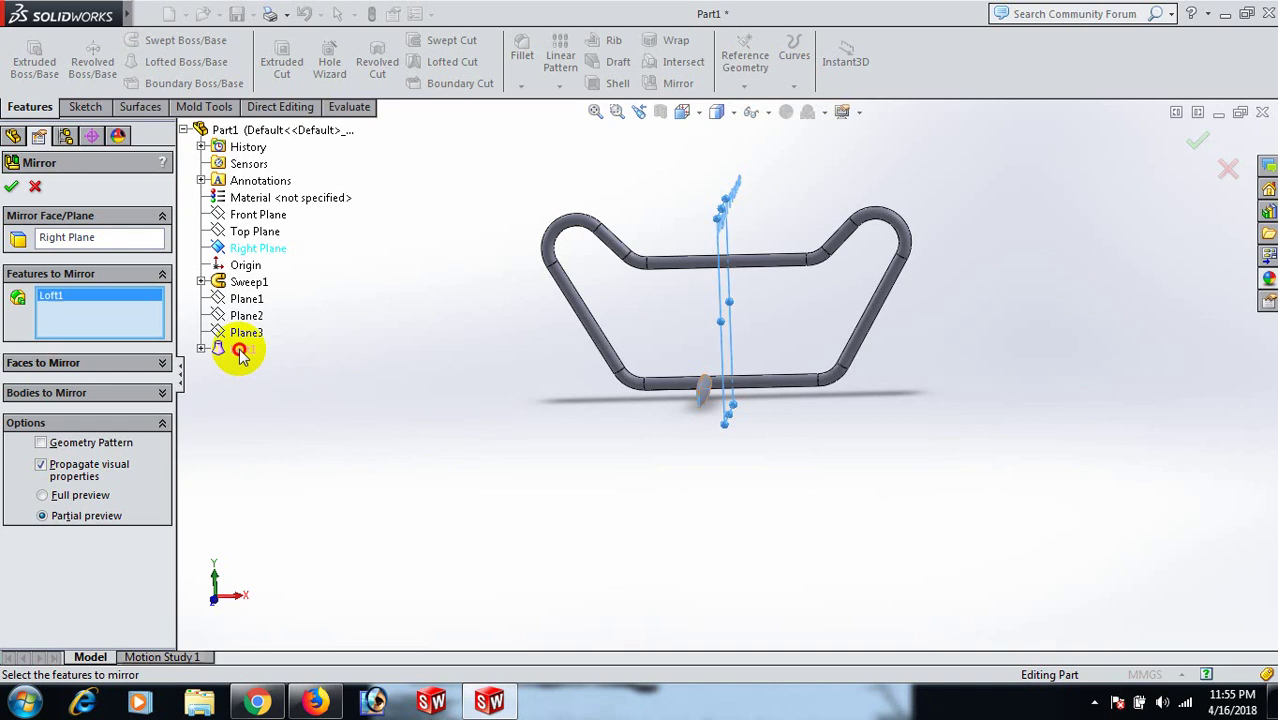
{"action": "left_click", "coordinate": [12, 189]}
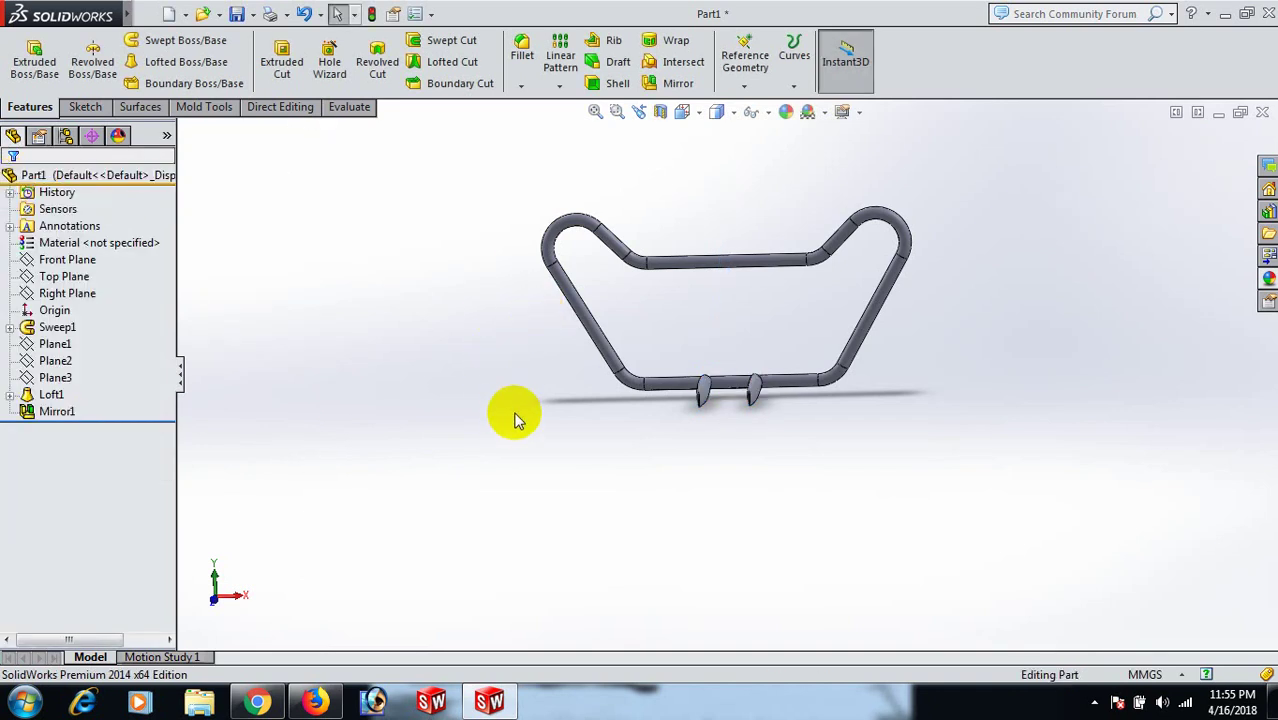
Start a sketch on the Right Plane and draw a circle about 19 mm in diameter near the prong's free end.
{"action": "key", "text": "space"}
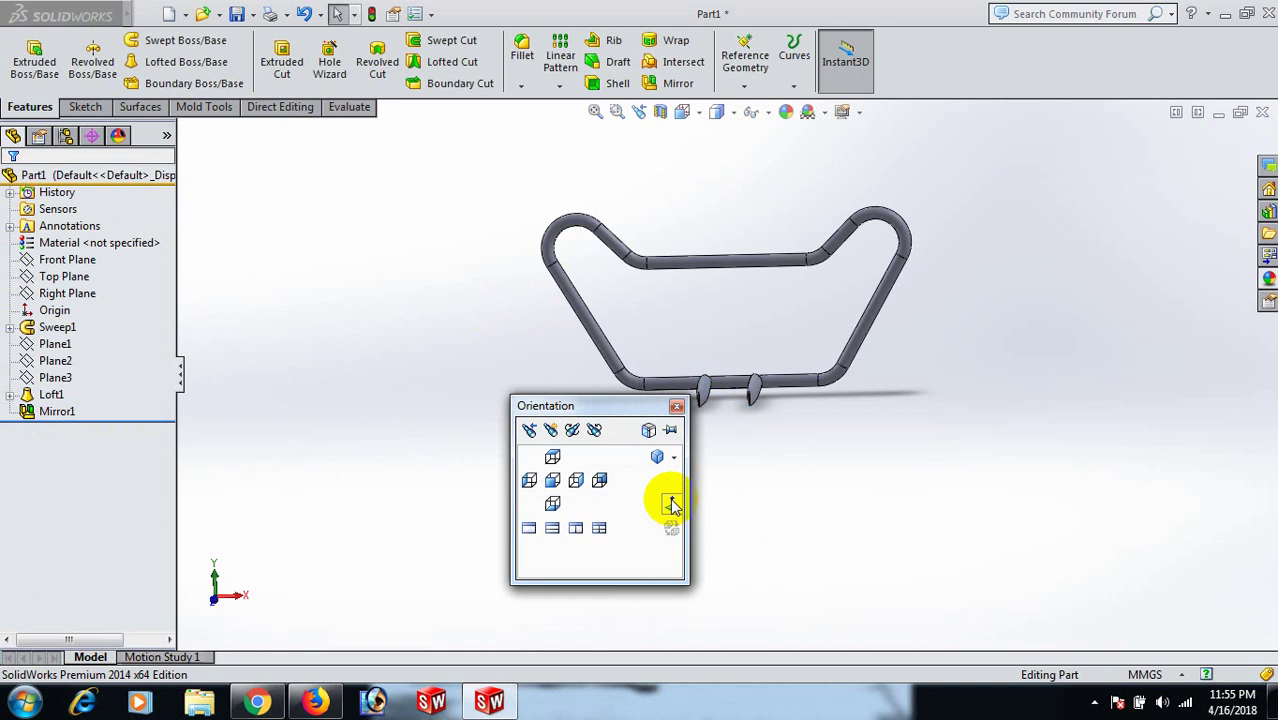
{"action": "left_click", "coordinate": [655, 456]}
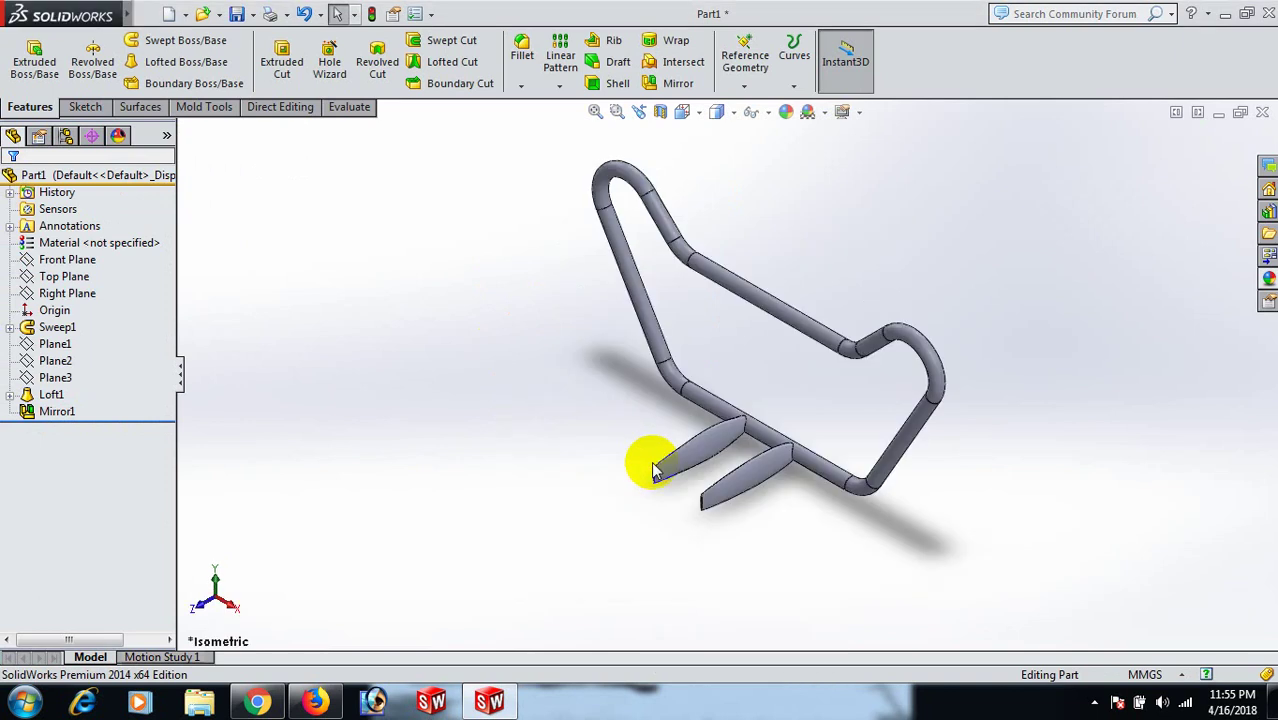
{"action": "left_click", "coordinate": [70, 293]}
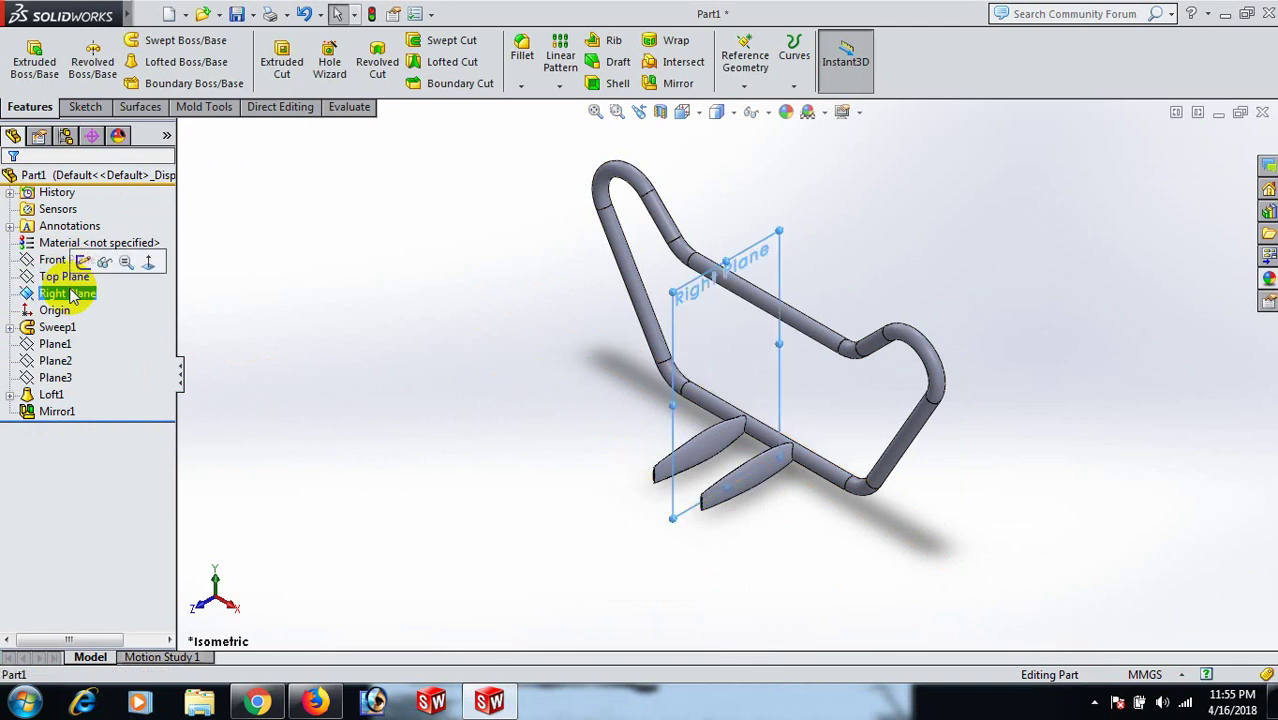
{"action": "left_click", "coordinate": [85, 263]}
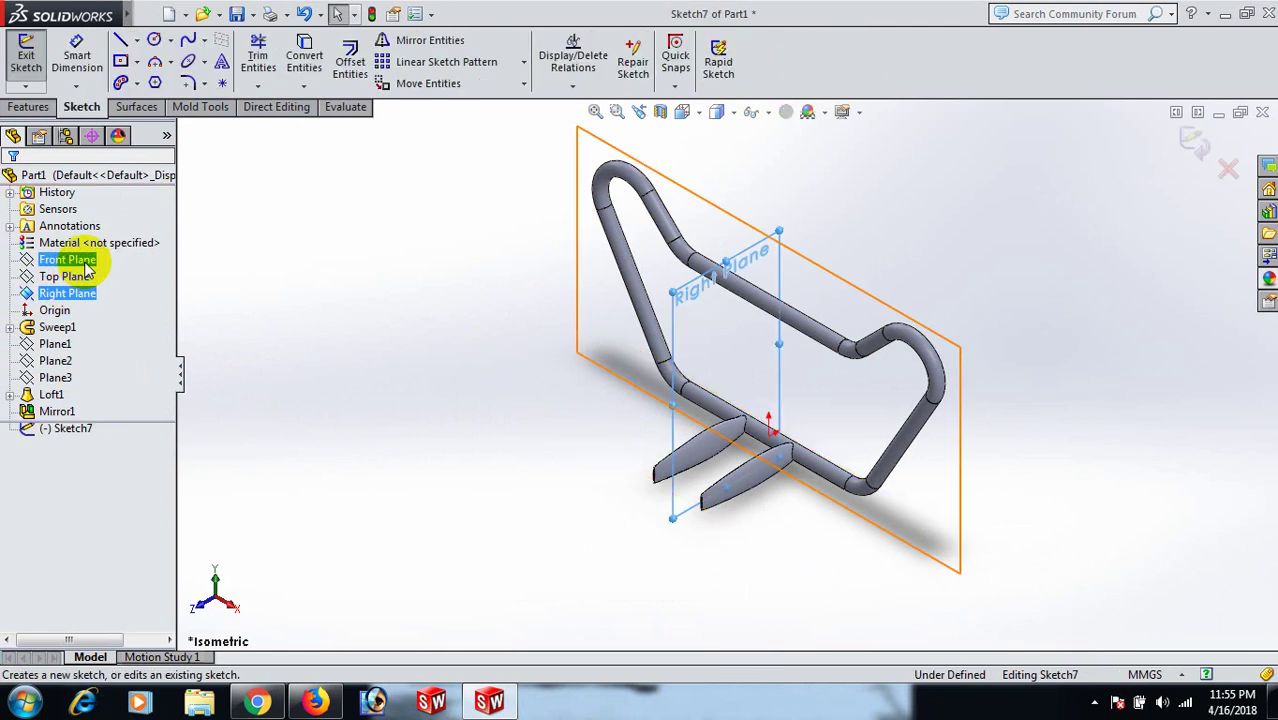
{"action": "key", "text": "space"}
{"action": "left_click", "coordinate": [170, 310]}
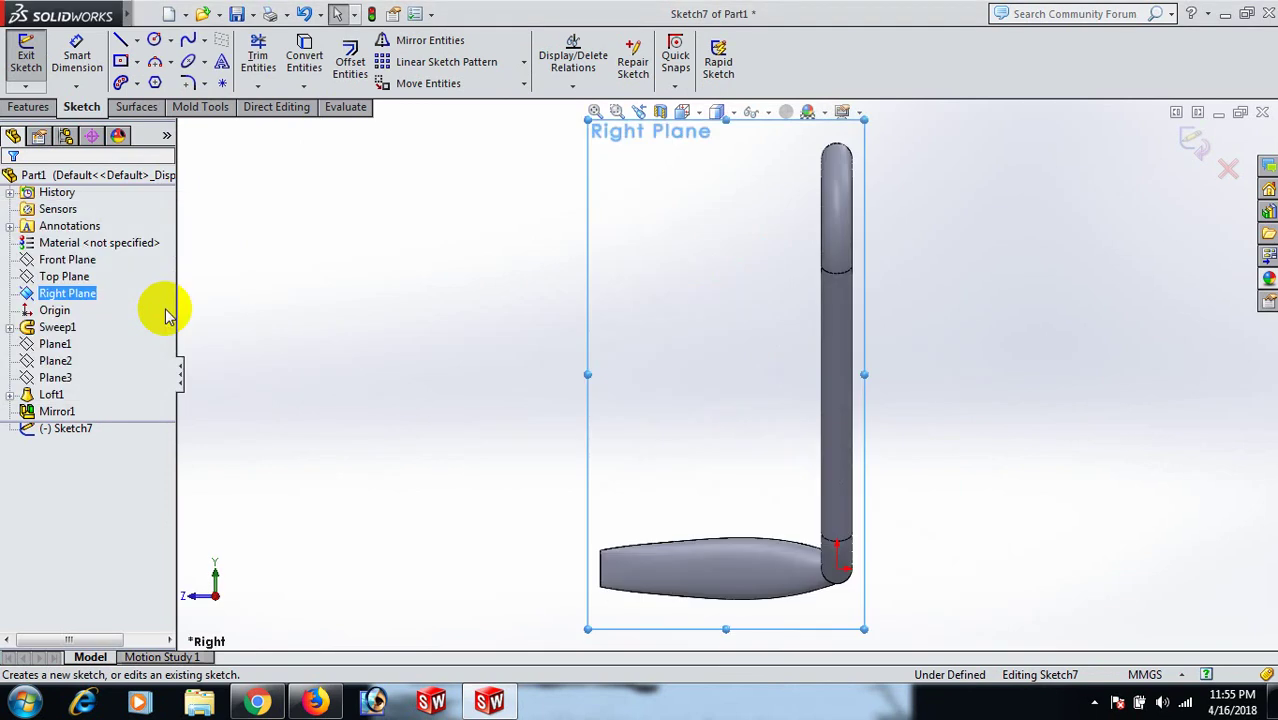
{"action": "key", "text": "c"}
{"action": "scroll", "coordinate": [670, 608], "scroll_direction": "down", "scroll_amount": 3}
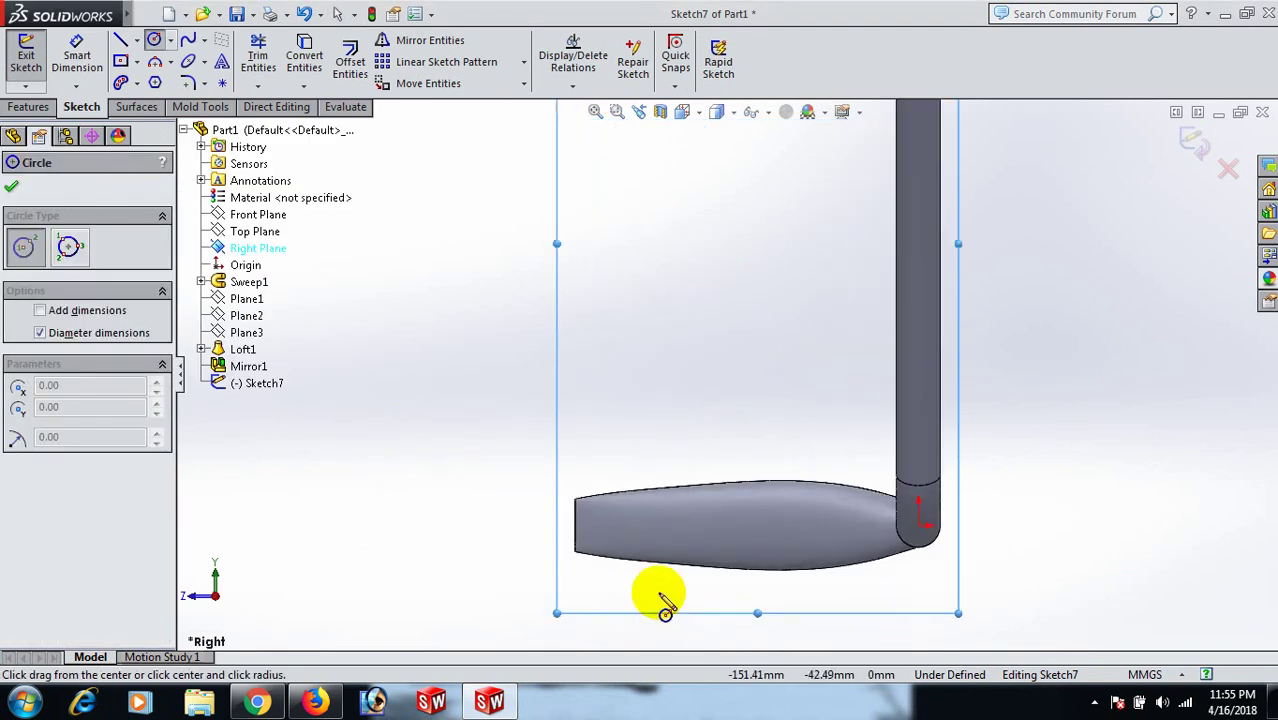
{"action": "left_click", "coordinate": [599, 522]}
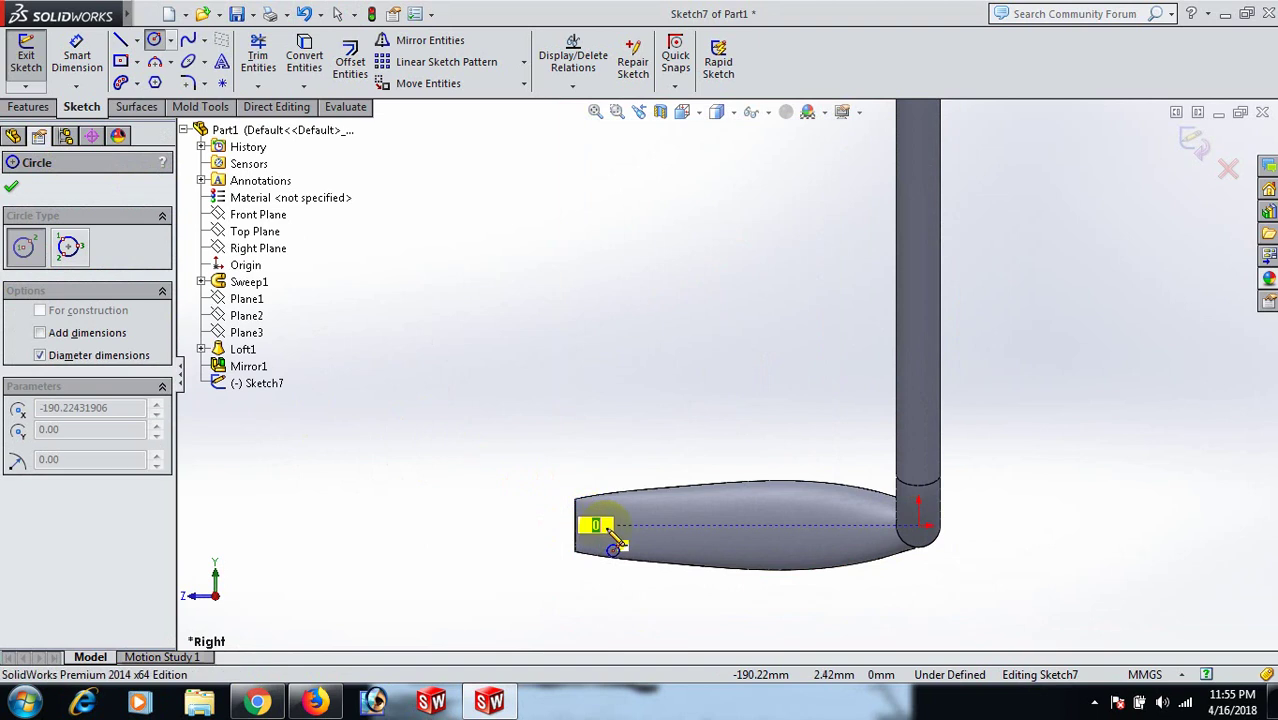
{"action": "left_click", "coordinate": [619, 541]}
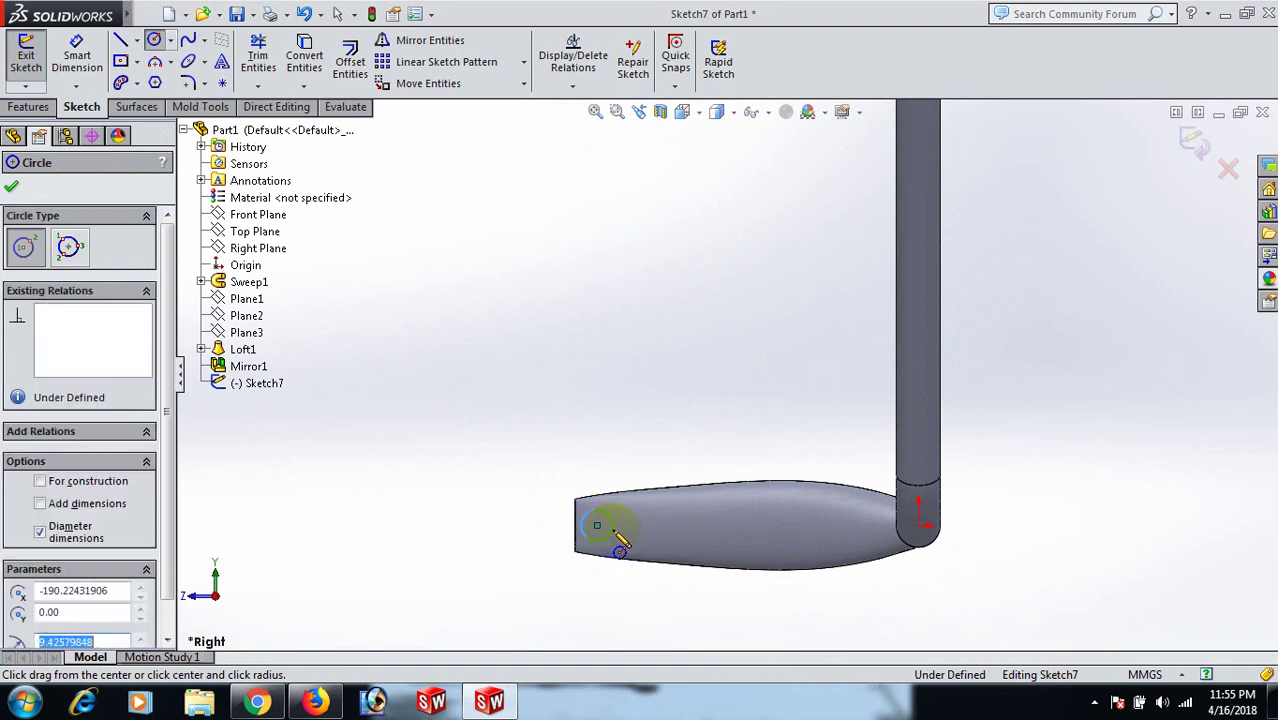
{"action": "right_click", "coordinate": [619, 541]}
{"action": "left_click", "coordinate": [693, 200]}
Dimension the circle's diameter as 15 mm.
{"action": "right_click_drag", "start_coordinate": [1096, 598], "coordinate": [1090, 570]}
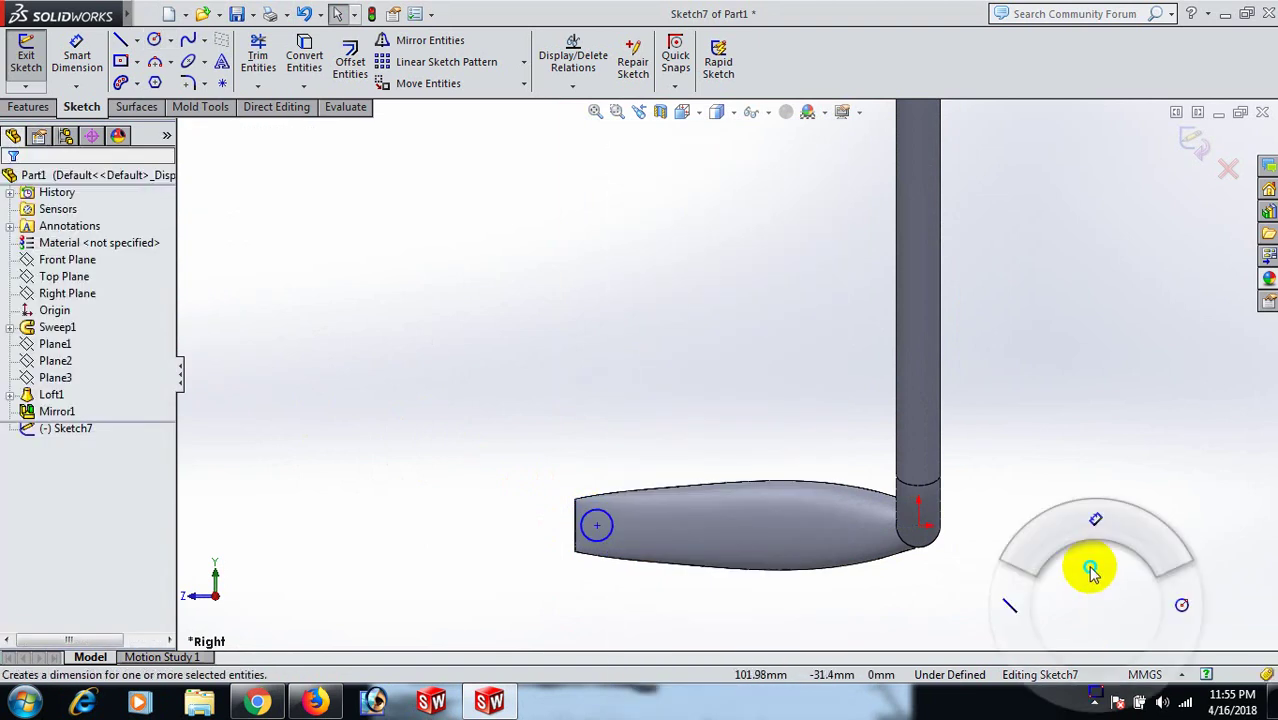
{"action": "left_click", "coordinate": [610, 532]}
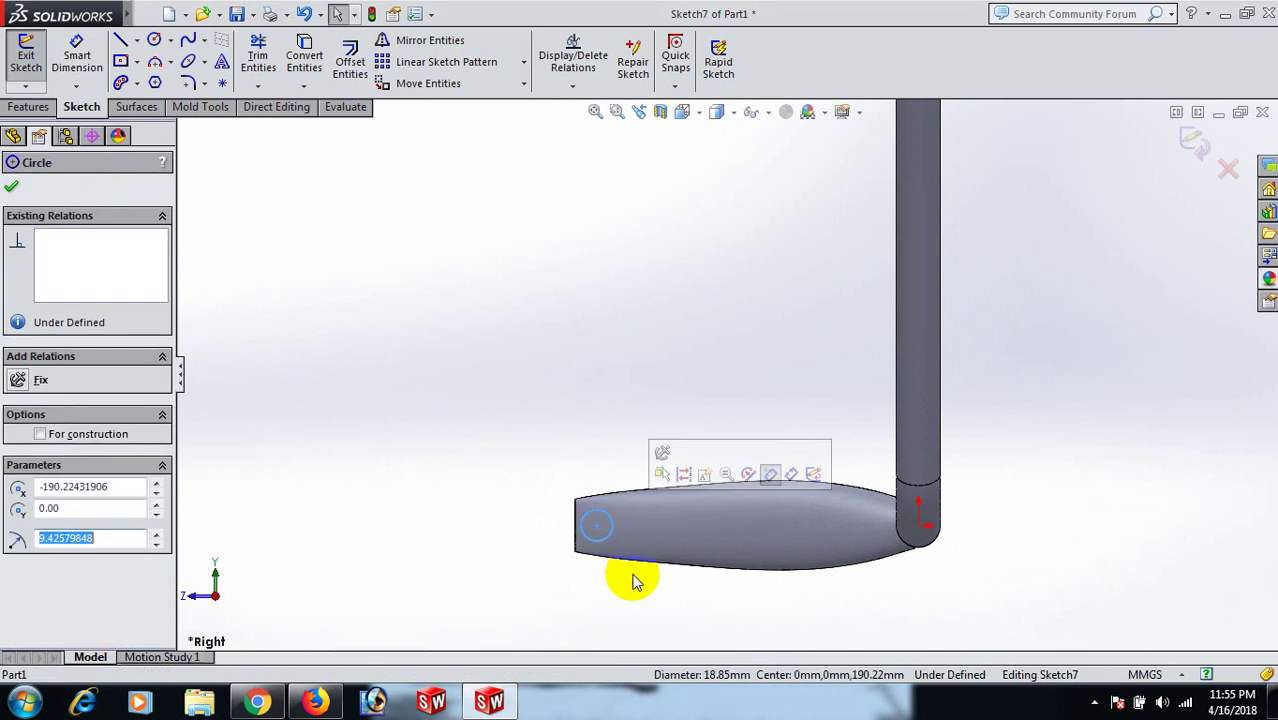
{"action": "right_click_drag", "start_coordinate": [913, 622], "coordinate": [1044, 400]}
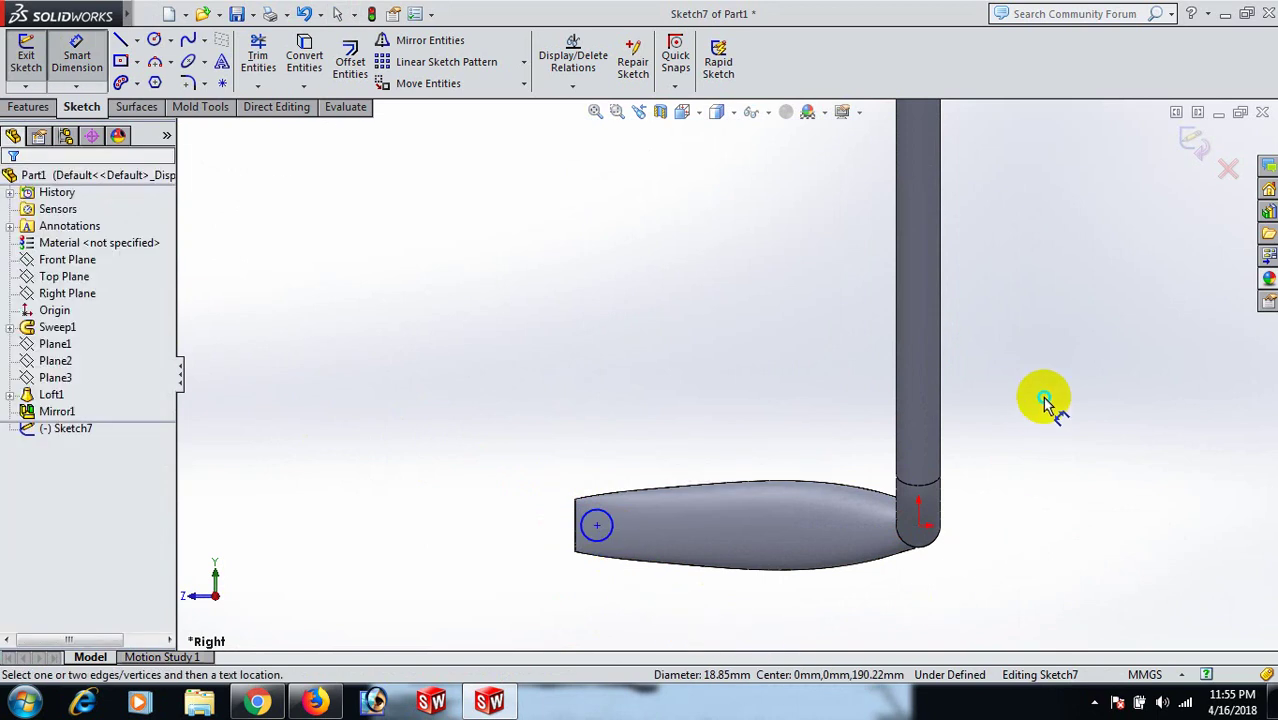
{"action": "left_click", "coordinate": [608, 536]}
{"action": "left_click", "coordinate": [750, 613]}
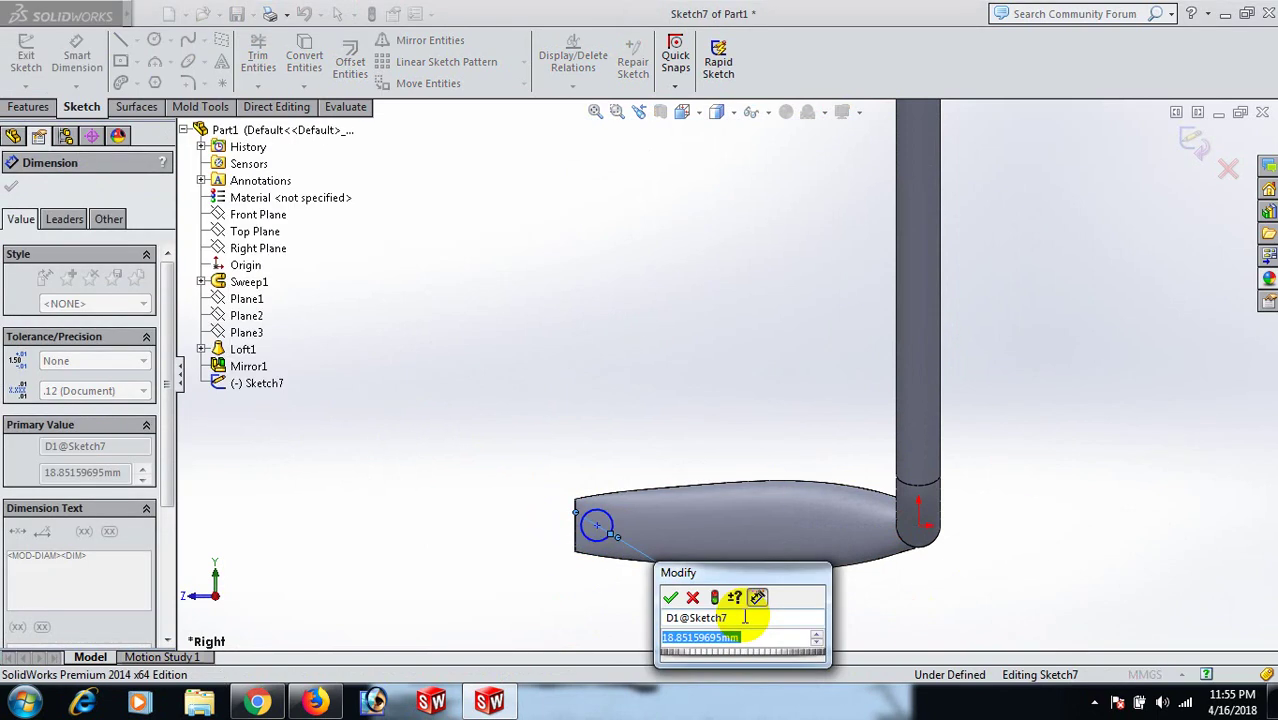
{"action": "type", "text": "15"}
{"action": "key", "text": "Return"}
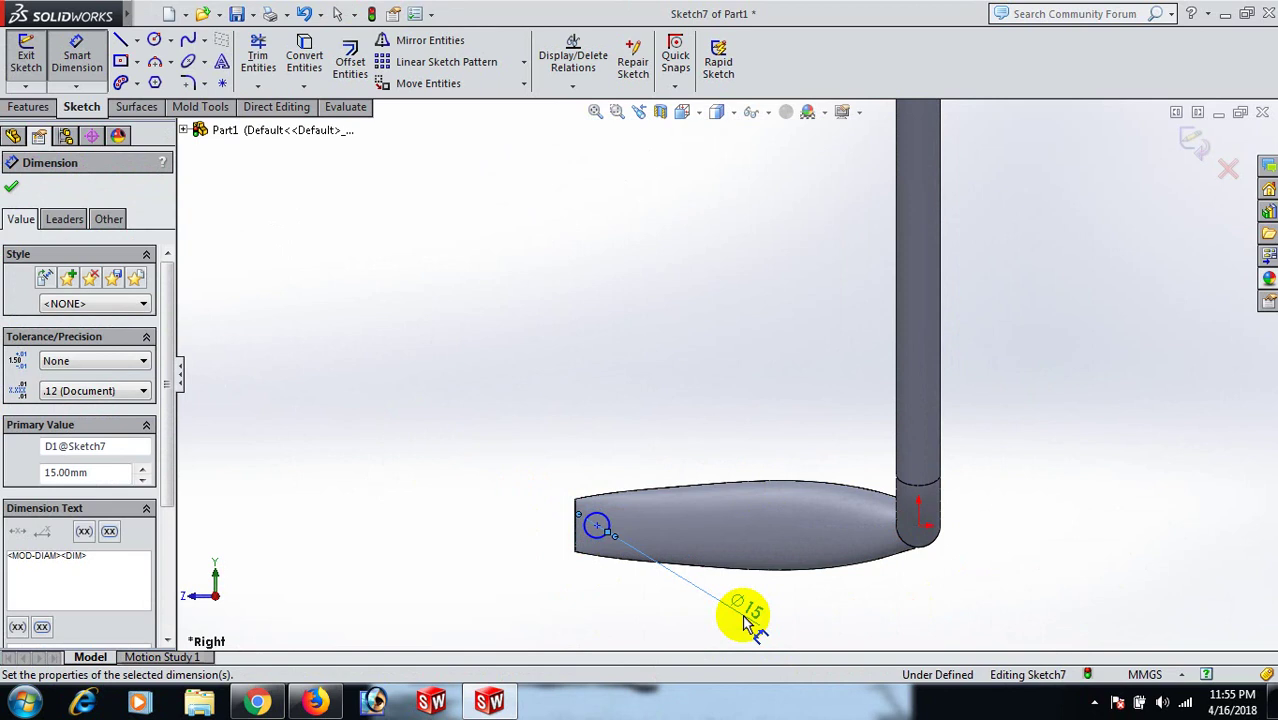
{"action": "left_click", "coordinate": [479, 448]}
Dimension the horizontal distance between the circle's centre and the lower corner of the prong's free end as 15 mm.
{"action": "scroll", "coordinate": [600, 525], "scroll_direction": "down", "scroll_amount": 2}
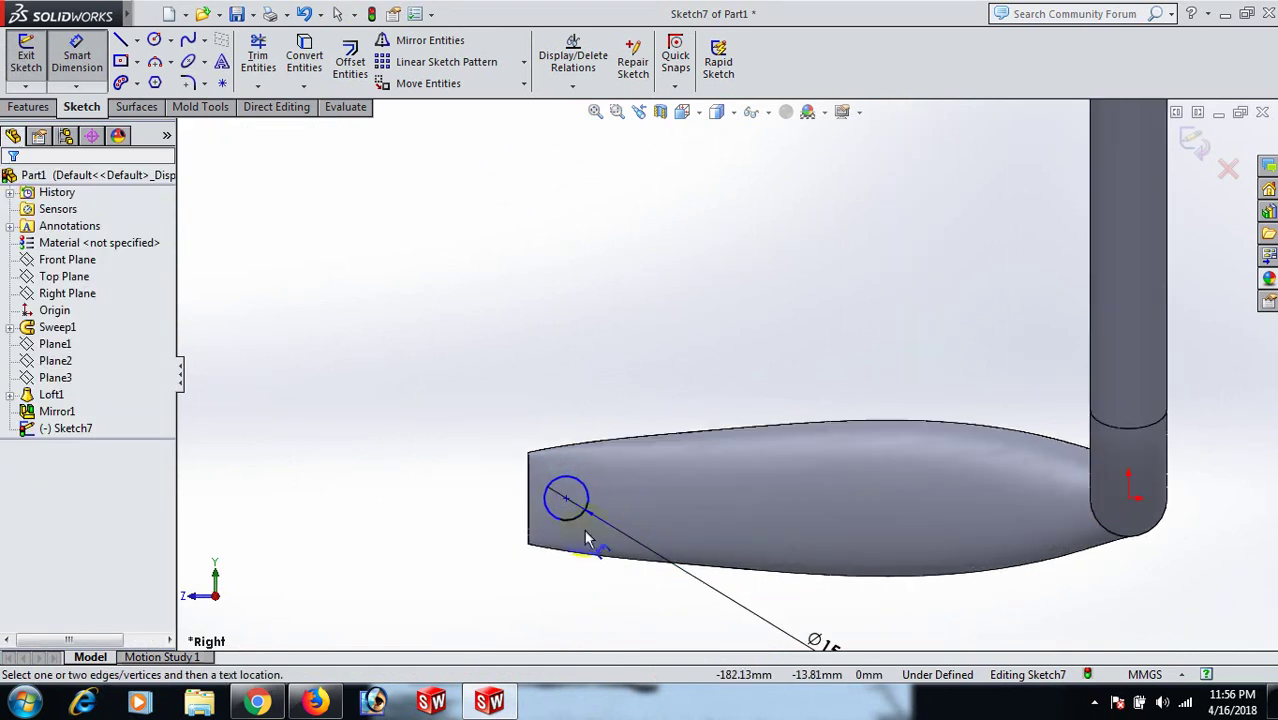
{"action": "left_click", "coordinate": [566, 500]}
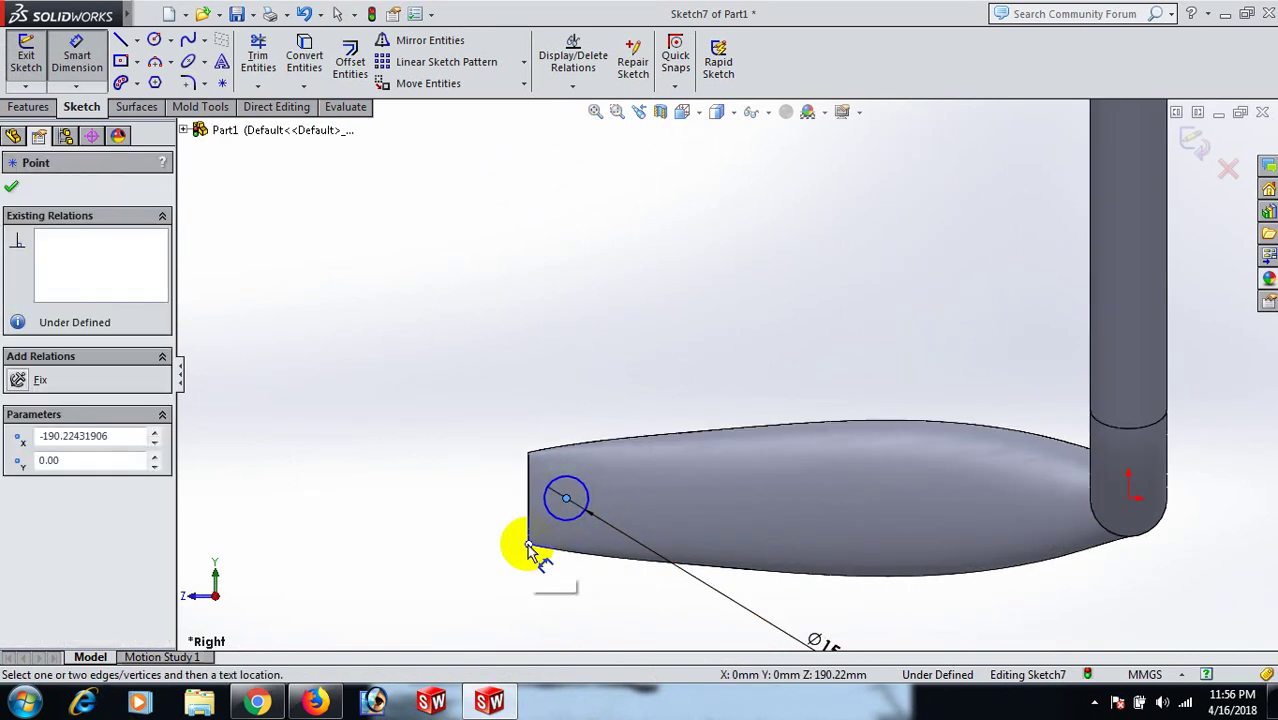
{"action": "left_click", "coordinate": [528, 544]}
{"action": "left_click", "coordinate": [541, 596]}
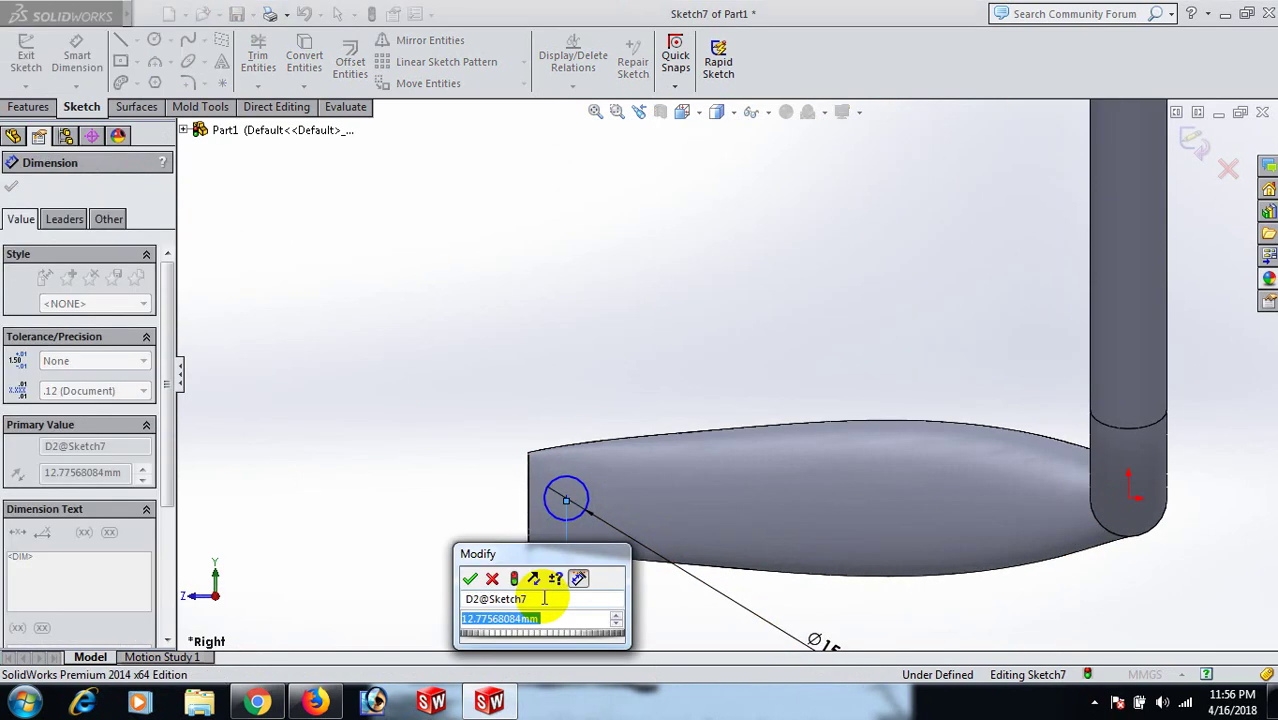
{"action": "type", "text": "15"}
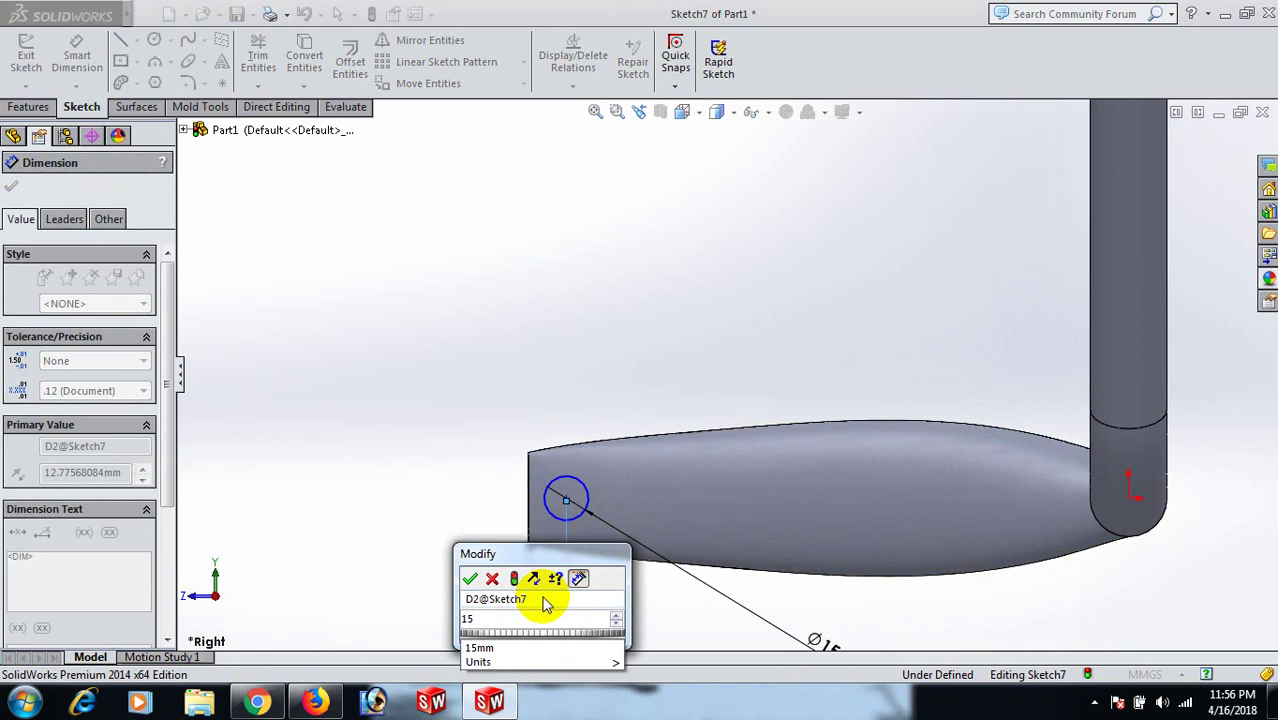
{"action": "key", "text": "Return"}
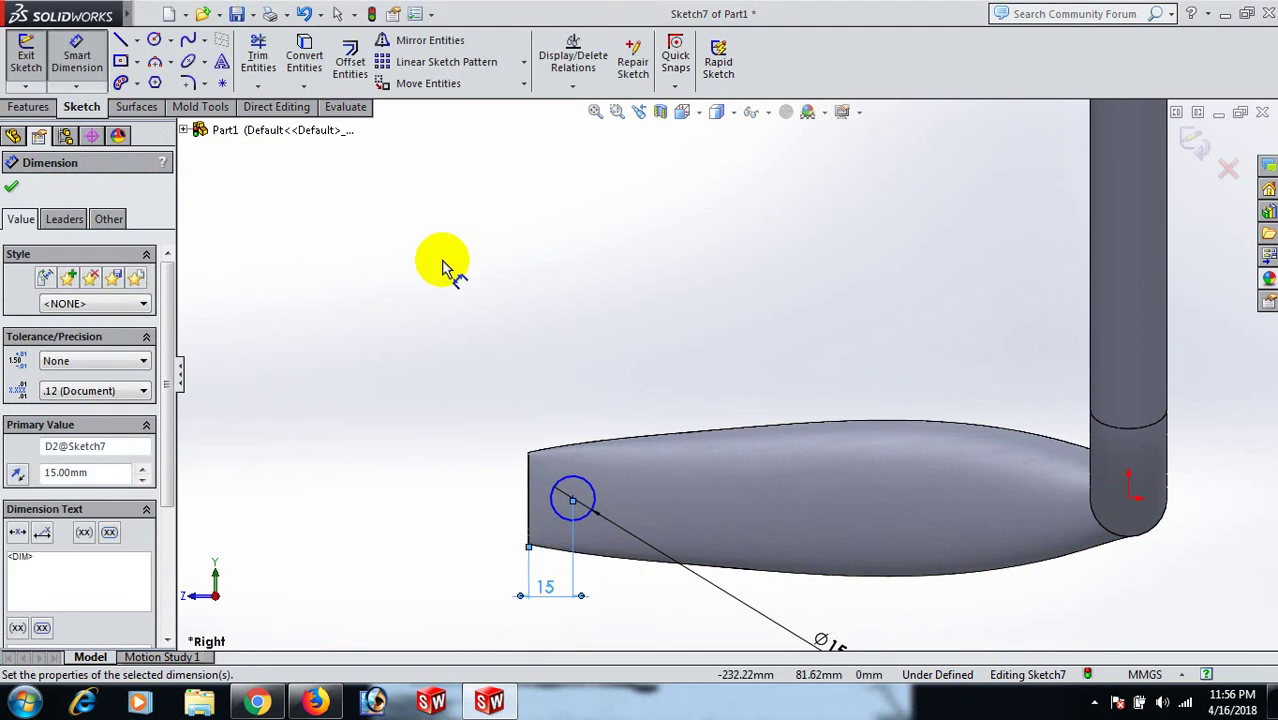
{"action": "left_click", "coordinate": [448, 265]}
{"action": "right_click", "coordinate": [448, 264]}
{"action": "left_click", "coordinate": [492, 210]}
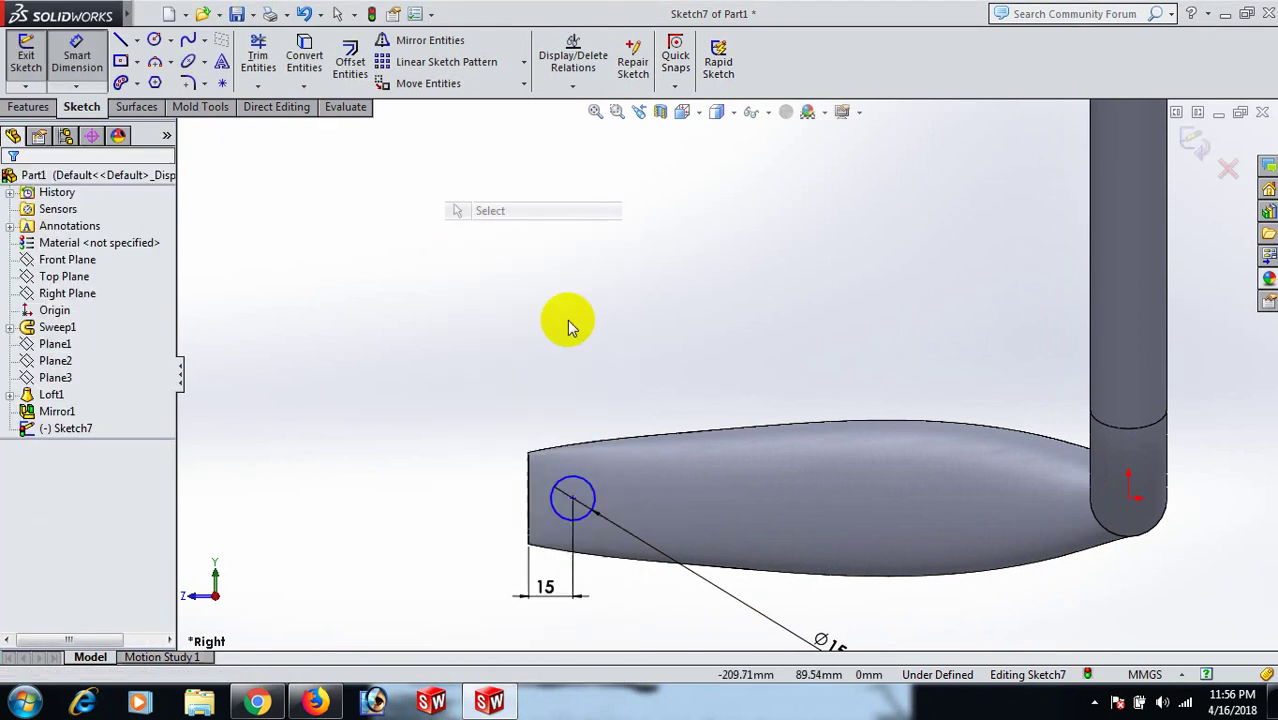
{"action": "left_click", "coordinate": [575, 502]}
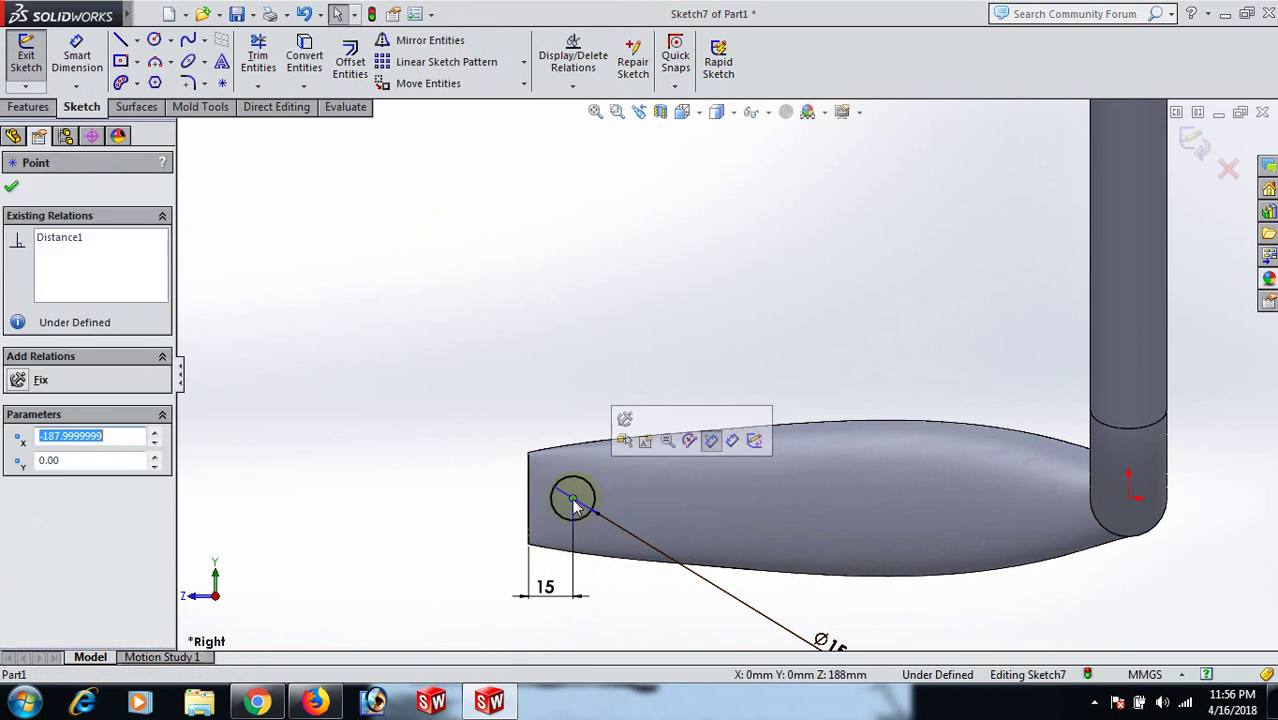
{"action": "left_click", "coordinate": [386, 390]}
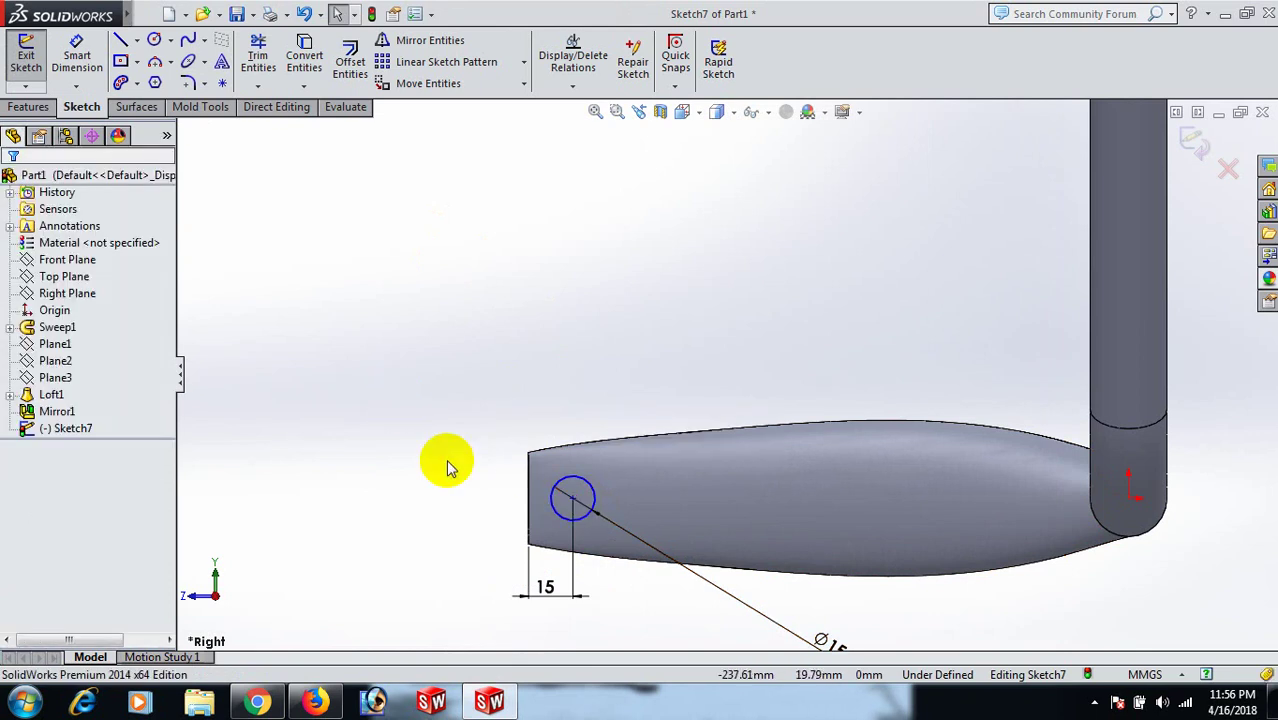
{"action": "right_click", "coordinate": [527, 510]}
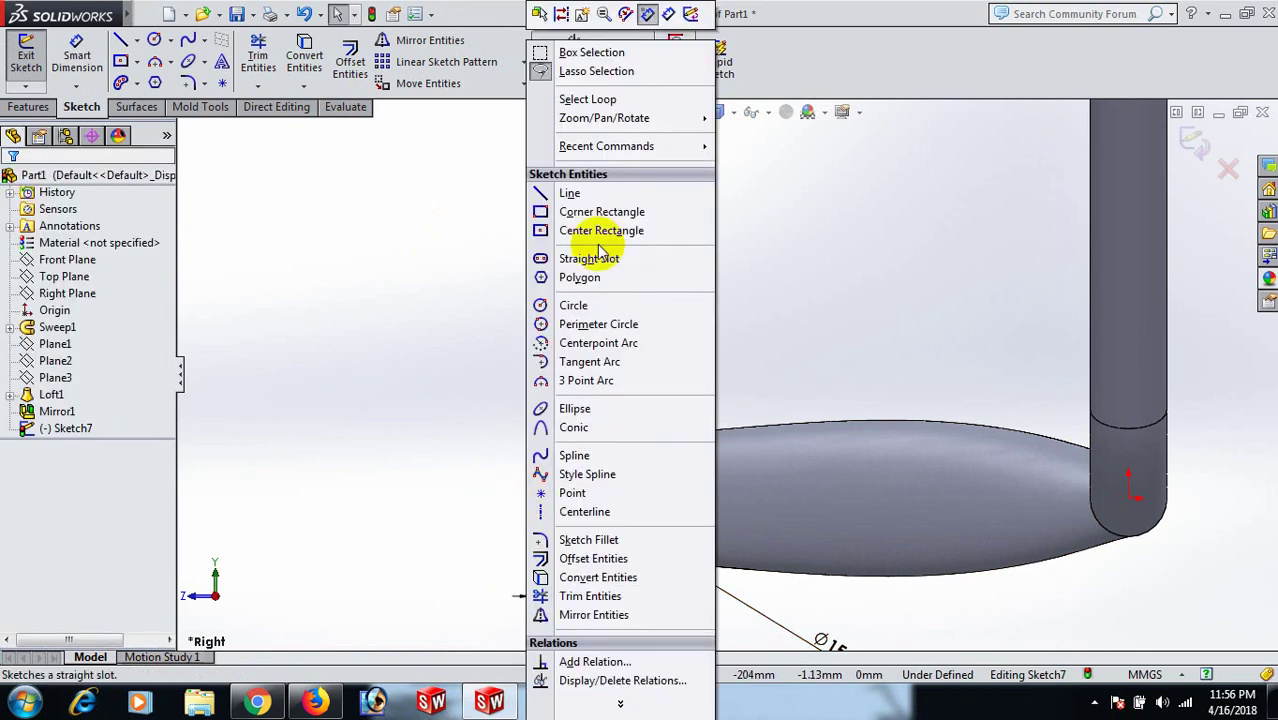
{"action": "left_click", "coordinate": [392, 266]}
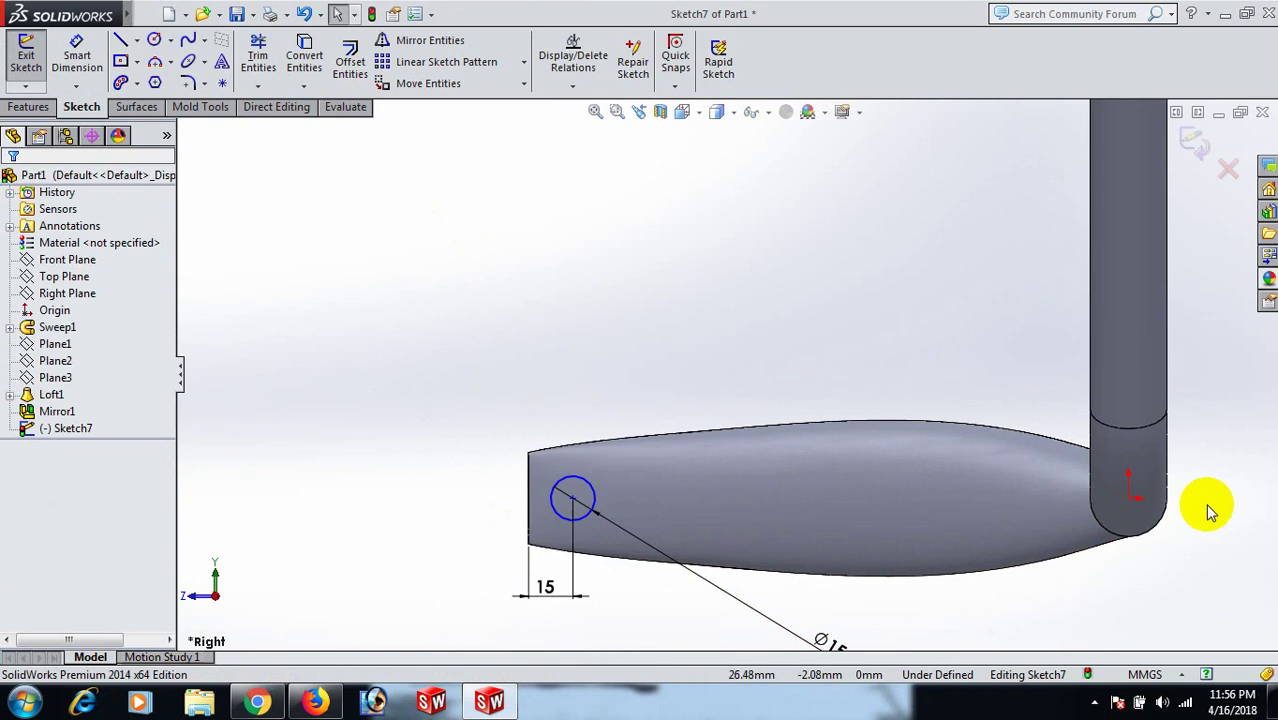
Add a horizontal relation between the origin and the circle's centre.
{"action": "key", "text": "z"}
{"action": "mouse_move", "coordinate": [1053, 540]}
{"action": "middle_mouse_down"}
{"action": "mouse_move", "coordinate": [1087, 548]}
{"action": "mouse_move", "coordinate": [1085, 567]}
{"action": "middle_mouse_up"}
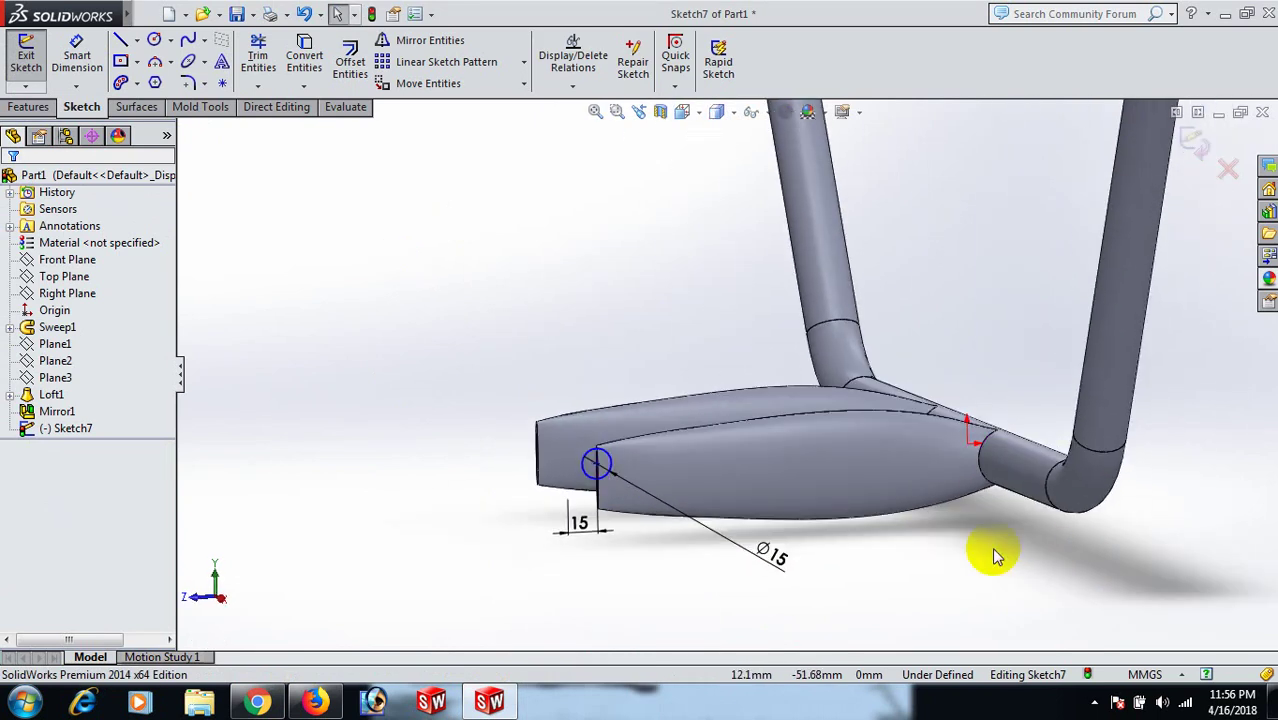
{"action": "key", "text": "space"}
{"action": "left_click", "coordinate": [1156, 598]}
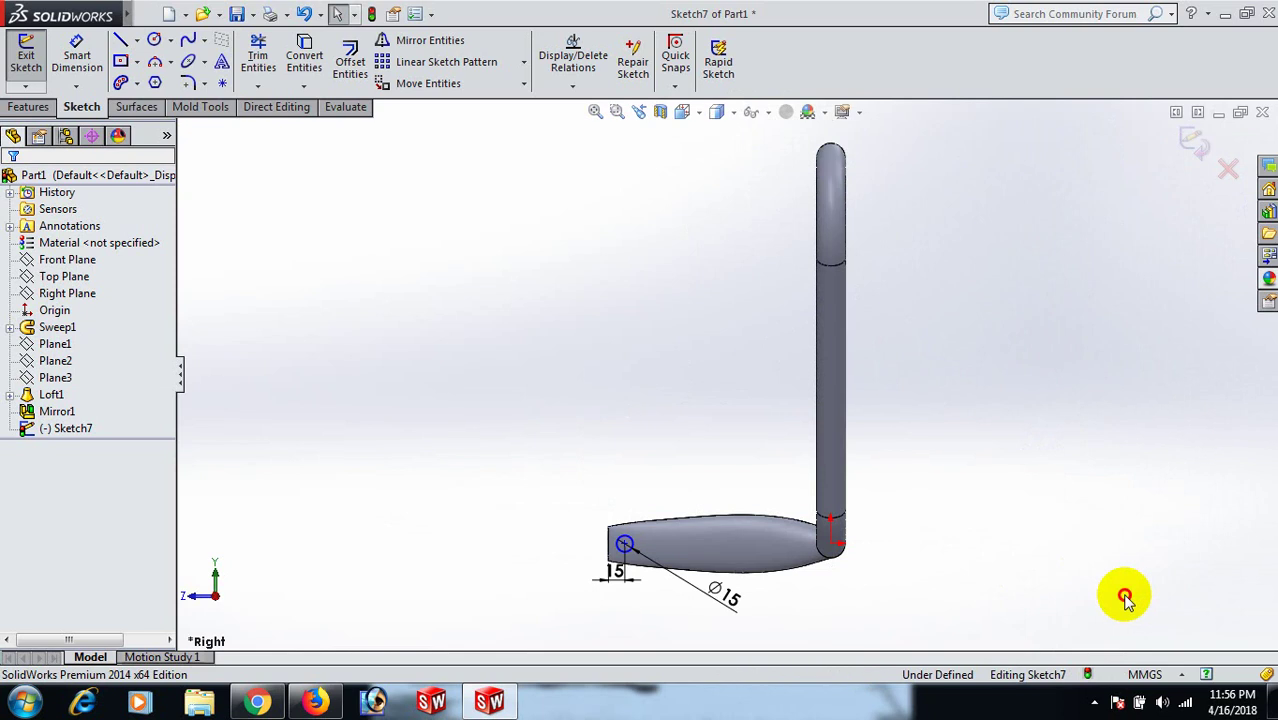
{"action": "scroll", "coordinate": [827, 565], "scroll_direction": "down", "scroll_amount": 4}
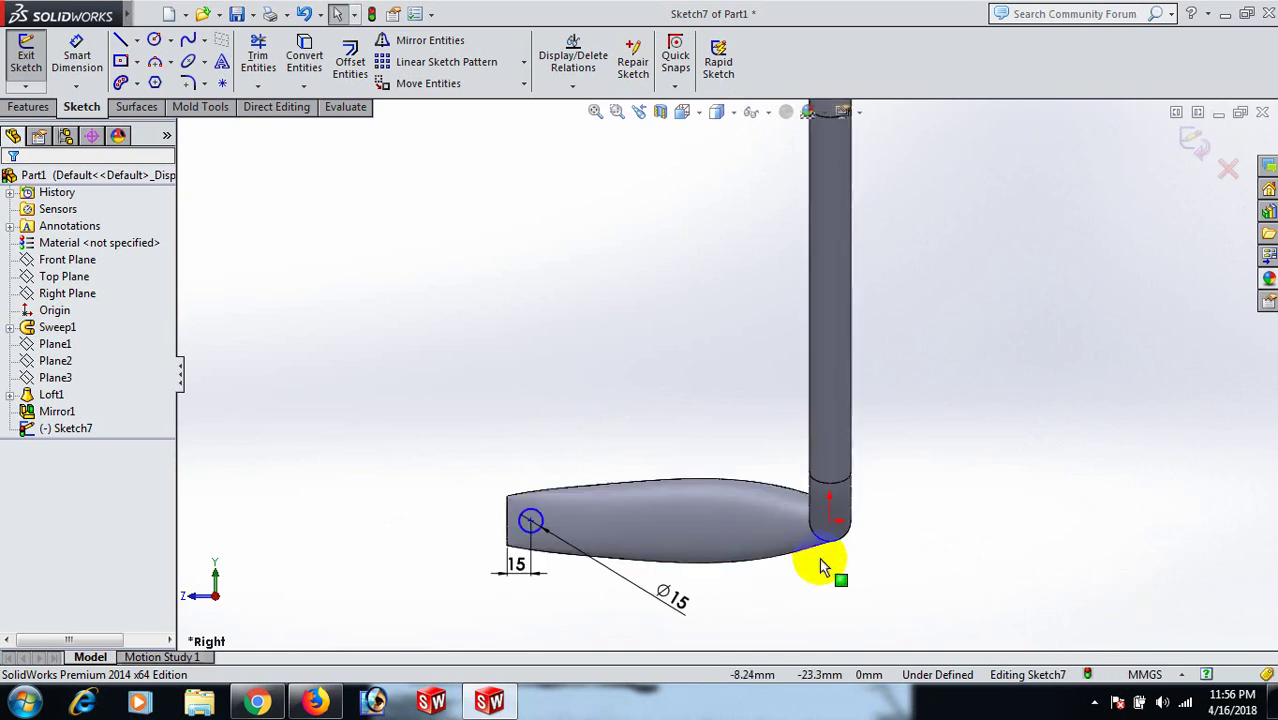
{"action": "left_click", "coordinate": [829, 505]}
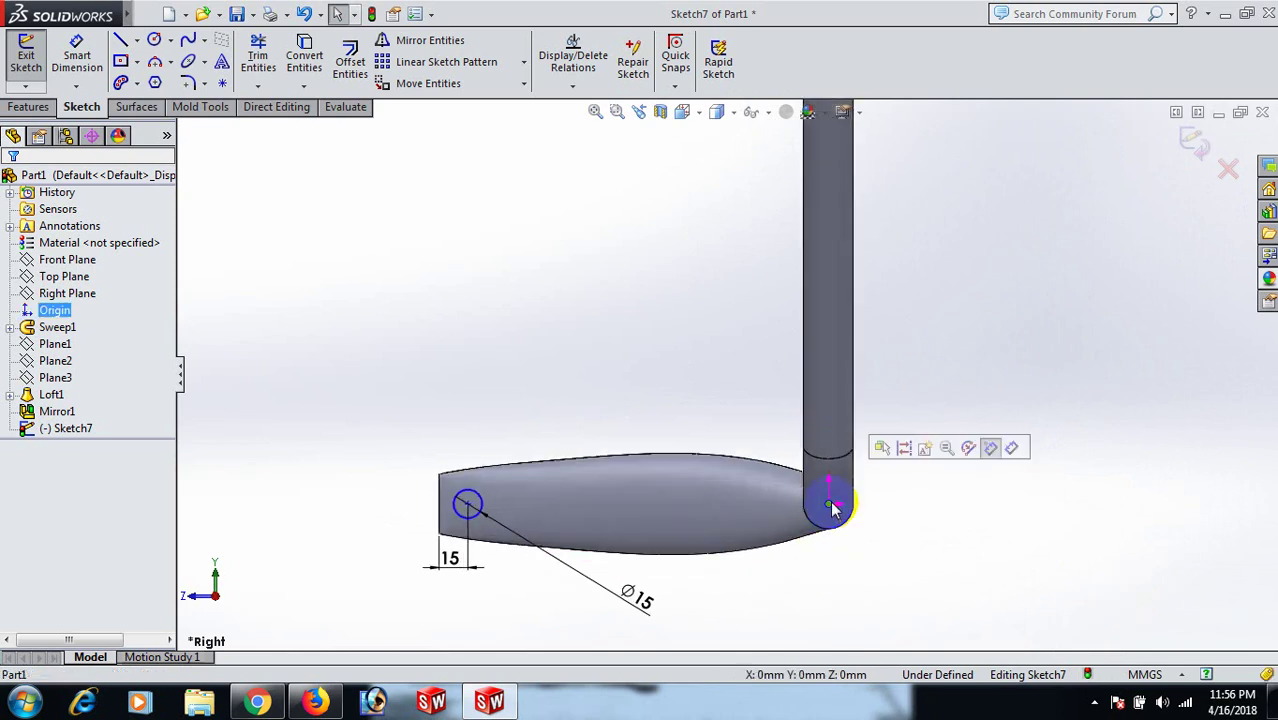
{"action": "left_click", "coordinate": [469, 504], "text": "ctrl"}
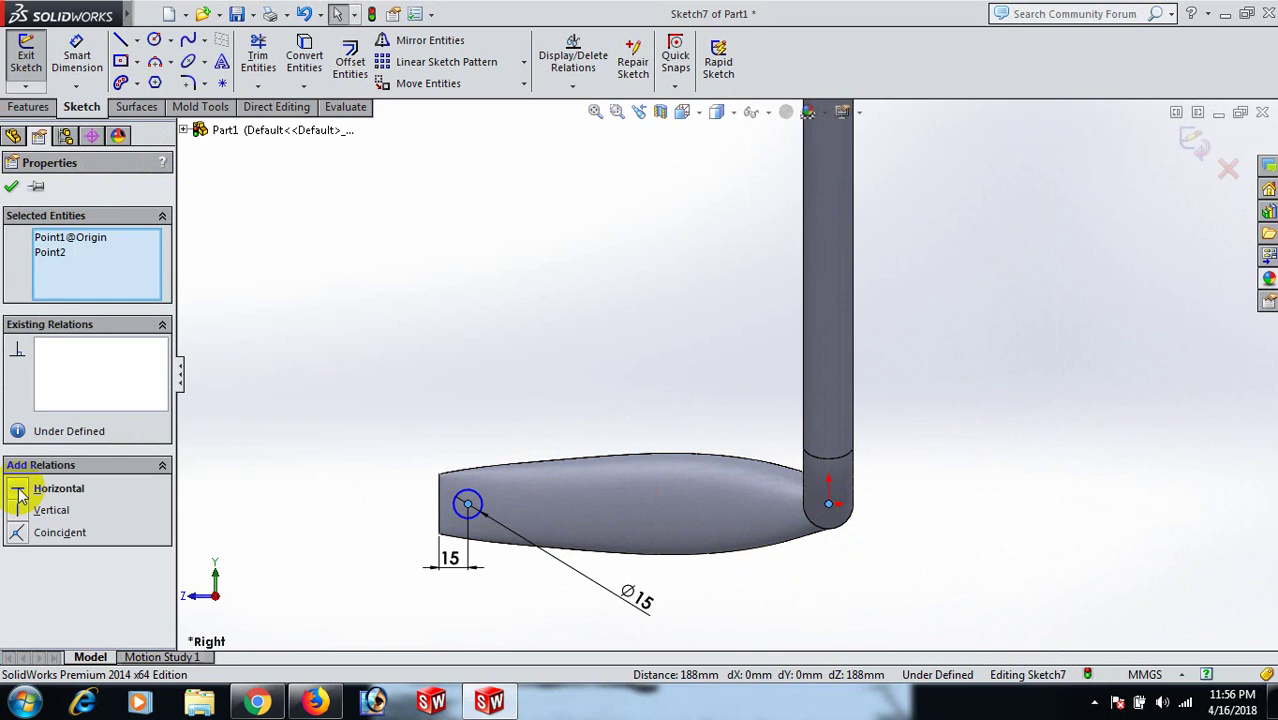
{"action": "left_click", "coordinate": [1004, 476]}
Cut-extrude the circle through both prongs with the Through All - Both end condition, and show the part in isometric view.
{"action": "middle_click_drag", "start_coordinate": [1004, 476], "coordinate": [1036, 532]}
{"action": "left_click", "coordinate": [22, 106]}
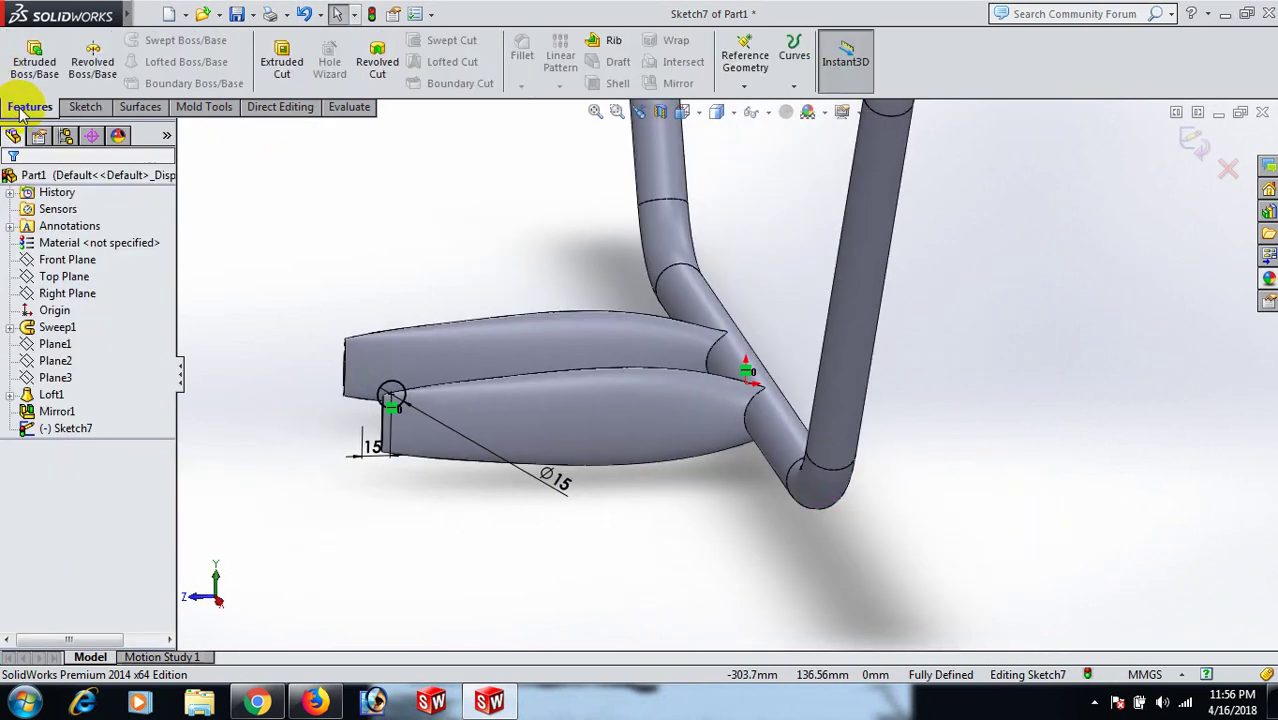
{"action": "left_click", "coordinate": [282, 60]}
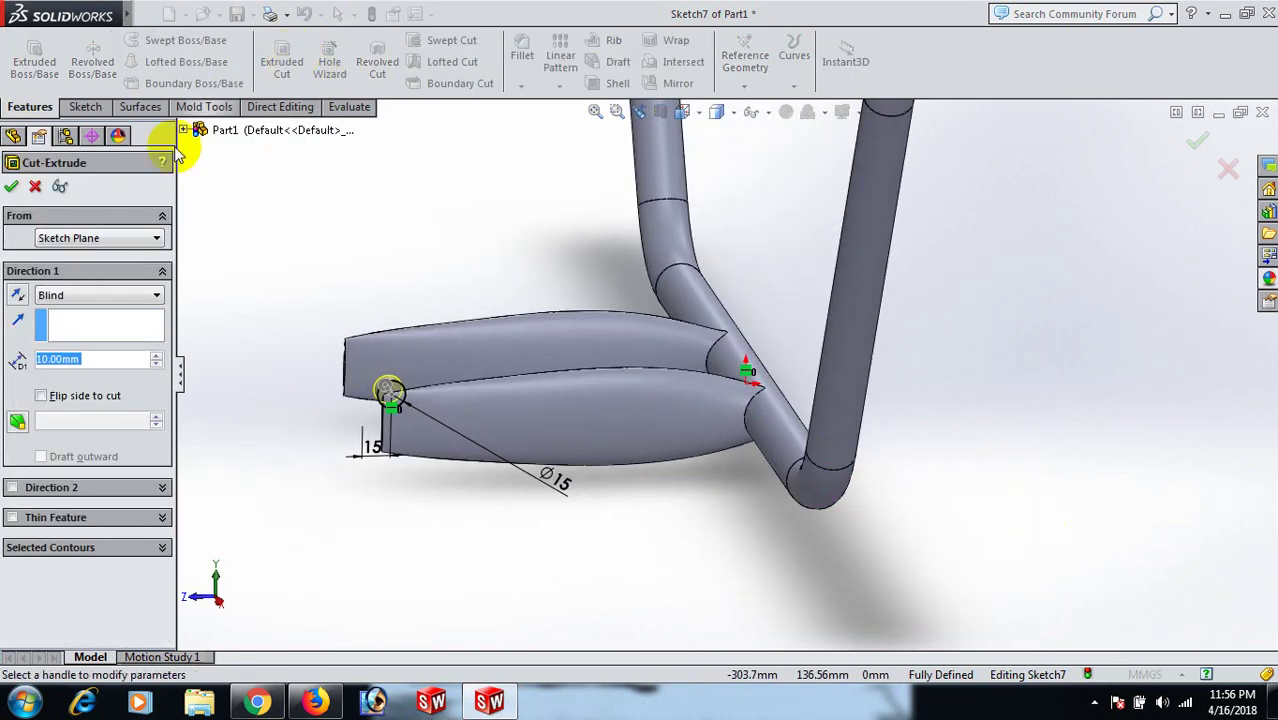
{"action": "left_click", "coordinate": [157, 295]}
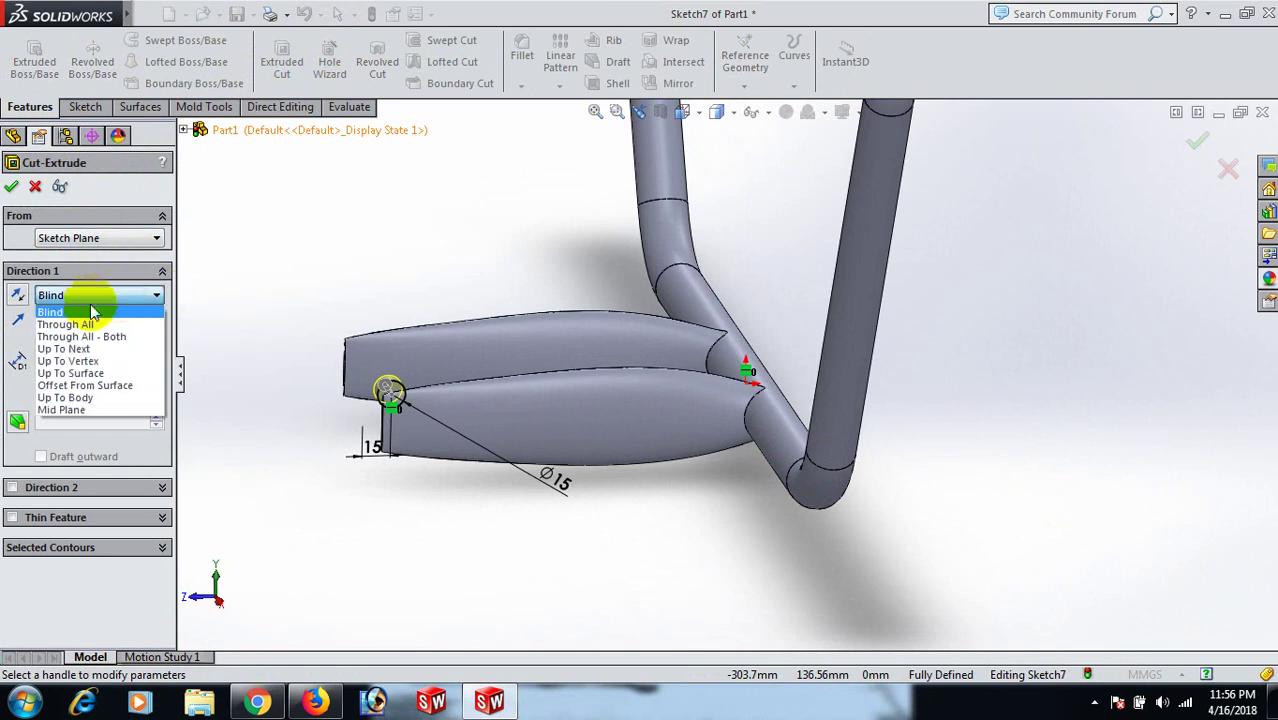
{"action": "left_click", "coordinate": [90, 333]}
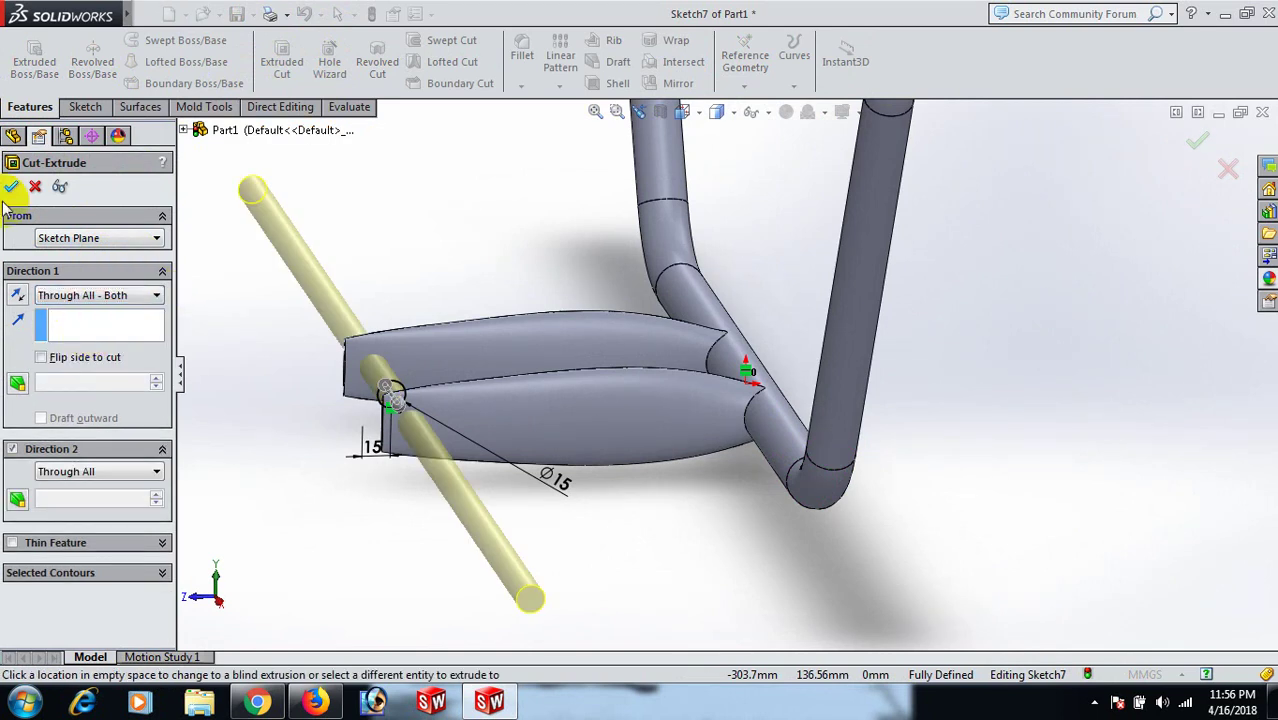
{"action": "left_click", "coordinate": [10, 187]}
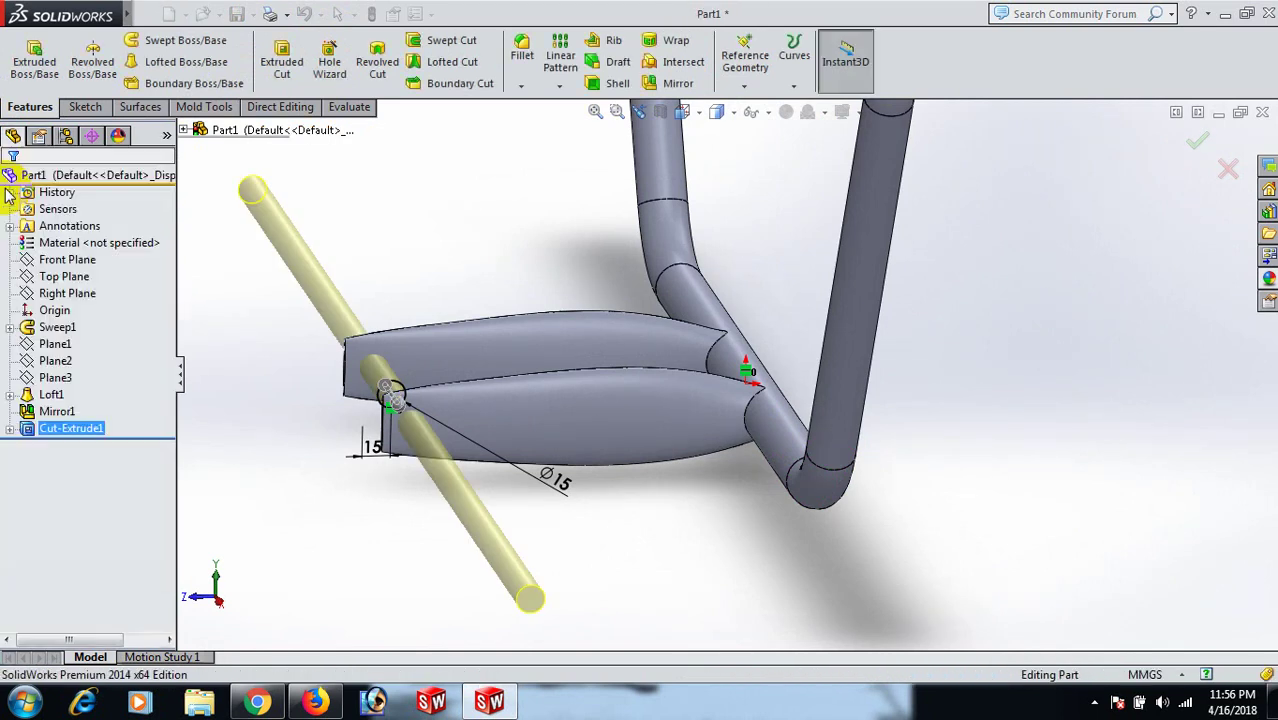
{"action": "key", "text": "space"}
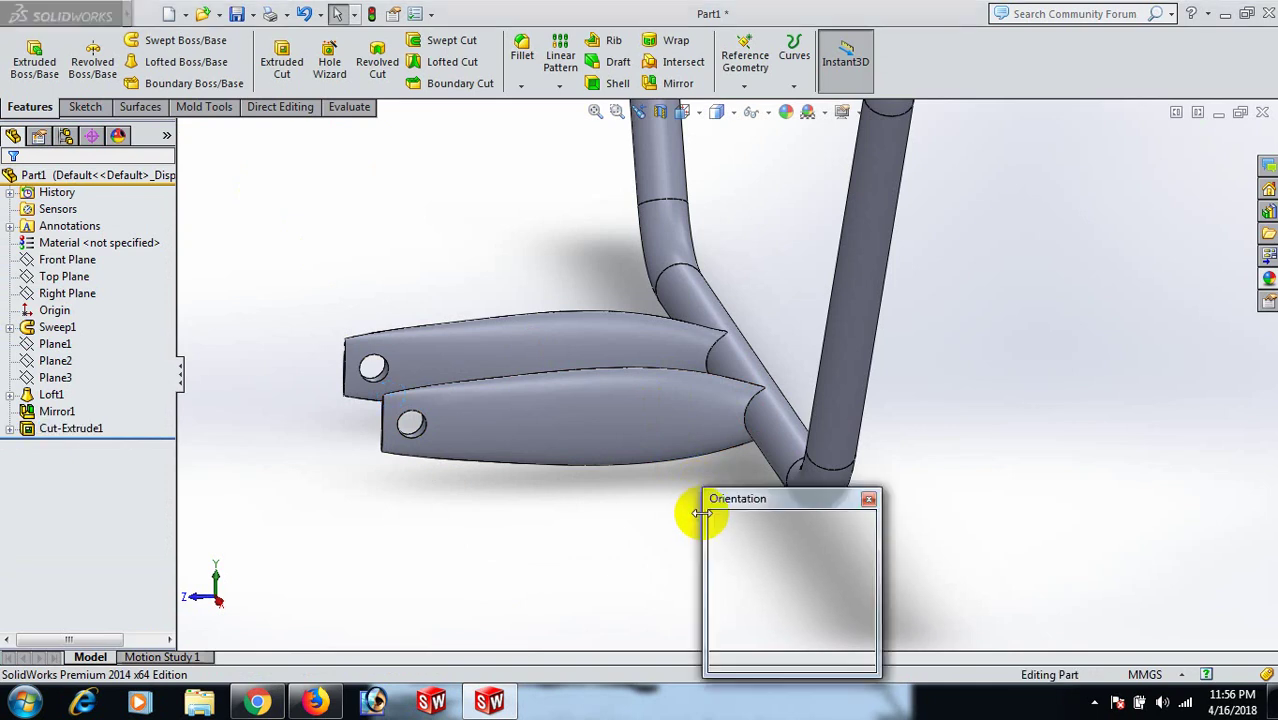
{"action": "left_click", "coordinate": [850, 551]}
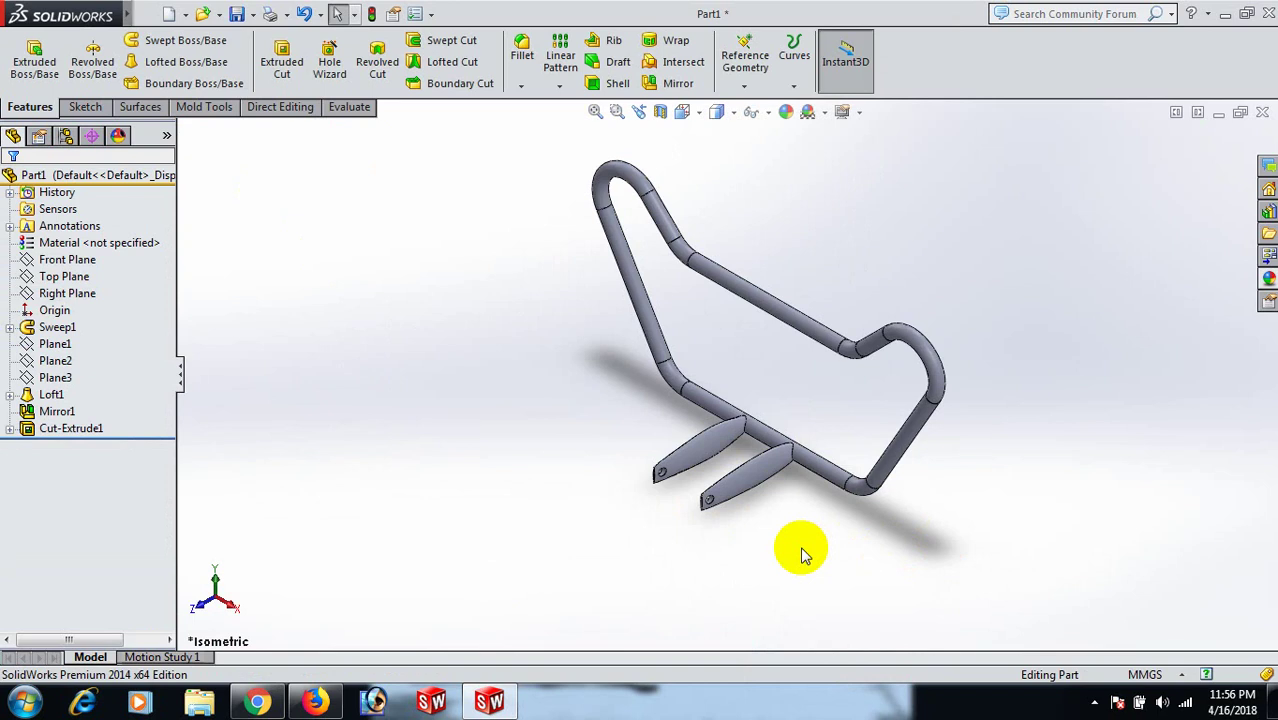
Start a new sketch on the Front Plane and view it face-on.
{"action": "middle_click_drag", "start_coordinate": [790, 456], "coordinate": [833, 516]}
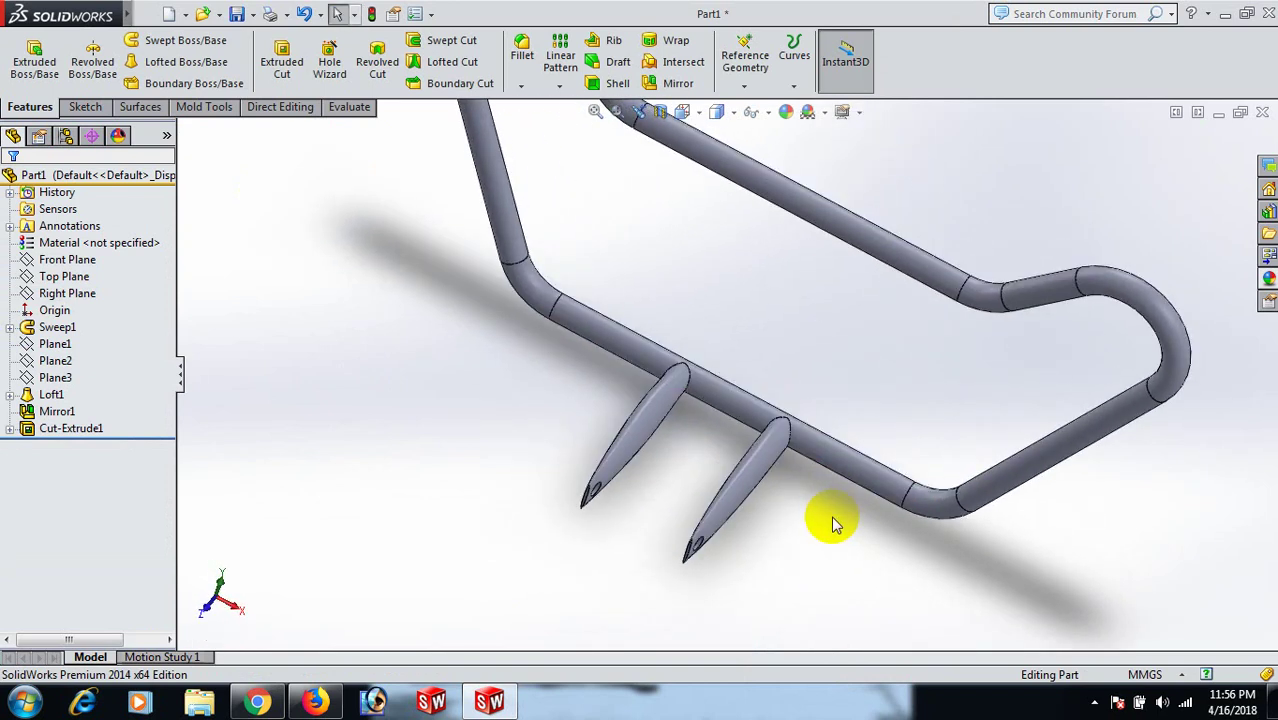
{"action": "key", "text": "space"}
{"action": "left_click", "coordinate": [979, 550]}
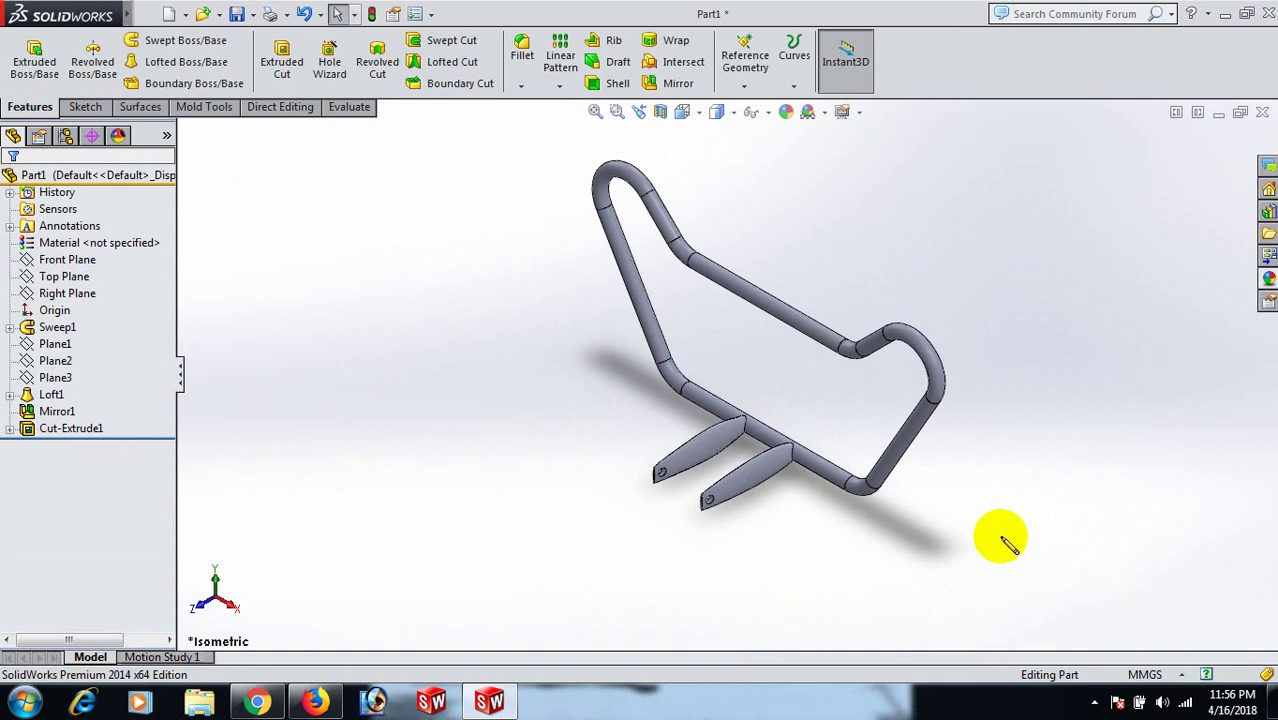
{"action": "left_click", "coordinate": [66, 259]}
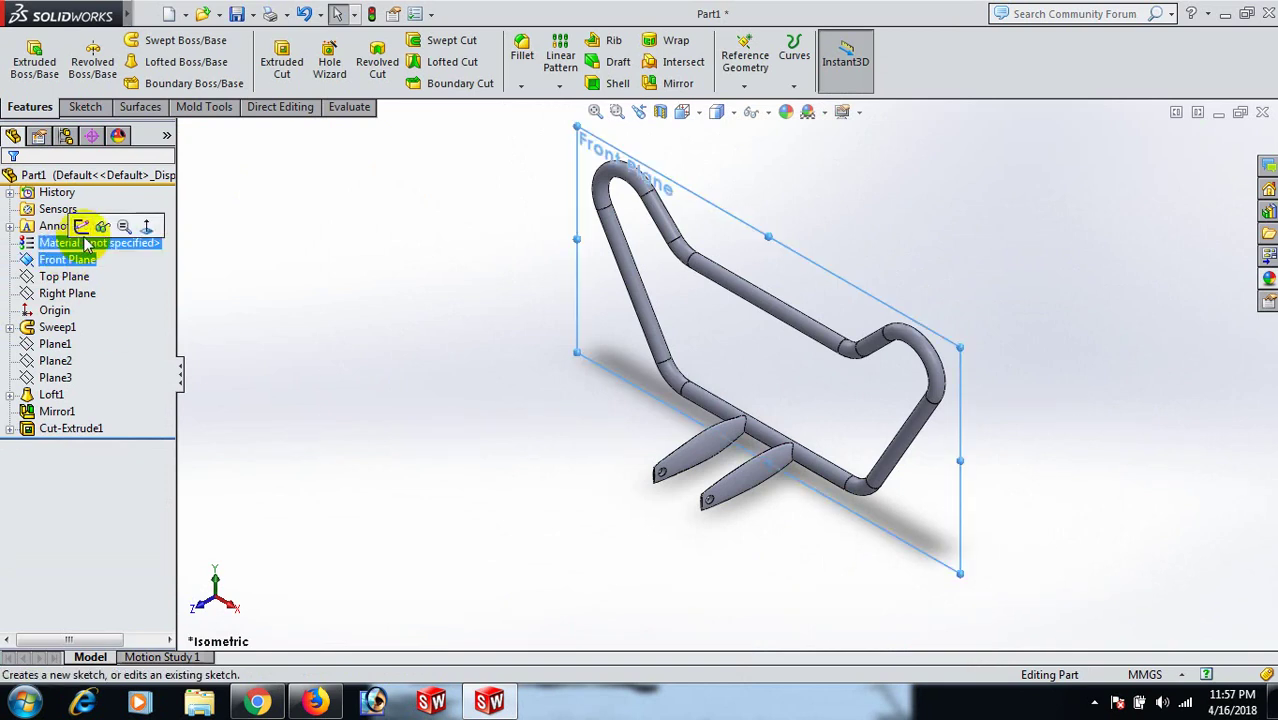
{"action": "left_click", "coordinate": [81, 227]}
{"action": "key", "text": "space"}
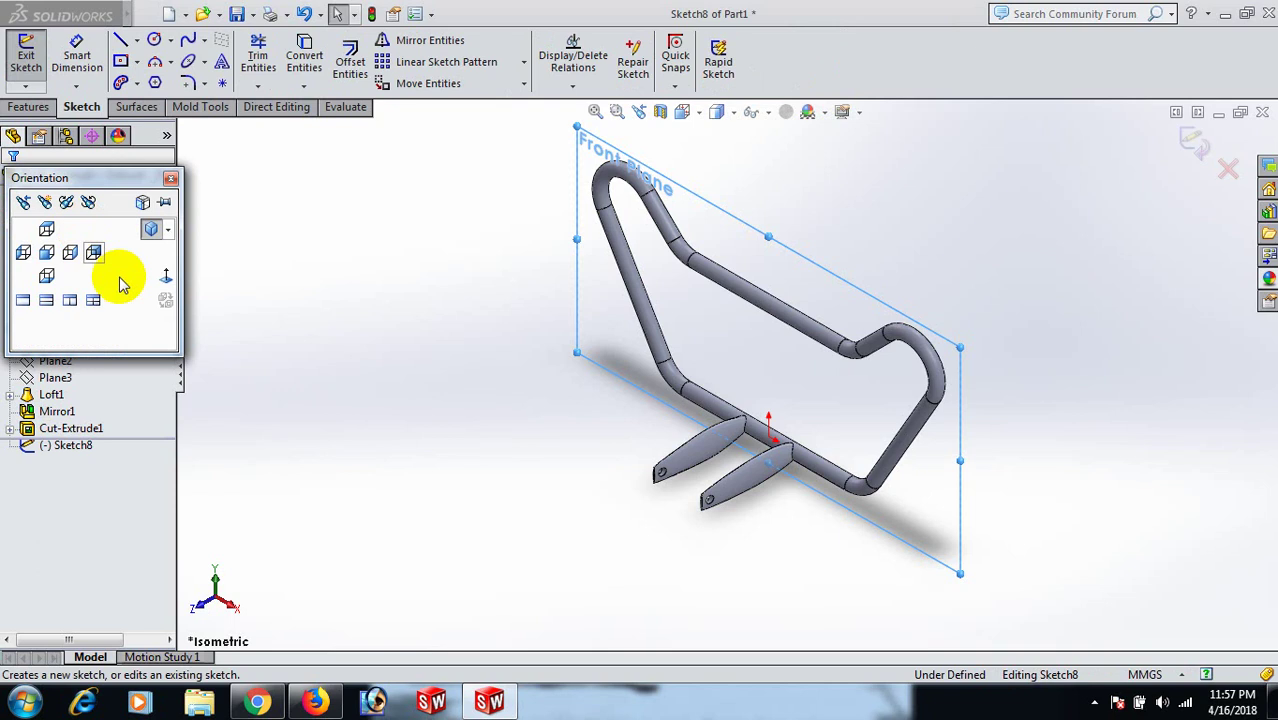
{"action": "left_click", "coordinate": [163, 277]}
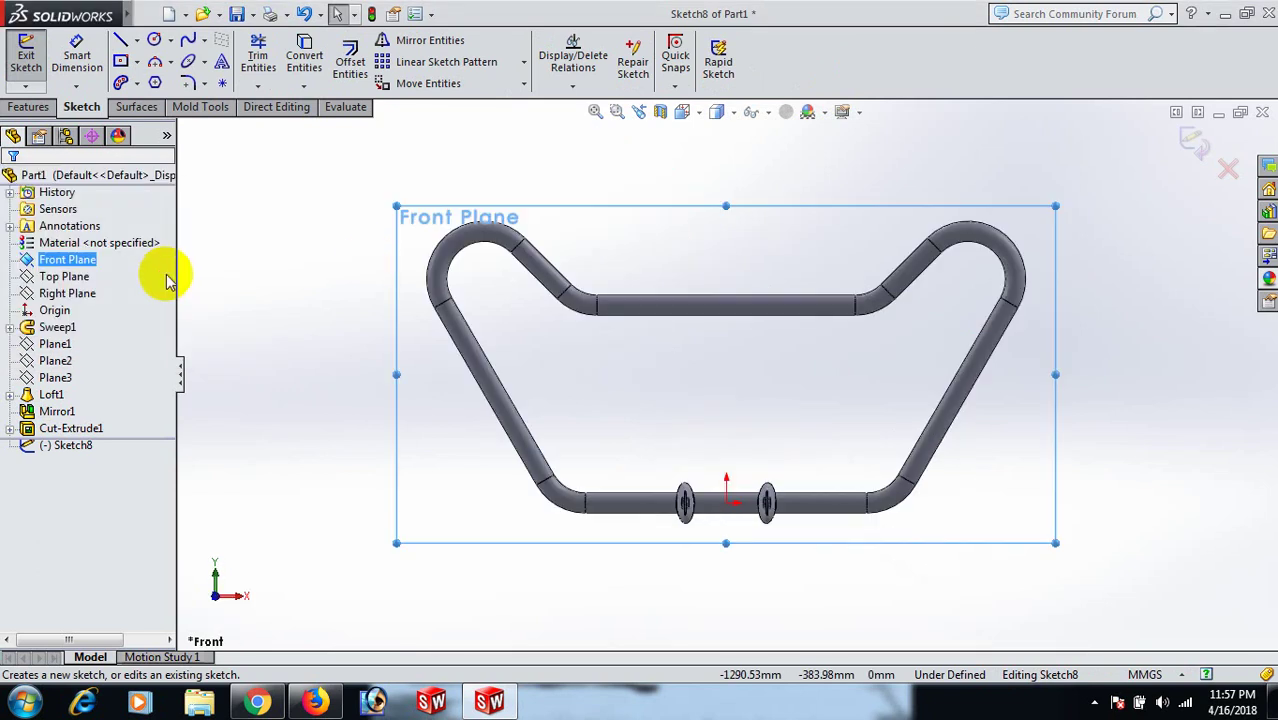
Sketch a corner rectangle about 209 by 78 mm across the frame's upper horizontal tube, ending on the tube's lower edge.
{"action": "left_click", "coordinate": [121, 61]}
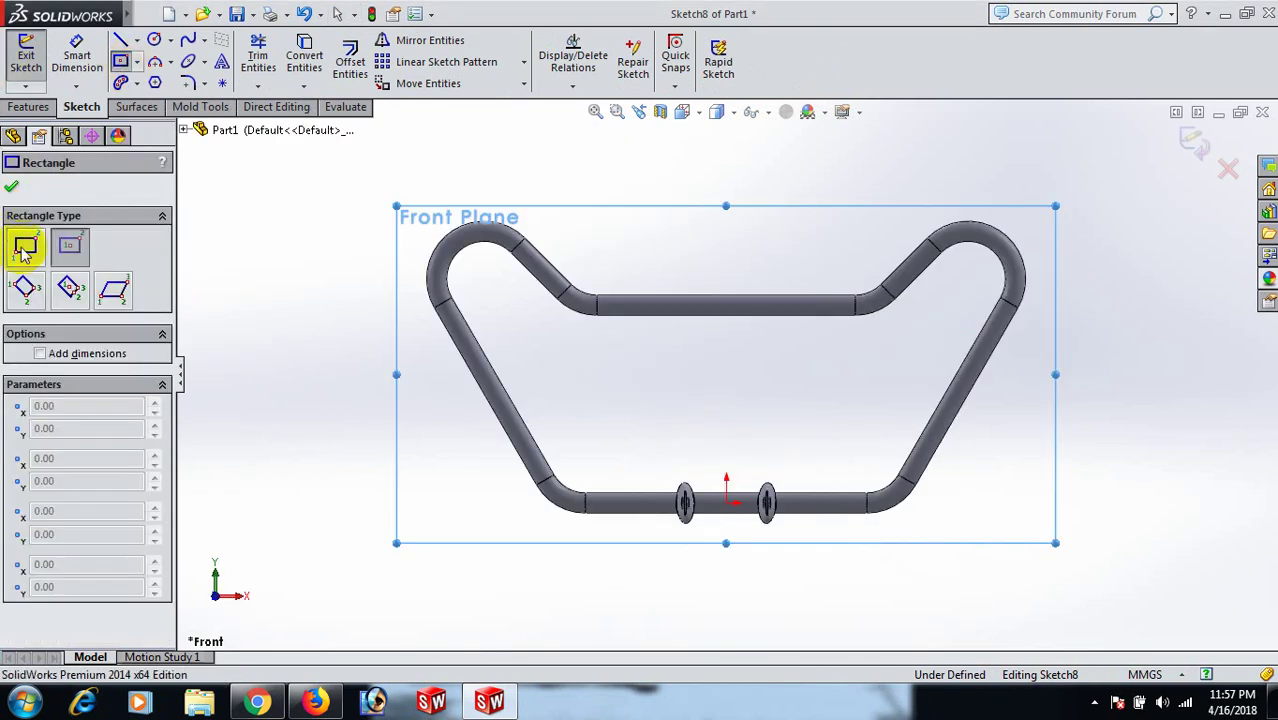
{"action": "left_click", "coordinate": [652, 257]}
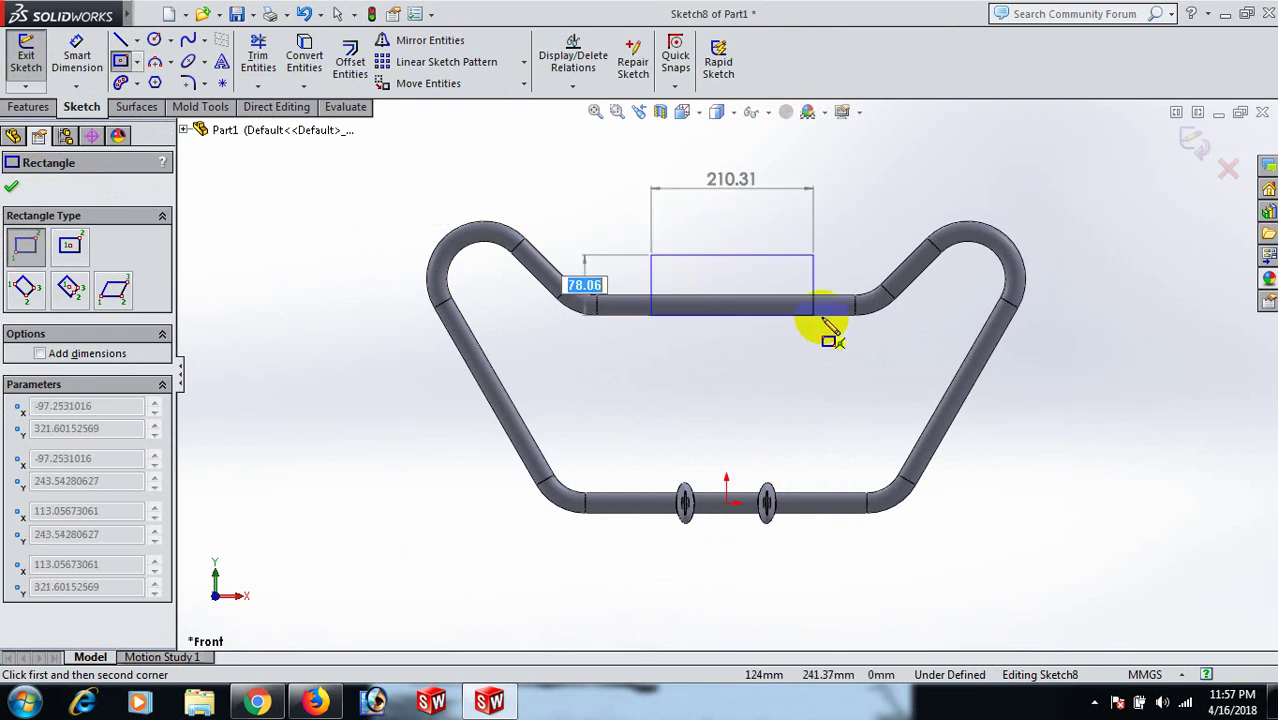
{"action": "left_click", "coordinate": [812, 316]}
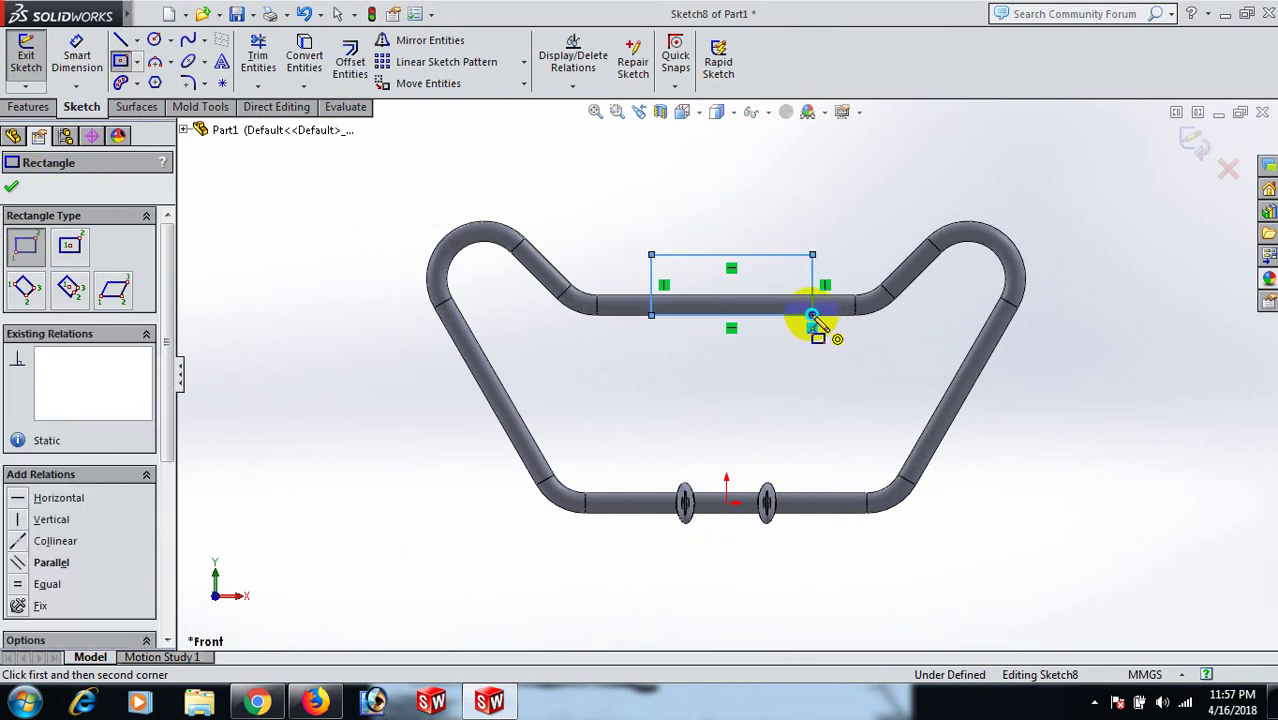
{"action": "right_click", "coordinate": [818, 326]}
{"action": "left_click", "coordinate": [893, 180]}
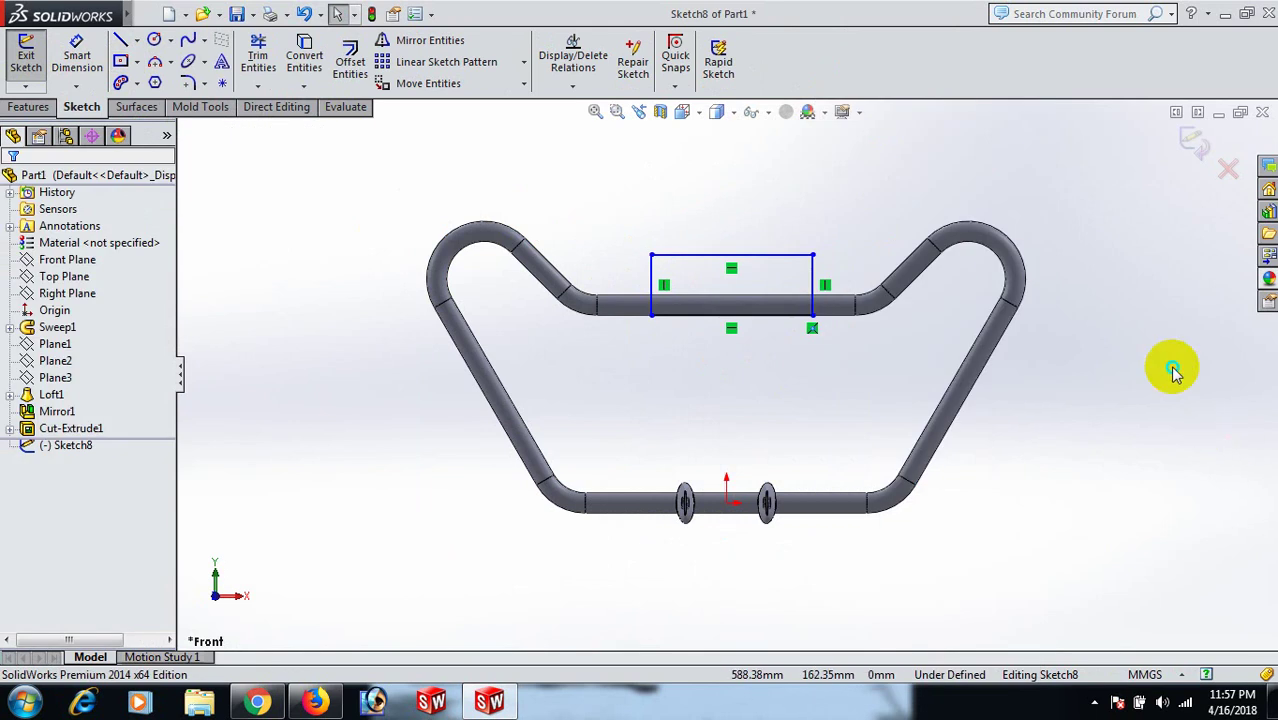
Dimension the rectangle's width as 100 mm.
{"action": "right_click_drag", "start_coordinate": [1172, 365], "coordinate": [1129, 230]}
{"action": "left_click", "coordinate": [780, 262]}
{"action": "left_click", "coordinate": [752, 203]}
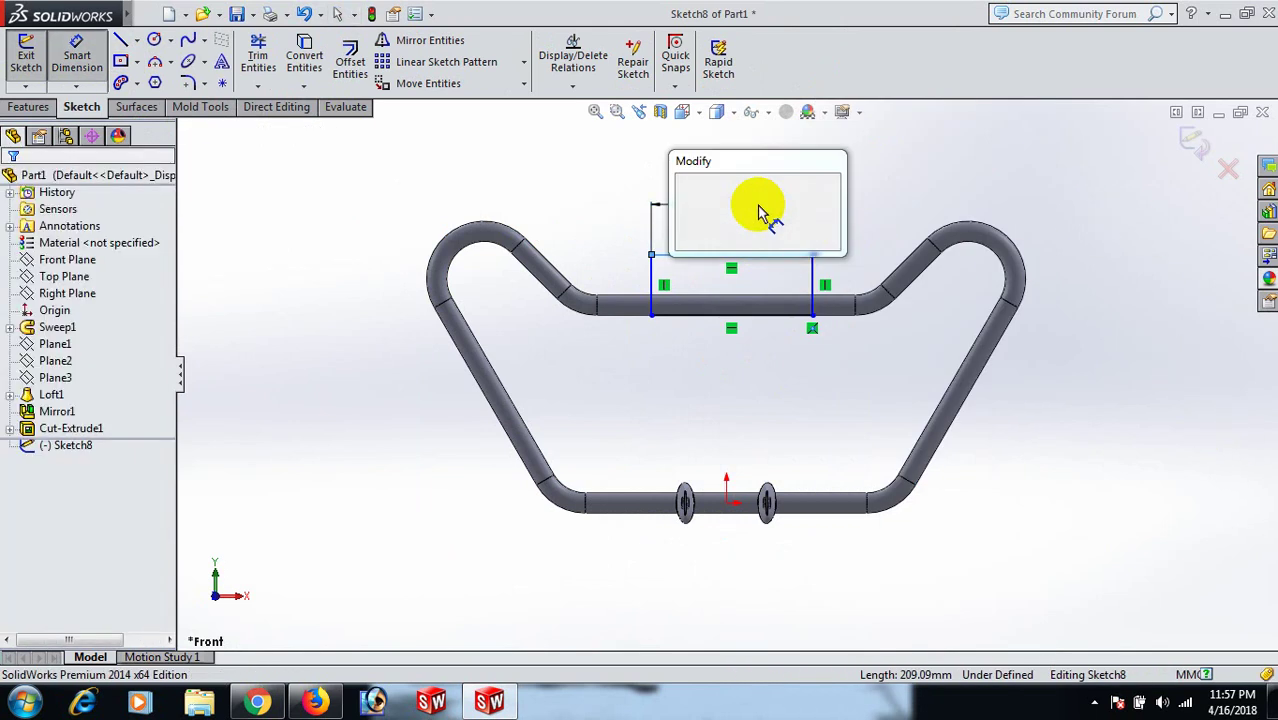
{"action": "type", "text": "100"}
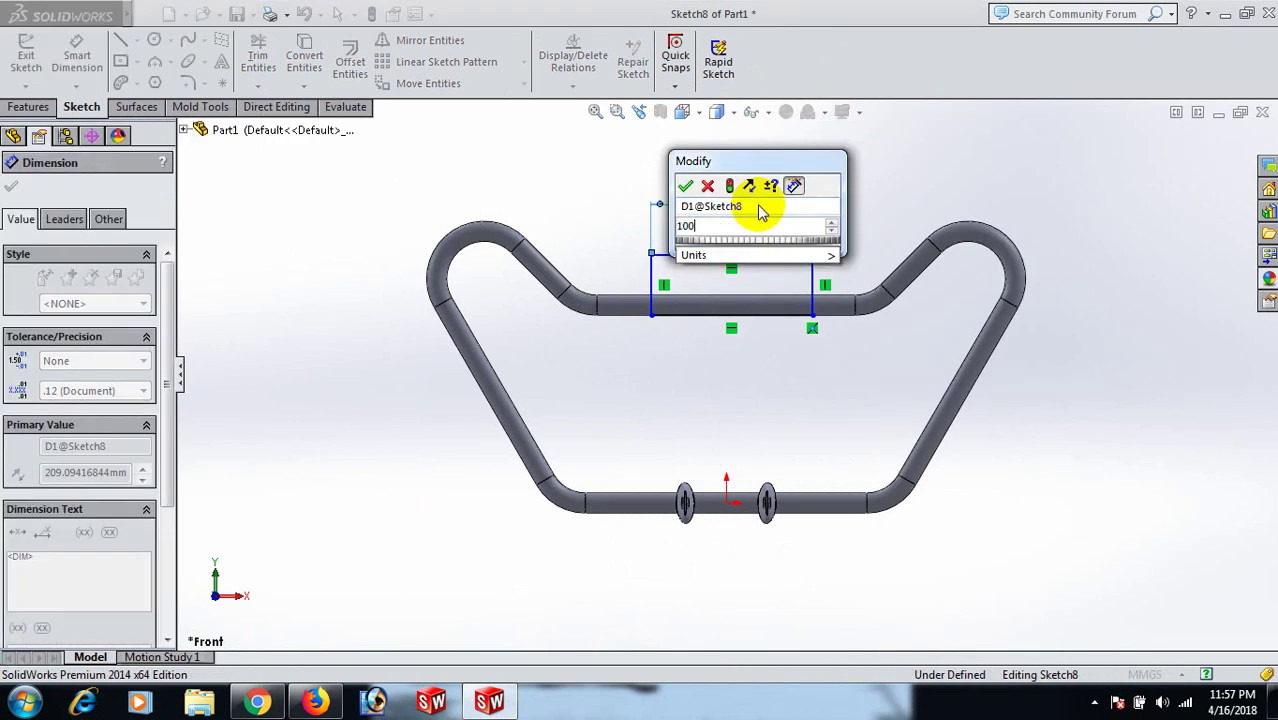
{"action": "key", "text": "Return"}
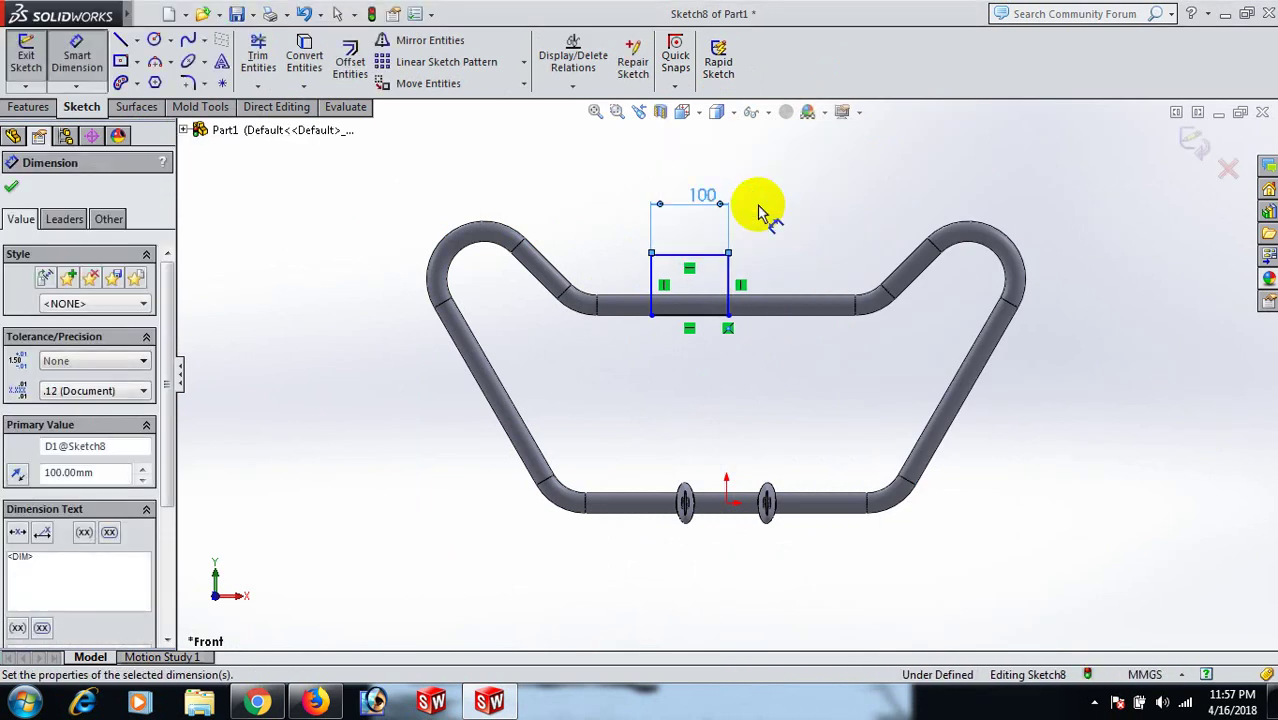
Dimension the rectangle's height as 60 mm.
{"action": "left_click", "coordinate": [726, 288]}
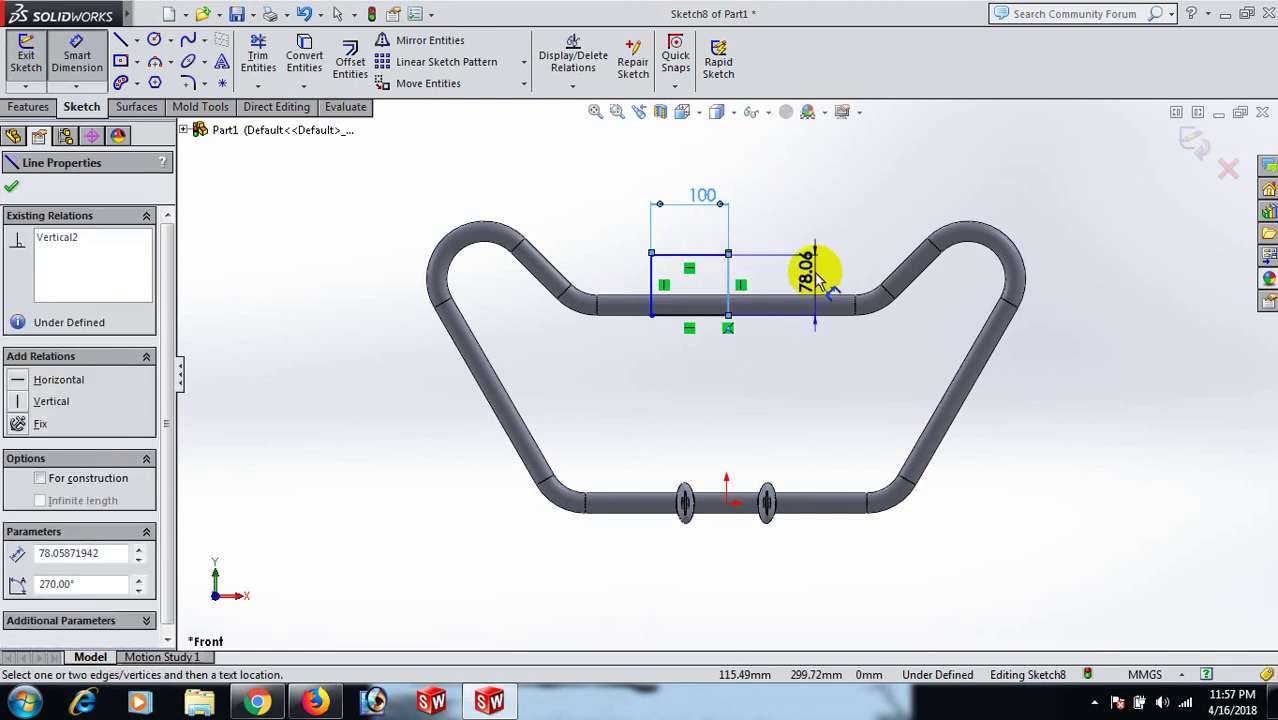
{"action": "left_click", "coordinate": [818, 277]}
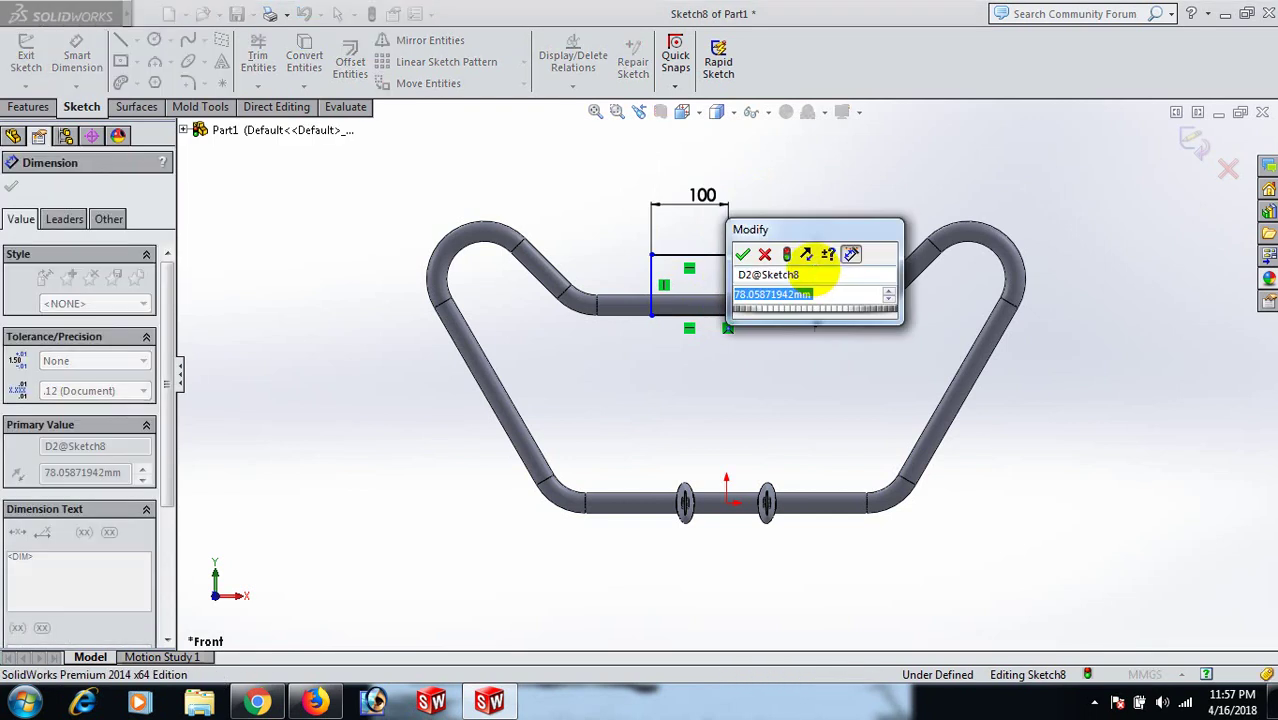
{"action": "type", "text": "60"}
{"action": "key", "text": "Return"}
{"action": "left_click", "coordinate": [822, 198]}
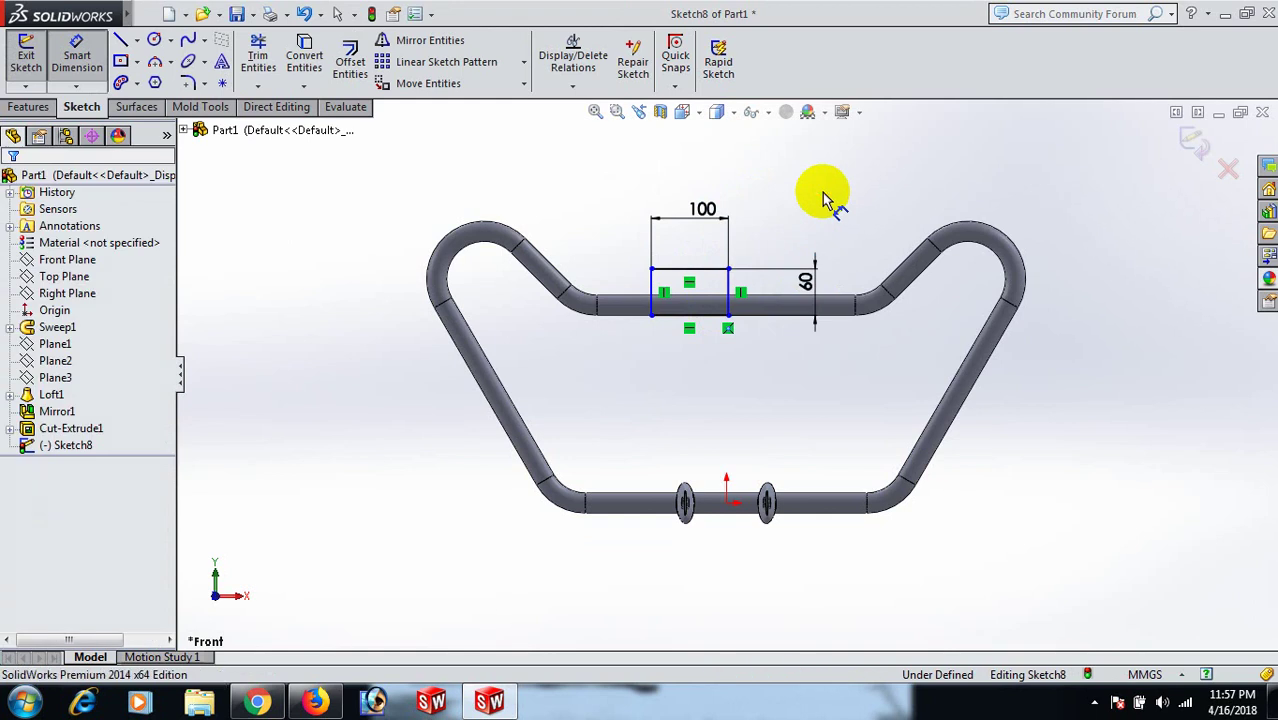
{"action": "right_click", "coordinate": [822, 198]}
{"action": "left_click", "coordinate": [884, 208]}
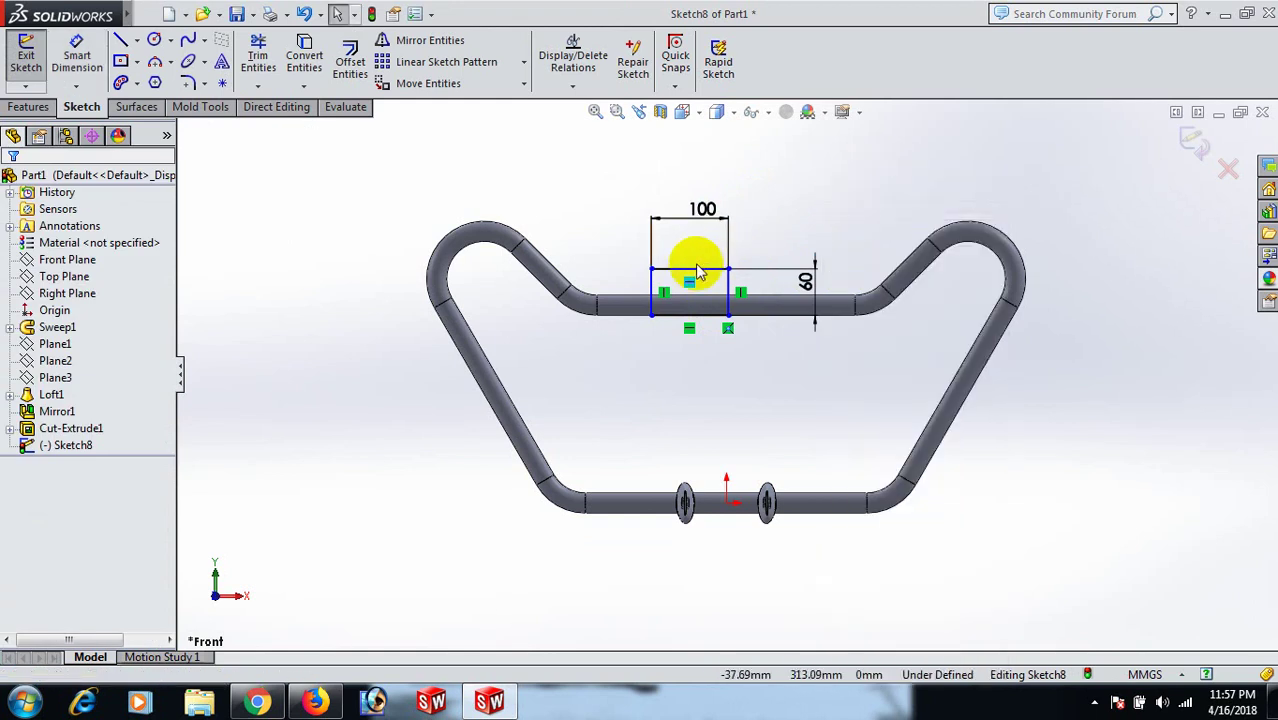
Add a vertical relation between the midpoint of the rectangle's upper edge and the origin.
{"action": "right_click", "coordinate": [693, 275]}
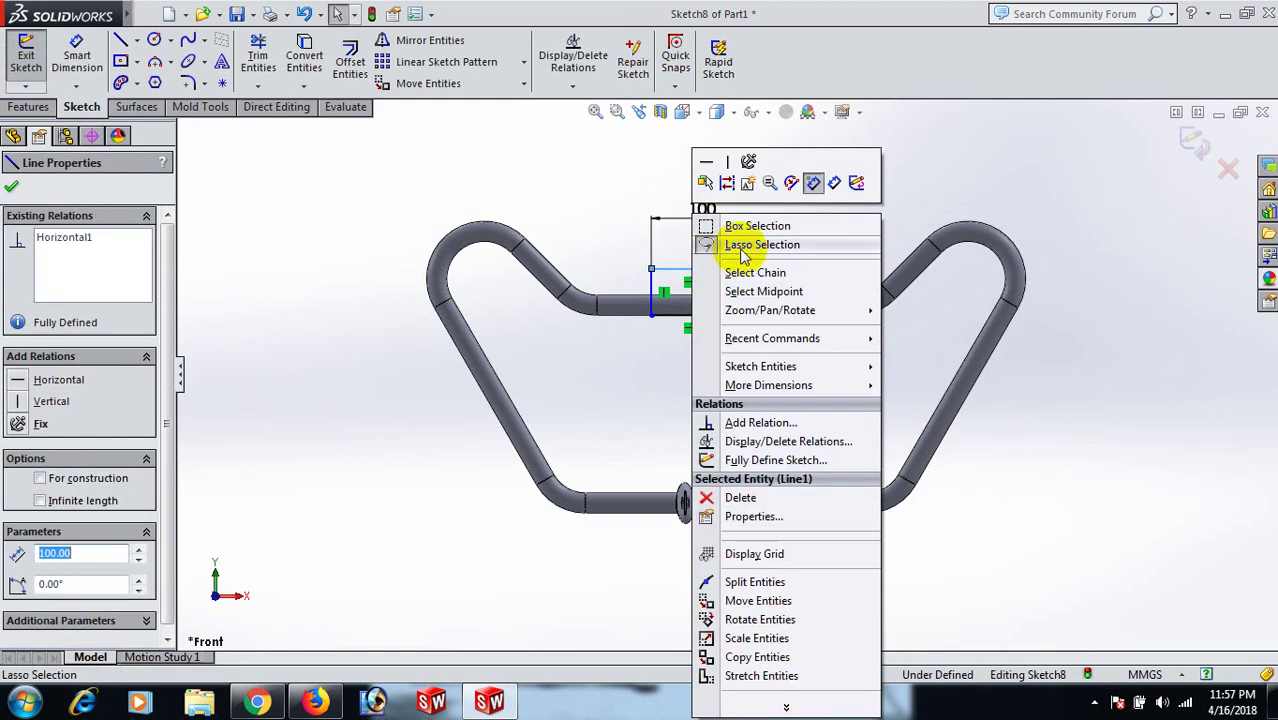
{"action": "left_click", "coordinate": [778, 290]}
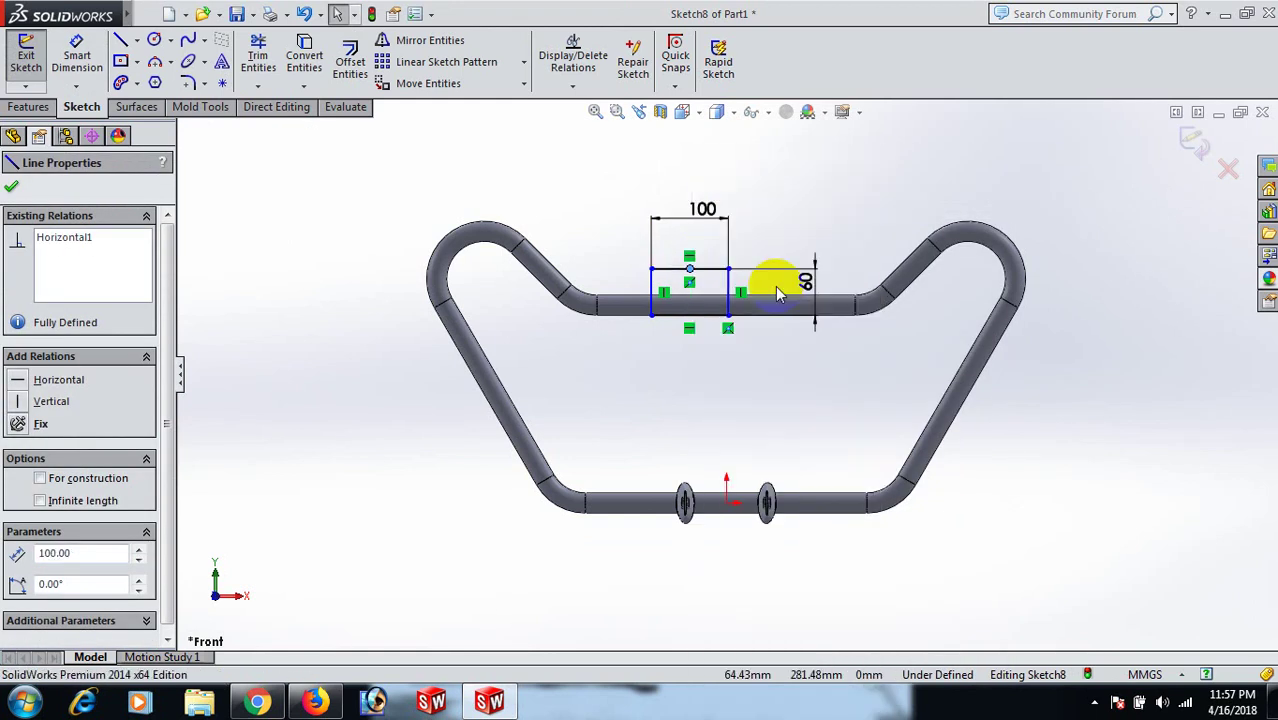
{"action": "left_click", "coordinate": [730, 507], "text": "ctrl"}
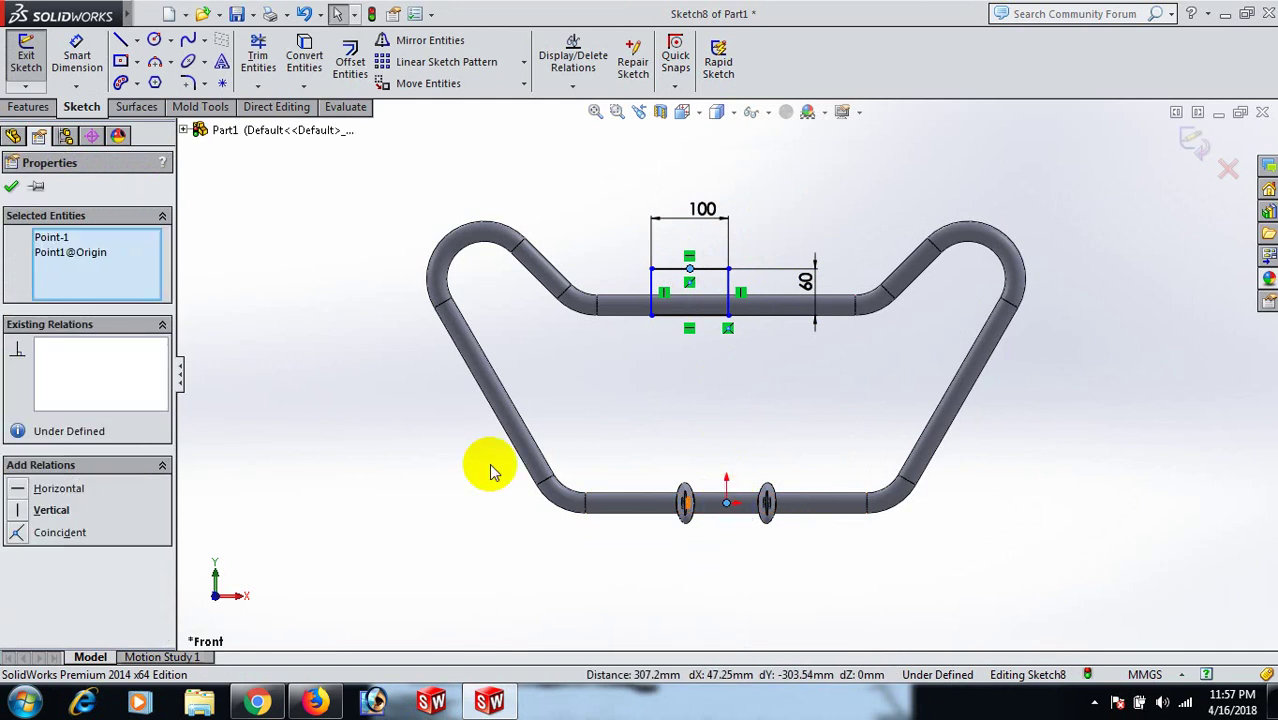
{"action": "left_click", "coordinate": [50, 510]}
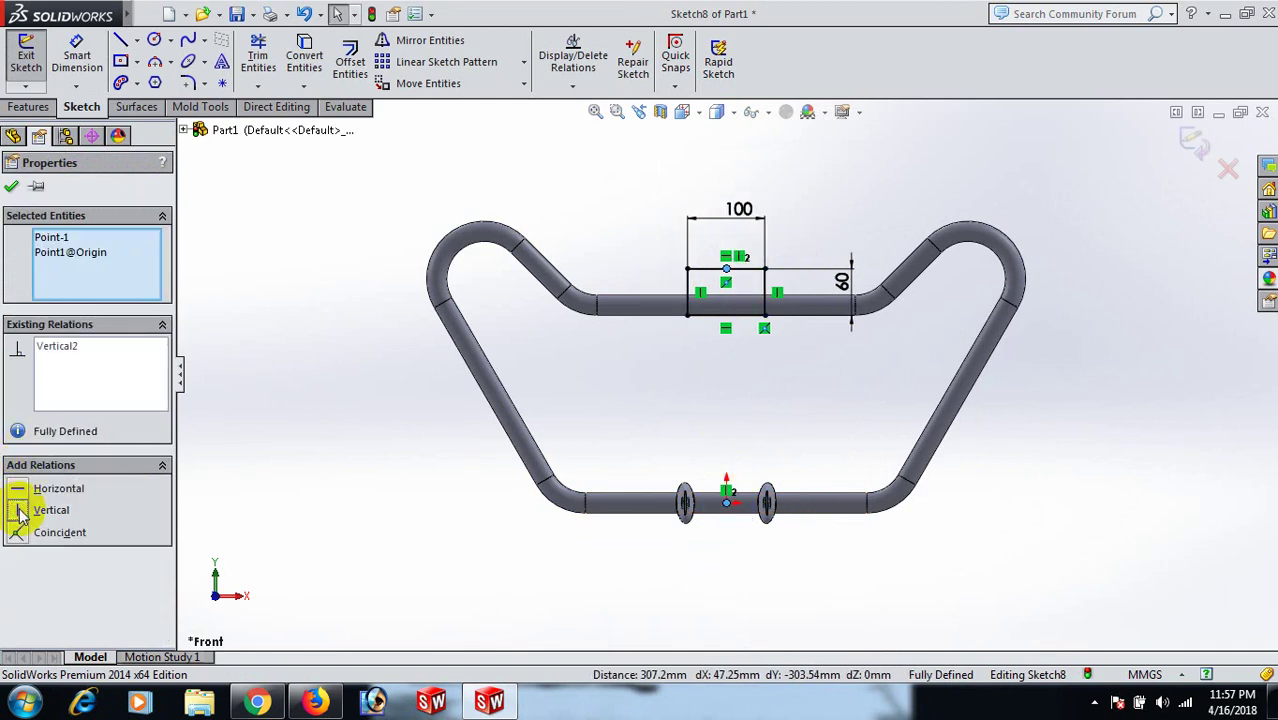
{"action": "left_click", "coordinate": [1040, 396]}
Begin a boss extrude of the rectangle from a 13 mm offset, reversing the offset to the back side of the tube.
{"action": "scroll", "coordinate": [1071, 395], "scroll_direction": "up", "scroll_amount": 3}
{"action": "middle_click_drag", "start_coordinate": [1071, 395], "coordinate": [965, 563]}
{"action": "scroll", "coordinate": [740, 340], "scroll_direction": "down", "scroll_amount": 8}
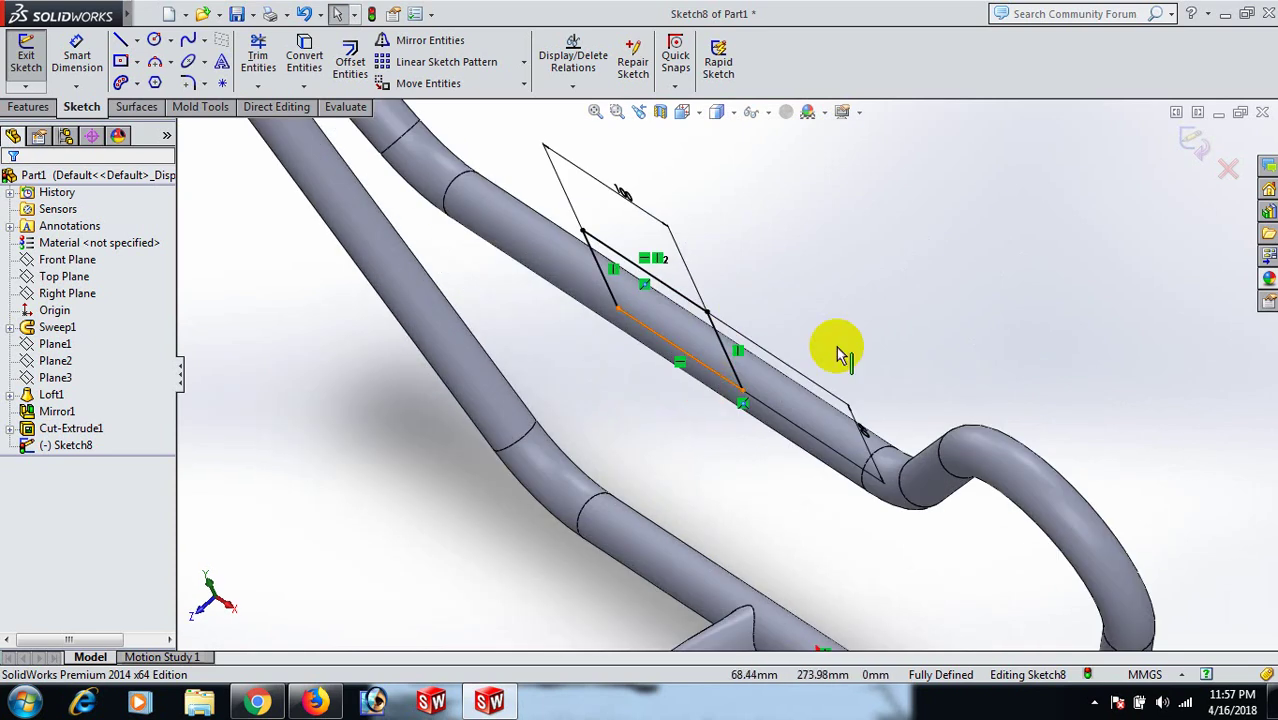
{"action": "mouse_move", "coordinate": [869, 302]}
{"action": "middle_mouse_down"}
{"action": "mouse_move", "coordinate": [807, 274]}
{"action": "mouse_move", "coordinate": [847, 317]}
{"action": "mouse_move", "coordinate": [852, 297]}
{"action": "mouse_move", "coordinate": [838, 316]}
{"action": "middle_mouse_up"}
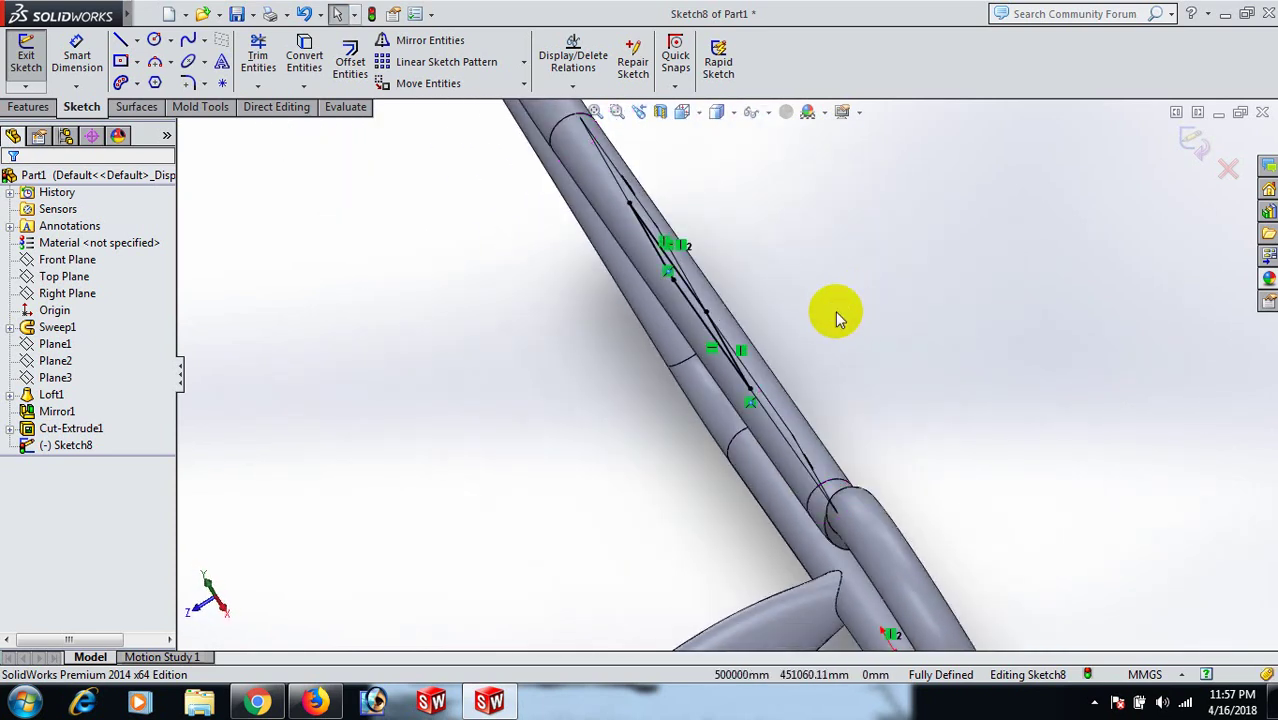
{"action": "left_click", "coordinate": [27, 108]}
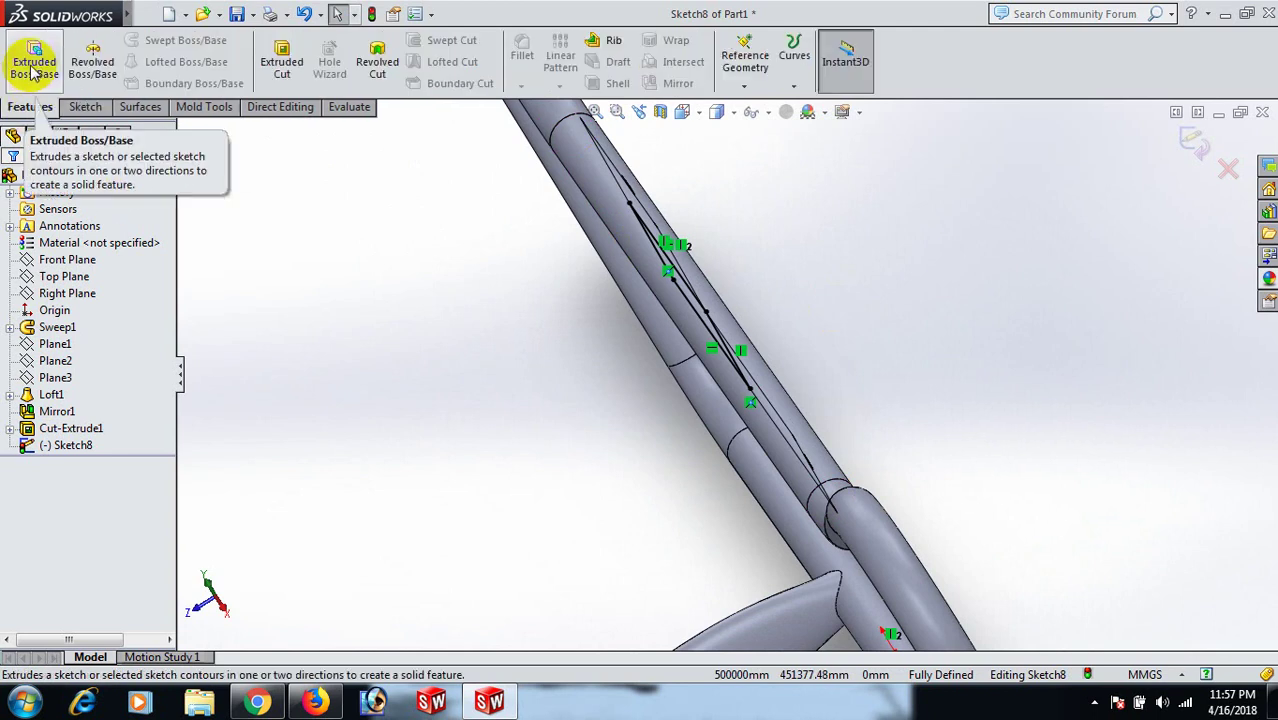
{"action": "left_click", "coordinate": [33, 68]}
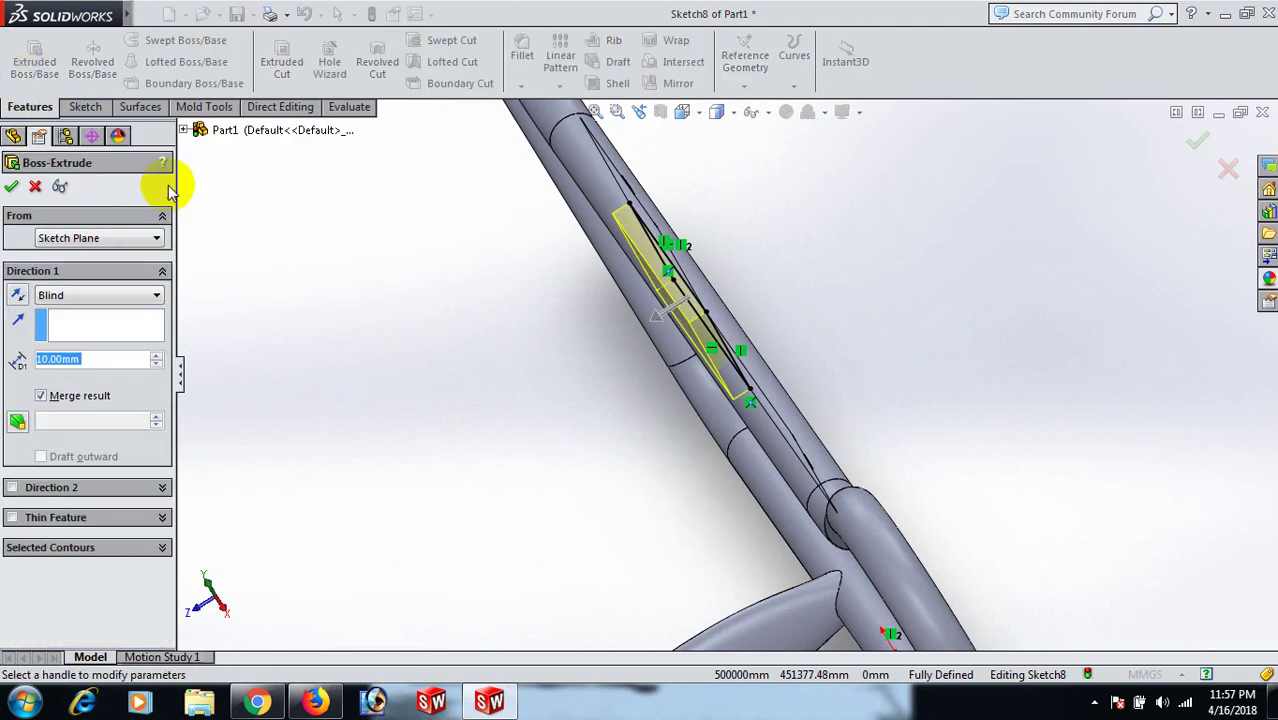
{"action": "left_click", "coordinate": [156, 238]}
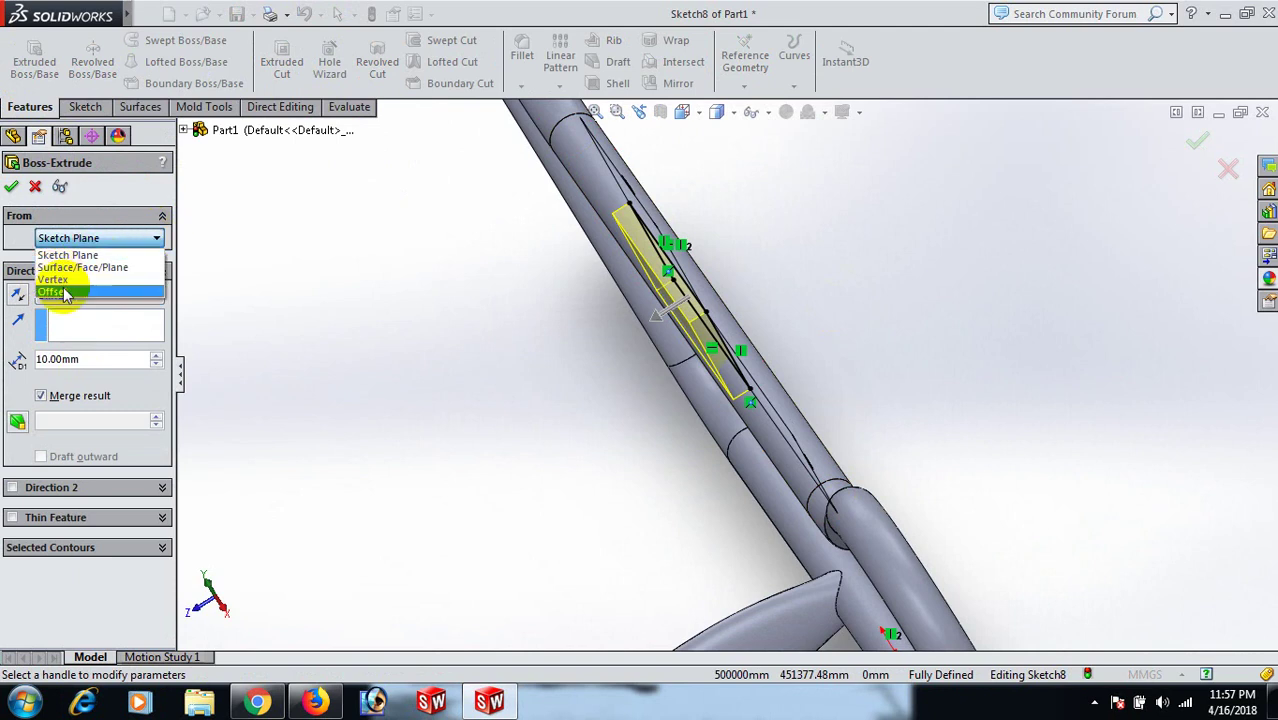
{"action": "left_click", "coordinate": [63, 291]}
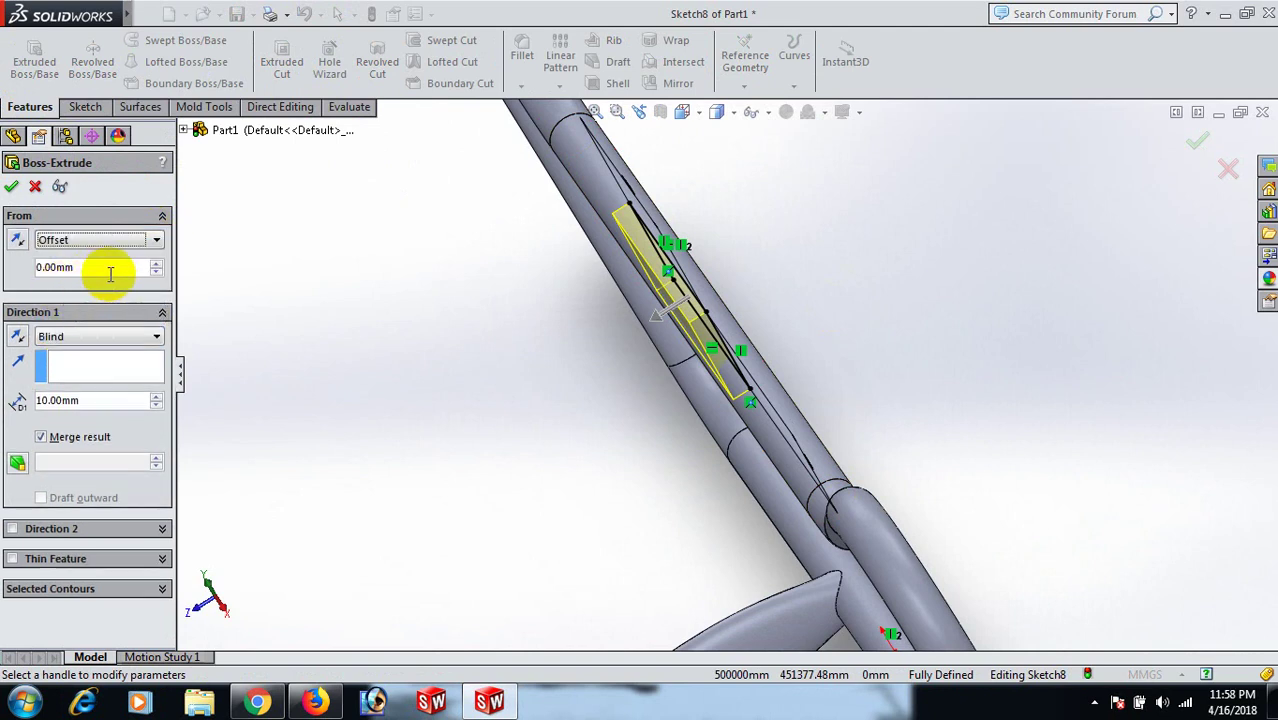
{"action": "left_click_drag", "start_coordinate": [105, 270], "coordinate": [37, 268]}
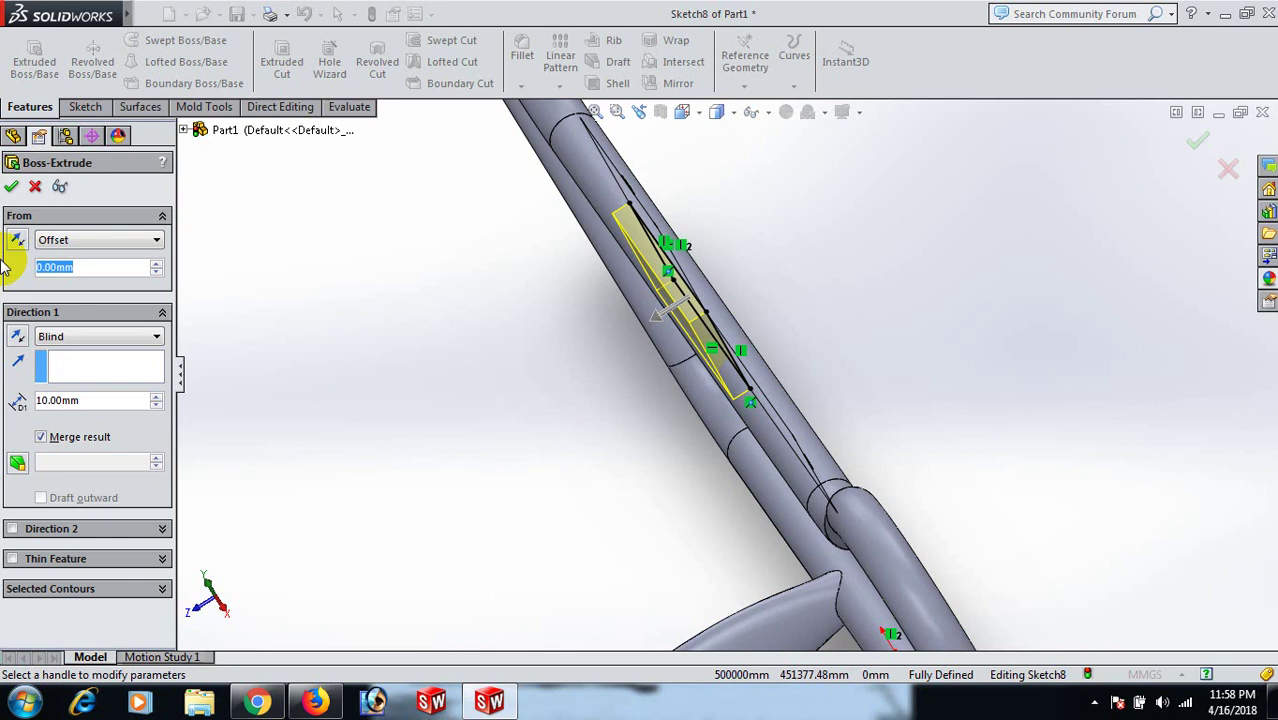
{"action": "type", "text": "13"}
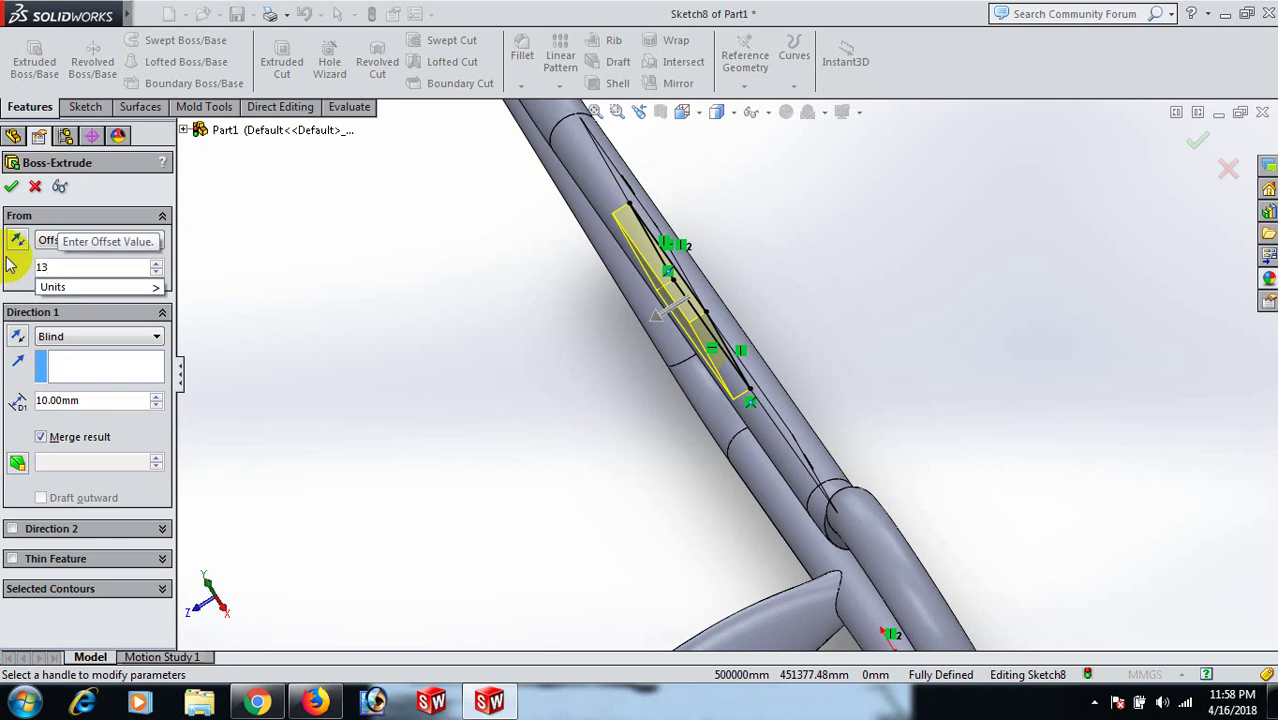
{"action": "key", "text": "Return"}
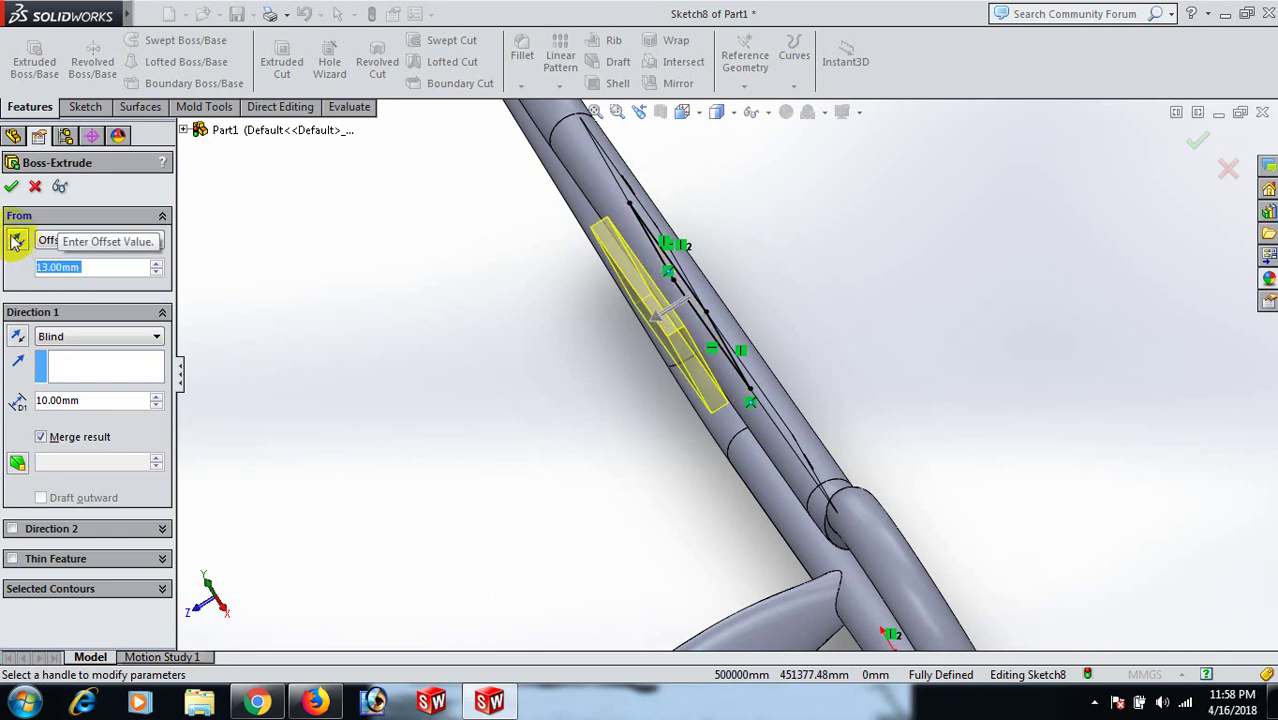
{"action": "left_click", "coordinate": [22, 250]}
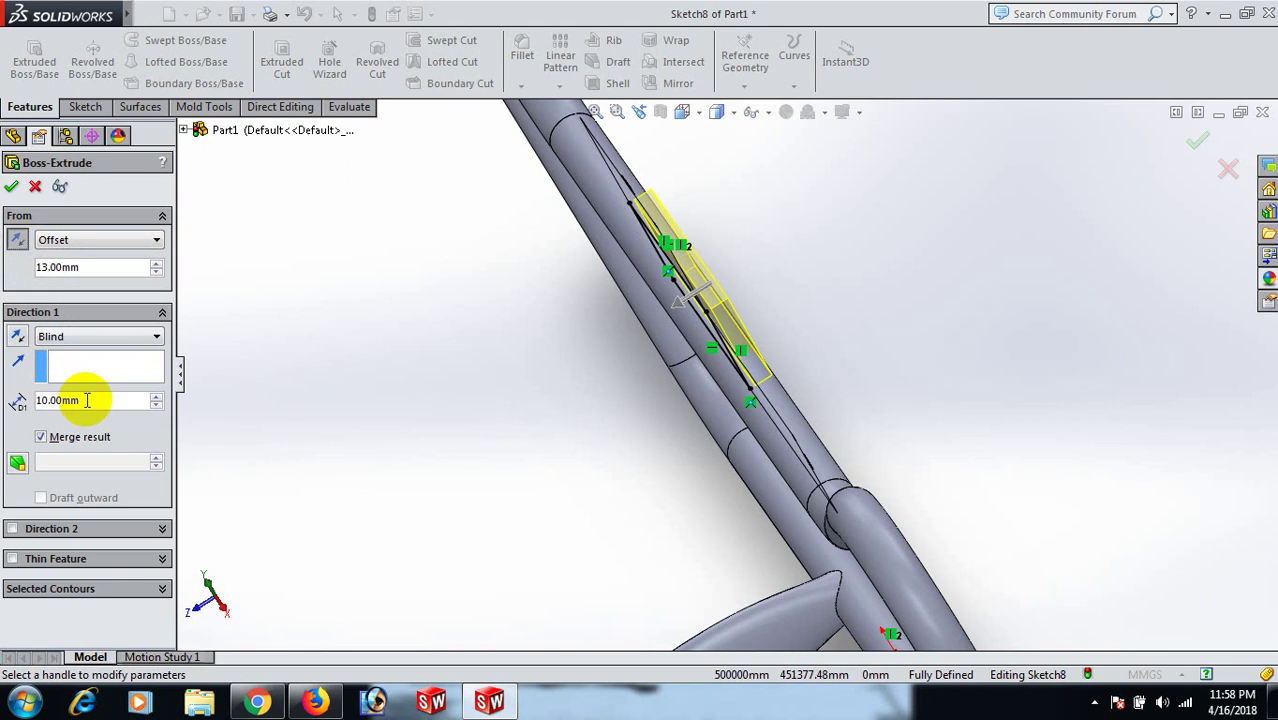
Set the blind extrusion depth to 5 mm, create the merged plate, and check it from the side.
{"action": "left_click_drag", "start_coordinate": [95, 400], "coordinate": [3, 385]}
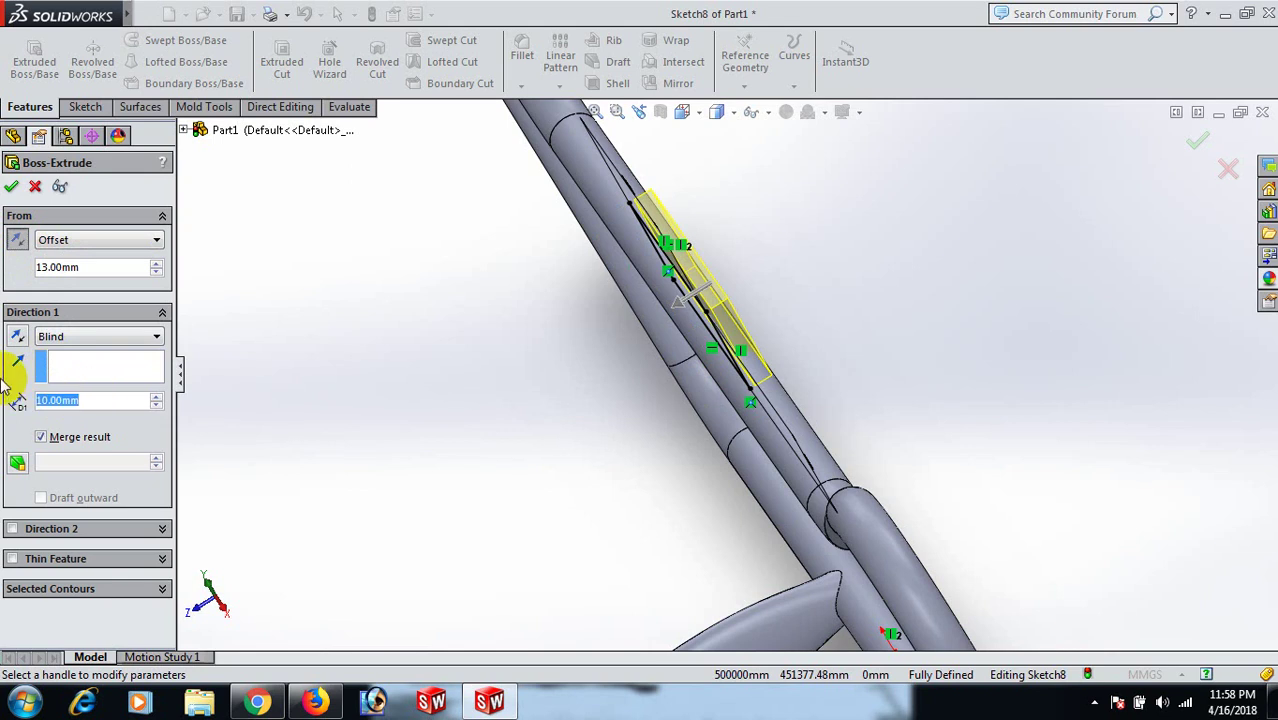
{"action": "type", "text": "5"}
{"action": "key", "text": "Return"}
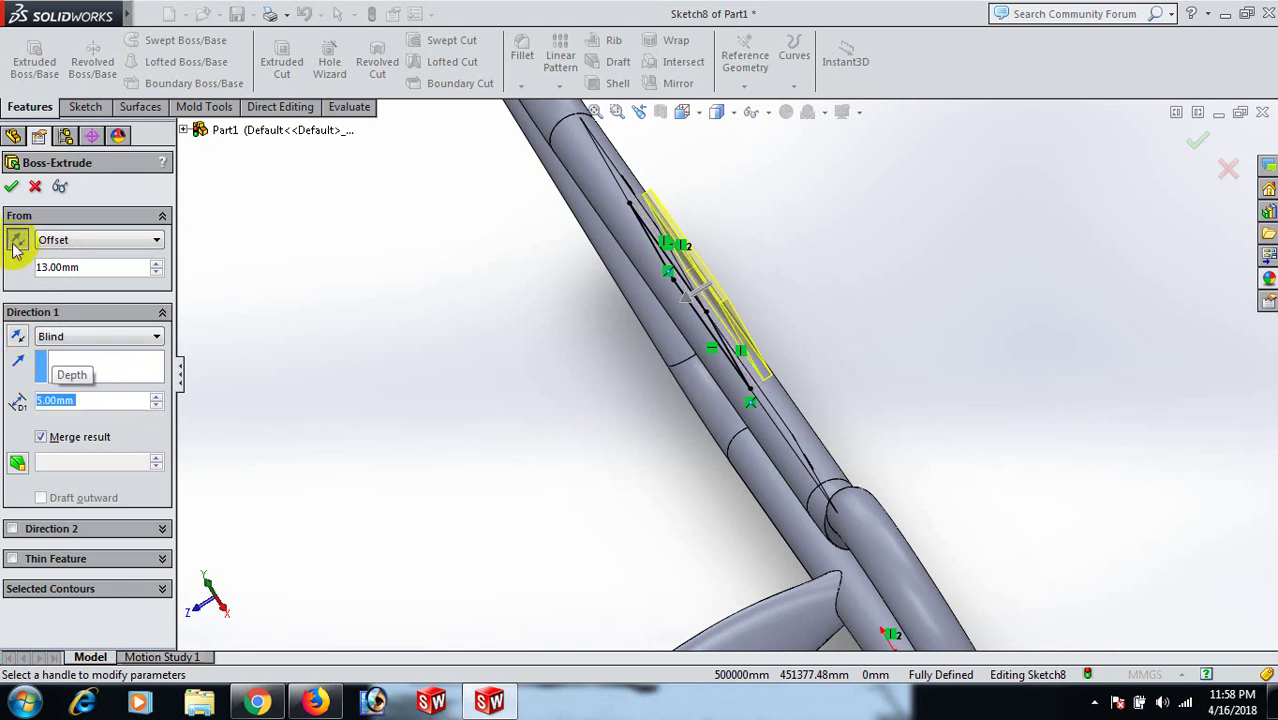
{"action": "left_click", "coordinate": [11, 187]}
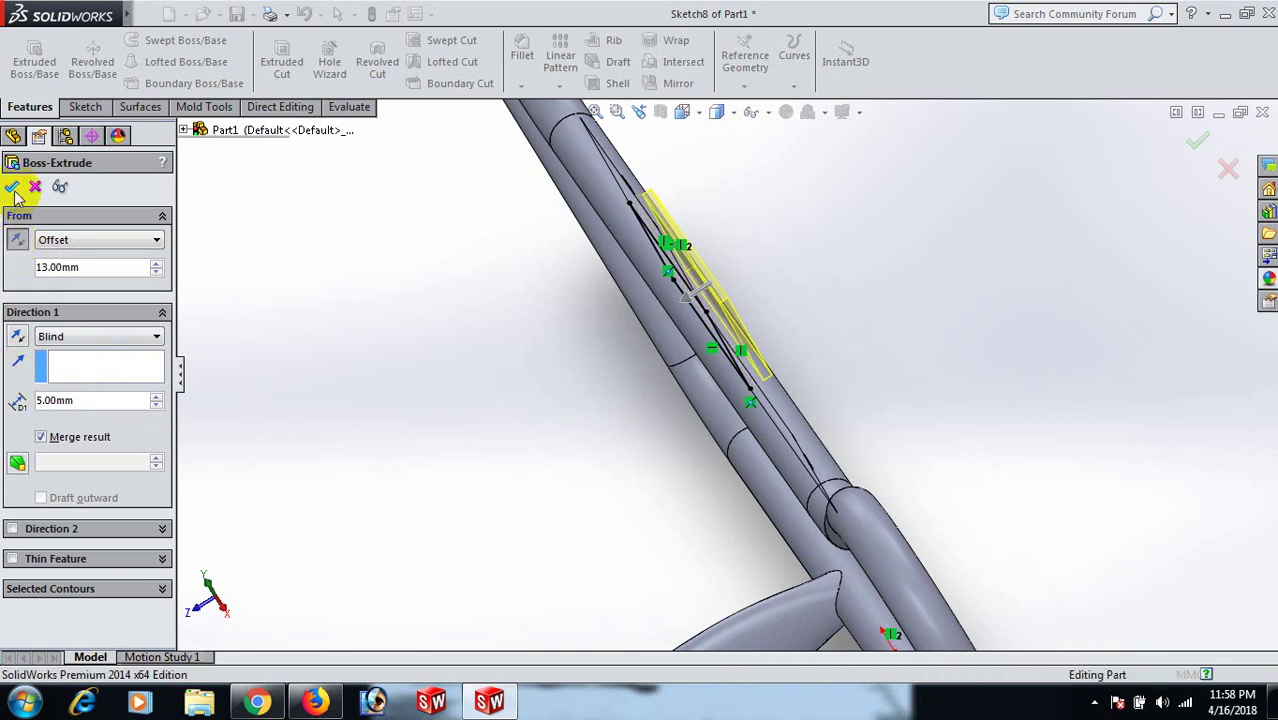
{"action": "scroll", "coordinate": [1000, 290], "scroll_direction": "up", "scroll_amount": 2}
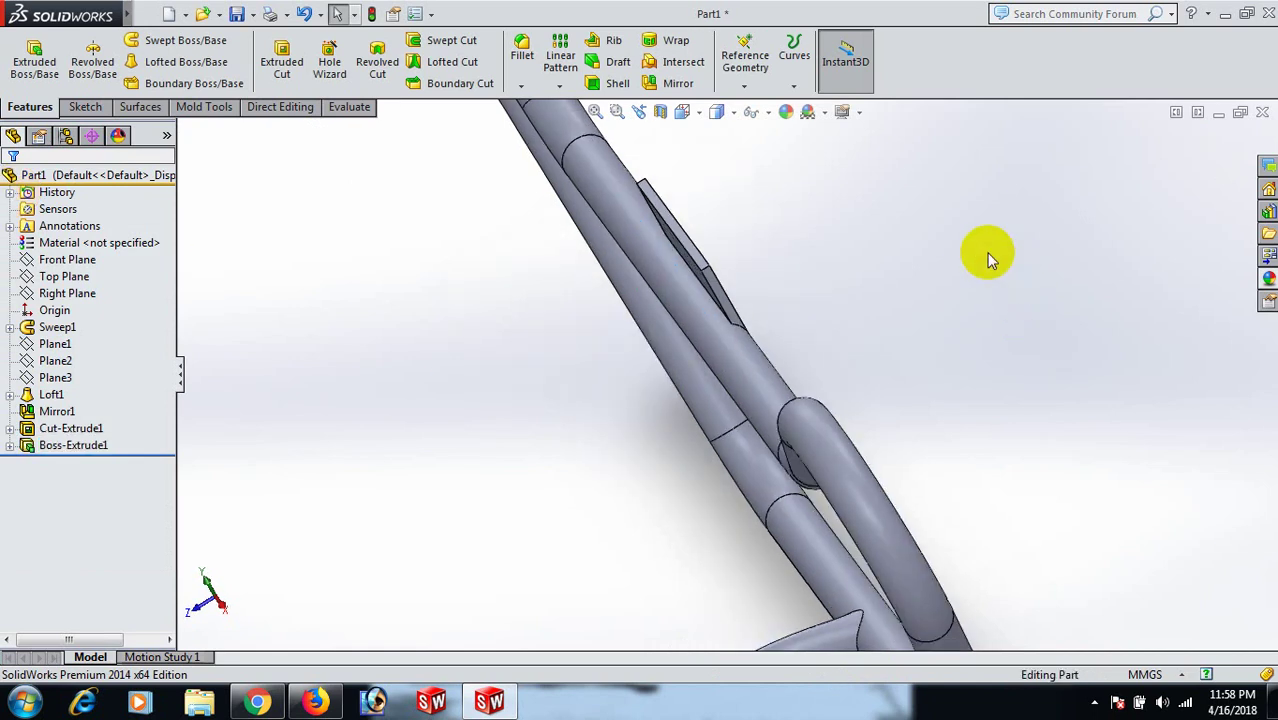
{"action": "middle_click_drag", "start_coordinate": [984, 257], "coordinate": [1047, 385]}
{"action": "scroll", "coordinate": [995, 307], "scroll_direction": "up", "scroll_amount": 2}
{"action": "scroll", "coordinate": [927, 408], "scroll_direction": "up", "scroll_amount": 2}
{"action": "scroll", "coordinate": [903, 430], "scroll_direction": "down", "scroll_amount": 4}
{"action": "scroll", "coordinate": [903, 430], "scroll_direction": "up", "scroll_amount": 3}
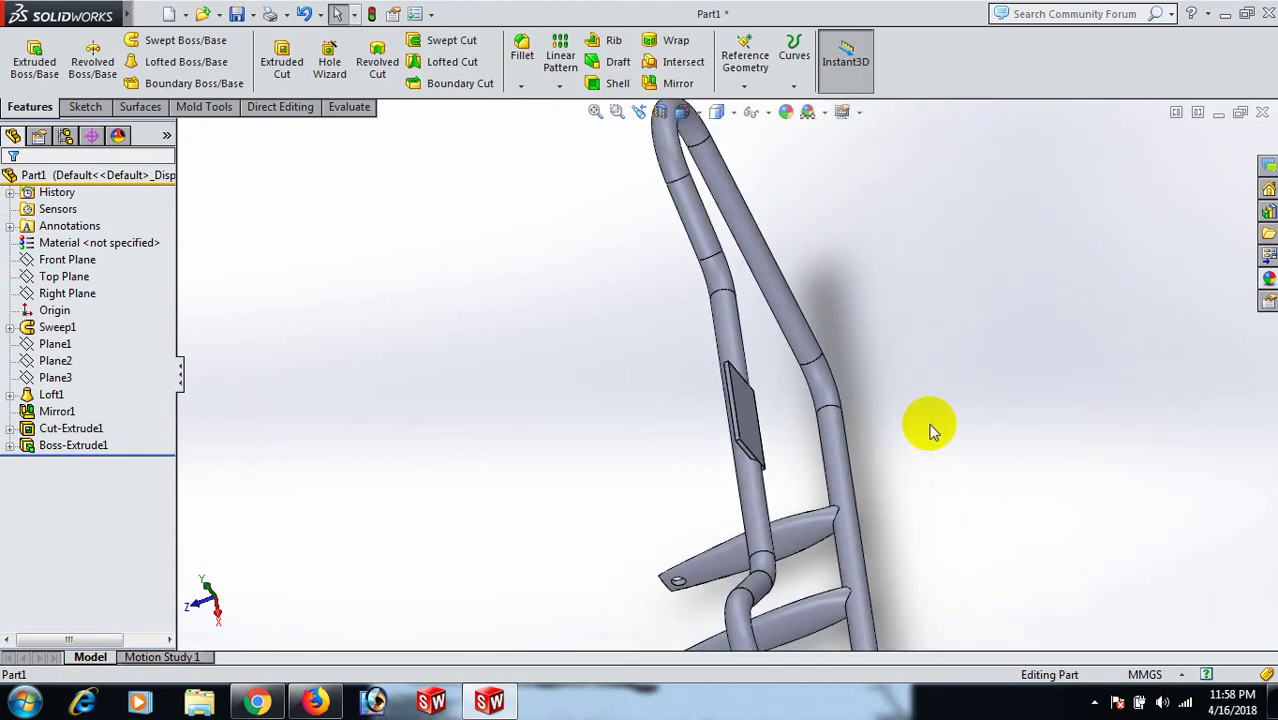
Start a new sketch on the plate's broad face and view it face-on.
{"action": "middle_click_drag", "start_coordinate": [930, 428], "coordinate": [1056, 343]}
{"action": "scroll", "coordinate": [1000, 340], "scroll_direction": "down", "scroll_amount": 2}
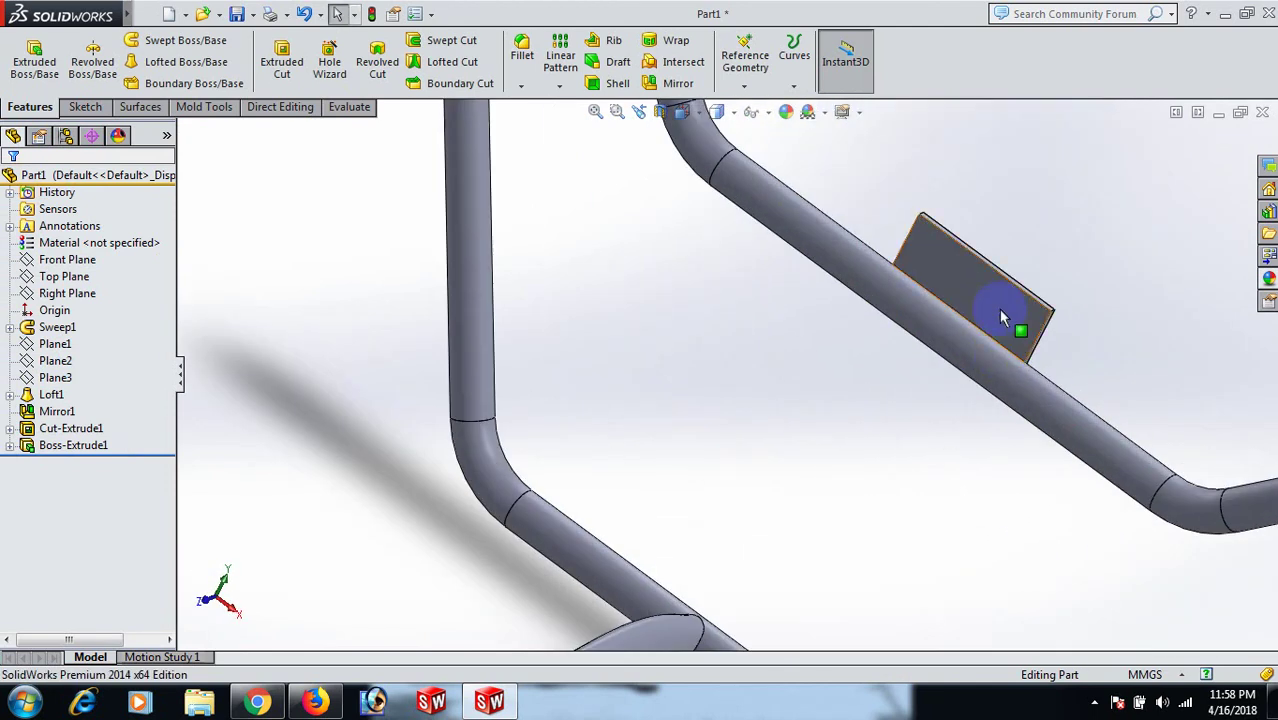
{"action": "left_click", "coordinate": [1001, 303]}
{"action": "left_click", "coordinate": [1075, 245]}
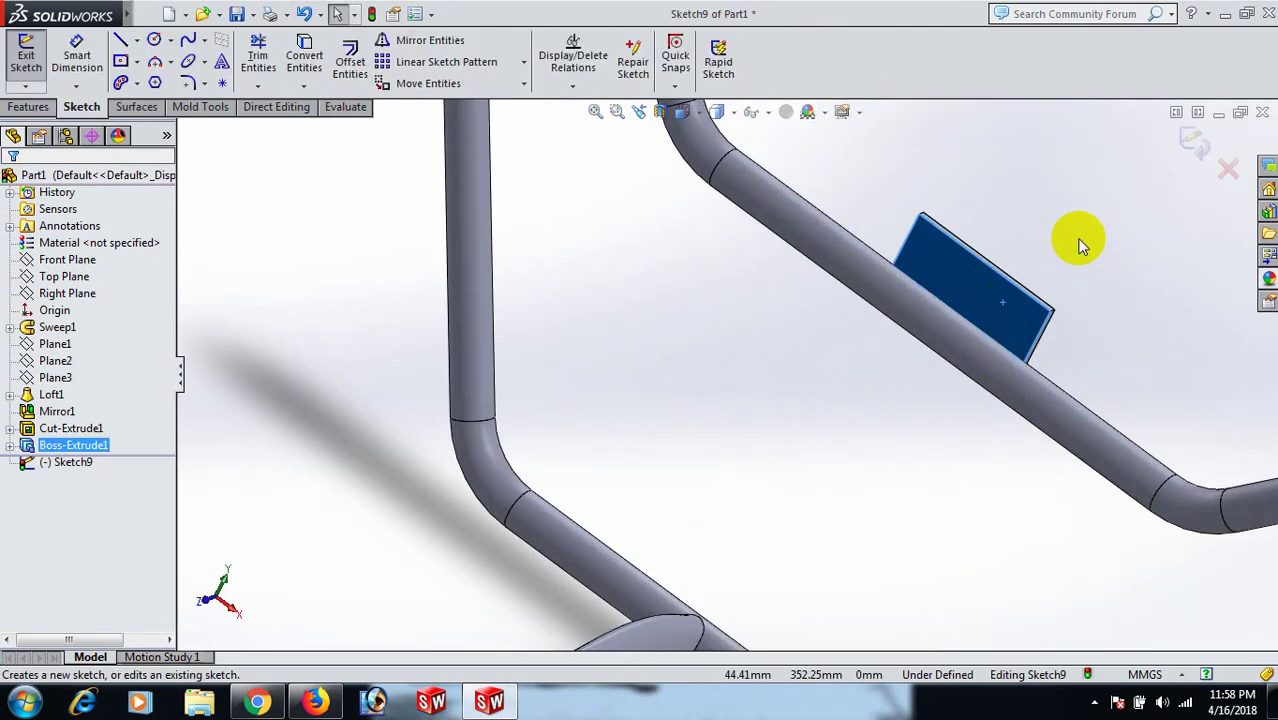
{"action": "key", "text": "space"}
{"action": "left_click", "coordinate": [1162, 334]}
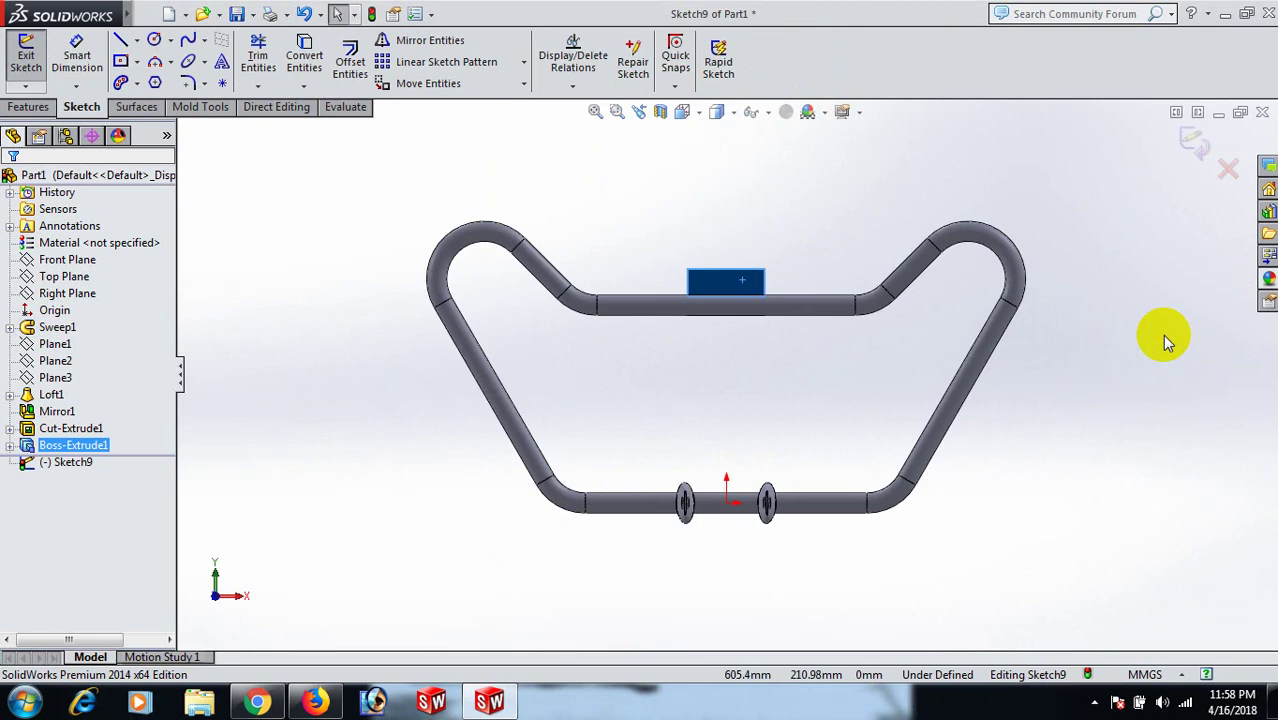
Sketch a circle about 16 mm in diameter on the plate near its upper left corner.
{"action": "left_click", "coordinate": [1090, 340]}
{"action": "right_click_drag", "start_coordinate": [1105, 354], "coordinate": [1175, 357]}
{"action": "scroll", "coordinate": [716, 258], "scroll_direction": "down", "scroll_amount": 3}
{"action": "scroll", "coordinate": [716, 258], "scroll_direction": "down", "scroll_amount": 5}
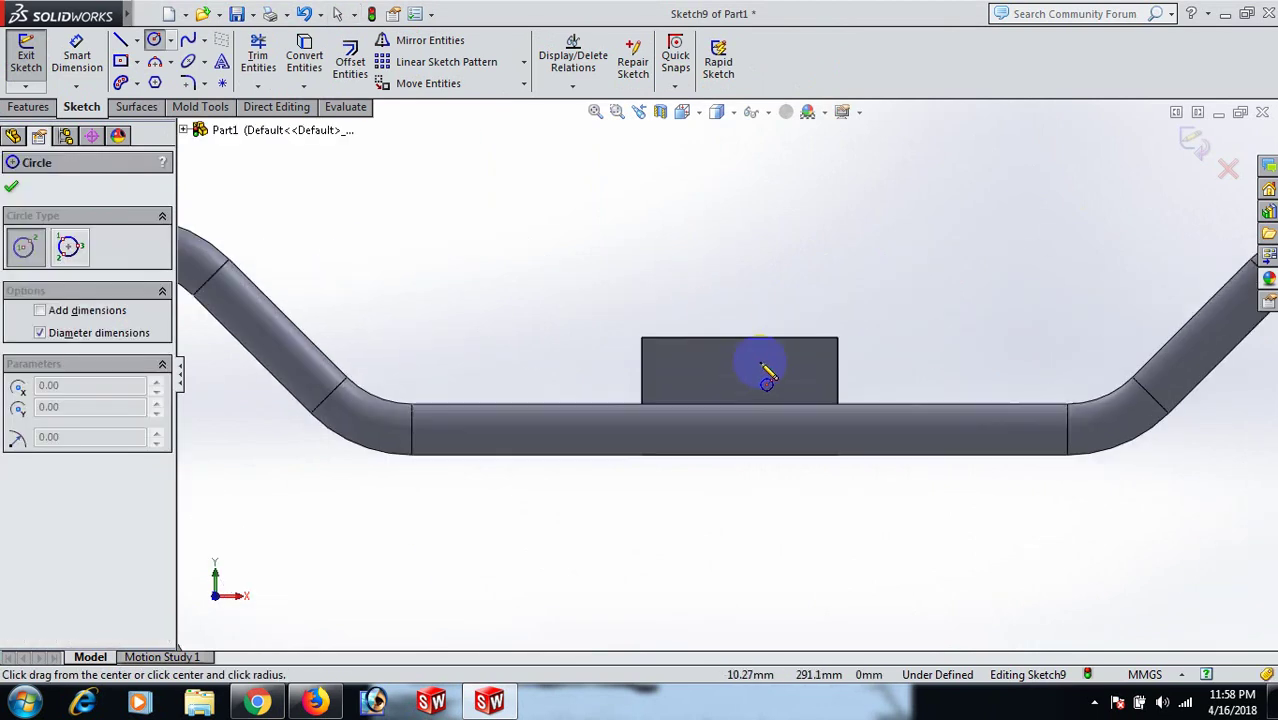
{"action": "left_click_drag", "start_coordinate": [621, 369], "coordinate": [637, 386]}
{"action": "right_click", "coordinate": [645, 392]}
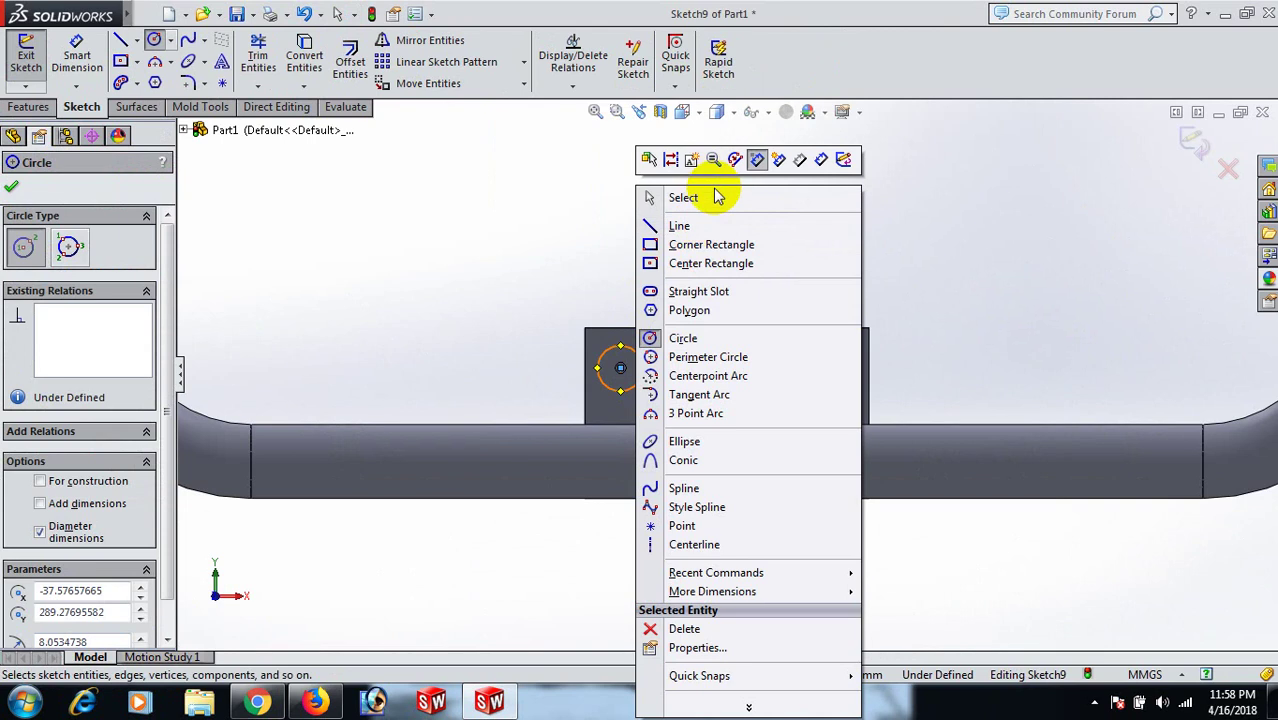
{"action": "left_click", "coordinate": [716, 196]}
Dimension the circle's diameter as 15 mm.
{"action": "right_click_drag", "start_coordinate": [784, 230], "coordinate": [778, 170]}
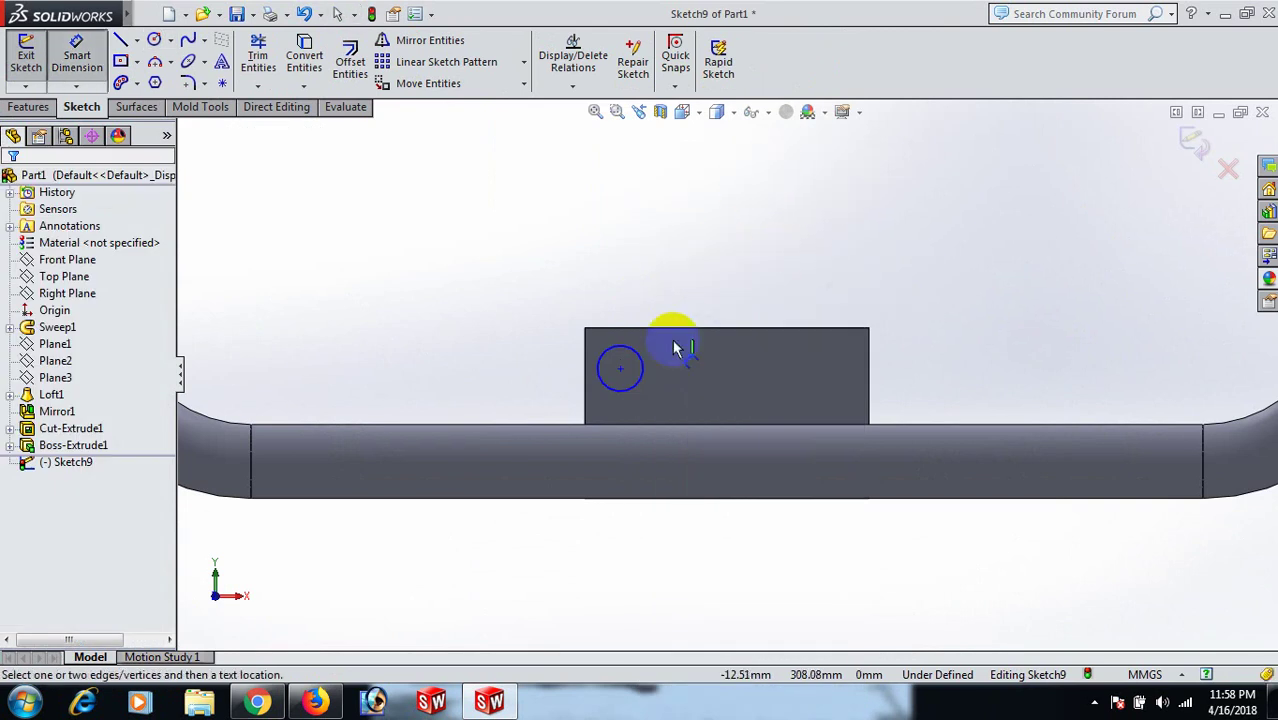
{"action": "left_click", "coordinate": [644, 370]}
{"action": "left_click", "coordinate": [692, 210]}
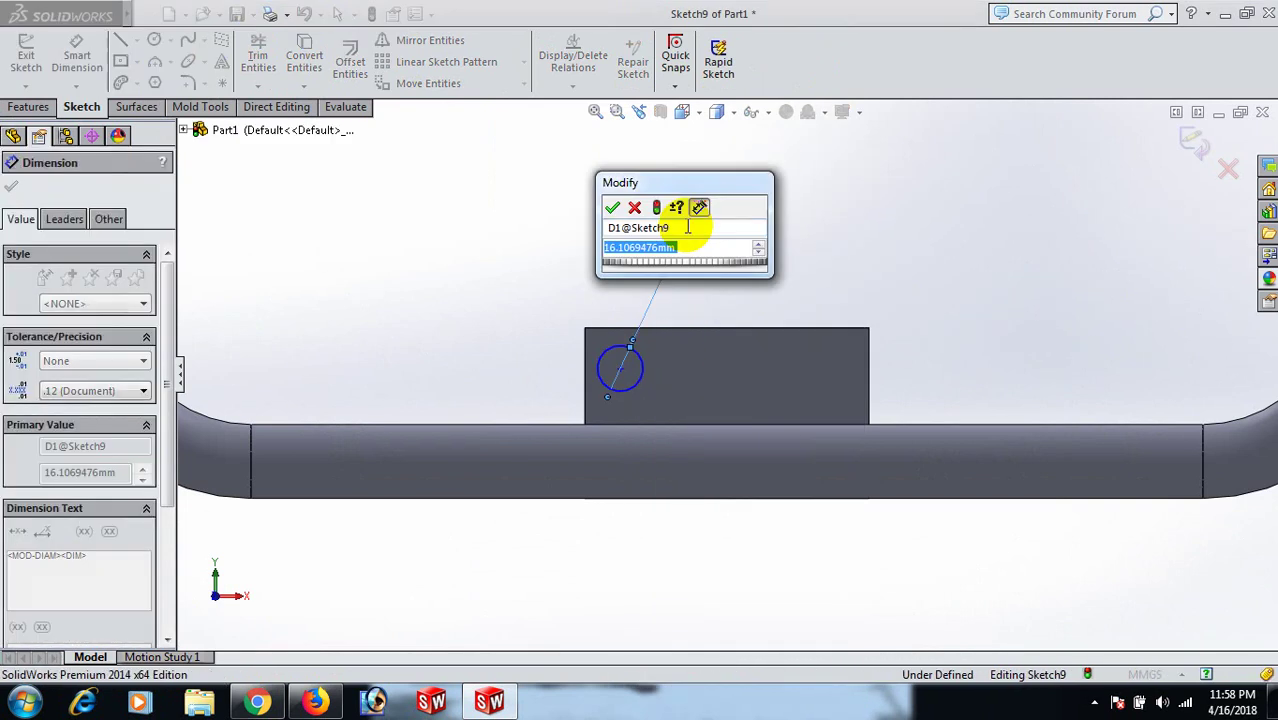
{"action": "type", "text": "15"}
{"action": "key", "text": "Return"}
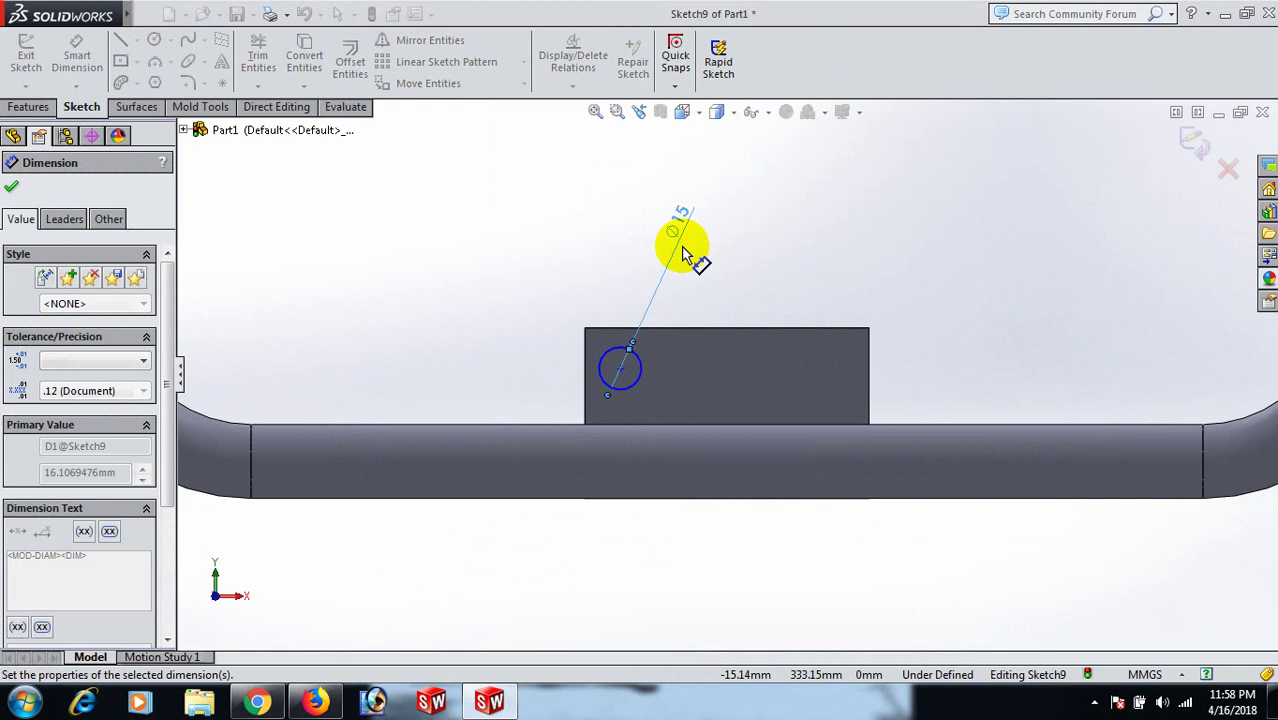
Dimension the circle's centre 15 mm below the plate's upper edge.
{"action": "left_click", "coordinate": [620, 368]}
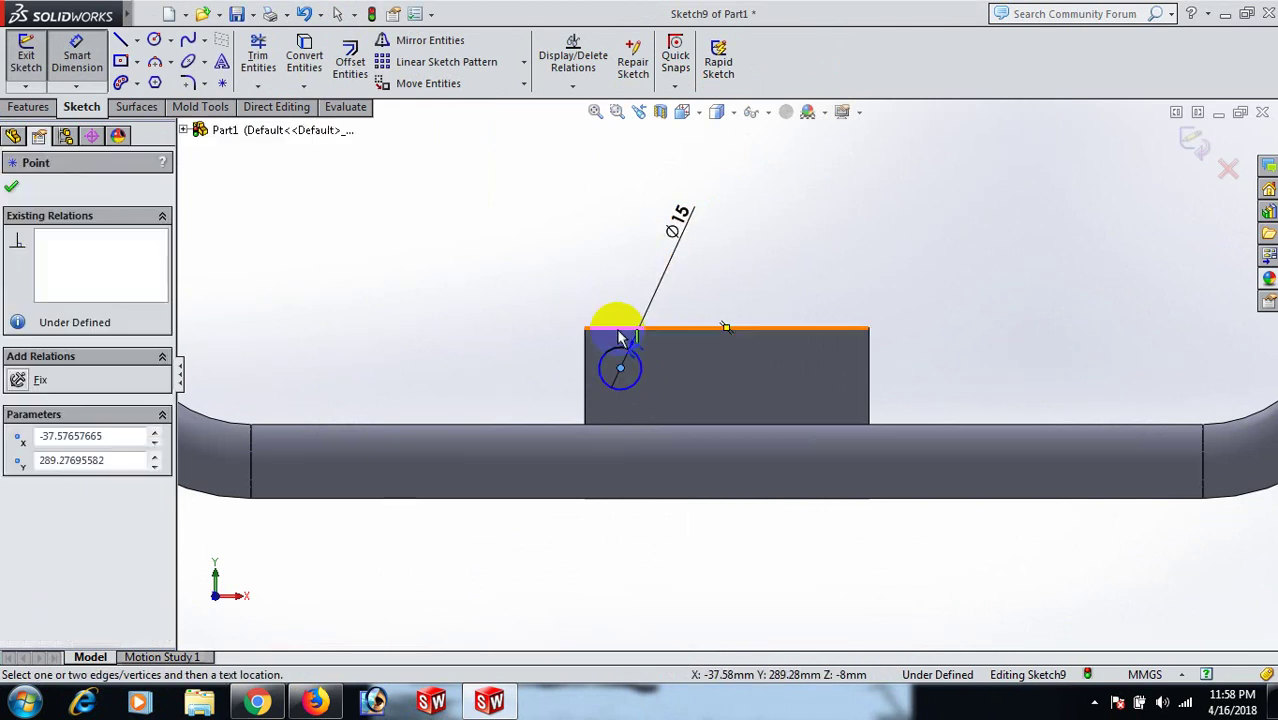
{"action": "left_click", "coordinate": [613, 328]}
{"action": "left_click", "coordinate": [472, 355]}
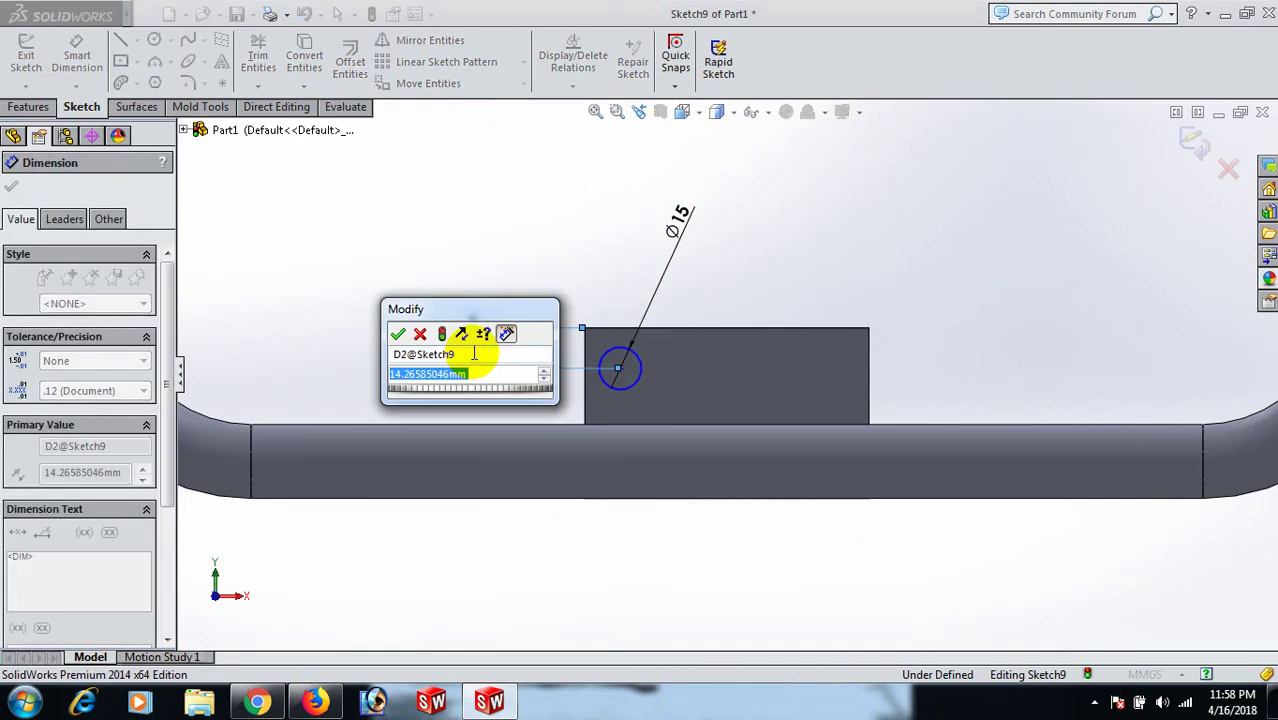
{"action": "type", "text": "15"}
{"action": "key", "text": "Return"}
{"action": "left_click", "coordinate": [497, 357]}
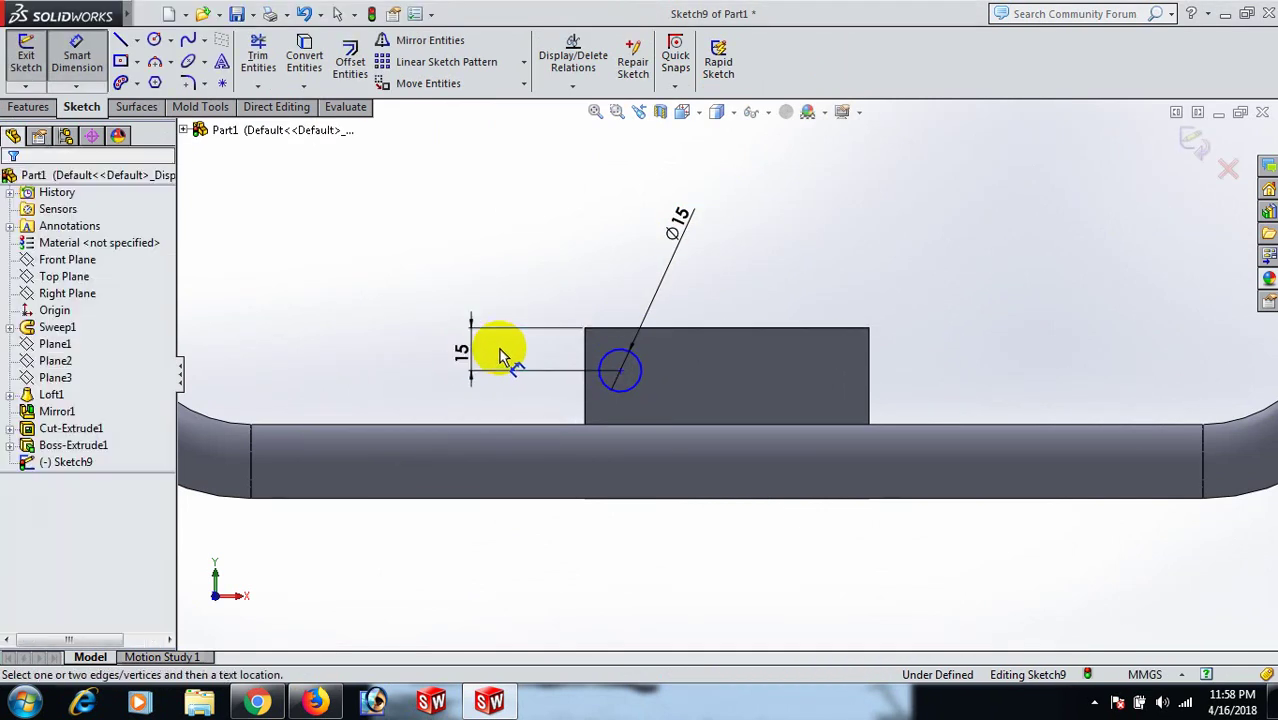
Dimension the circle's centre 15 mm from the plate's left edge.
{"action": "left_click", "coordinate": [621, 372]}
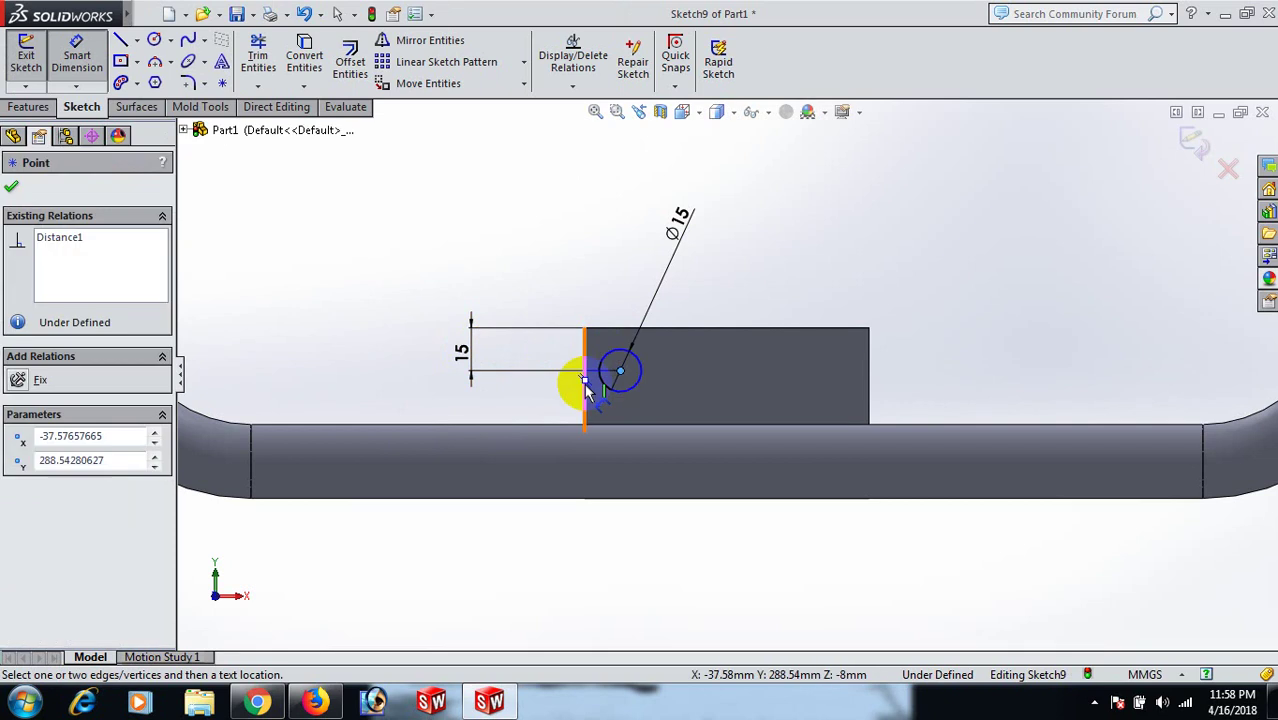
{"action": "left_click", "coordinate": [586, 392]}
{"action": "left_click", "coordinate": [591, 250]}
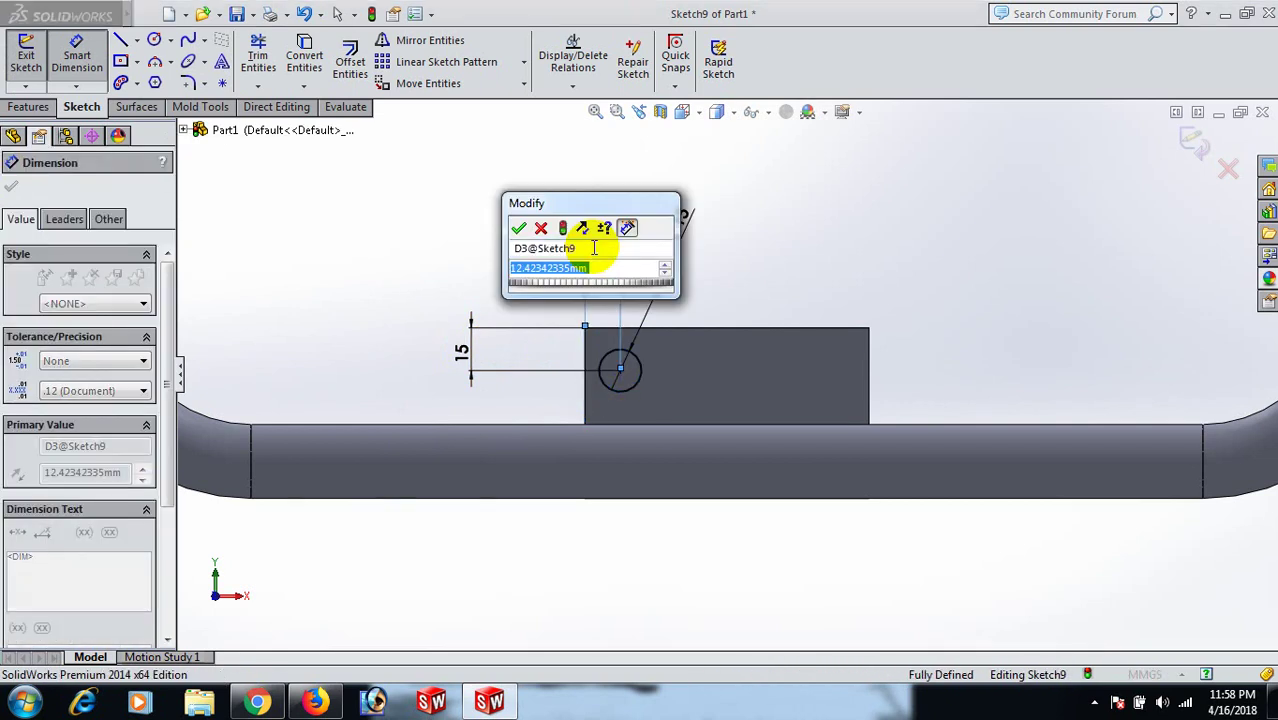
{"action": "type", "text": "15"}
{"action": "key", "text": "Return"}
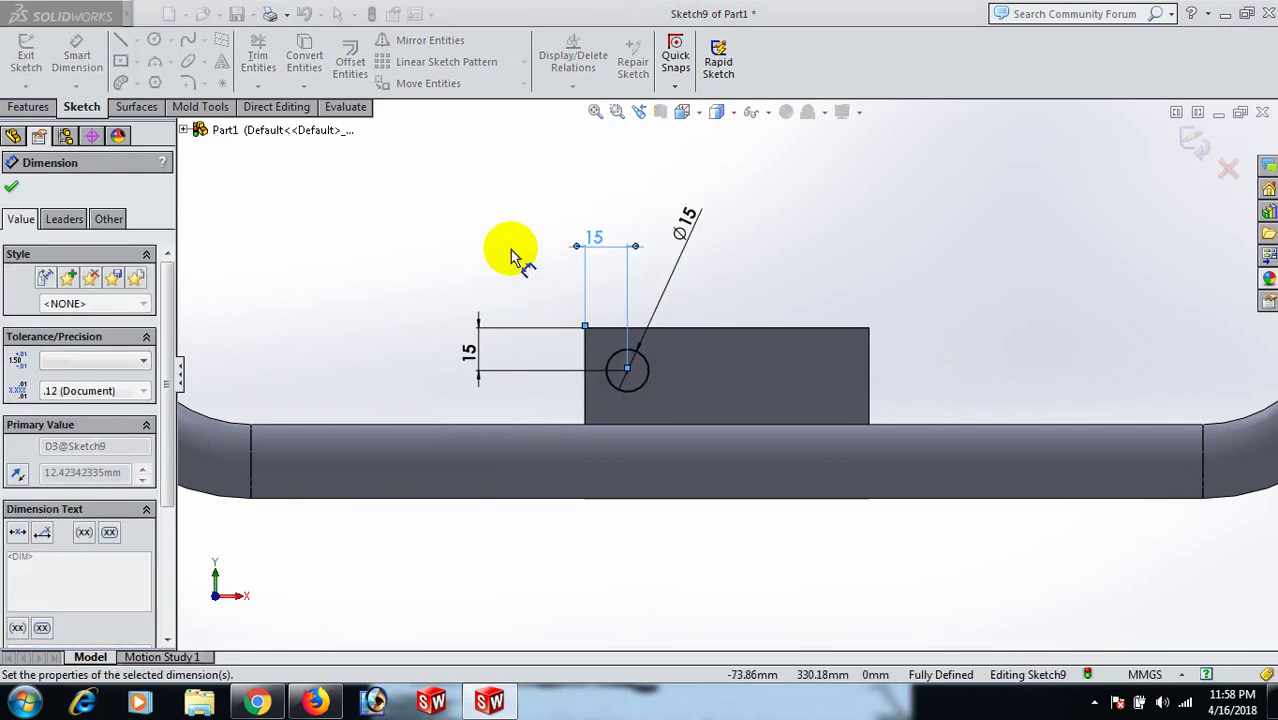
{"action": "right_click", "coordinate": [518, 256]}
{"action": "left_click", "coordinate": [567, 206]}
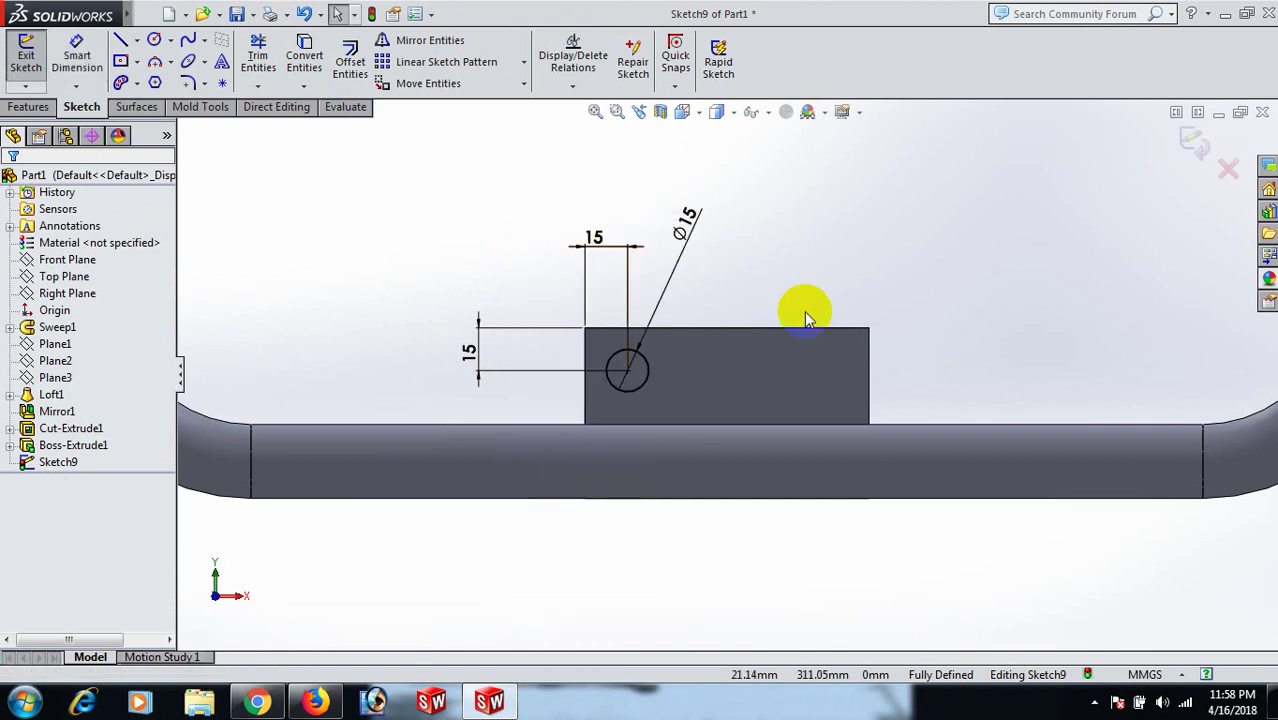
Set the distance between the circle's centre and the plate's upper edge to 10 mm.
{"action": "key", "text": "f"}
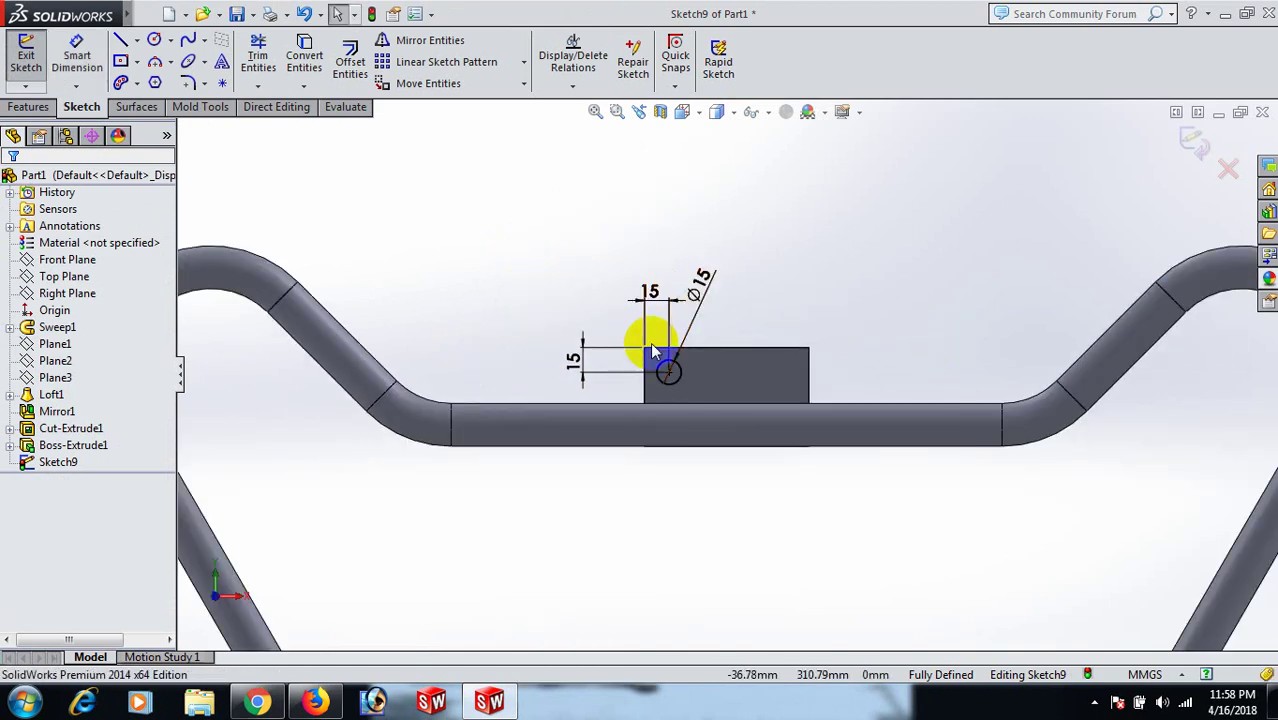
{"action": "double_click", "coordinate": [567, 362]}
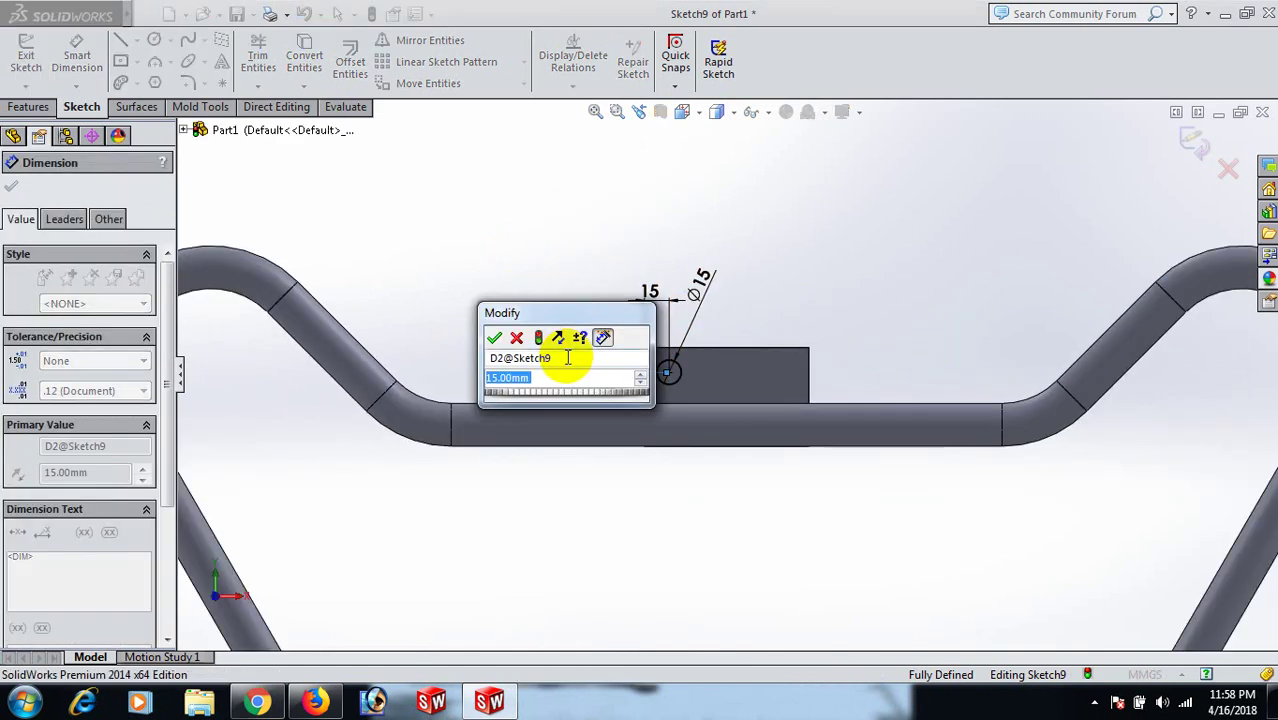
{"action": "type", "text": "20"}
{"action": "key", "text": "Escape"}
{"action": "left_click", "coordinate": [548, 315]}
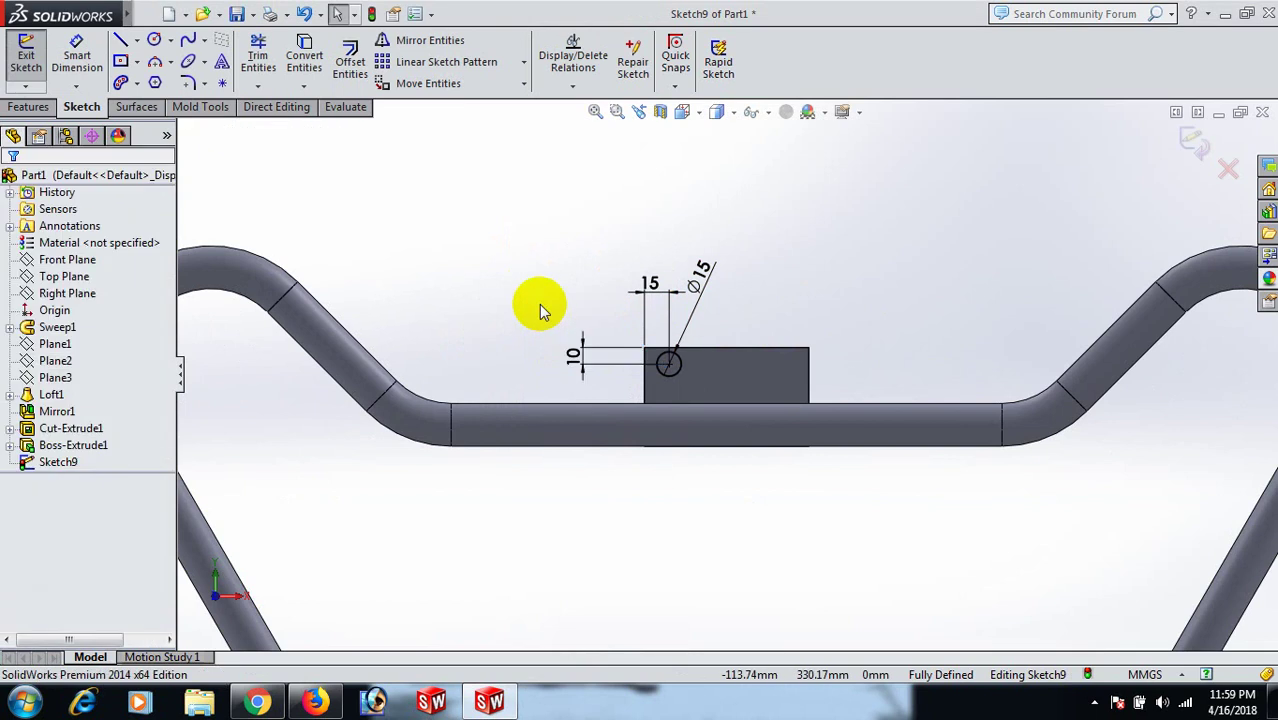
Create a linear sketch pattern of the circle along the X-axis with 2 instances spaced 70 mm apart.
{"action": "scroll", "coordinate": [803, 408], "scroll_direction": "down", "scroll_amount": 3}
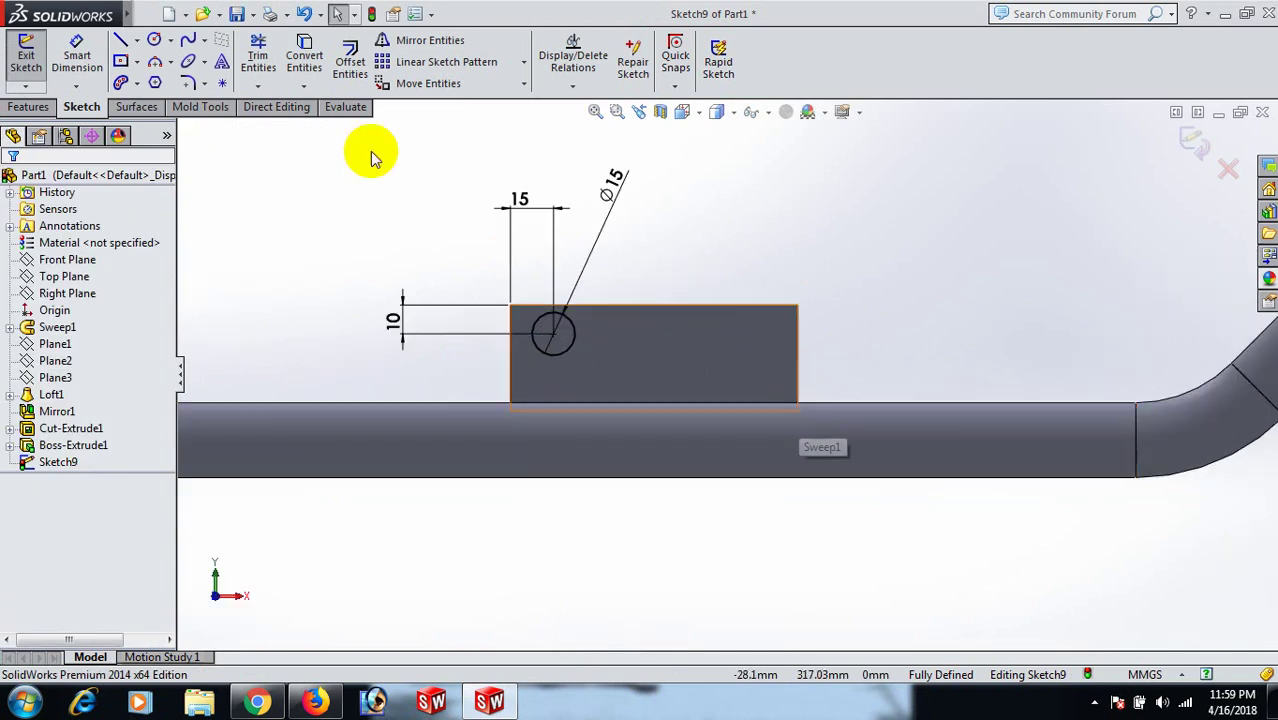
{"action": "left_click", "coordinate": [438, 72]}
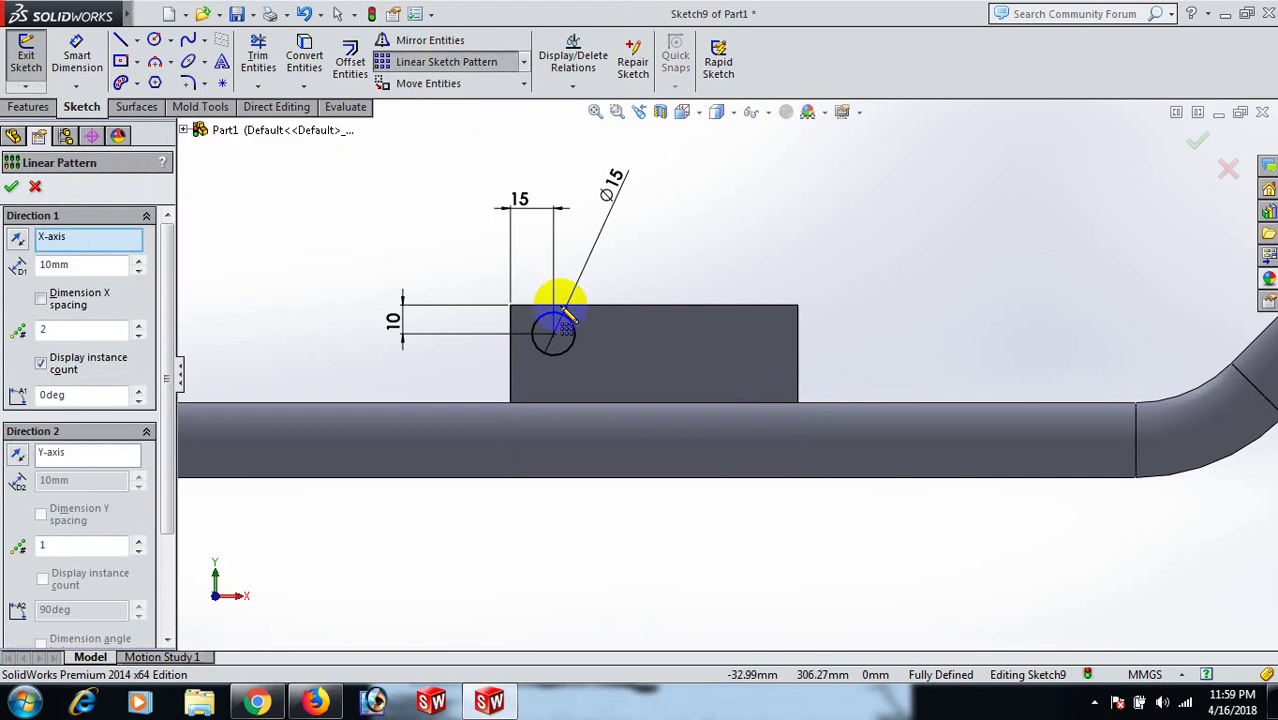
{"action": "scroll", "coordinate": [570, 360], "scroll_direction": "down", "scroll_amount": 3}
{"action": "left_click", "coordinate": [580, 334]}
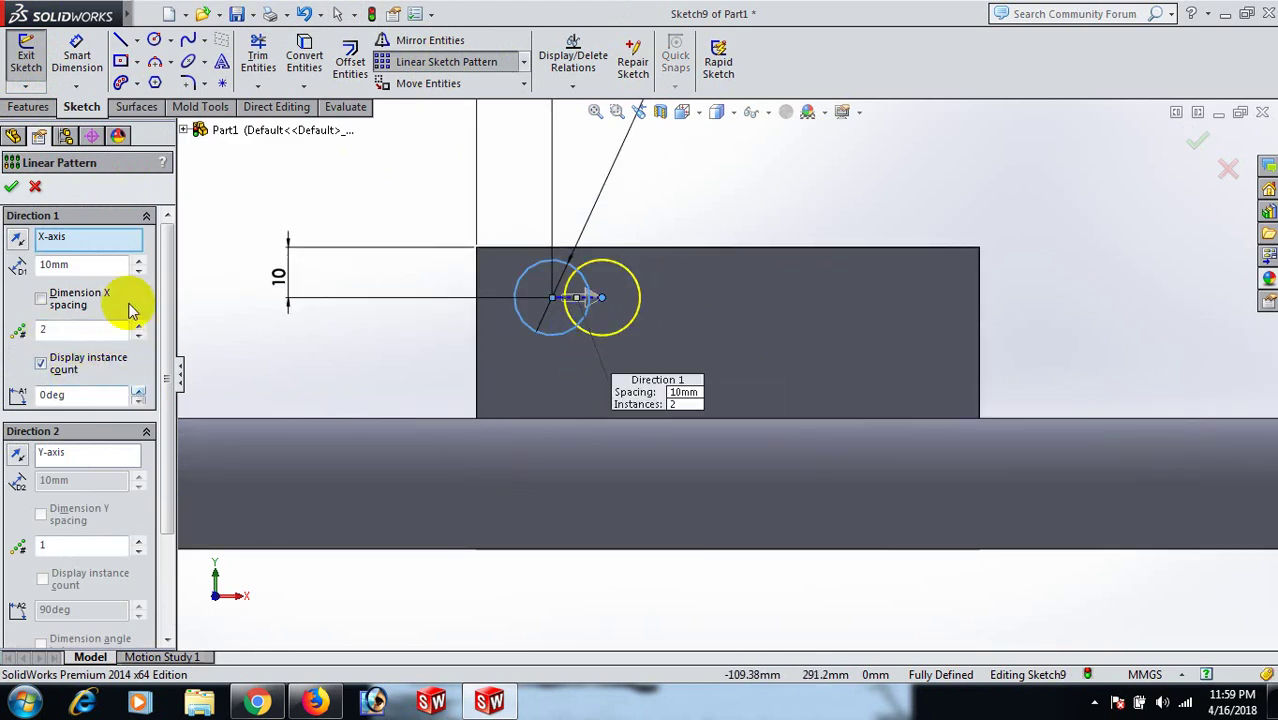
{"action": "left_click", "coordinate": [142, 262]}
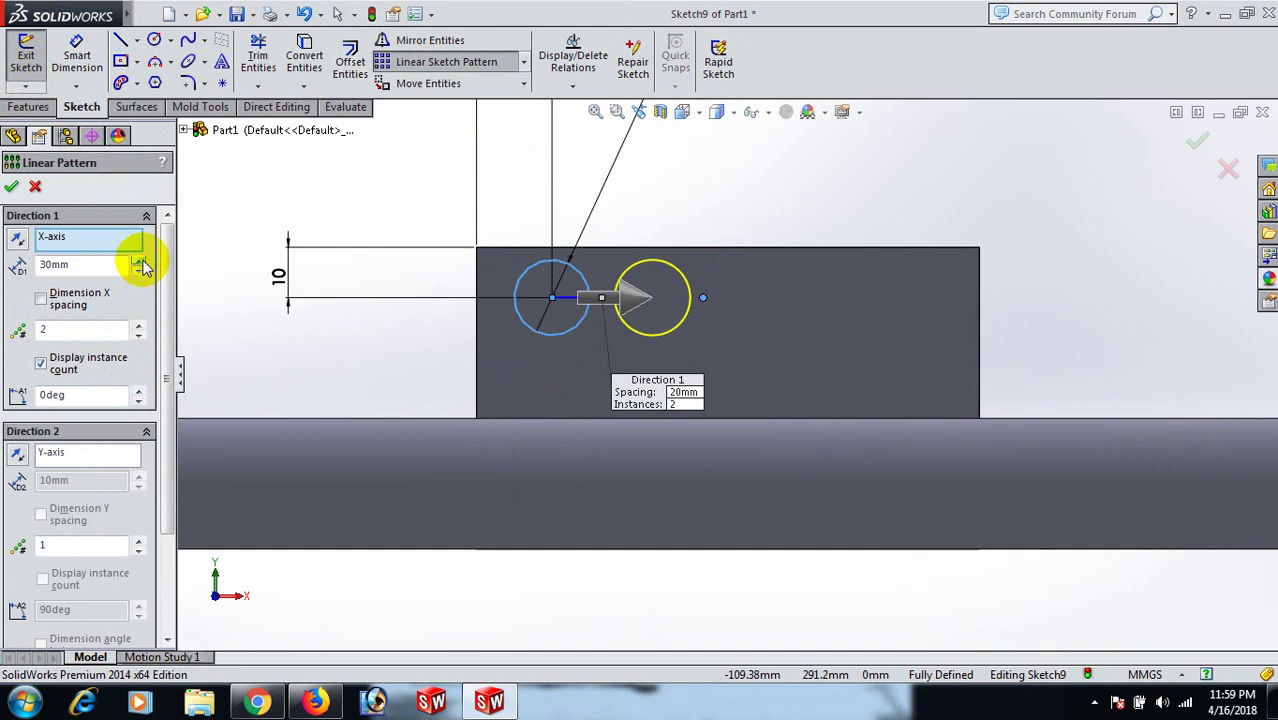
{"action": "left_click", "coordinate": [142, 262]}
{"action": "left_click", "coordinate": [142, 262]}
{"action": "left_click", "coordinate": [142, 262]}
{"action": "left_click", "coordinate": [142, 262]}
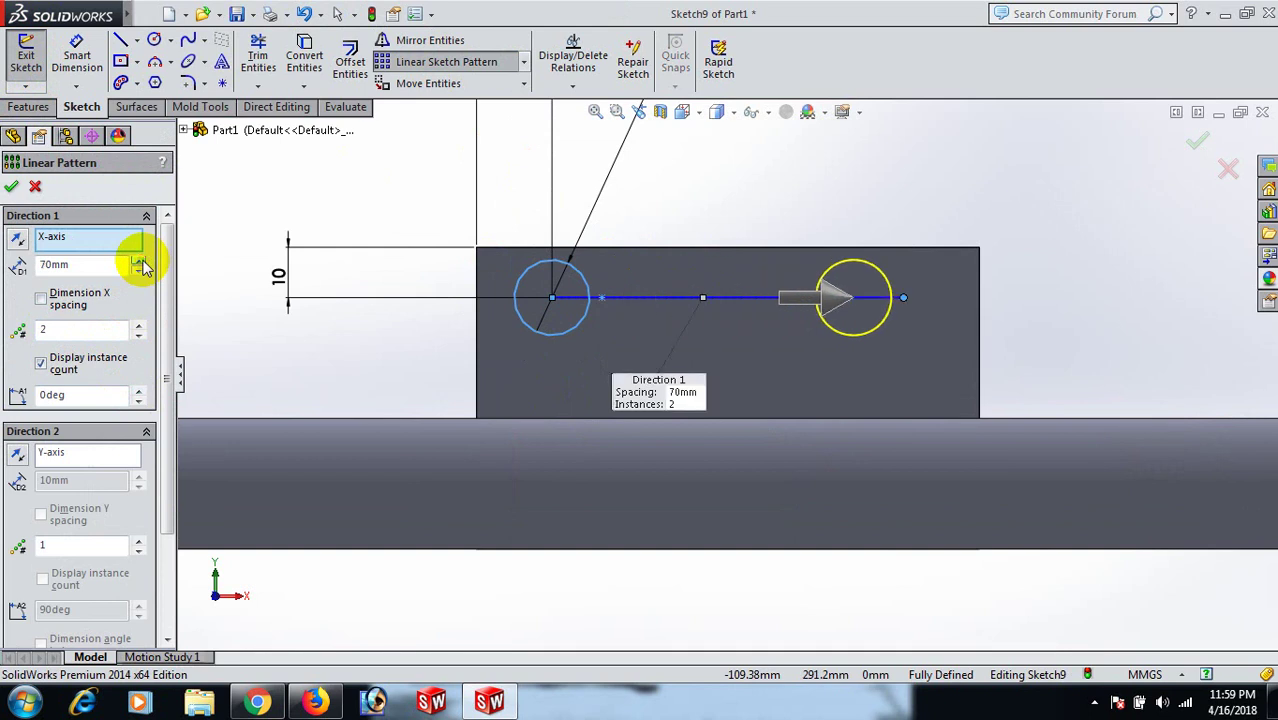
{"action": "left_click", "coordinate": [11, 189]}
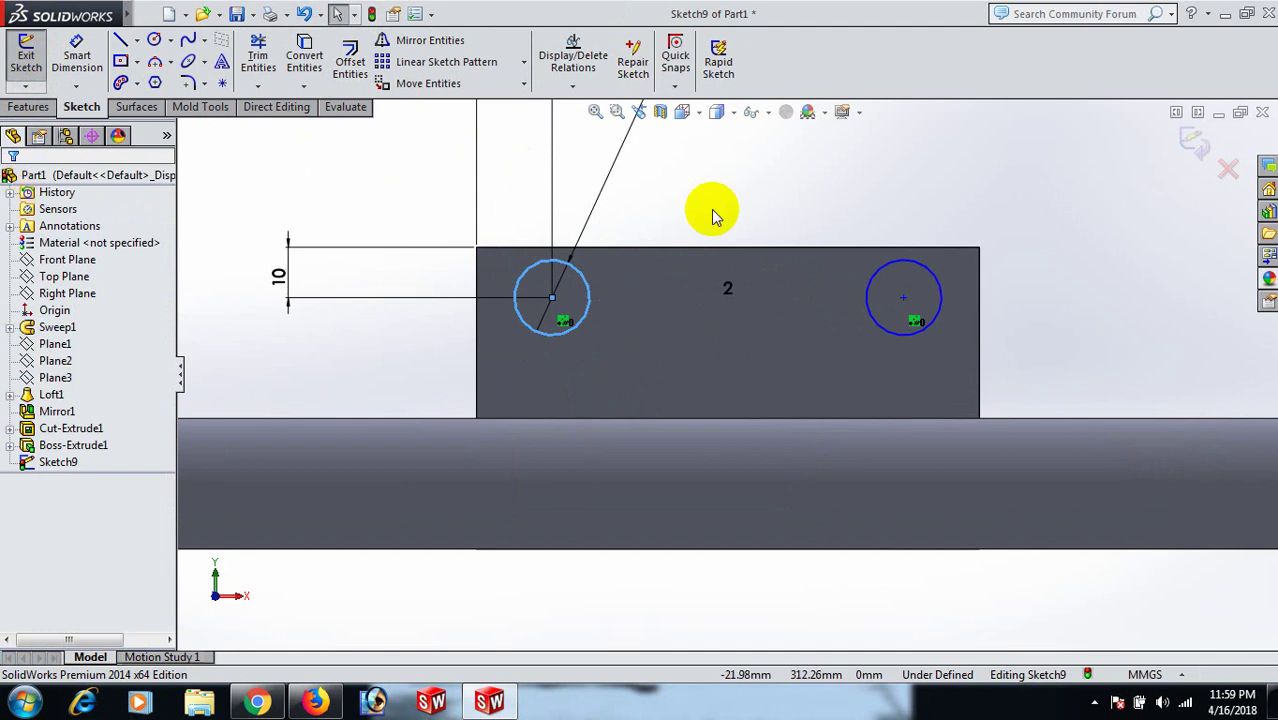
Add a 70 mm horizontal dimension between the centres of the two circles.
{"action": "left_click", "coordinate": [967, 218]}
{"action": "key", "text": "z"}
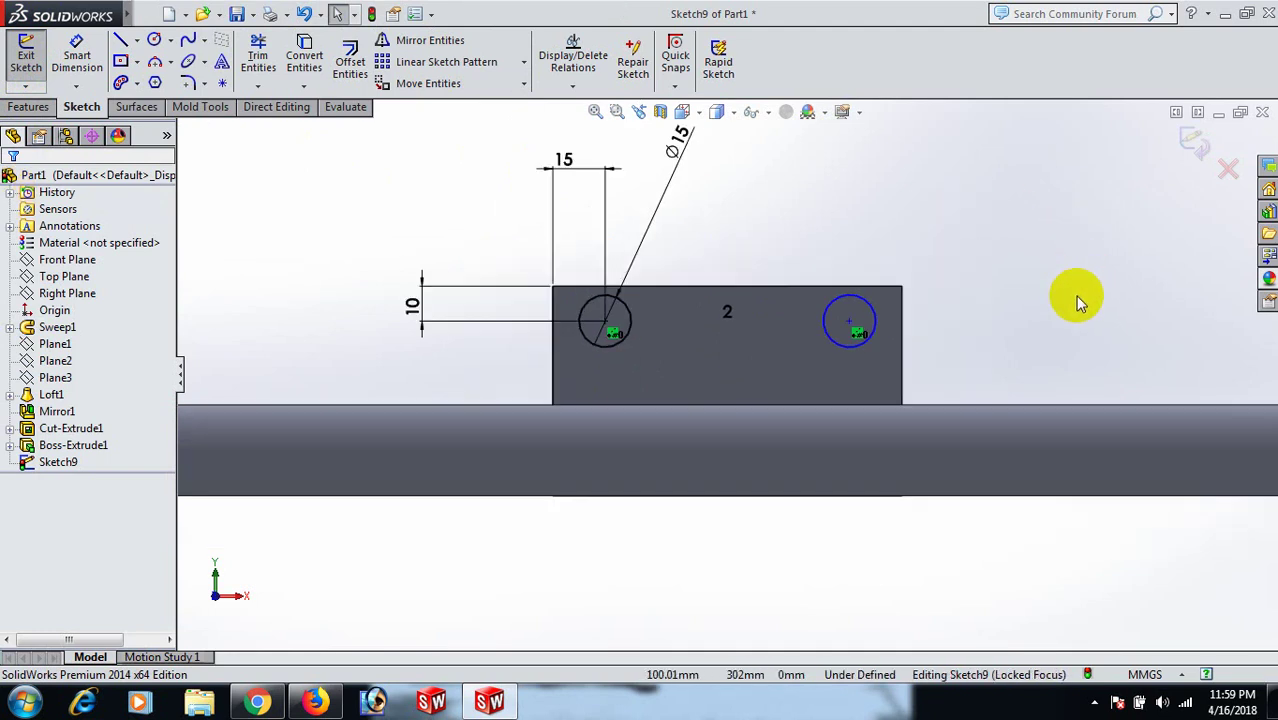
{"action": "right_click_drag", "start_coordinate": [1070, 297], "coordinate": [1033, 131]}
{"action": "left_click", "coordinate": [607, 328]}
{"action": "left_click", "coordinate": [607, 328]}
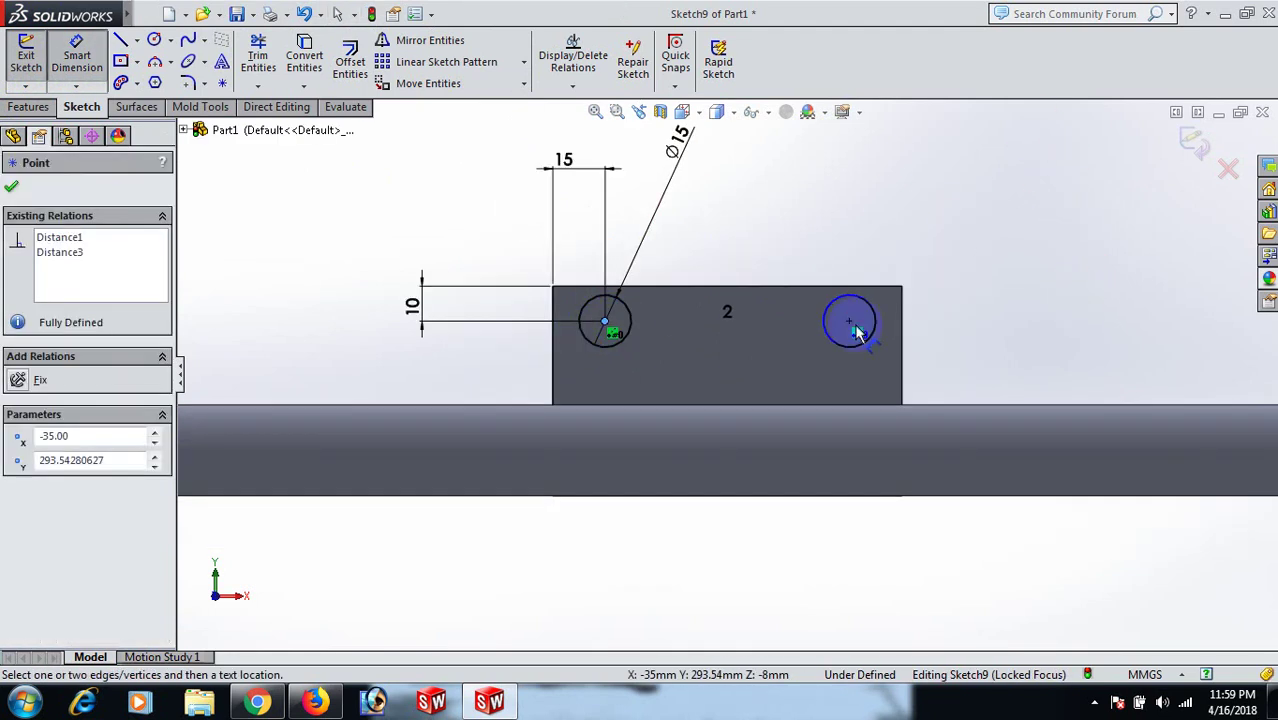
{"action": "left_click", "coordinate": [849, 322]}
{"action": "left_click", "coordinate": [795, 232]}
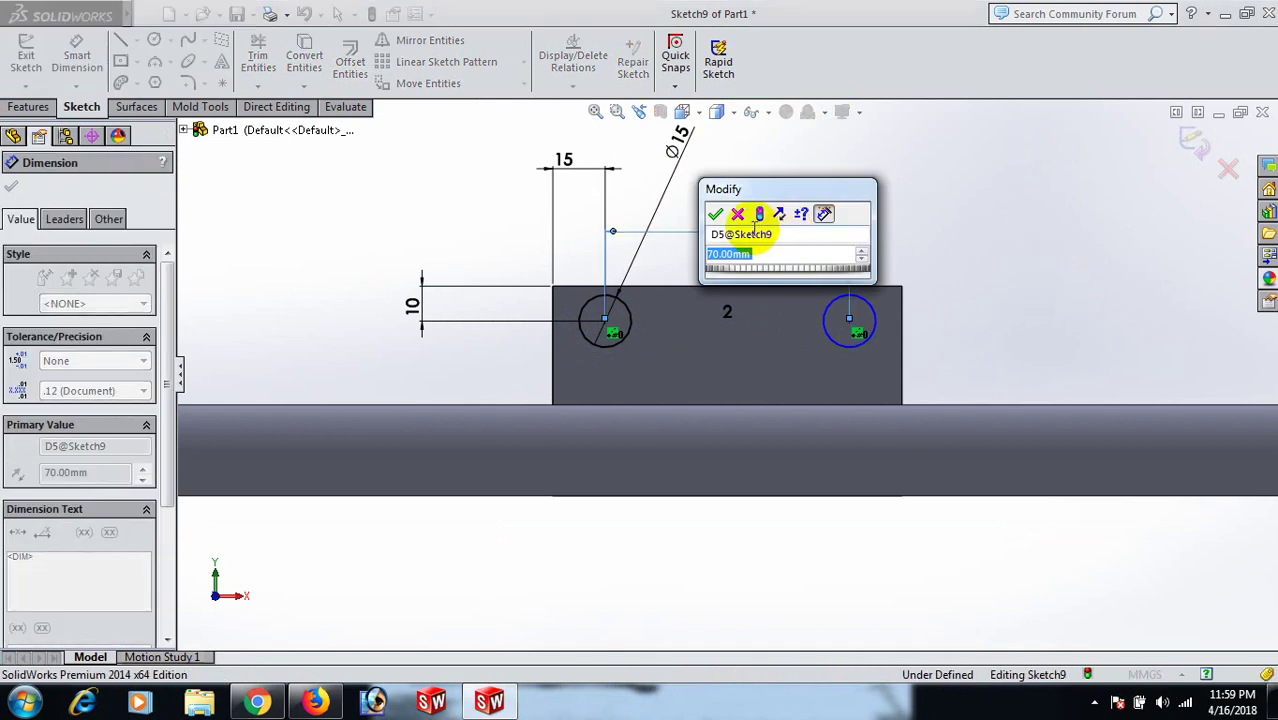
{"action": "left_click", "coordinate": [718, 215]}
{"action": "right_click", "coordinate": [947, 175]}
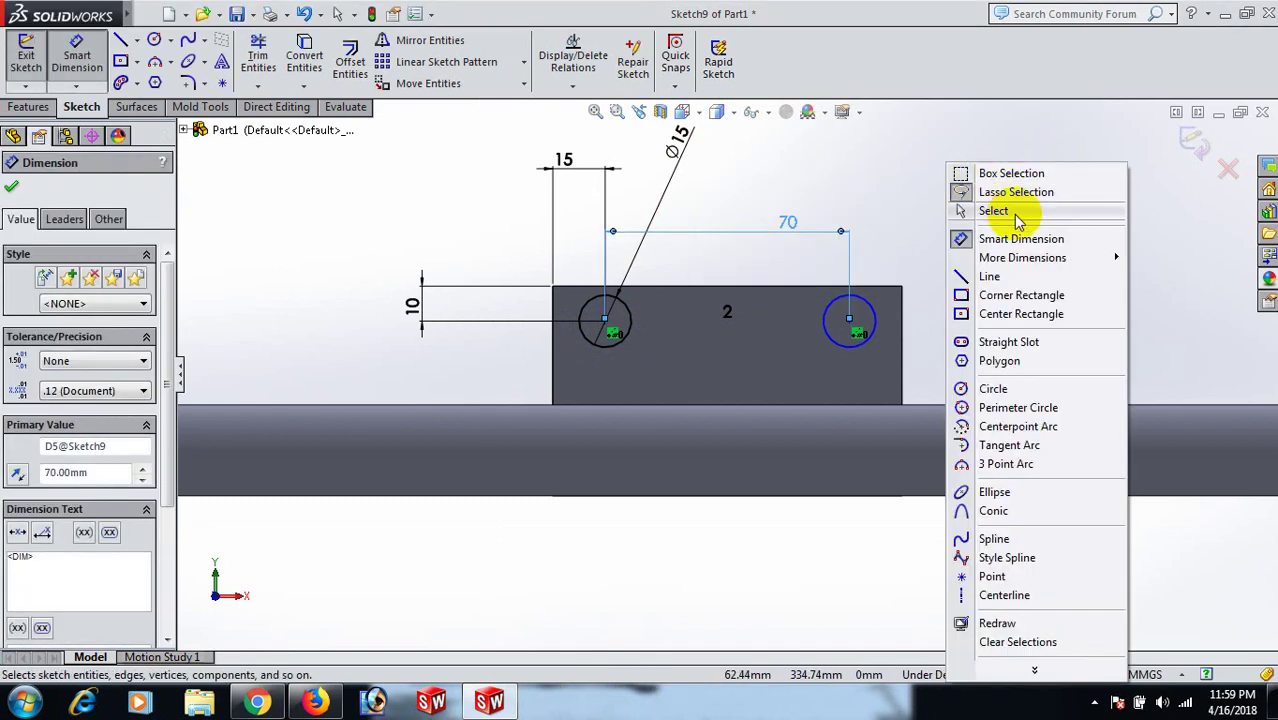
{"action": "left_click", "coordinate": [990, 211]}
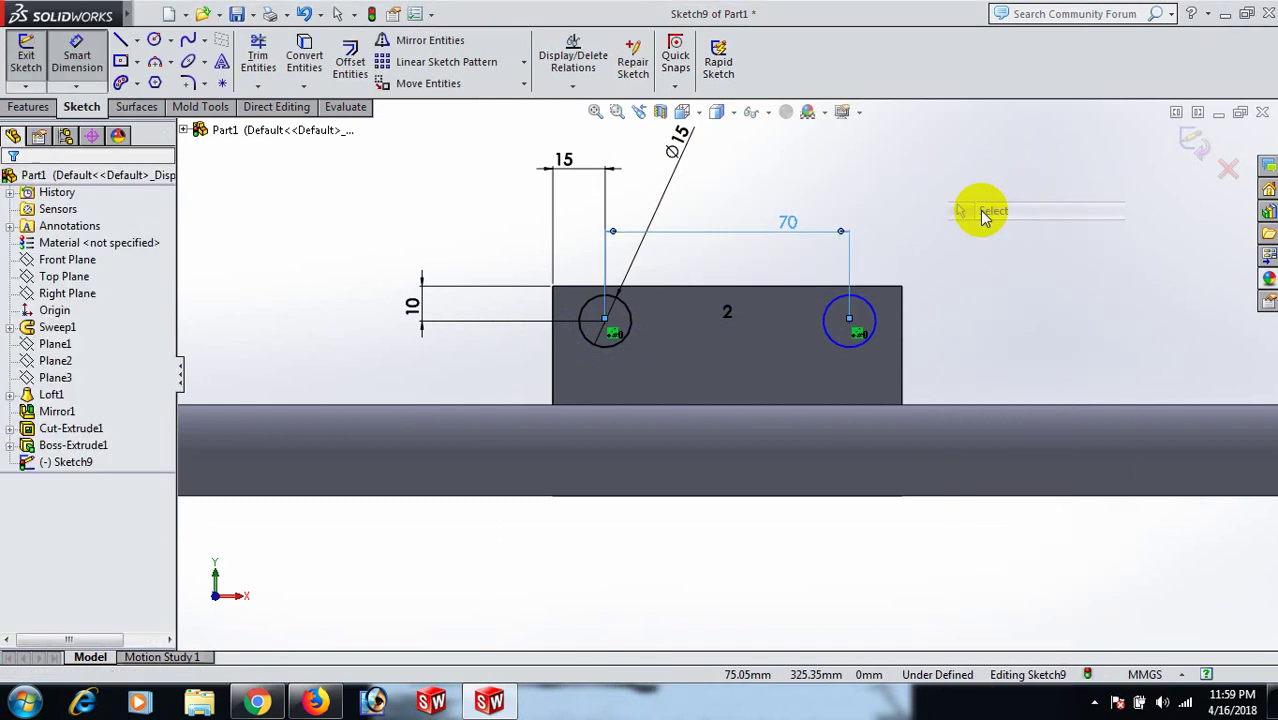
Add a horizontal relation between the centres of the two circles.
{"action": "left_click", "coordinate": [850, 322]}
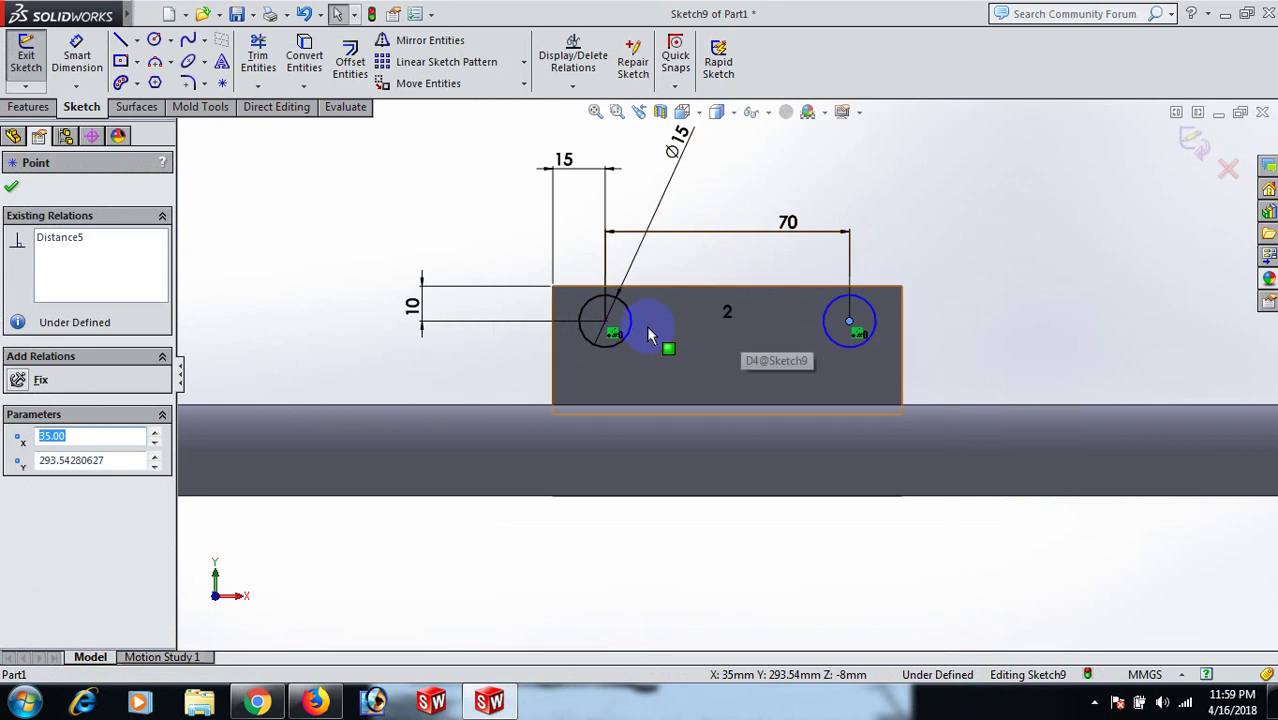
{"action": "left_click", "coordinate": [605, 322], "text": "ctrl"}
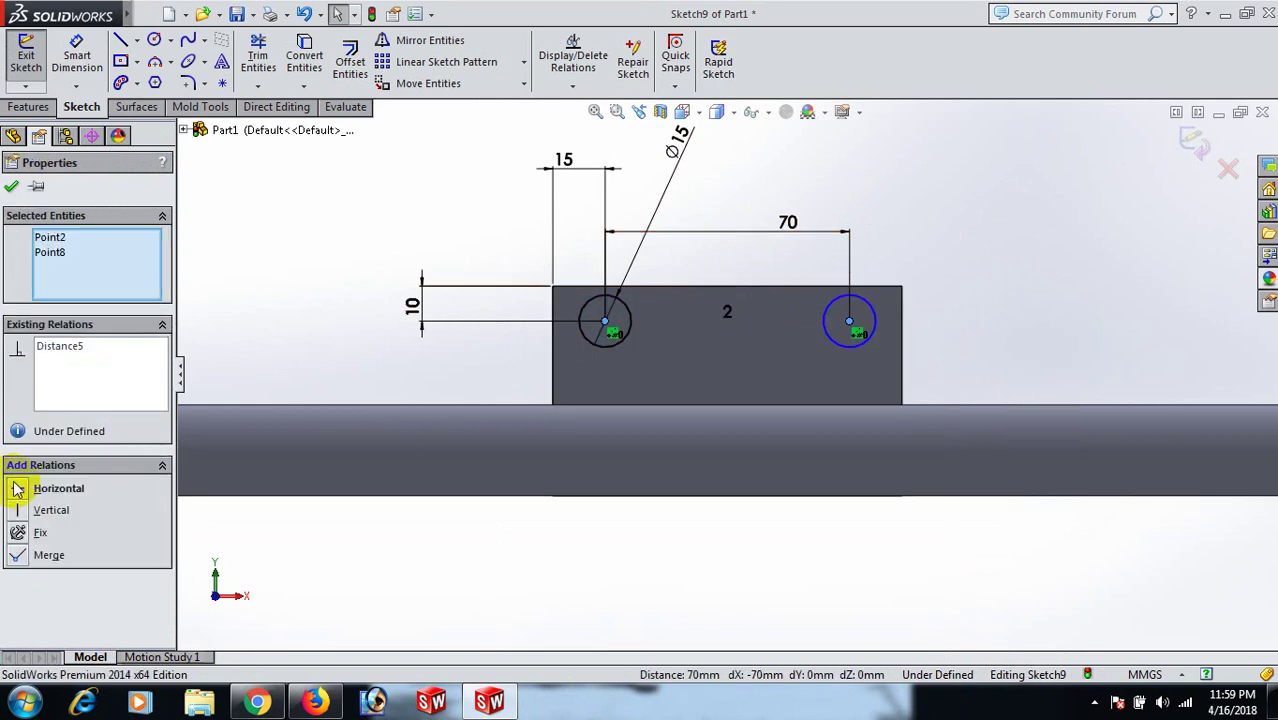
{"action": "left_click", "coordinate": [18, 487]}
{"action": "left_click", "coordinate": [990, 322]}
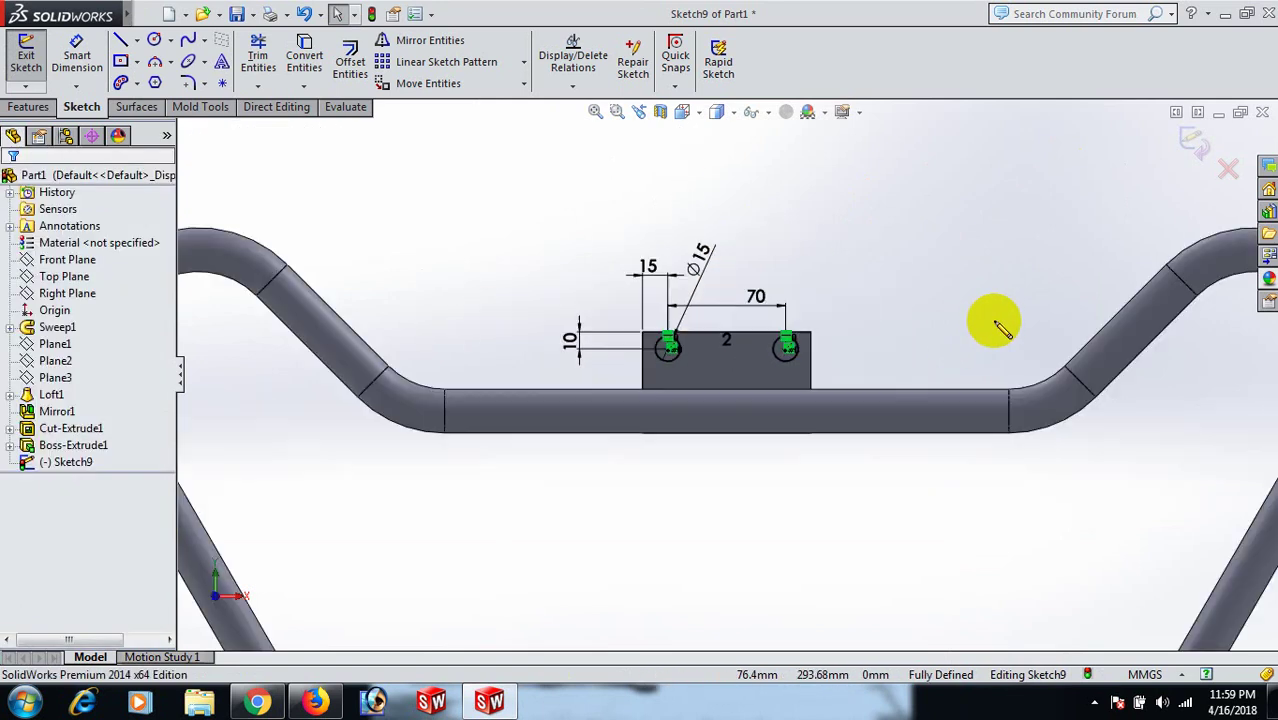
Extrude-cut the two circles through the plate with a blind depth of 5 mm from the sketch plane.
{"action": "scroll", "coordinate": [910, 395], "scroll_direction": "up", "scroll_amount": 5}
{"action": "middle_click_drag", "start_coordinate": [901, 262], "coordinate": [760, 470]}
{"action": "left_click", "coordinate": [32, 107]}
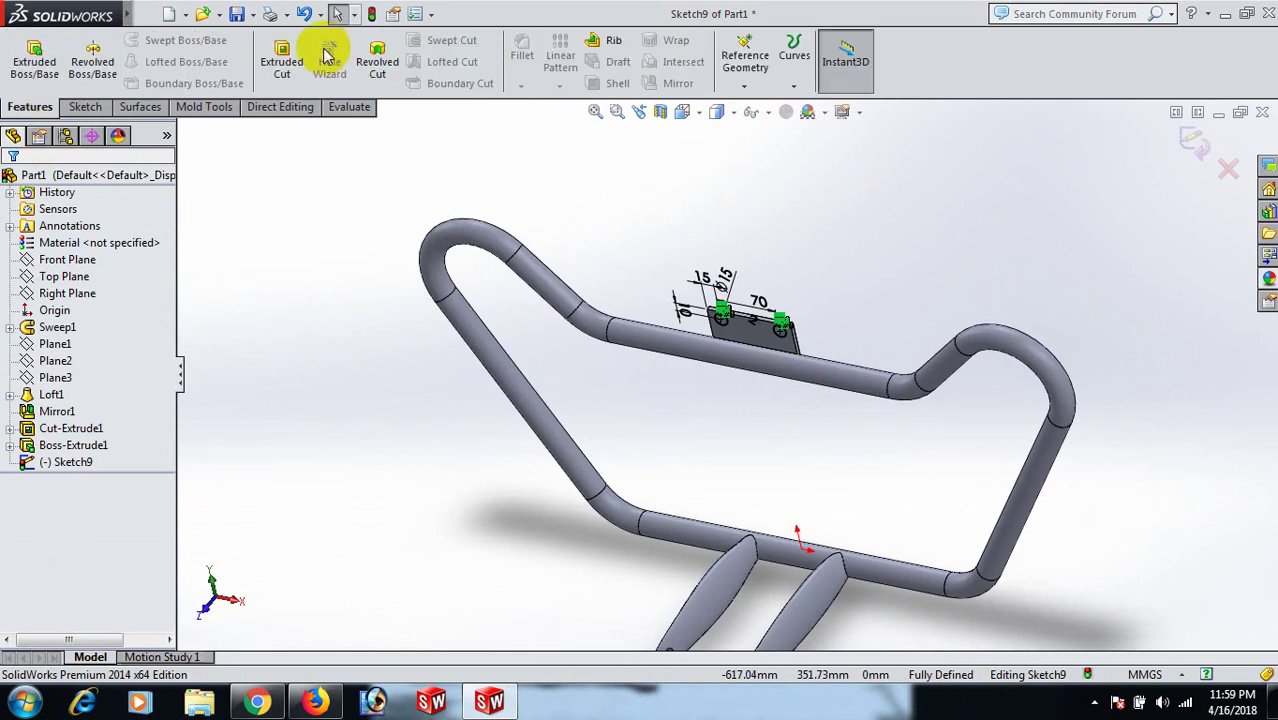
{"action": "left_click", "coordinate": [283, 55]}
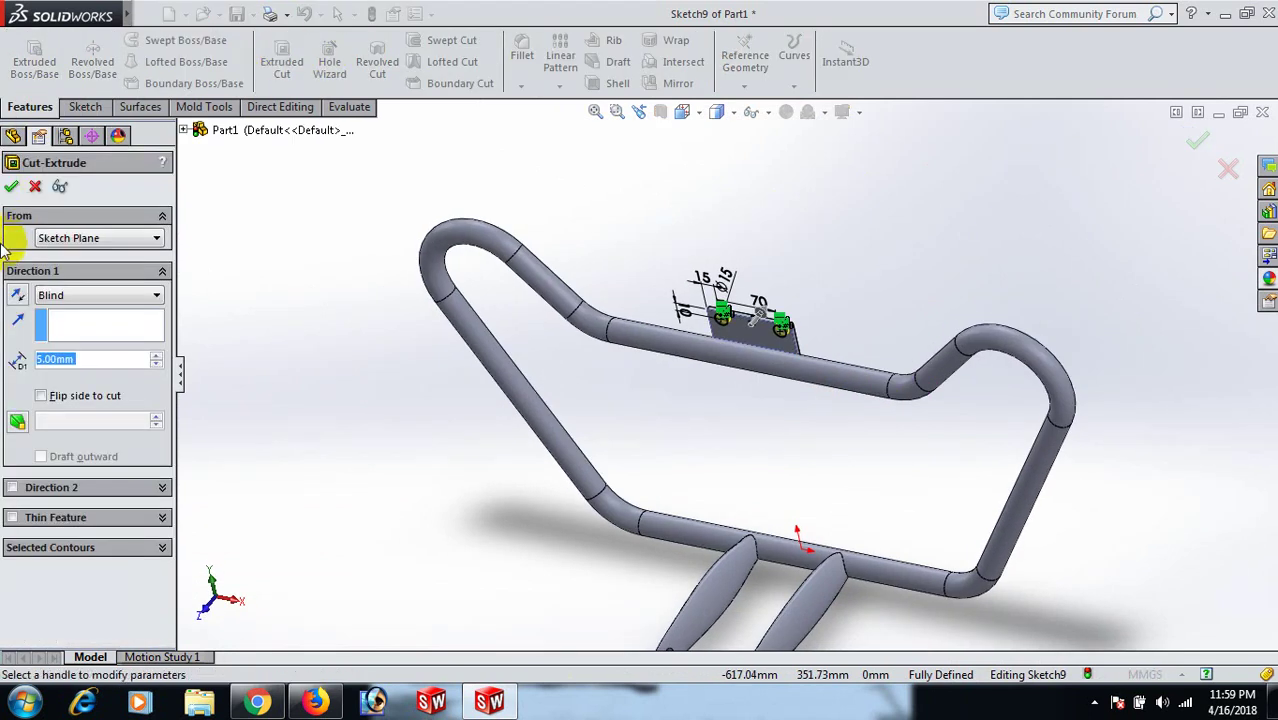
{"action": "left_click", "coordinate": [12, 188]}
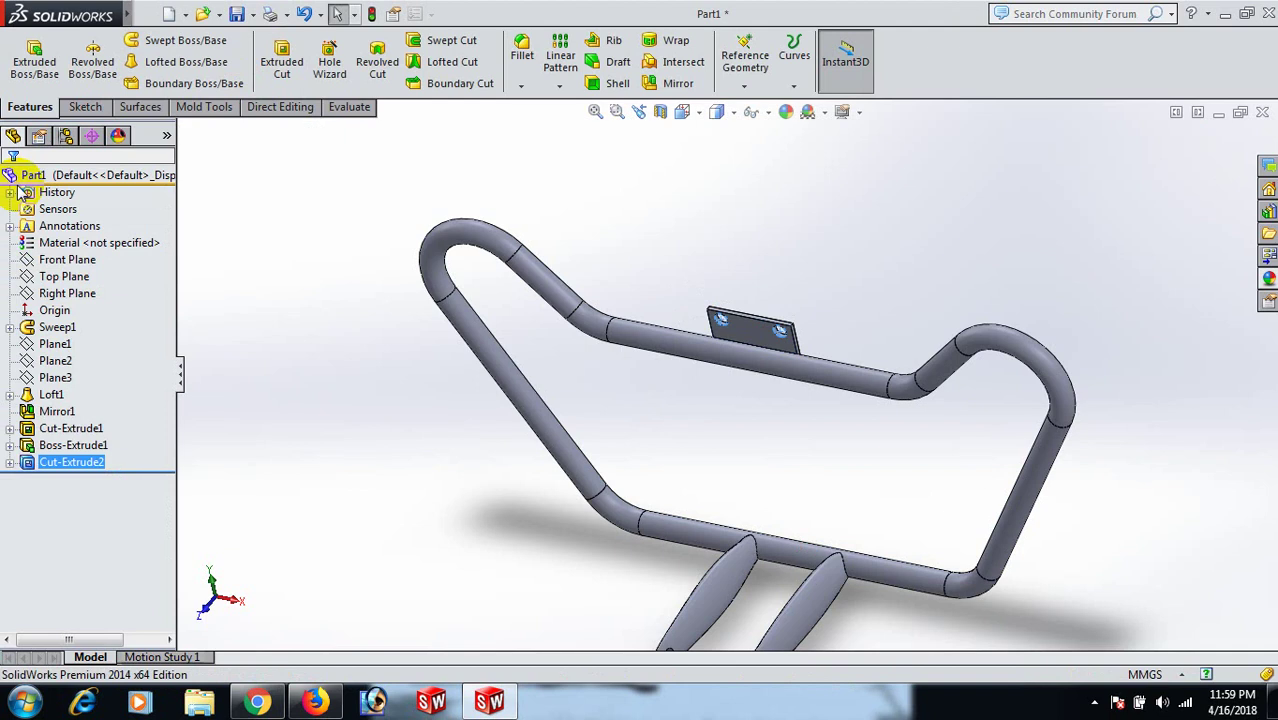
Show the whole model in isometric view and switch the display style to Shaded without edges.
{"action": "left_click", "coordinate": [866, 276]}
{"action": "key", "text": "space"}
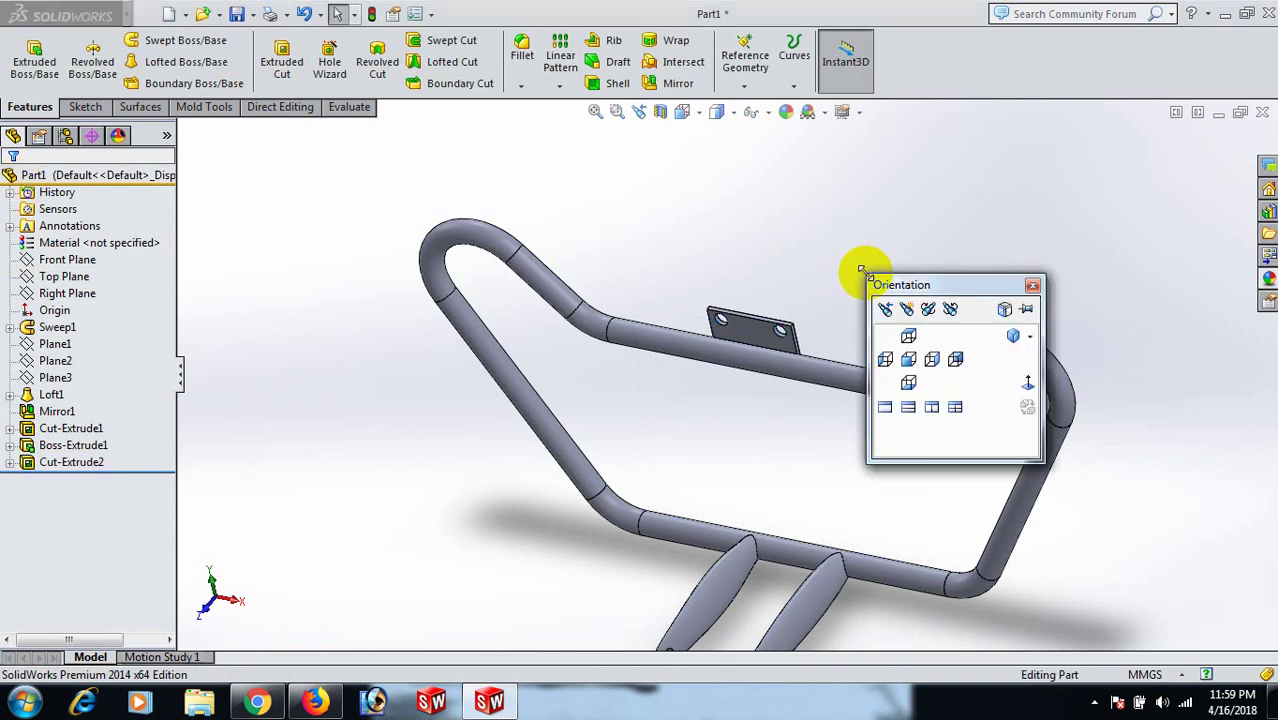
{"action": "left_click", "coordinate": [1011, 335]}
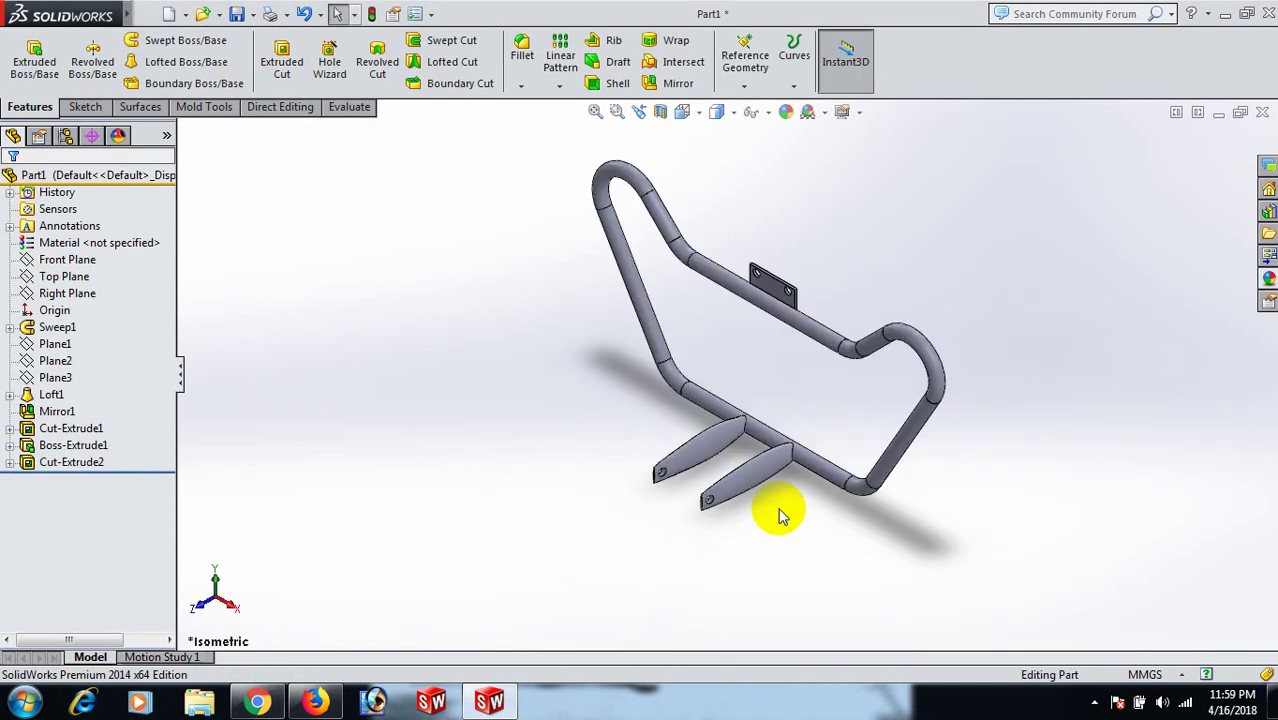
{"action": "scroll", "coordinate": [760, 508], "scroll_direction": "down", "scroll_amount": 3}
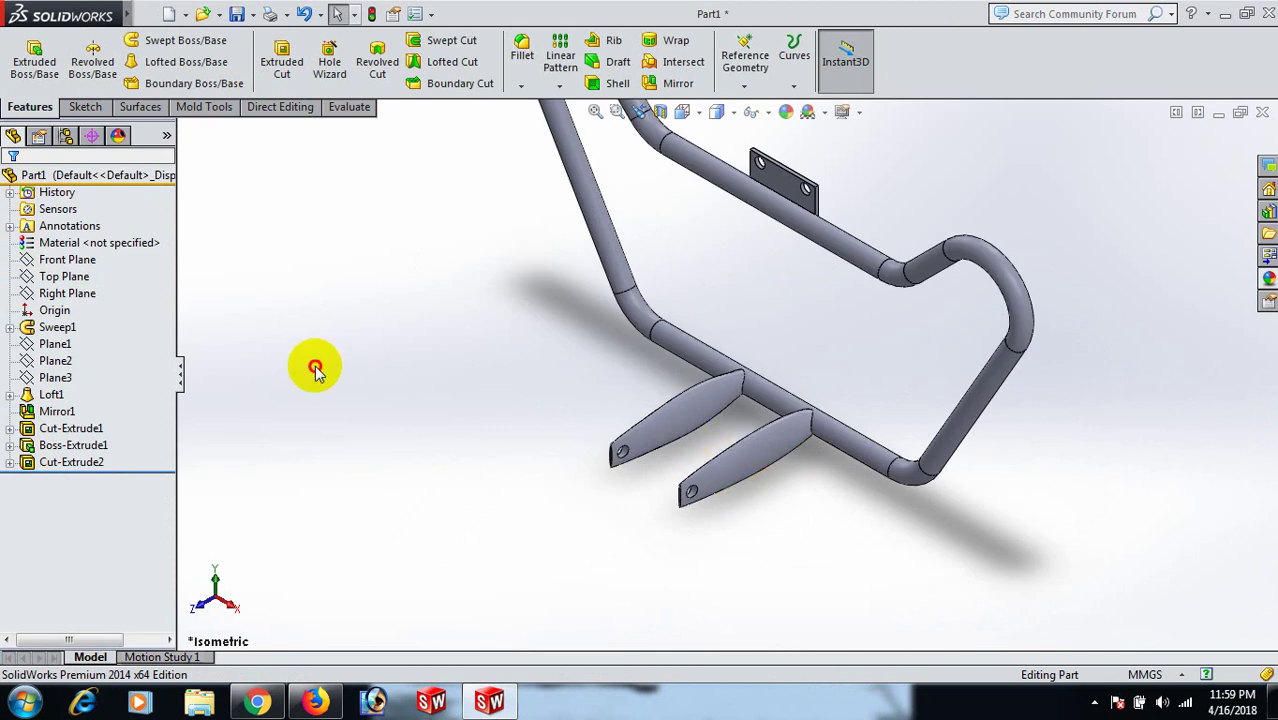
{"action": "left_click", "coordinate": [58, 328]}
{"action": "key", "text": "Escape"}
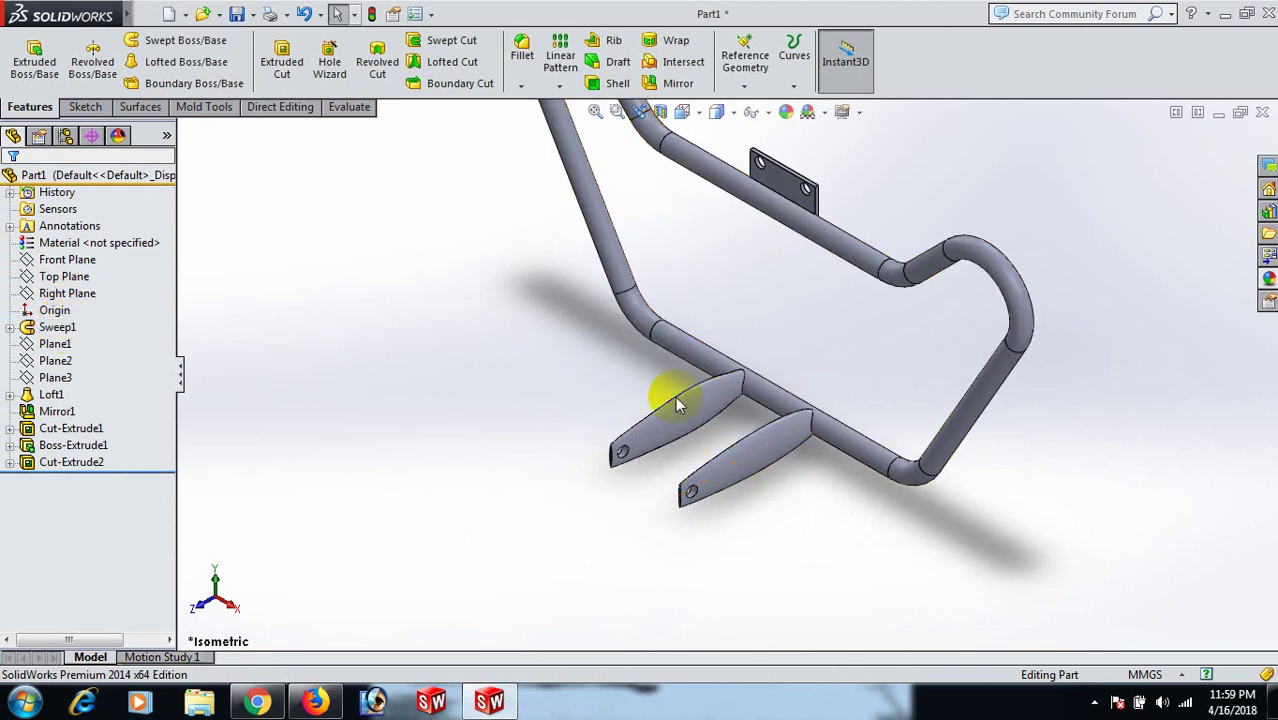
{"action": "scroll", "coordinate": [860, 400], "scroll_direction": "up", "scroll_amount": 3}
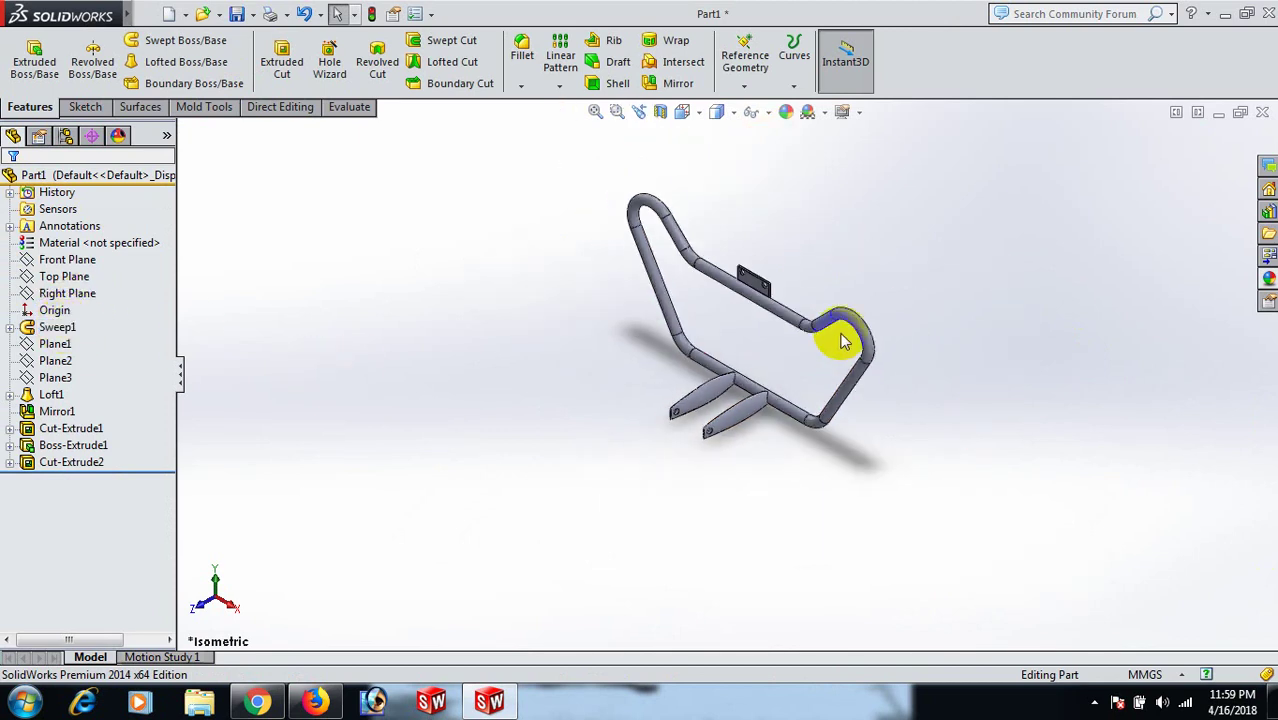
{"action": "left_click", "coordinate": [734, 112]}
{"action": "left_click", "coordinate": [718, 160]}
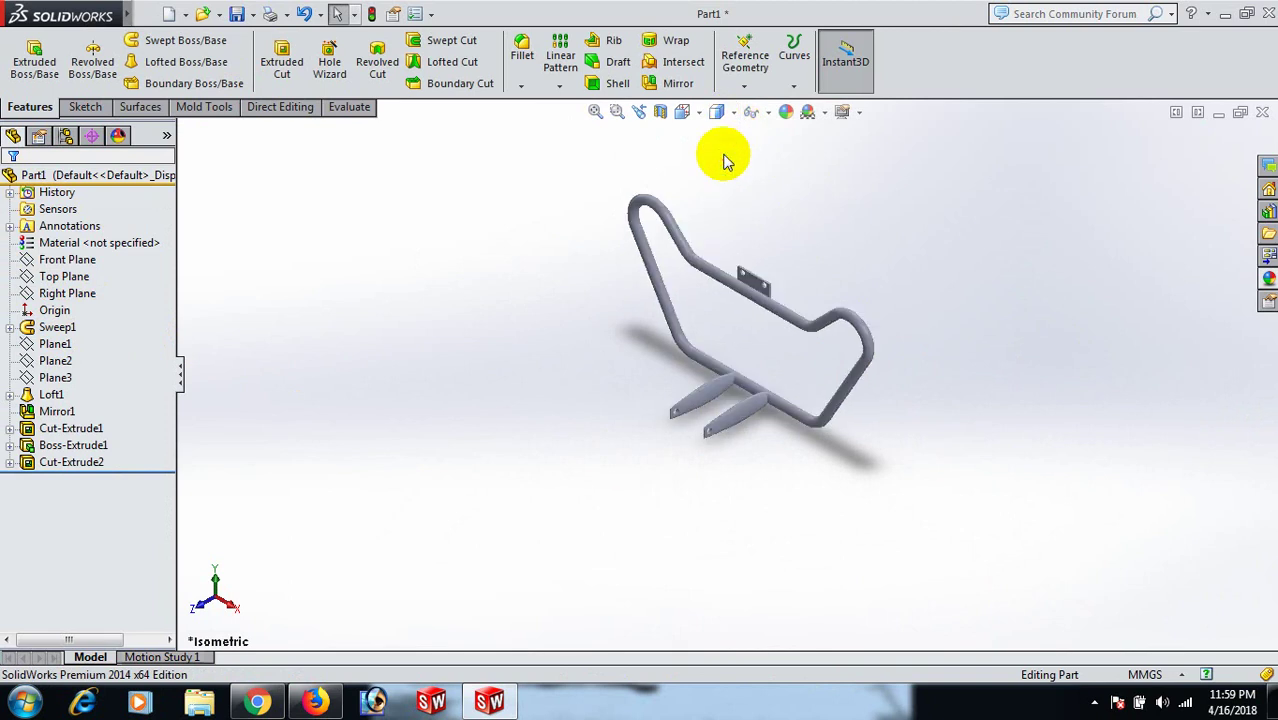
Apply a dark grey colour appearance from the standard swatches to the whole body.
{"action": "scroll", "coordinate": [890, 310], "scroll_direction": "down", "scroll_amount": 3}
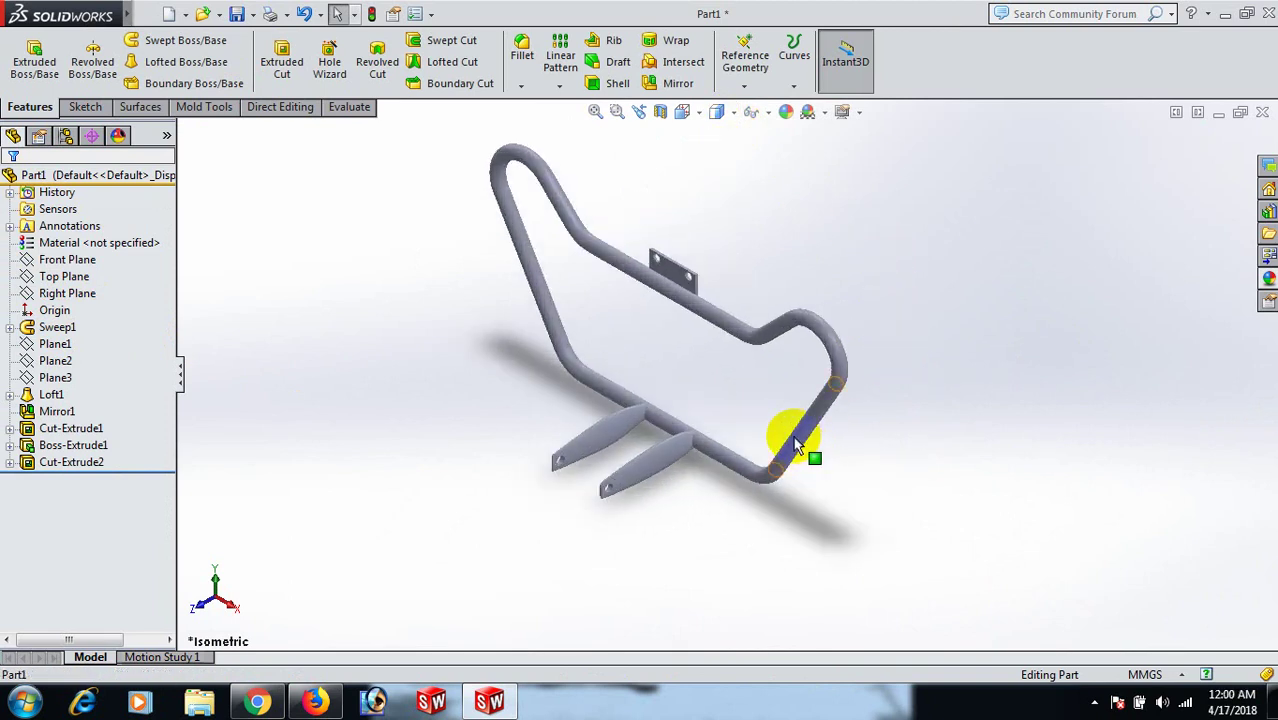
{"action": "left_click", "coordinate": [797, 445]}
{"action": "left_click", "coordinate": [922, 360]}
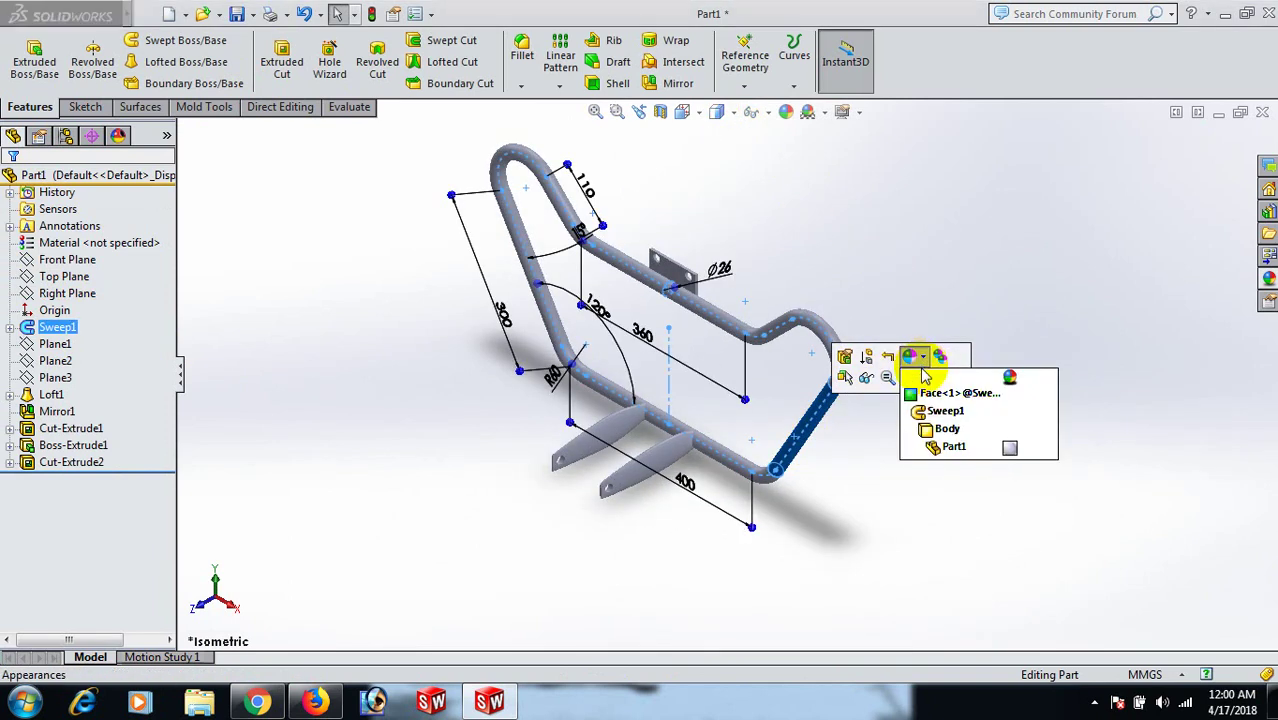
{"action": "left_click", "coordinate": [942, 432]}
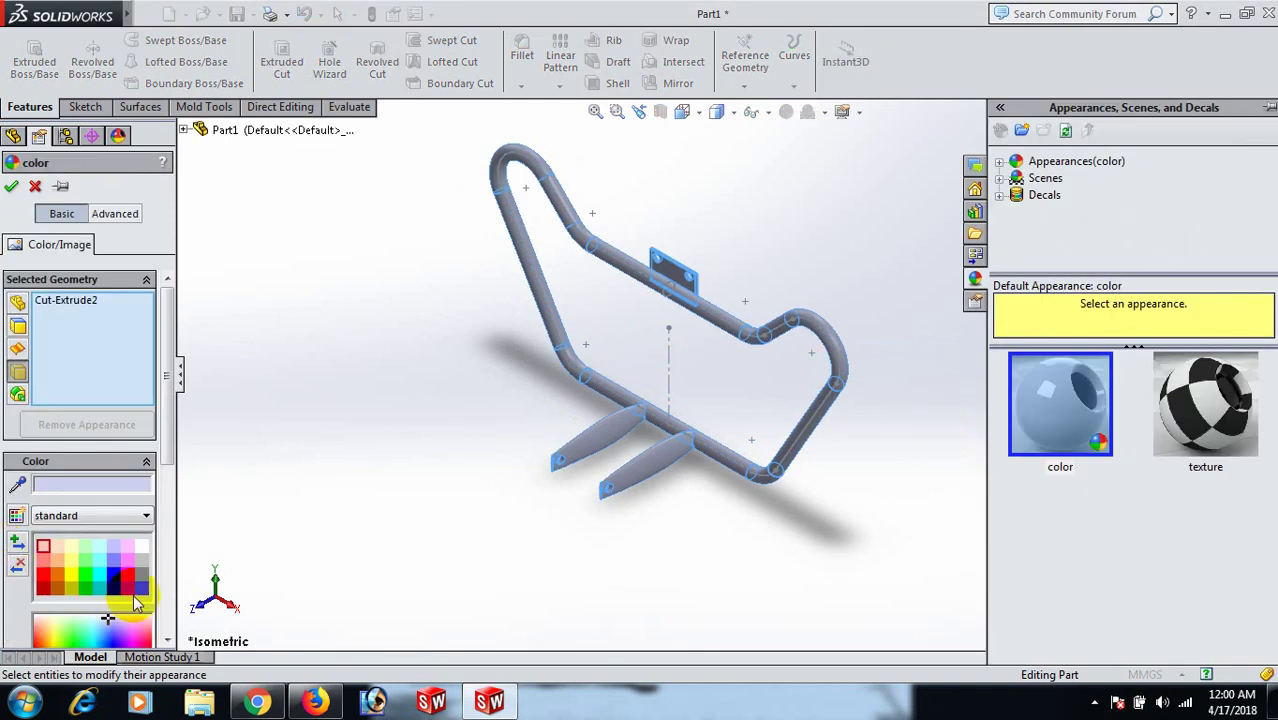
{"action": "left_click", "coordinate": [142, 591]}
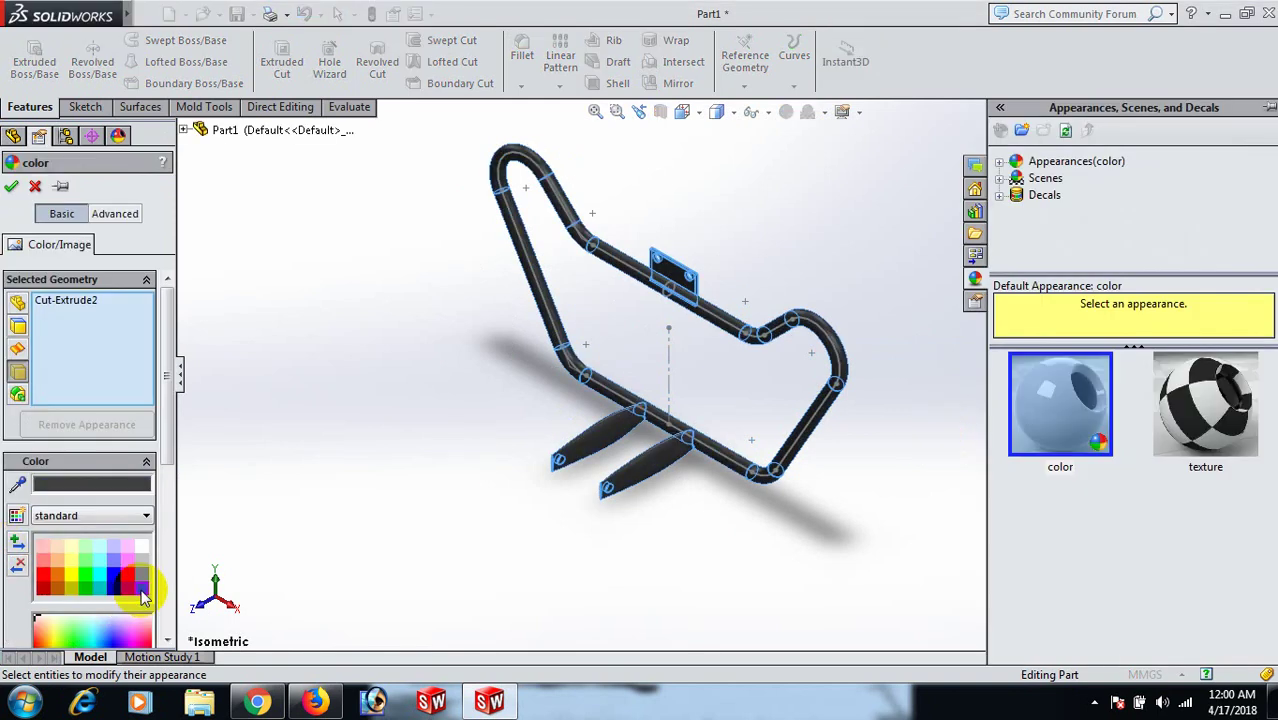
{"action": "left_click", "coordinate": [13, 187]}
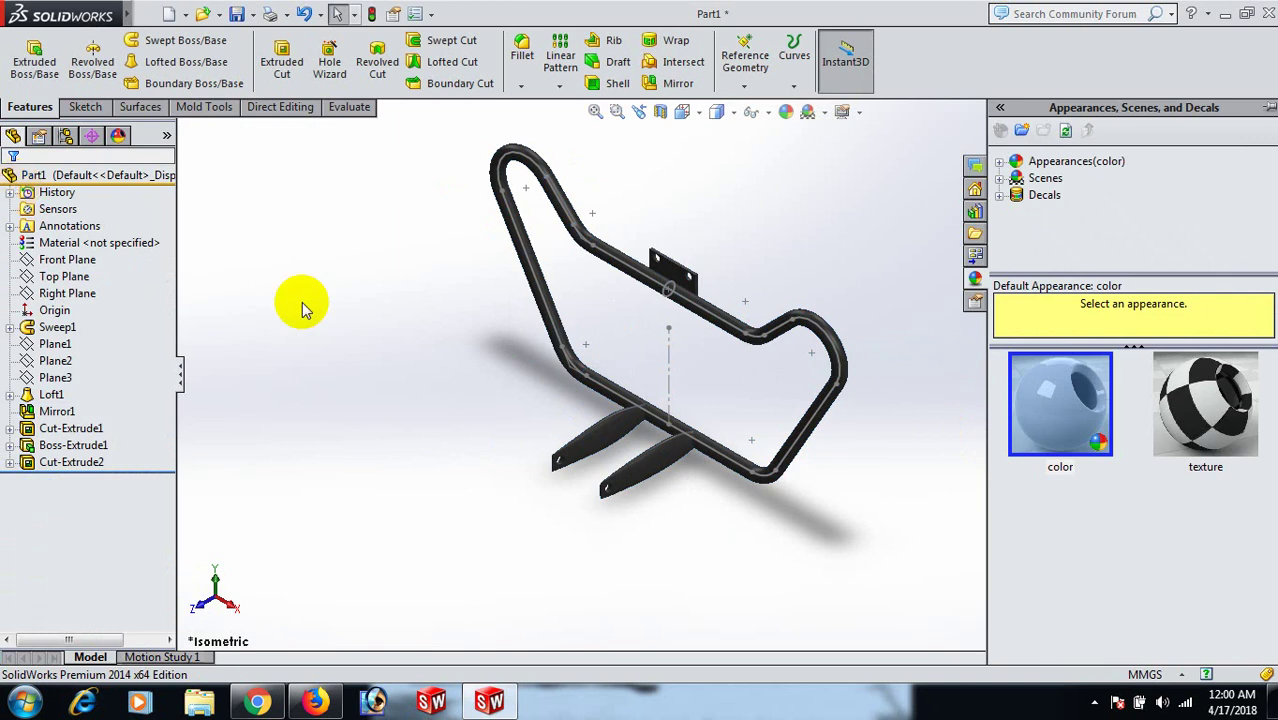
Try to hide the sketch lines displayed along the frame tube, and undo the hiding of the solid body.
{"action": "scroll", "coordinate": [672, 378], "scroll_direction": "down", "scroll_amount": 3}
{"action": "left_click", "coordinate": [840, 455]}
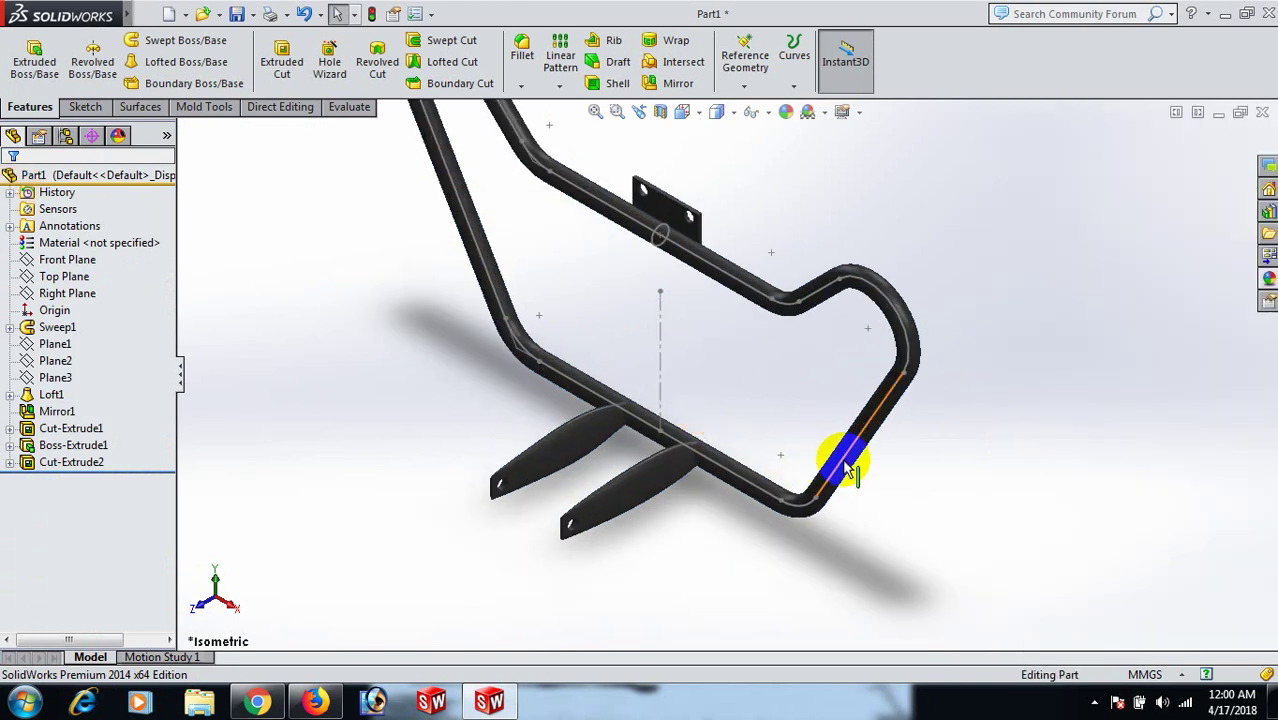
{"action": "left_click", "coordinate": [958, 452]}
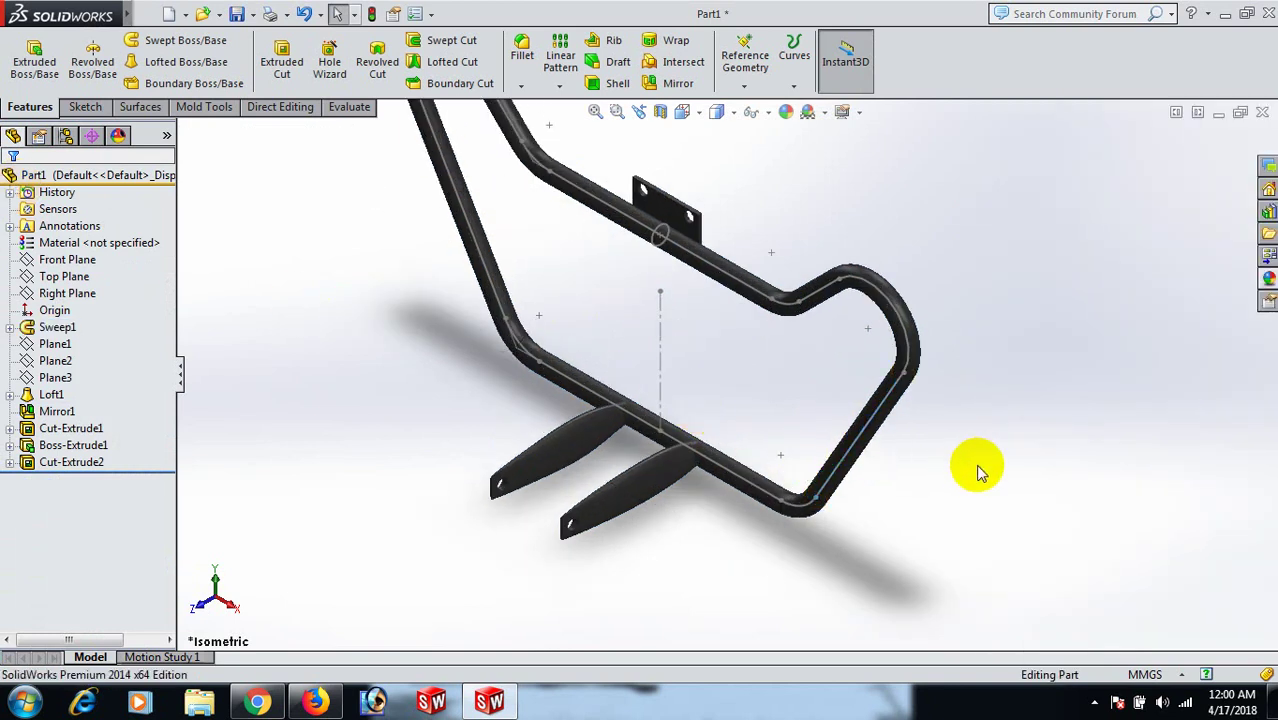
{"action": "left_click", "coordinate": [866, 428]}
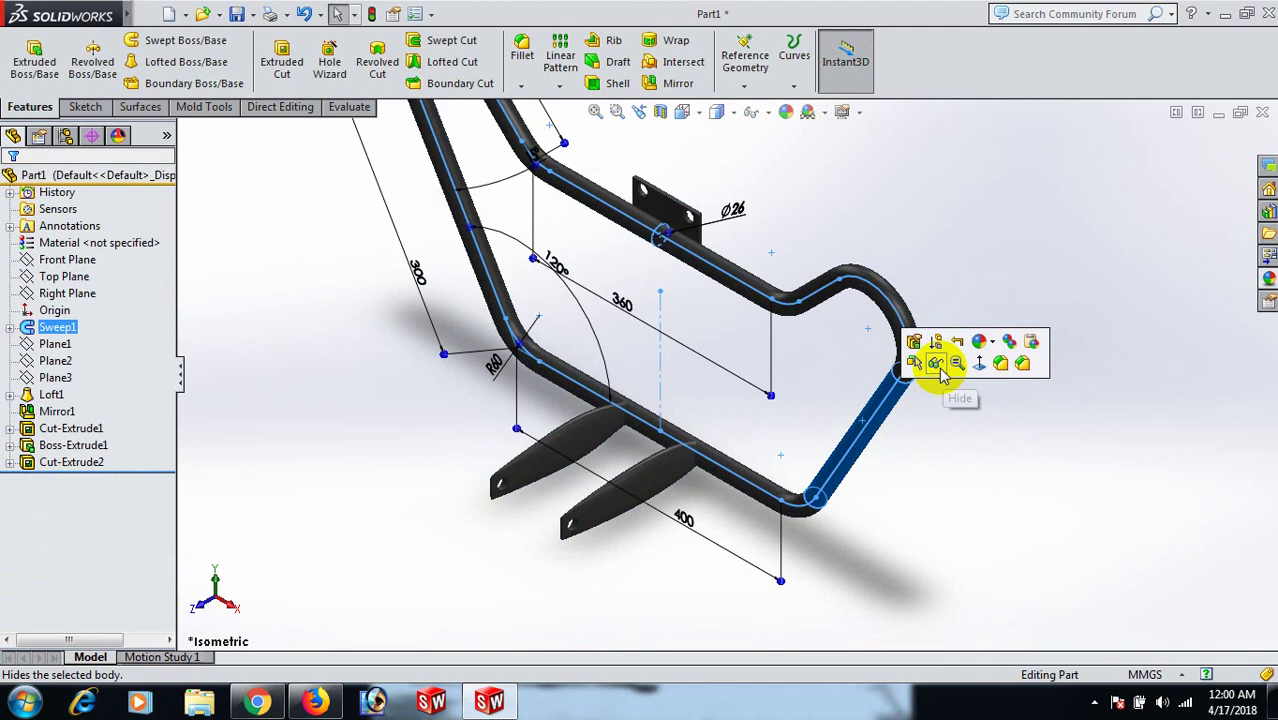
{"action": "left_click", "coordinate": [941, 363]}
{"action": "left_click", "coordinate": [986, 414]}
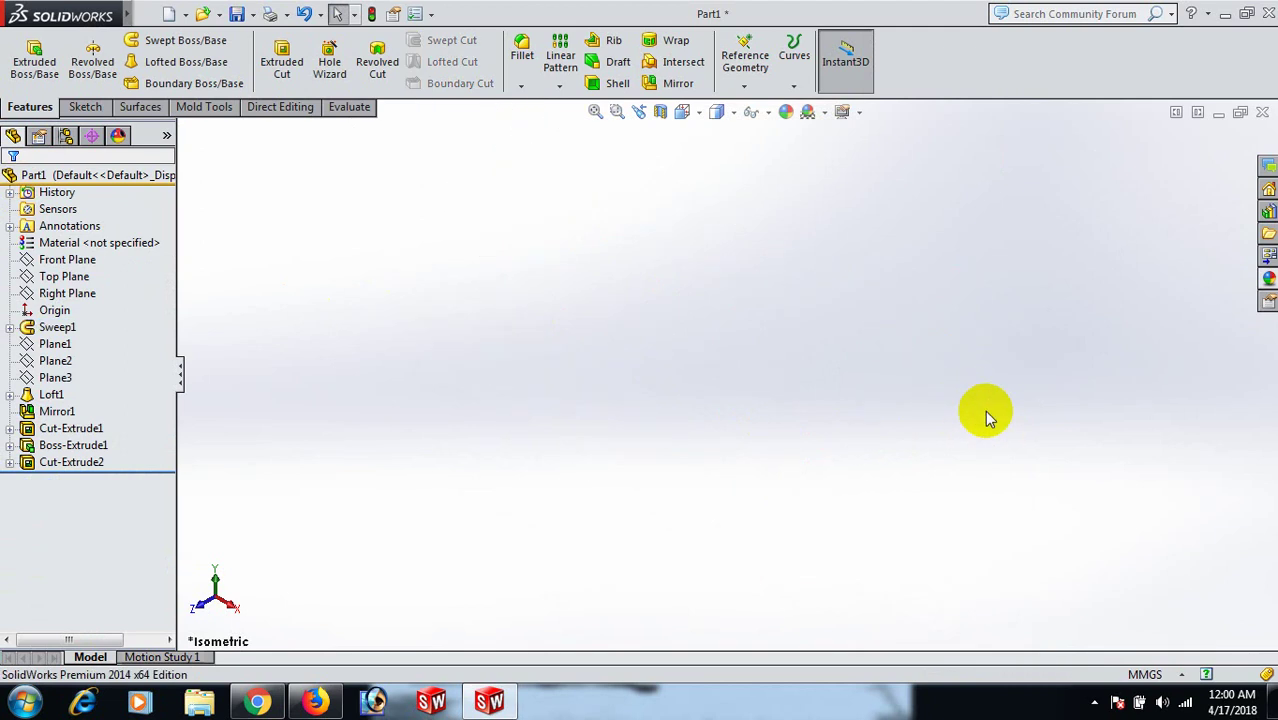
{"action": "key", "text": "ctrl+z"}
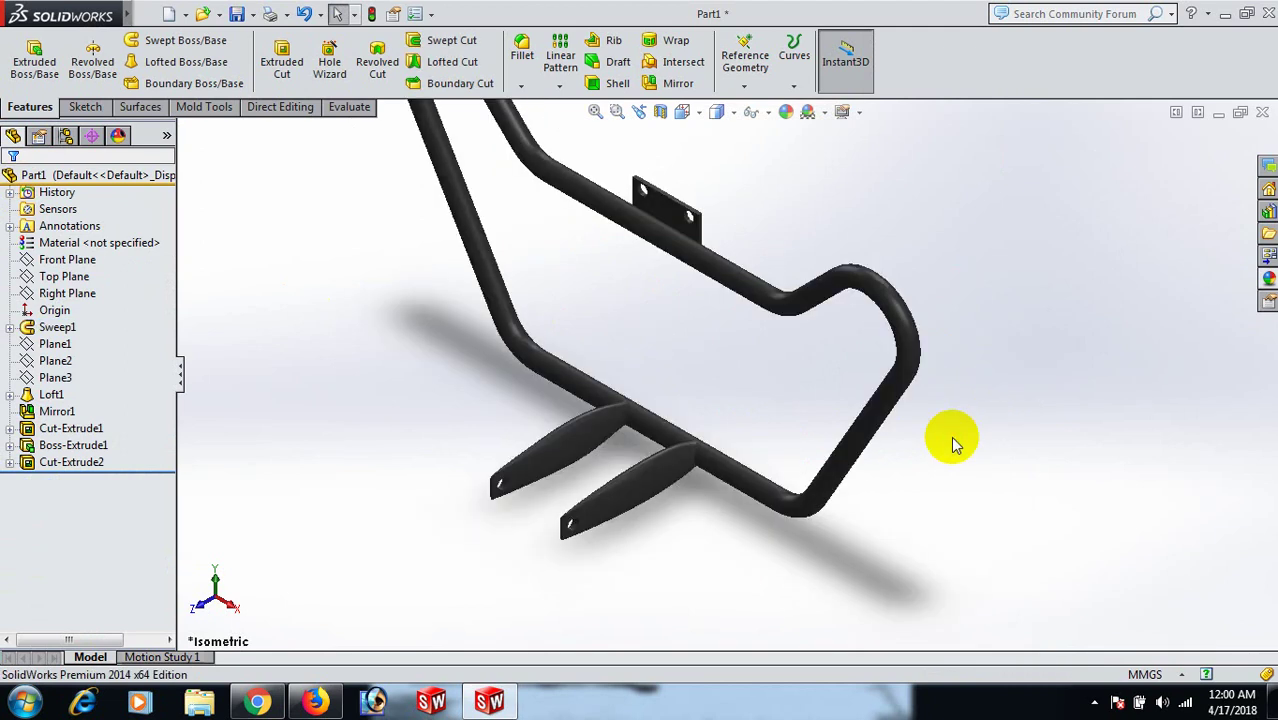
Fit the finished frame in the graphics area in isometric view.
{"action": "key", "text": "f"}
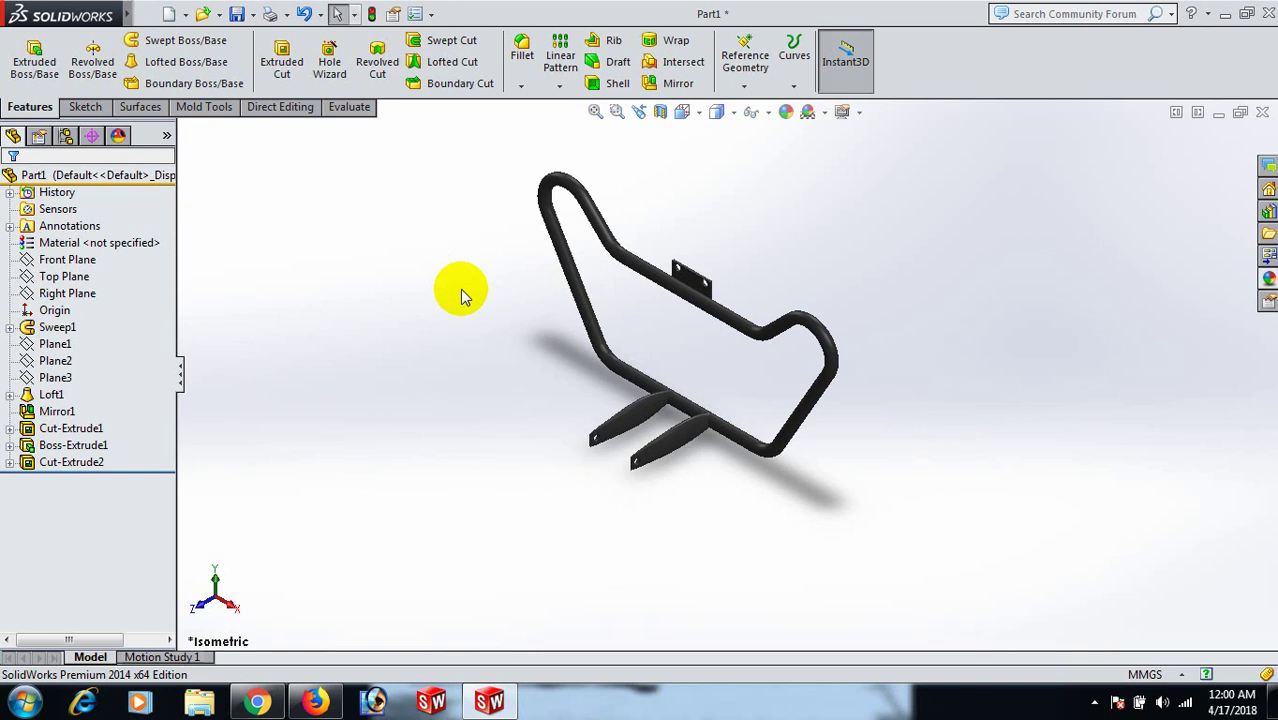
{"action": "key", "text": "space"}
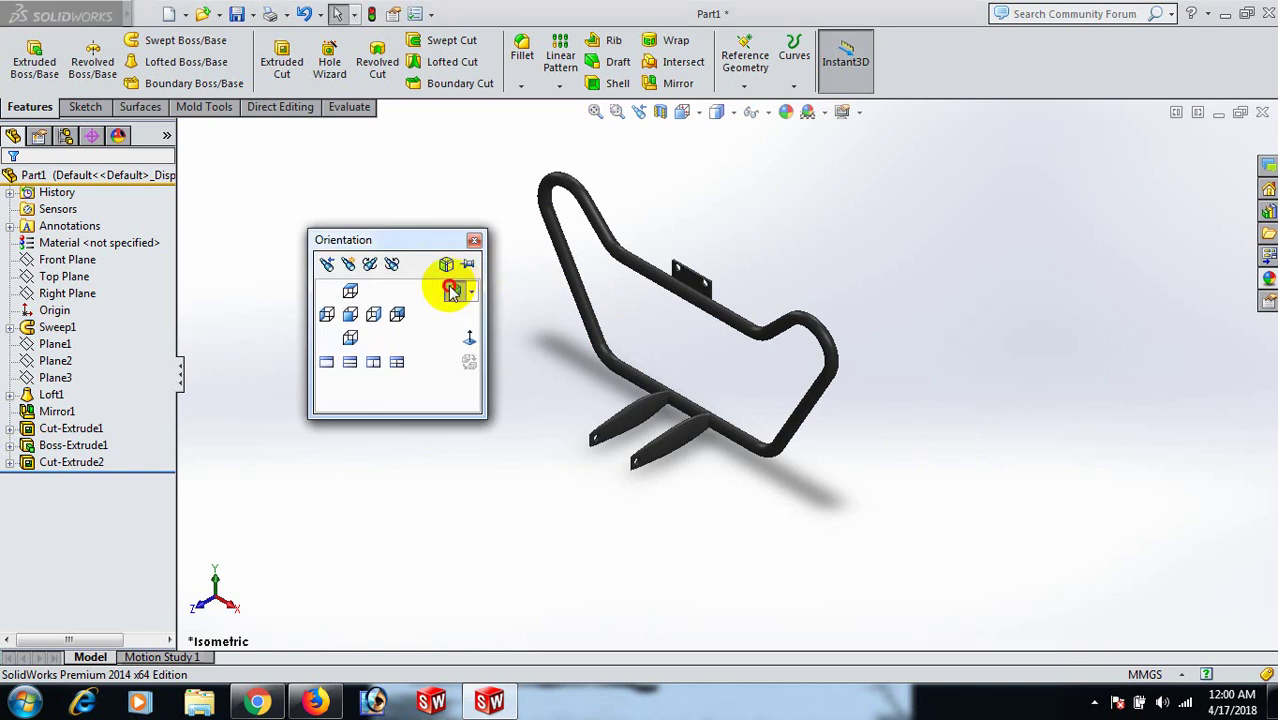
{"action": "left_click", "coordinate": [451, 290]}
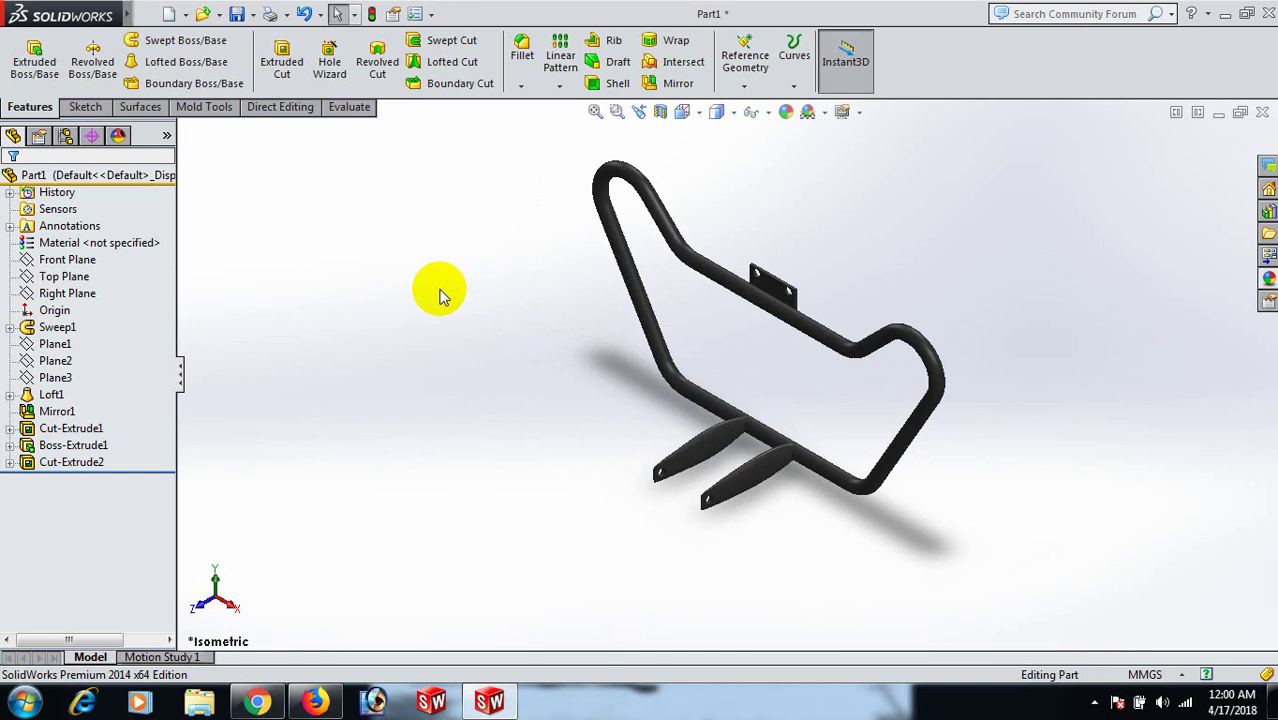
{"action": "left_click", "coordinate": [1095, 702]}
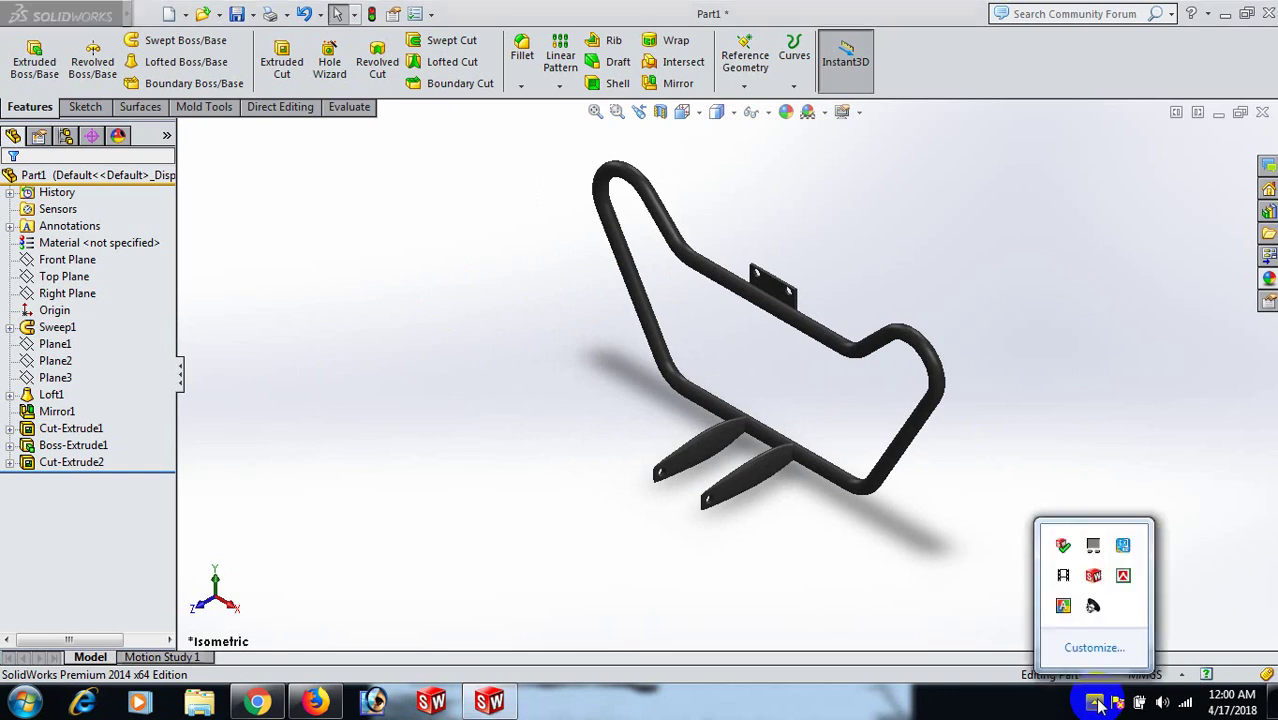